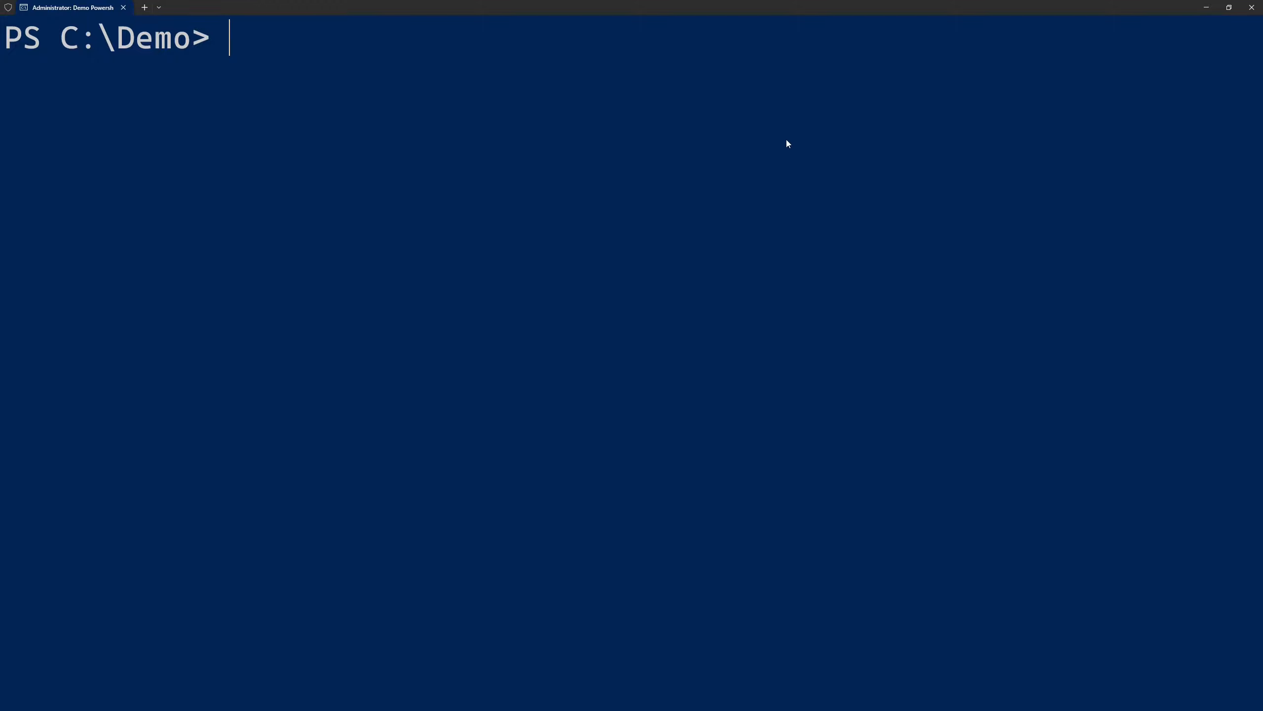
# Set $ResourceGroupName to argocd-demo, $Location to CanadaCentral, $AksName to argocd-aks and $TenantId from az account show, and create the resource group
pyautogui.hotkey('ctrl', 'v')
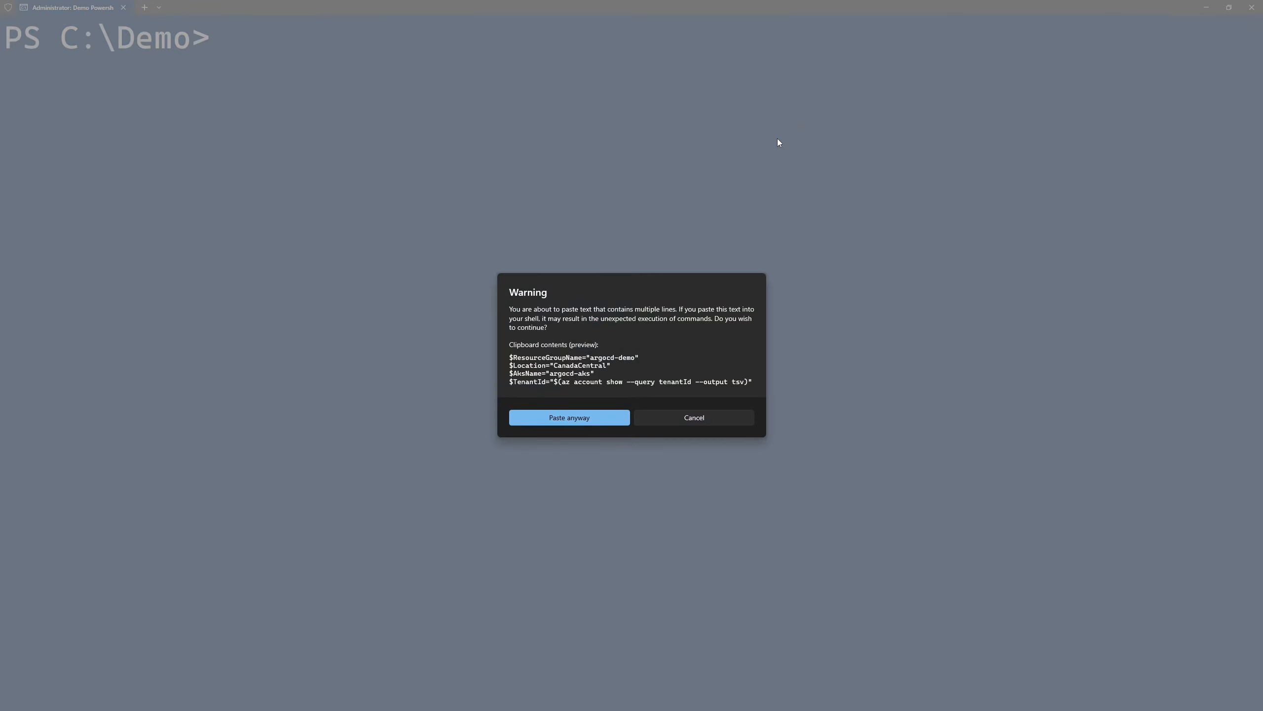
pyautogui.press('Return')
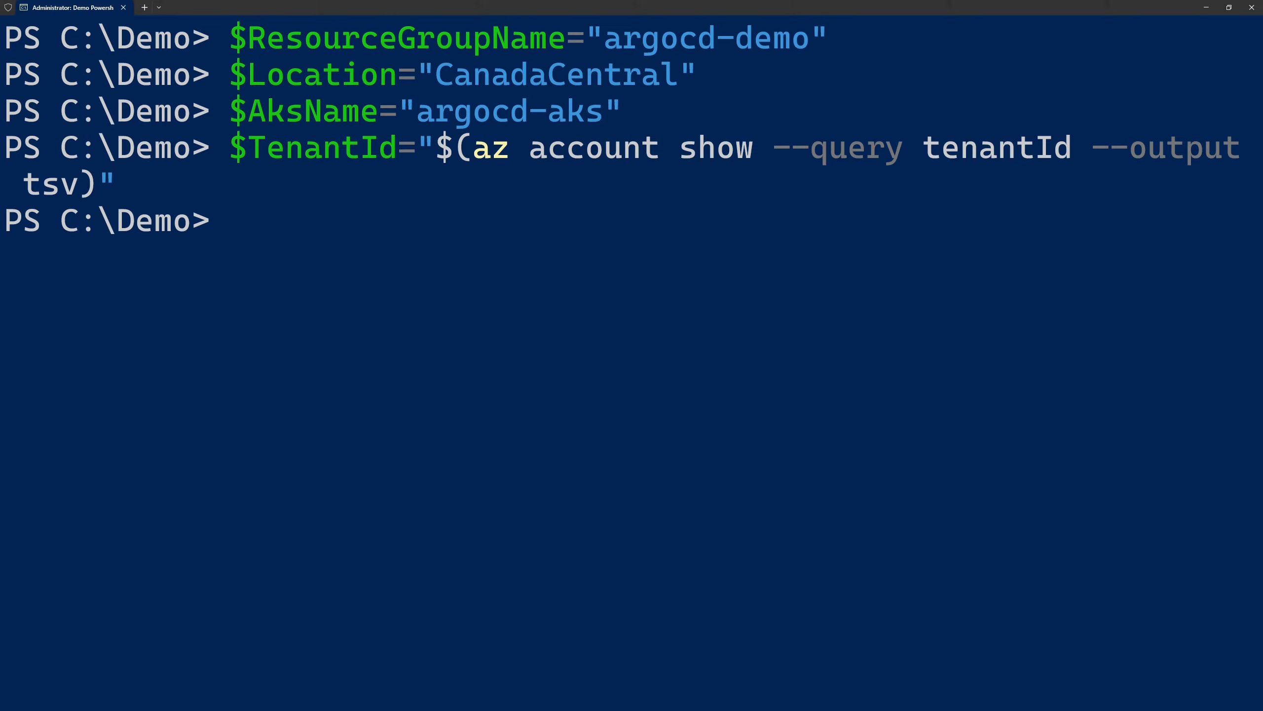
pyautogui.hotkey('ctrl', 'v')
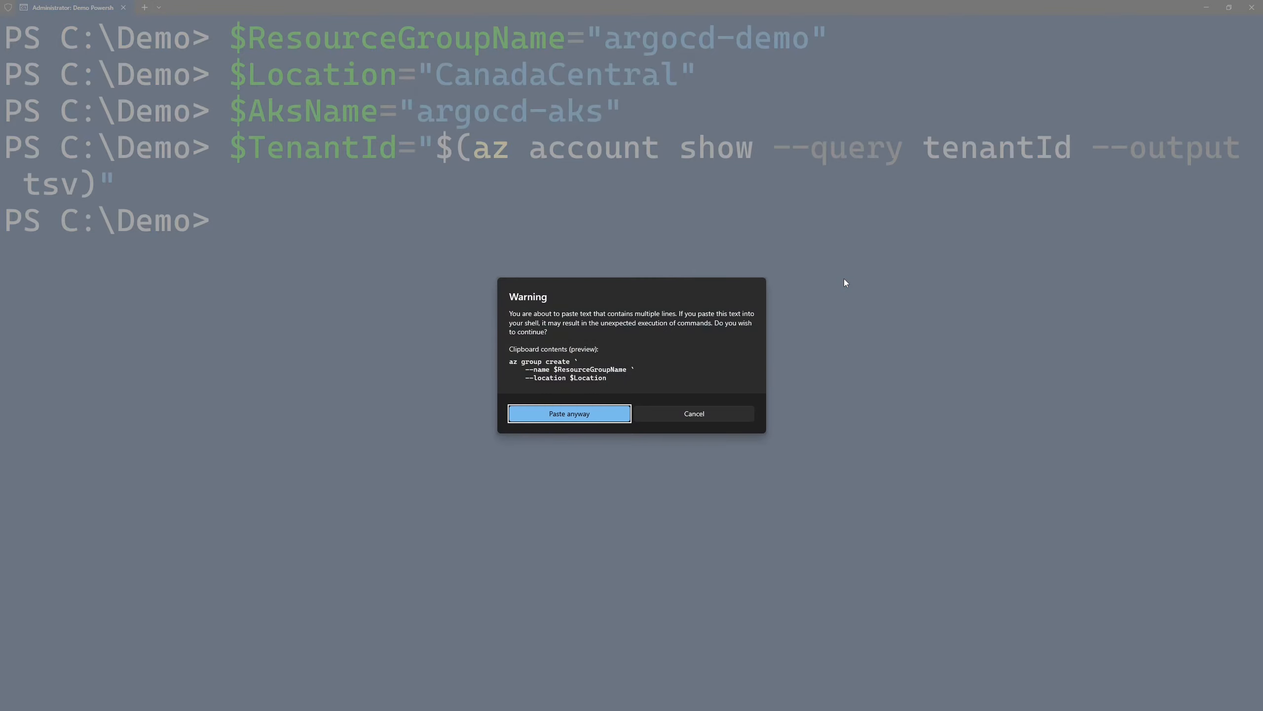
pyautogui.press('Return')
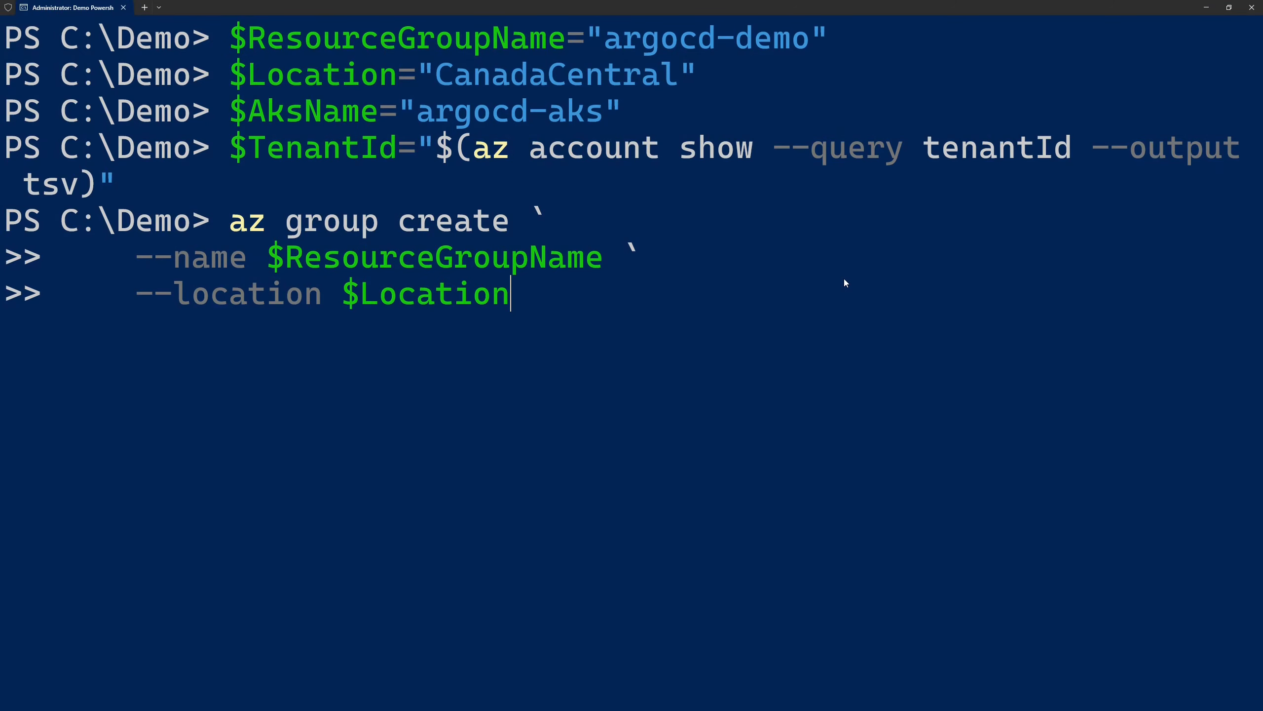
pyautogui.press('Return')
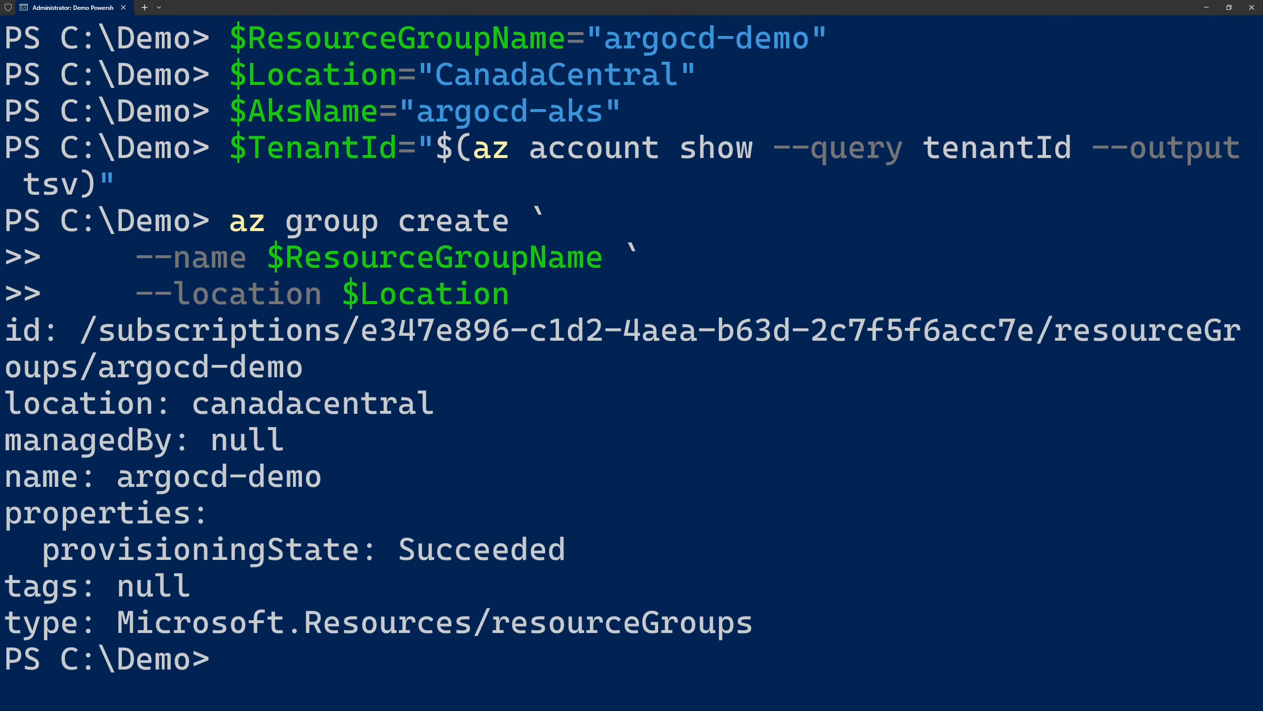
# Clear the console and create the AKS cluster from the stored variables with the OIDC issuer and workload identity enabled
pyautogui.write('cls')
pyautogui.press('Return')
pyautogui.hotkey('ctrl', 'v')
pyautogui.press('Return')
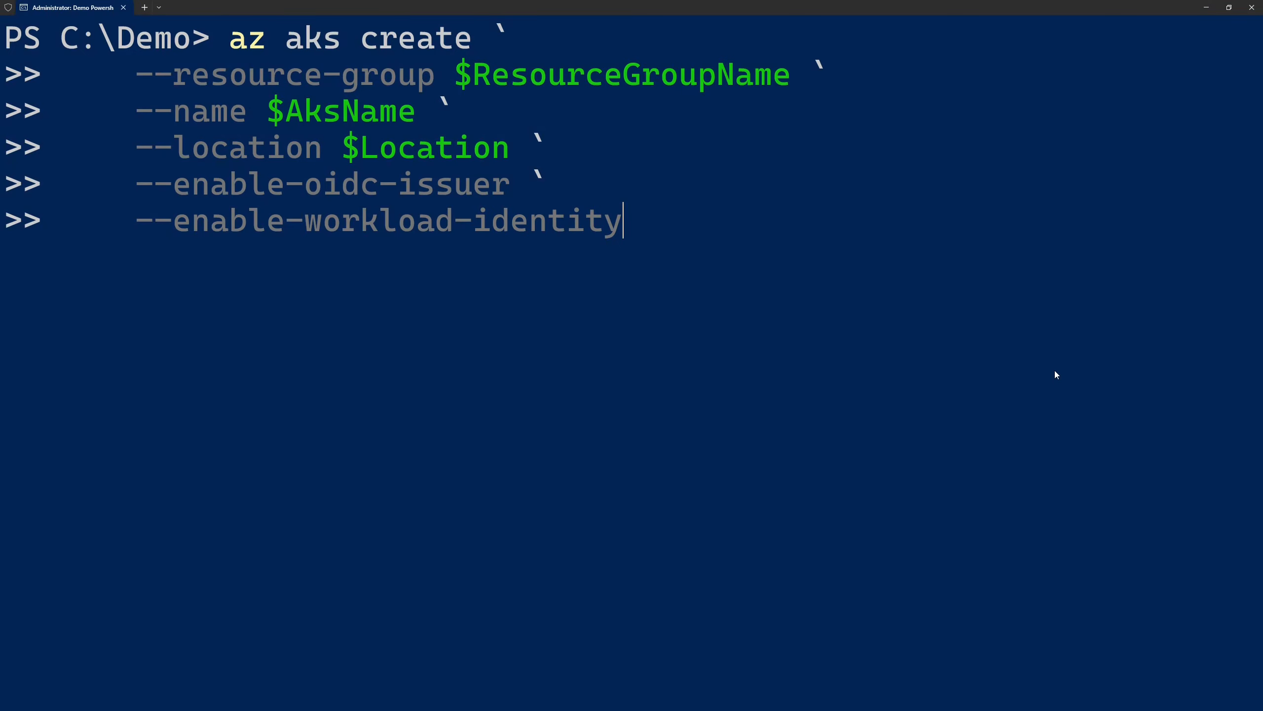
pyautogui.press('Return')
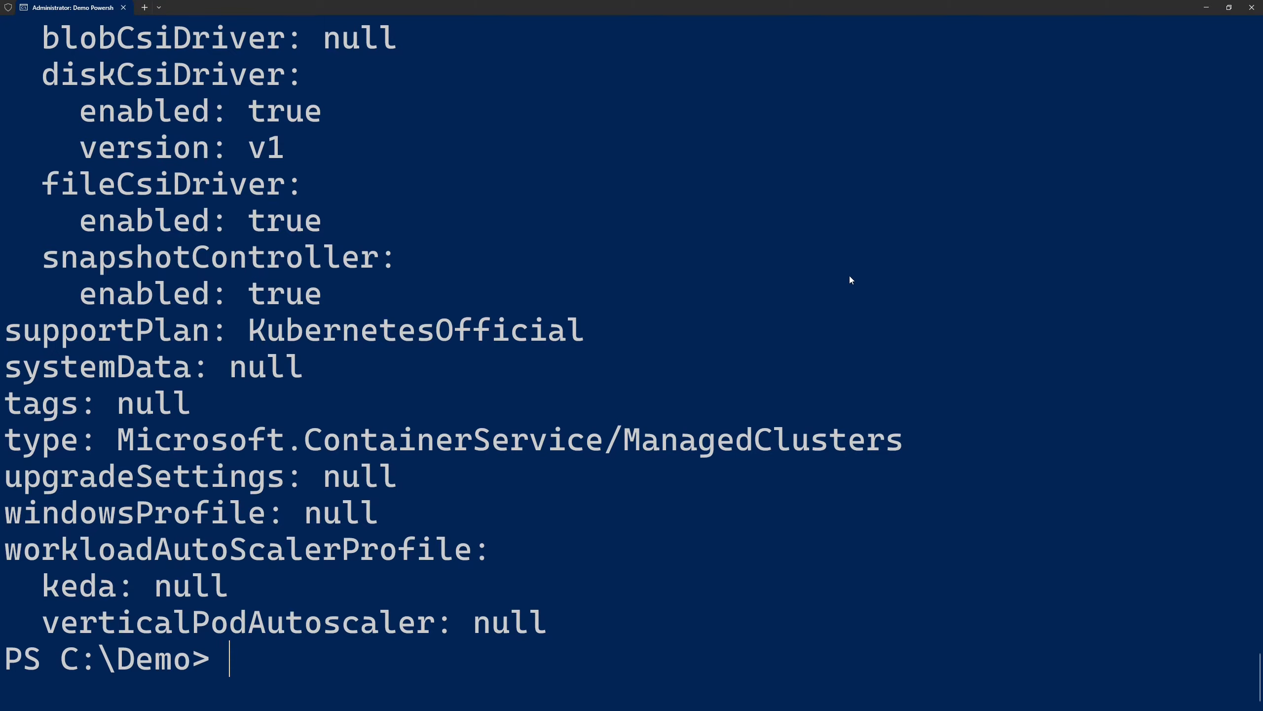
# Clear the console and store the cluster's oidcIssuerProfile.issuerUrl, queried with az aks show as tsv output, in $AksOidcIssuer
pyautogui.write('cls')
pyautogui.press('Return')
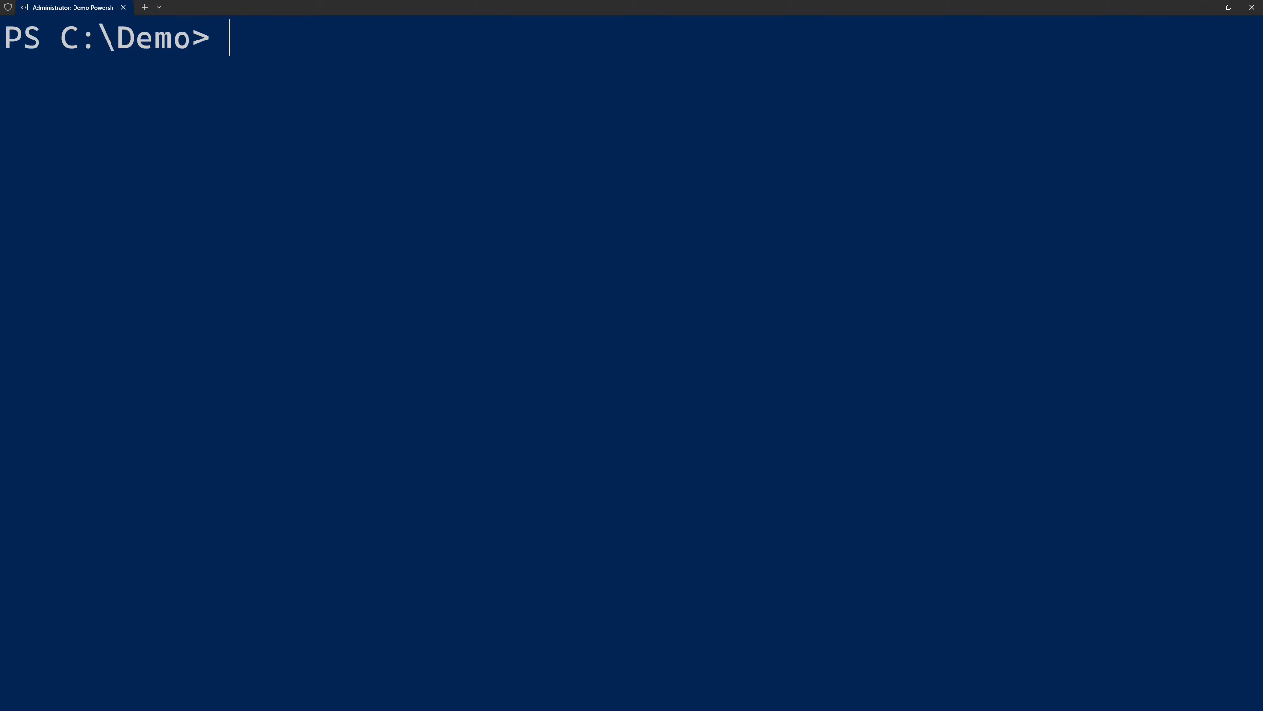
pyautogui.hotkey('ctrl', 'v')
pyautogui.press('Return')
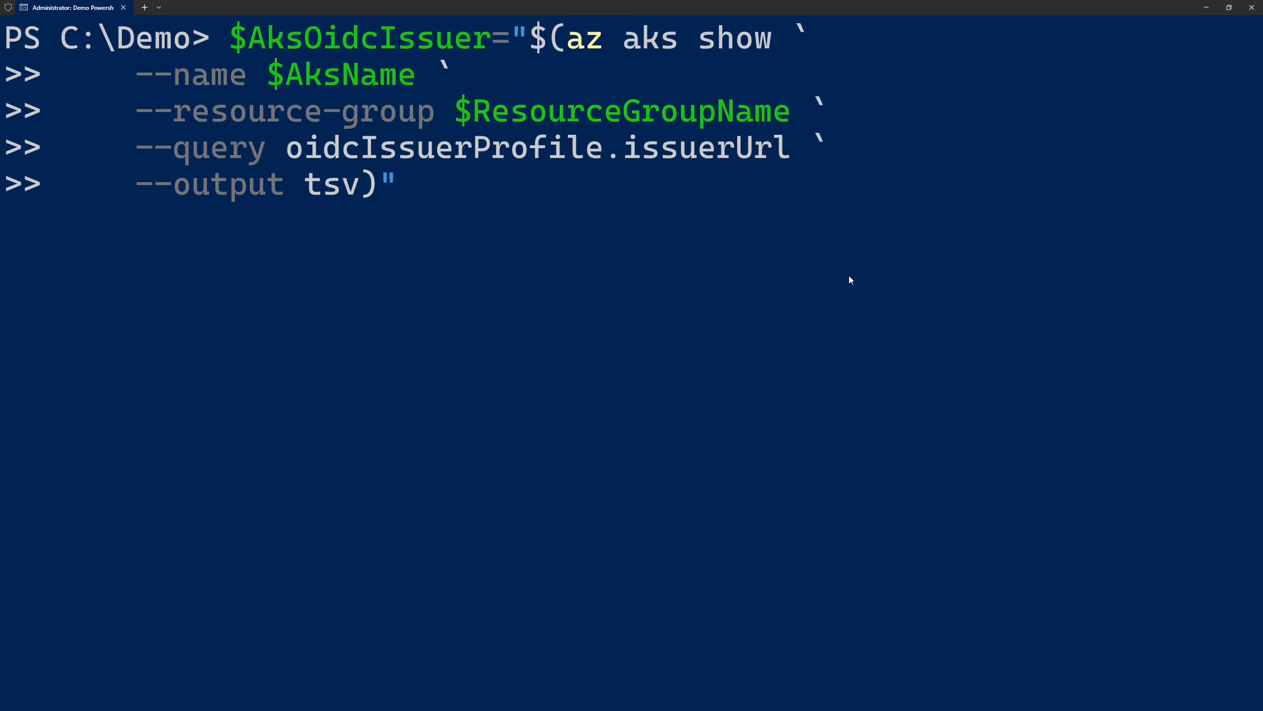
pyautogui.press('Return')
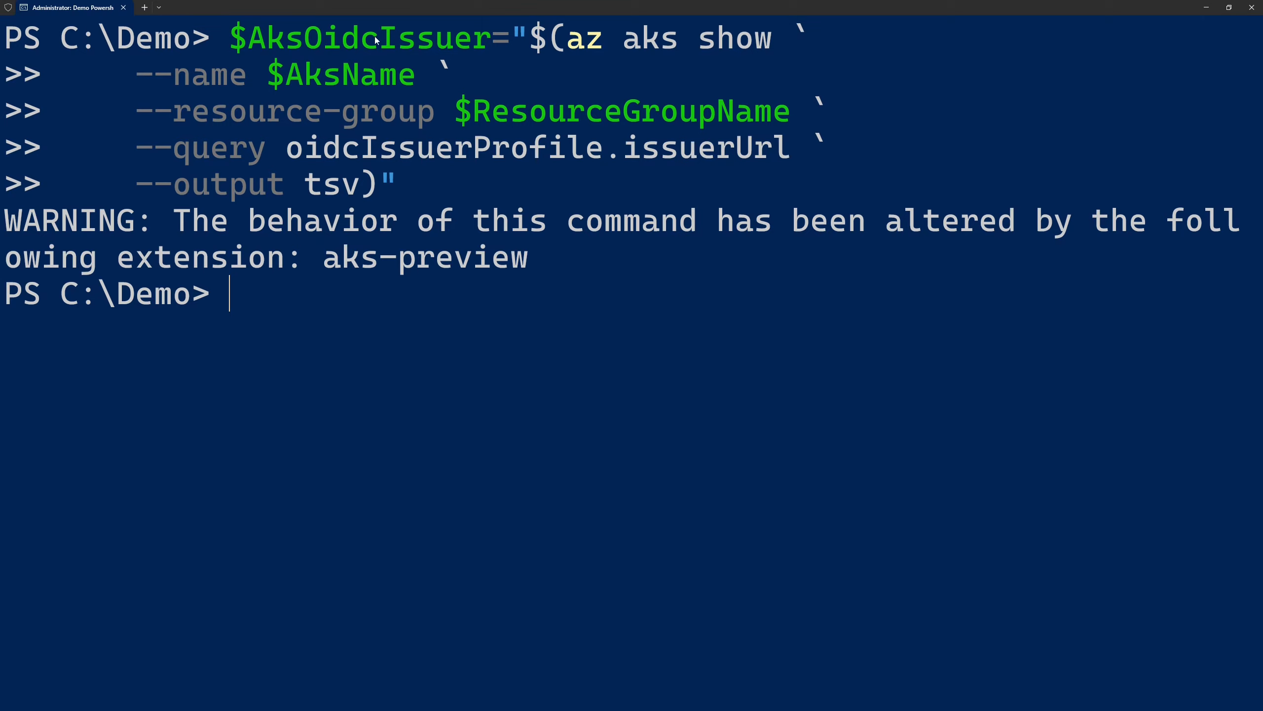
# Print $AksOidcIssuer and examine the domain and identifier parts of the issuer URL
pyautogui.write('$AksOidcIssuer')
pyautogui.press('Return')
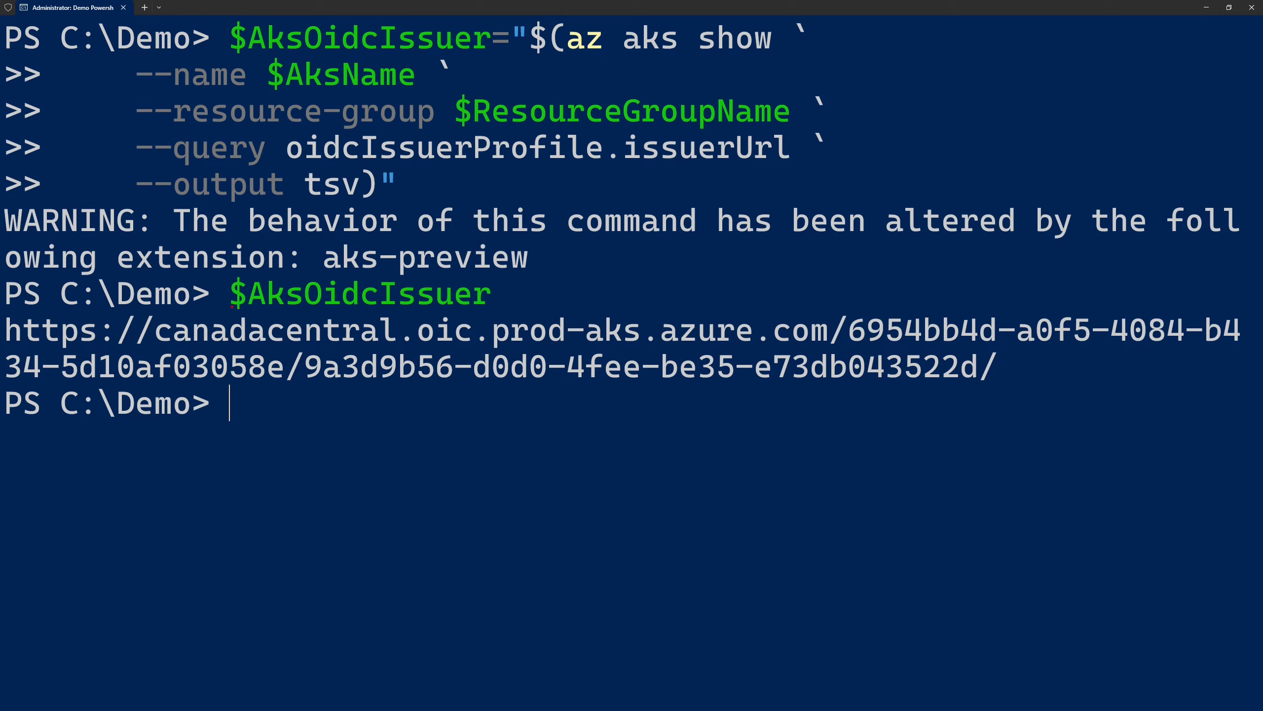
pyautogui.moveTo(230, 307); pyautogui.dragTo(224, 275)
pyautogui.moveTo(414, 302); pyautogui.dragTo(759, 353)
pyautogui.moveTo(850, 300)
pyautogui.mouseDown()
pyautogui.moveTo(1171, 358)
pyautogui.moveTo(1252, 353)
pyautogui.mouseUp()
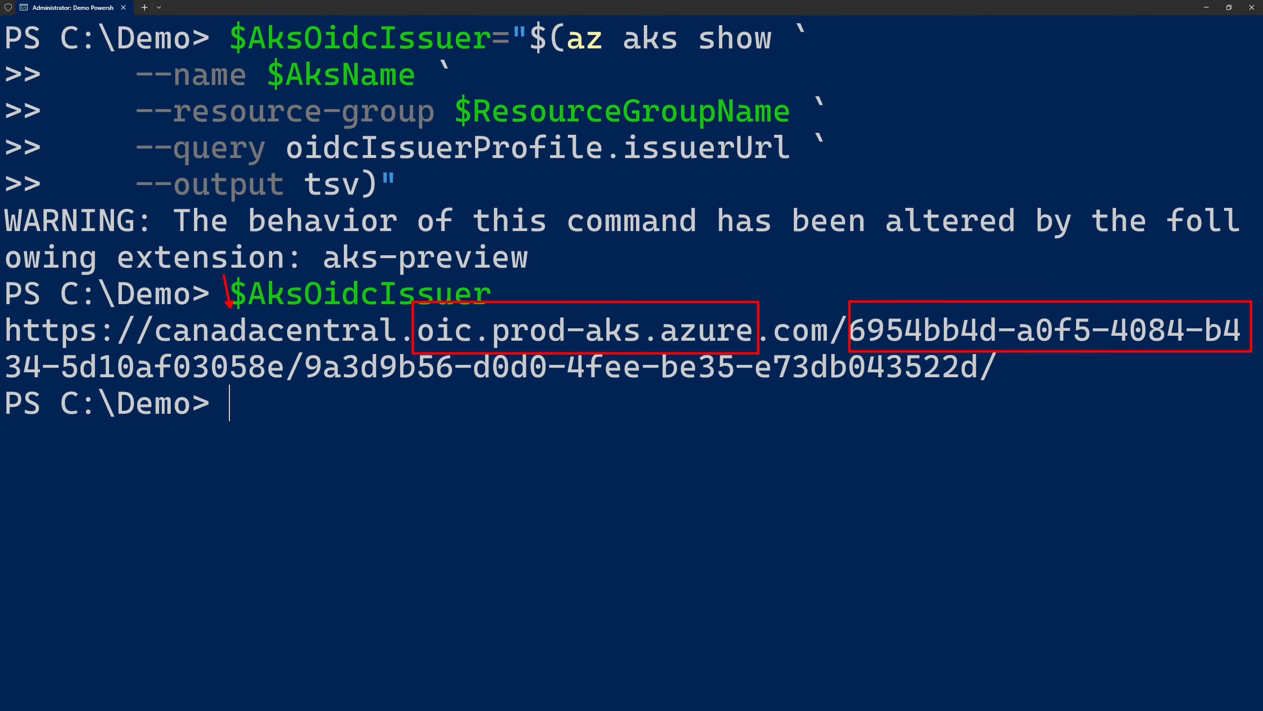
pyautogui.moveTo(2, 339); pyautogui.dragTo(297, 392)
pyautogui.moveTo(563, 395); pyautogui.dragTo(547, 468)
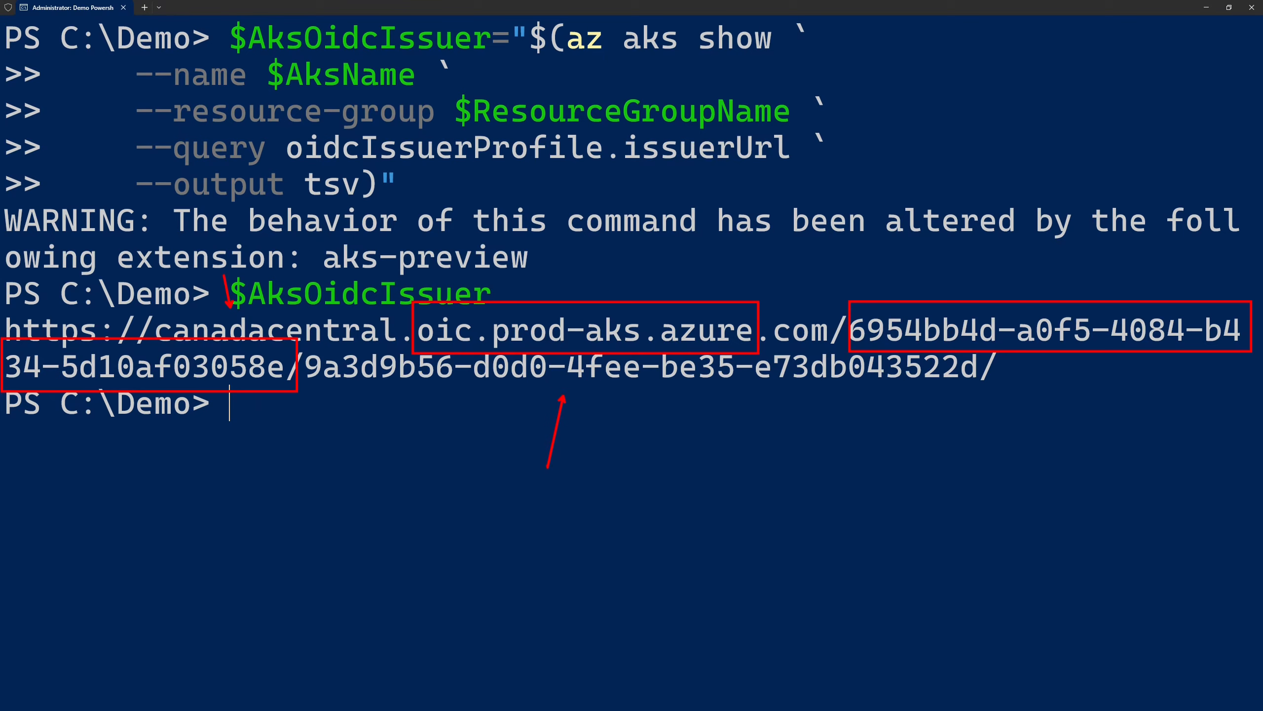
pyautogui.press('Escape')
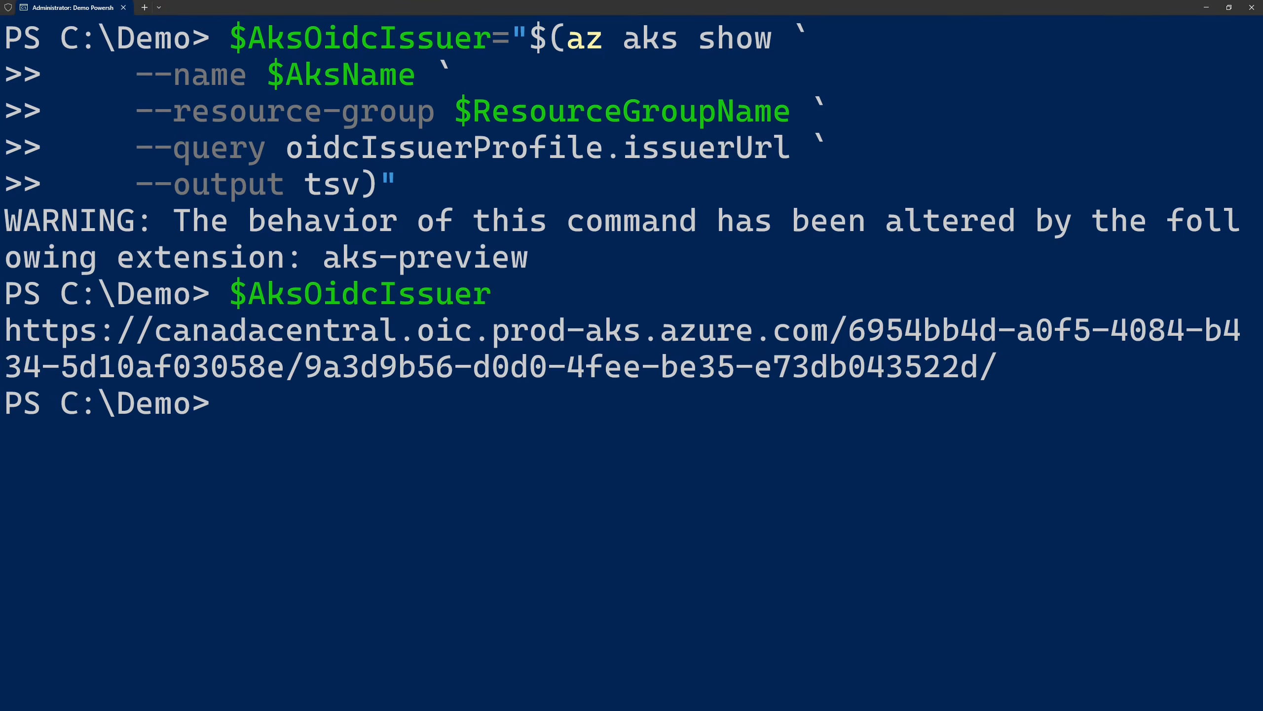
# Get the AKS cluster's credentials with az aks get-credentials, overwriting any existing entry
pyautogui.hotkey('ctrl', 'v')
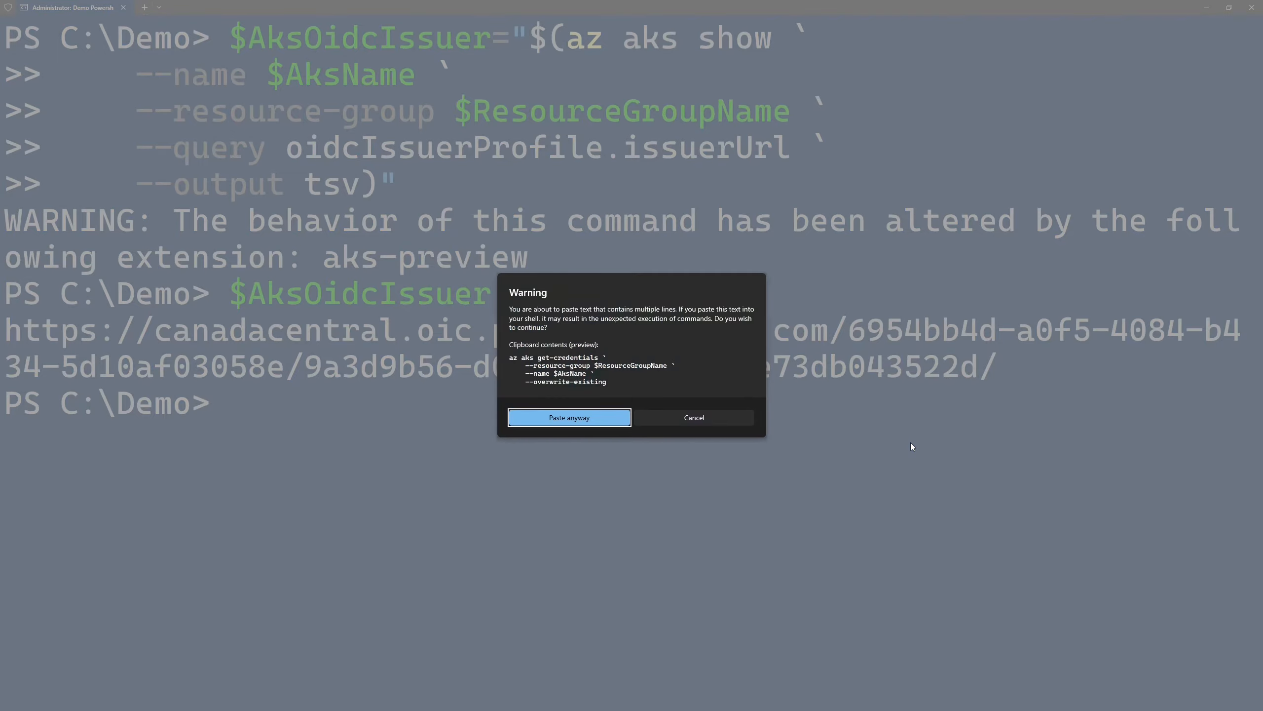
pyautogui.press('Return')
pyautogui.press('Return')
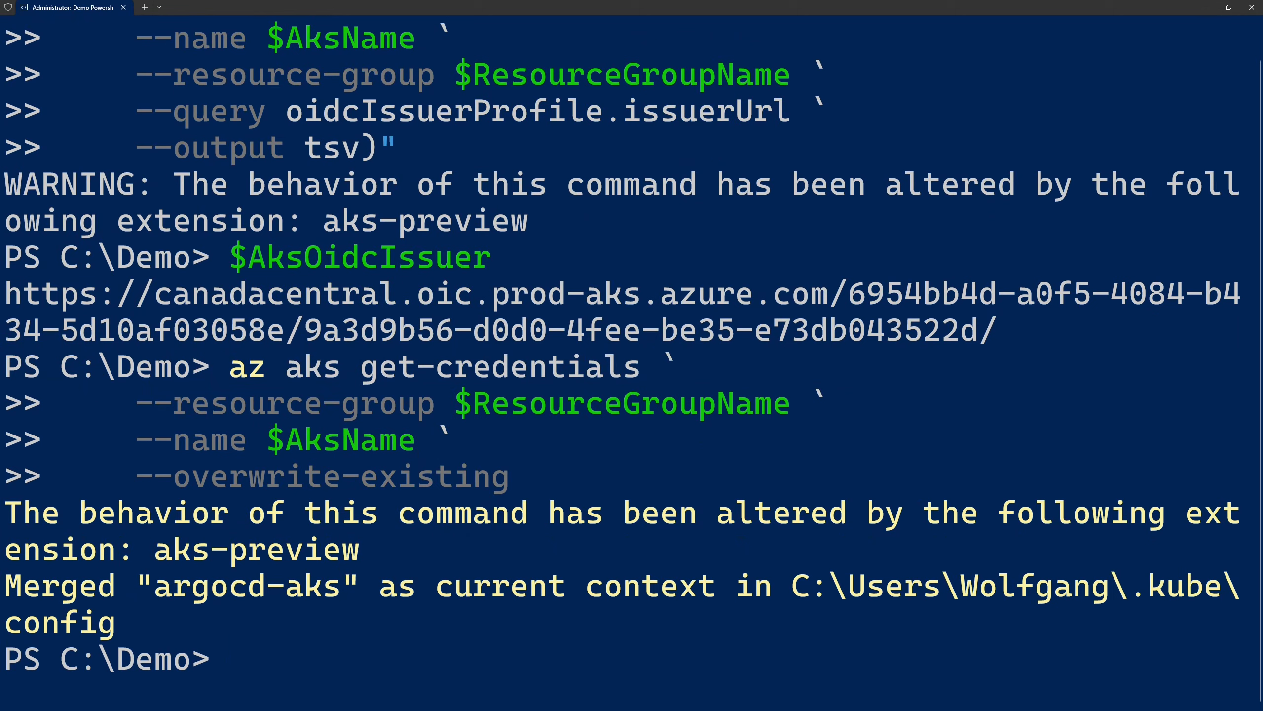
# Clear the console and set the current kubectl context's namespace to argocd
pyautogui.write('cls')
pyautogui.press('Return')
pyautogui.write('kubectl config set-context --current --namespace=argocd')
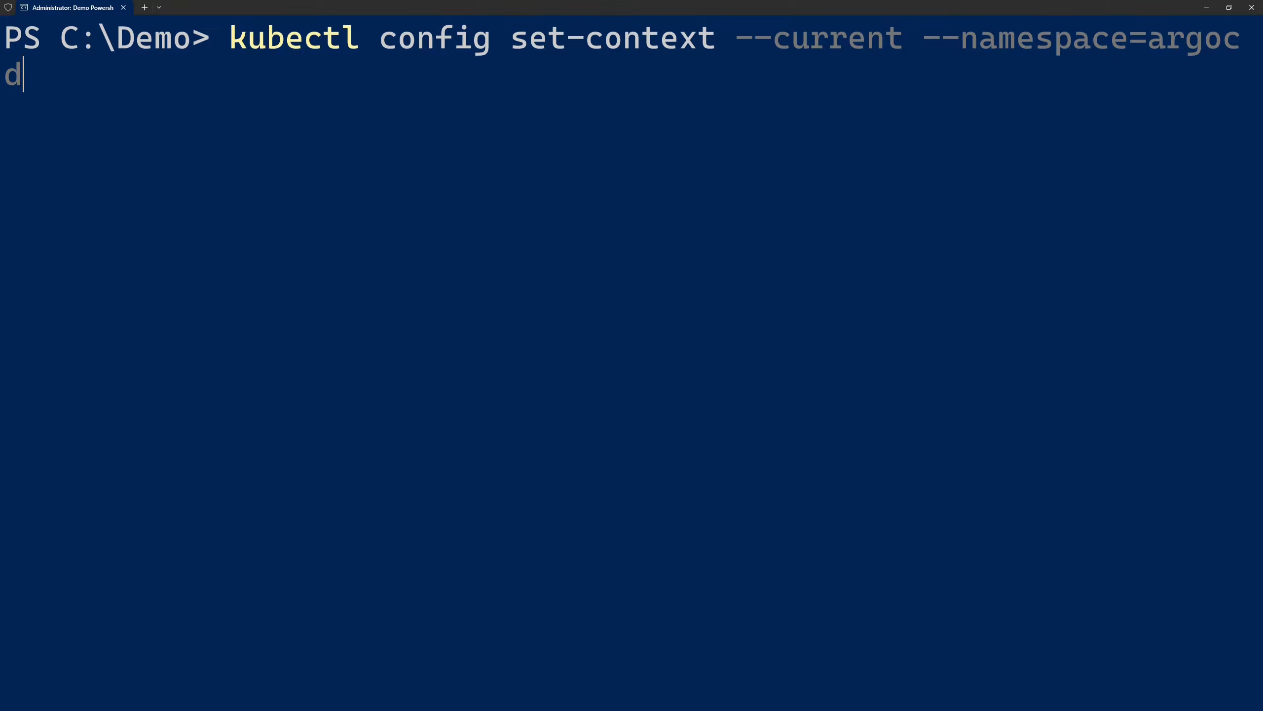
pyautogui.press('Return')
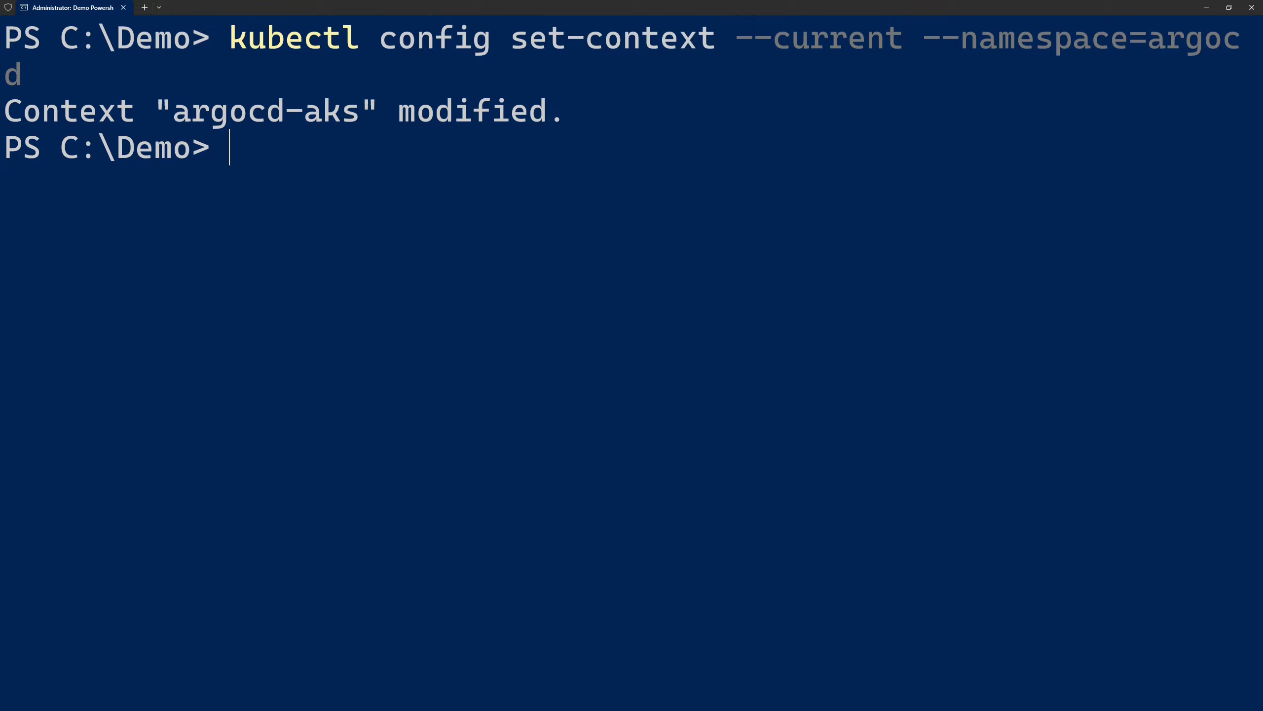
# Clear the console and deploy the .\main-sso.bicep template to the resource group with az deployment group create
pyautogui.write('cls')
pyautogui.press('Return')
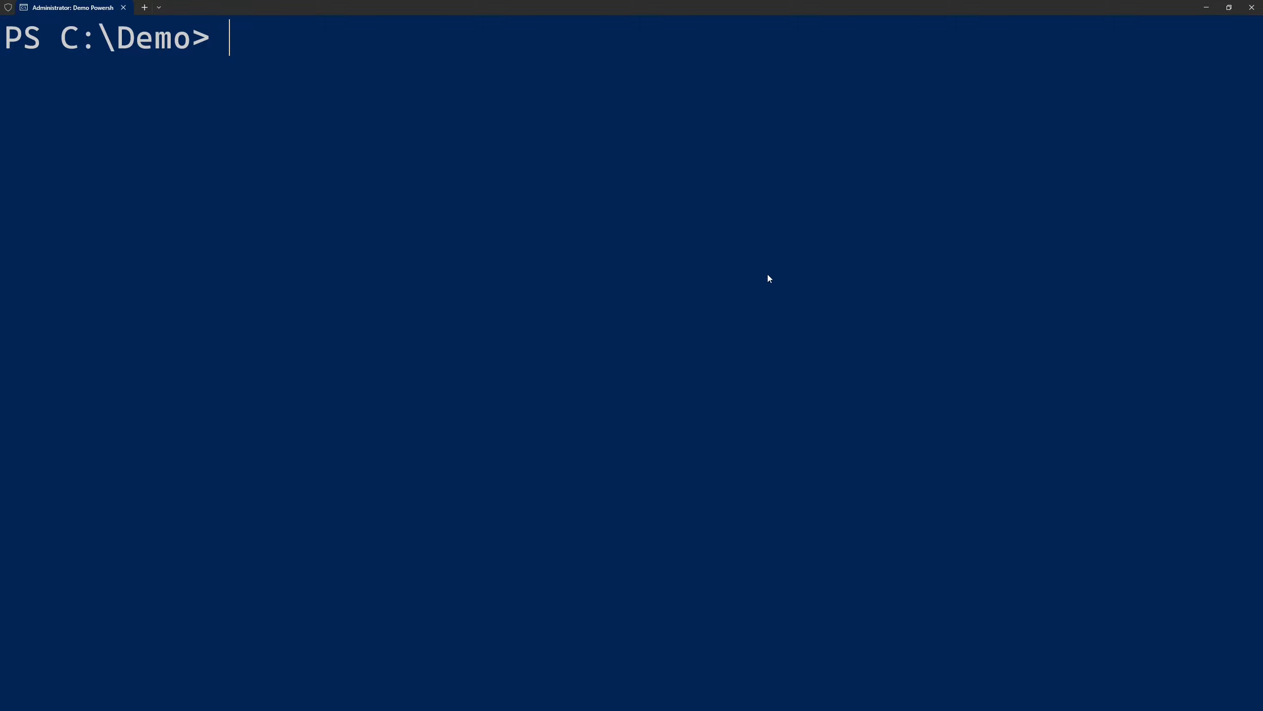
pyautogui.hotkey('ctrl', 'v')
pyautogui.press('Return')
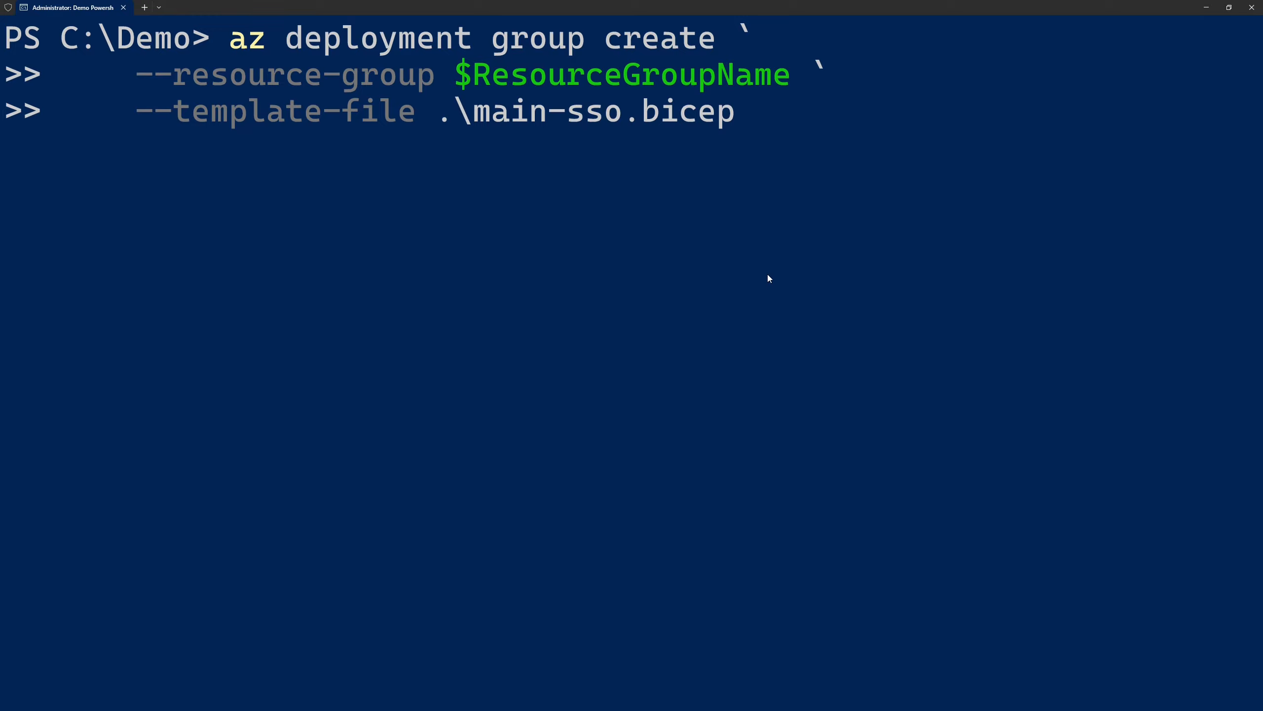
pyautogui.press('Return')
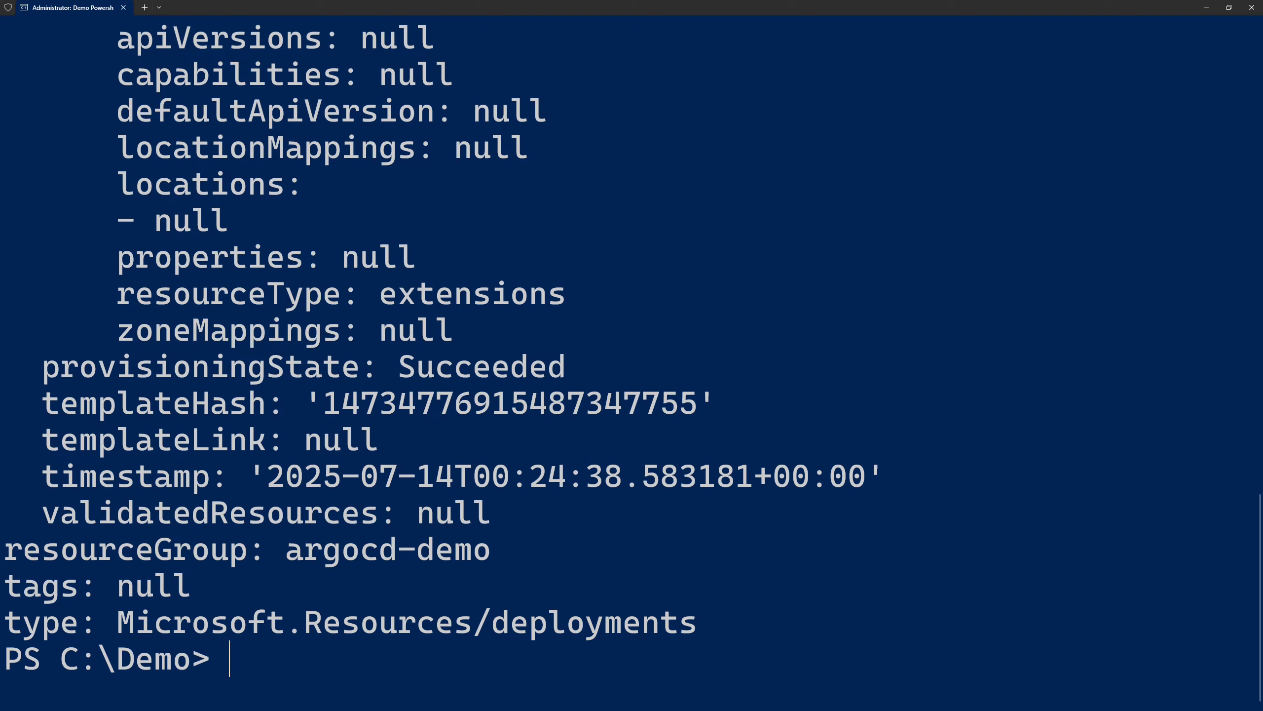
# Clear the console, list the services with kubectl get service and examine their types
pyautogui.write('cls')
pyautogui.press('Return')
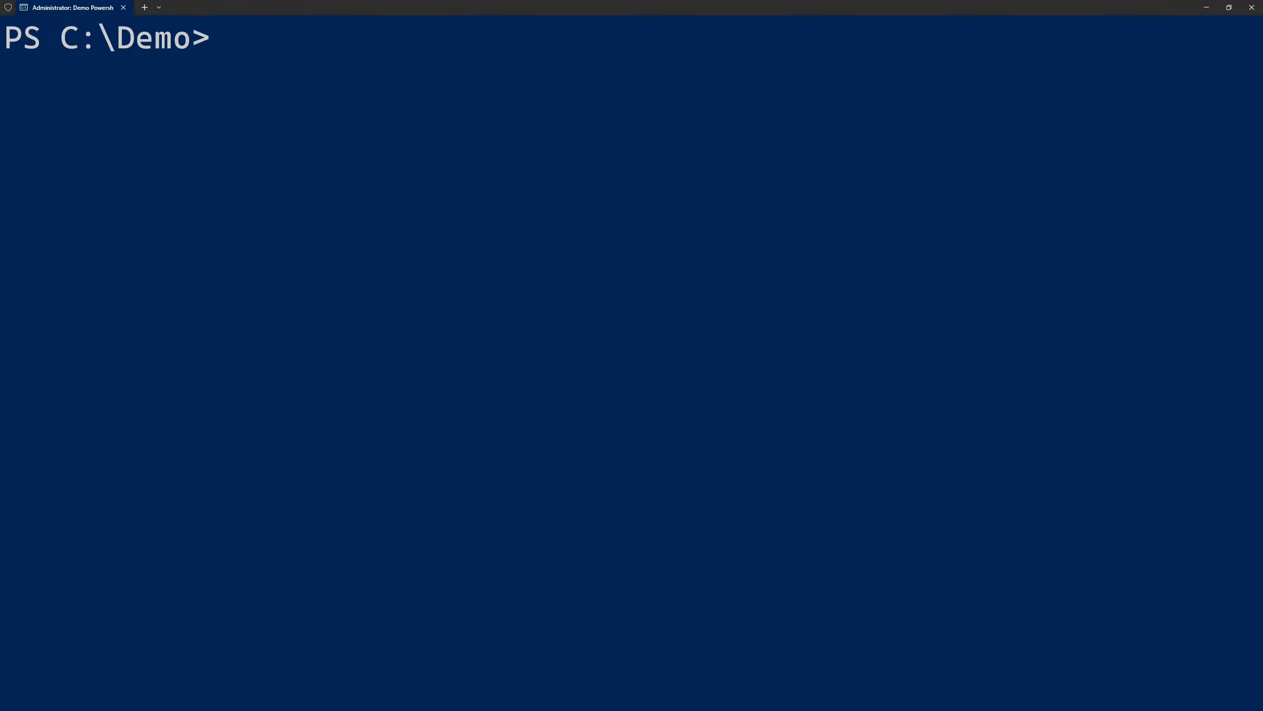
pyautogui.write('kubectl')
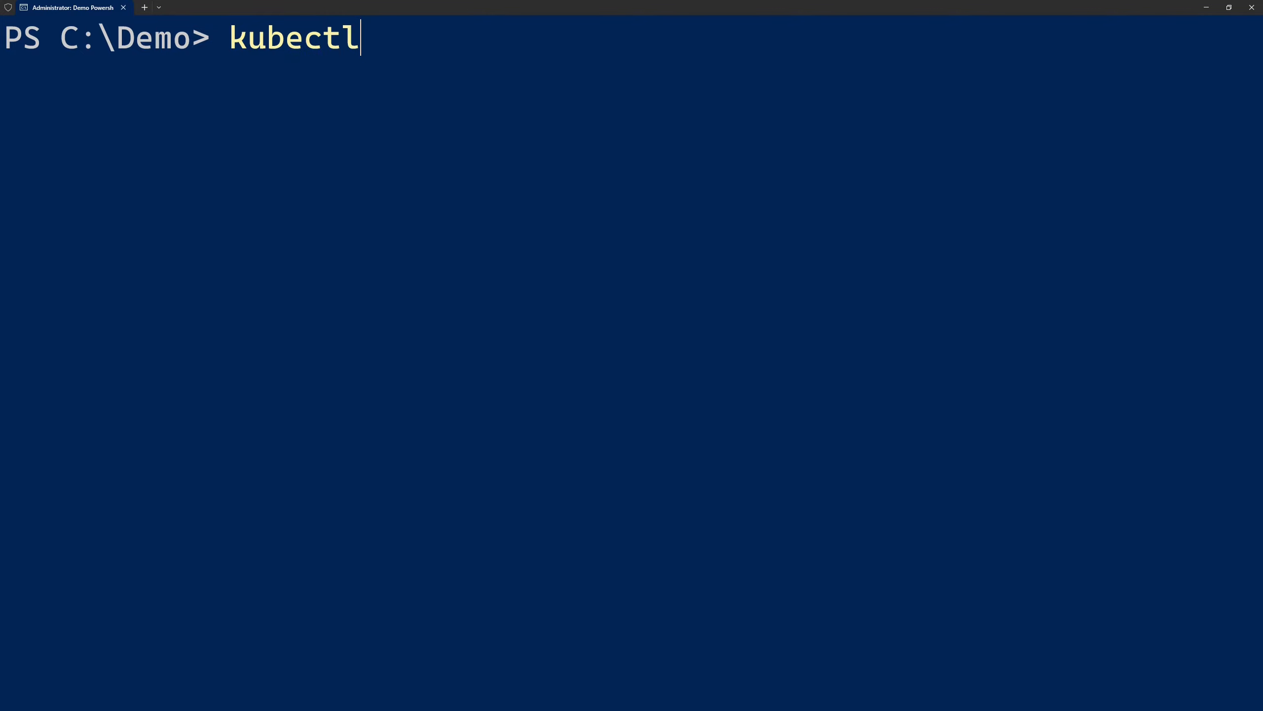
pyautogui.write(' get service')
pyautogui.press('Return')
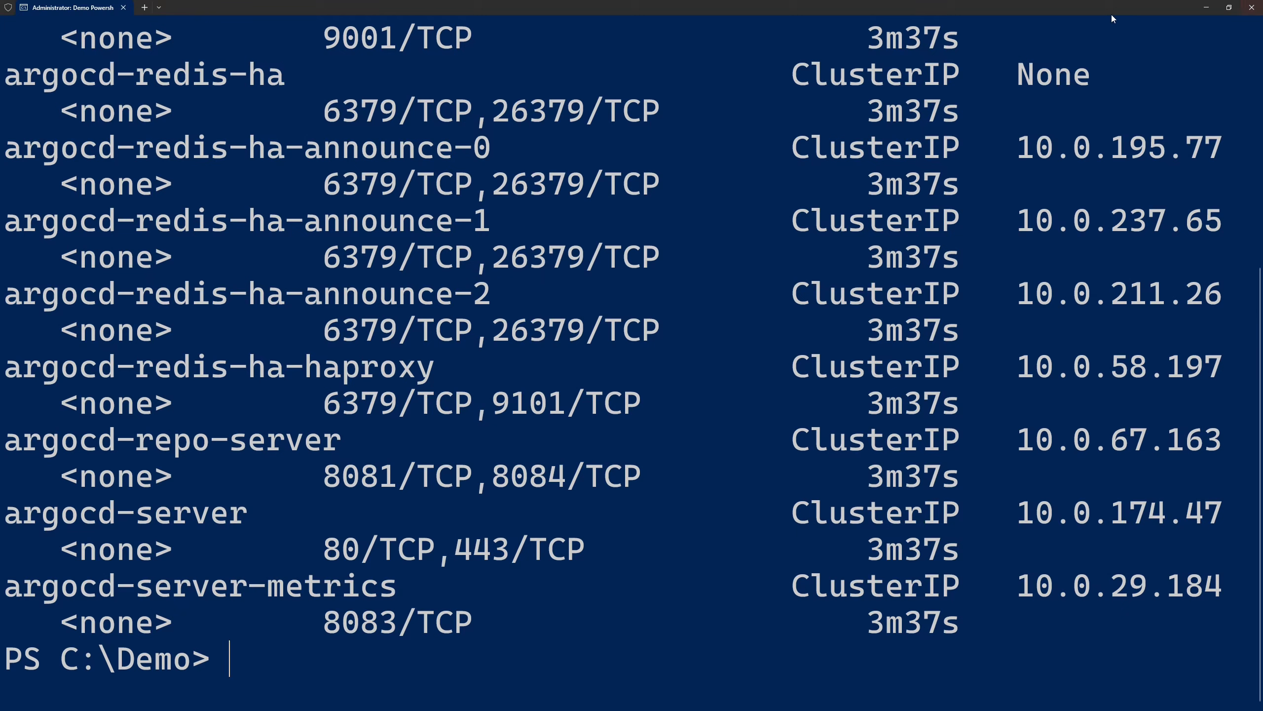
pyautogui.moveTo(777, 50)
pyautogui.mouseDown()
pyautogui.moveTo(990, 567)
pyautogui.moveTo(989, 646)
pyautogui.mouseUp()
# Patch the argocd-server service with the patch file .\service-argocd-server-patch.json and clear the console
pyautogui.write('kubectl patch service argocd-server --patch-file .\\service-argocd-server-patch.json')
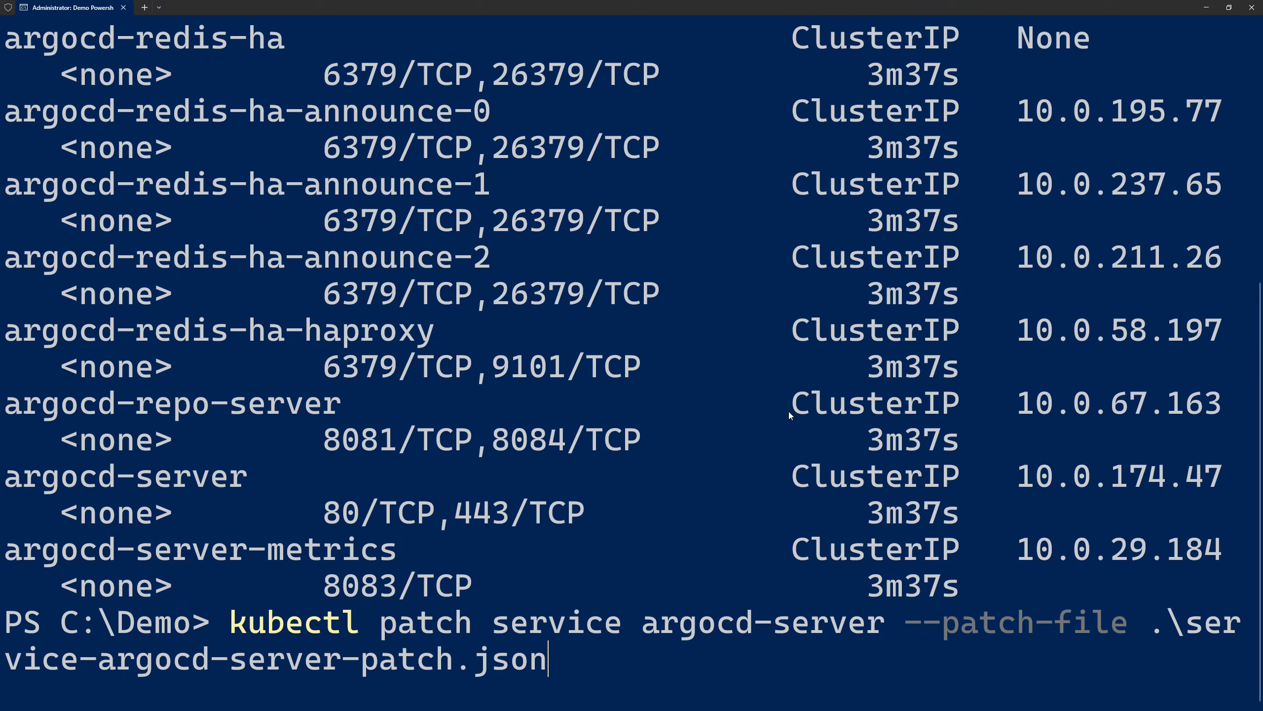
pyautogui.press('Return')
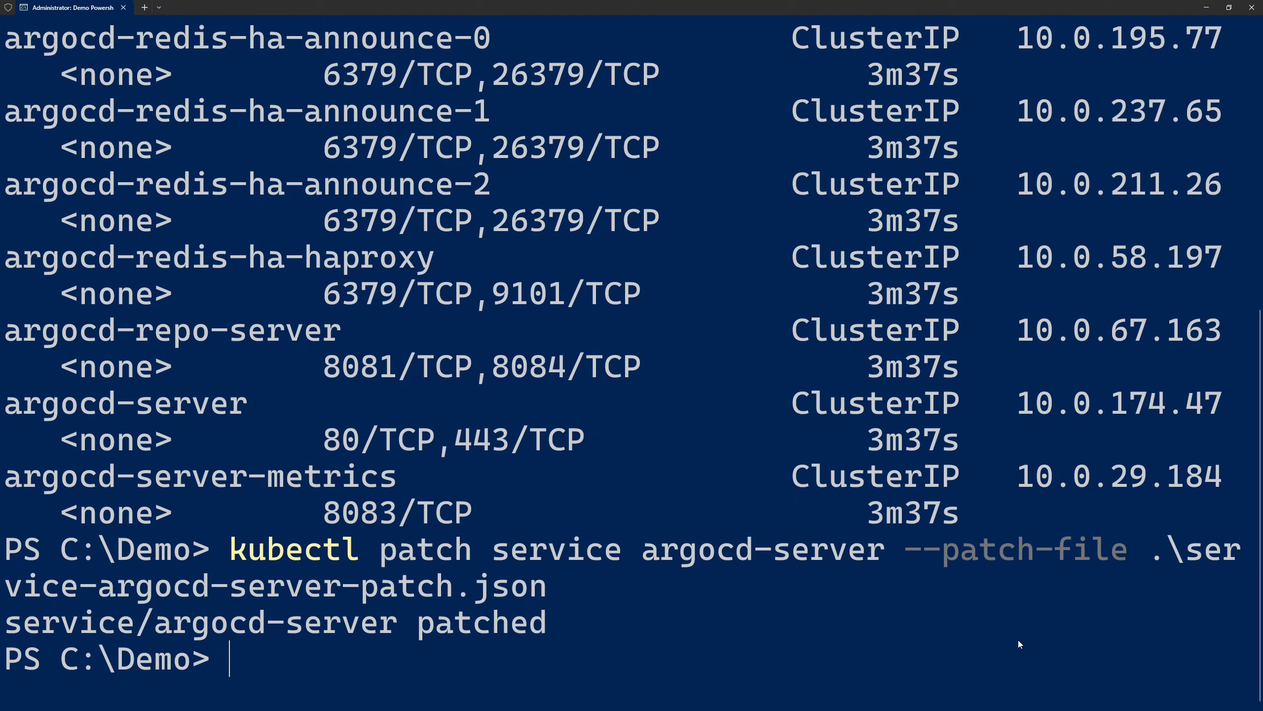
pyautogui.write('cls')
pyautogui.press('Return')
# List the services again, check the type of argocd-server and copy its external IP address
pyautogui.press('Up')
pyautogui.press('Up')
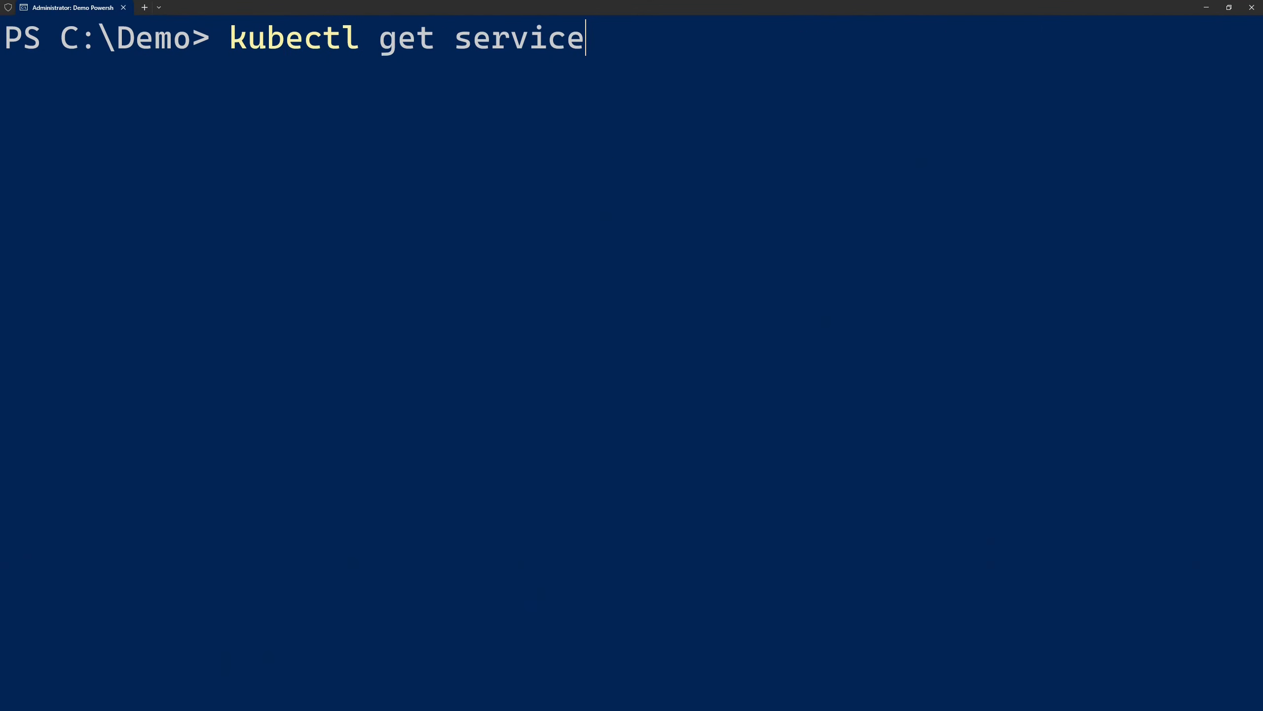
pyautogui.press('Return')
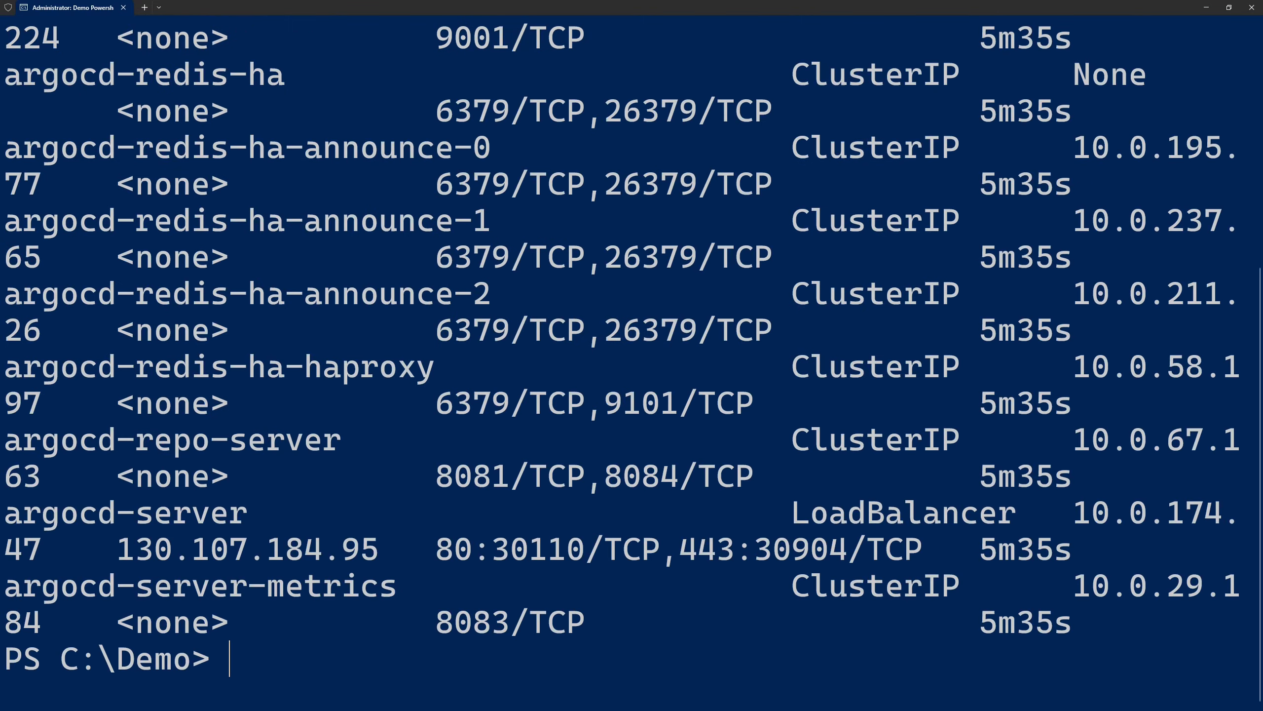
pyautogui.moveTo(788, 486); pyautogui.dragTo(1021, 530)
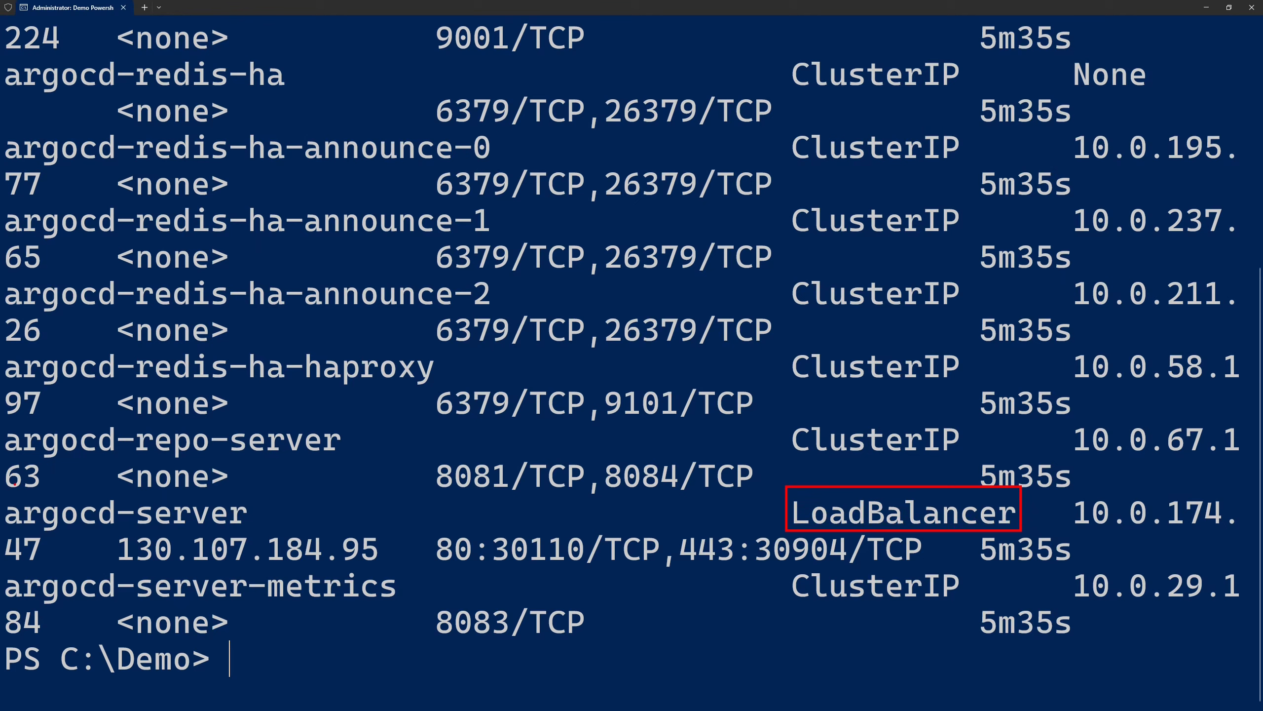
pyautogui.moveTo(1, 487); pyautogui.dragTo(262, 531)
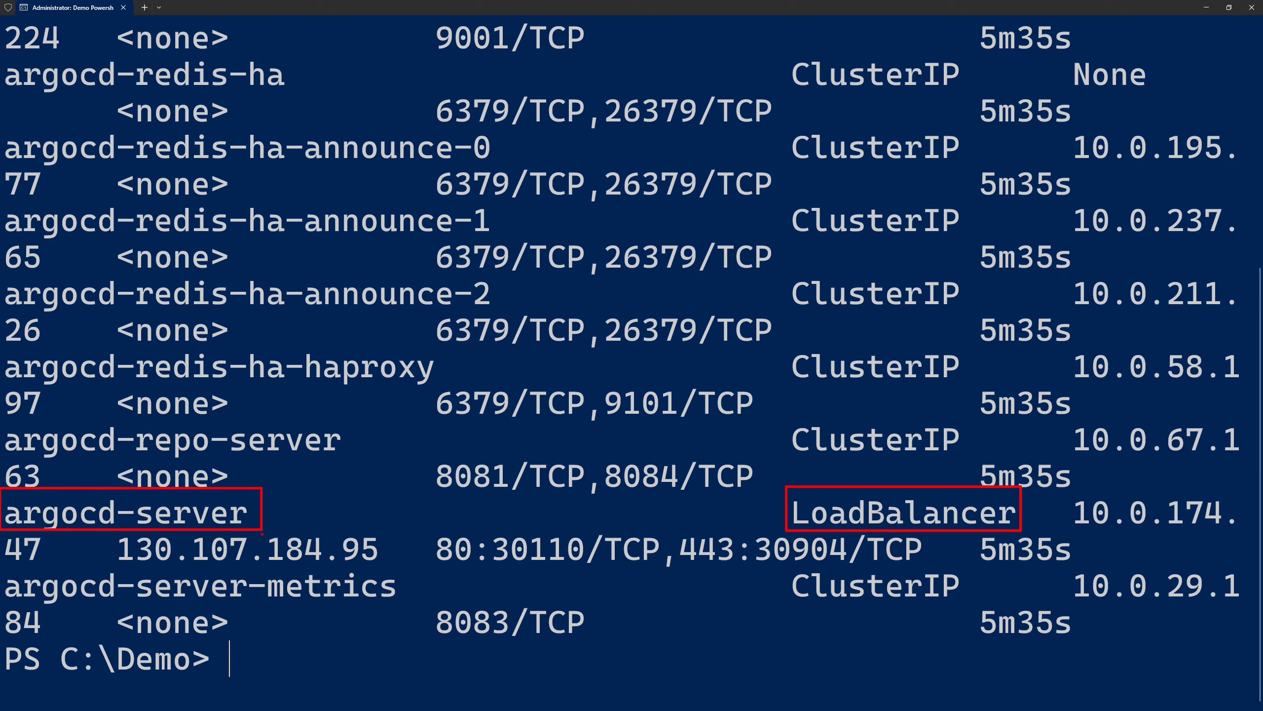
pyautogui.moveTo(109, 528)
pyautogui.mouseDown()
pyautogui.moveTo(282, 573)
pyautogui.moveTo(401, 573)
pyautogui.moveTo(389, 570)
pyautogui.mouseUp()
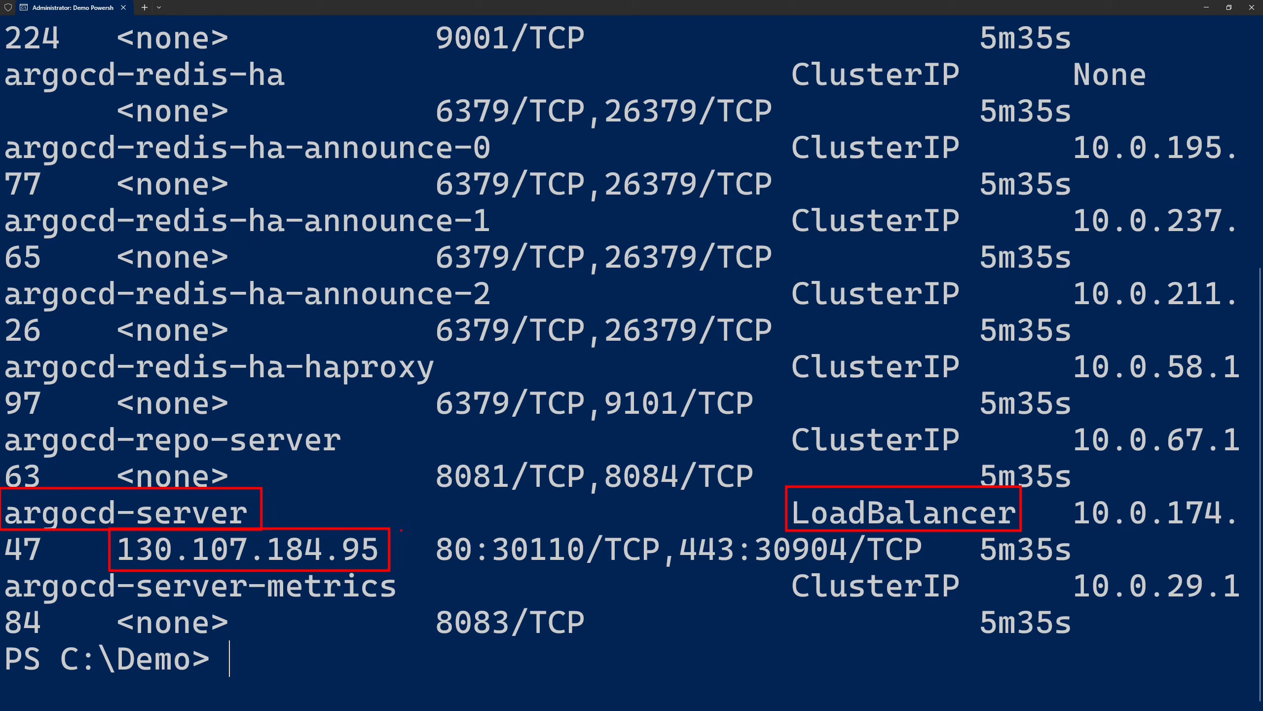
pyautogui.press('Escape')
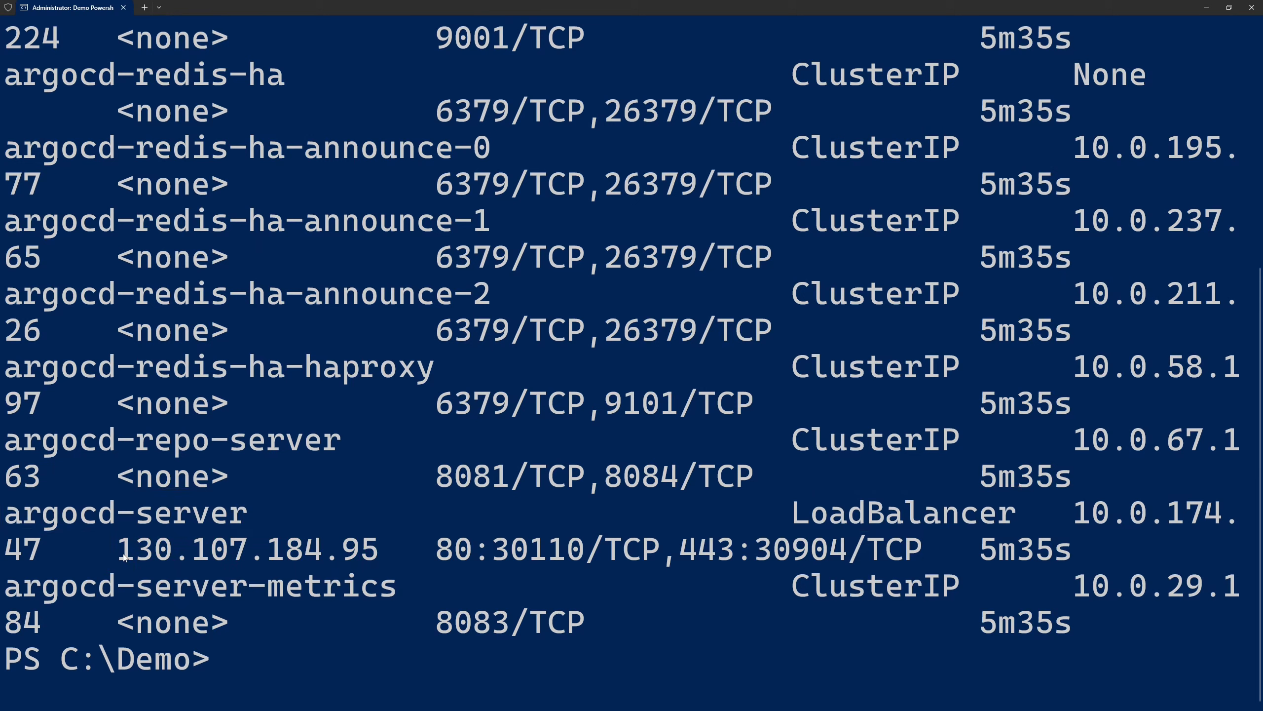
pyautogui.moveTo(124, 557); pyautogui.dragTo(378, 554)
pyautogui.hotkey('ctrl', 'c')
# Print $AksOidcIssuer again and copy the full issuer URL
pyautogui.write('$AksOidcIssuer')
pyautogui.press('Return')
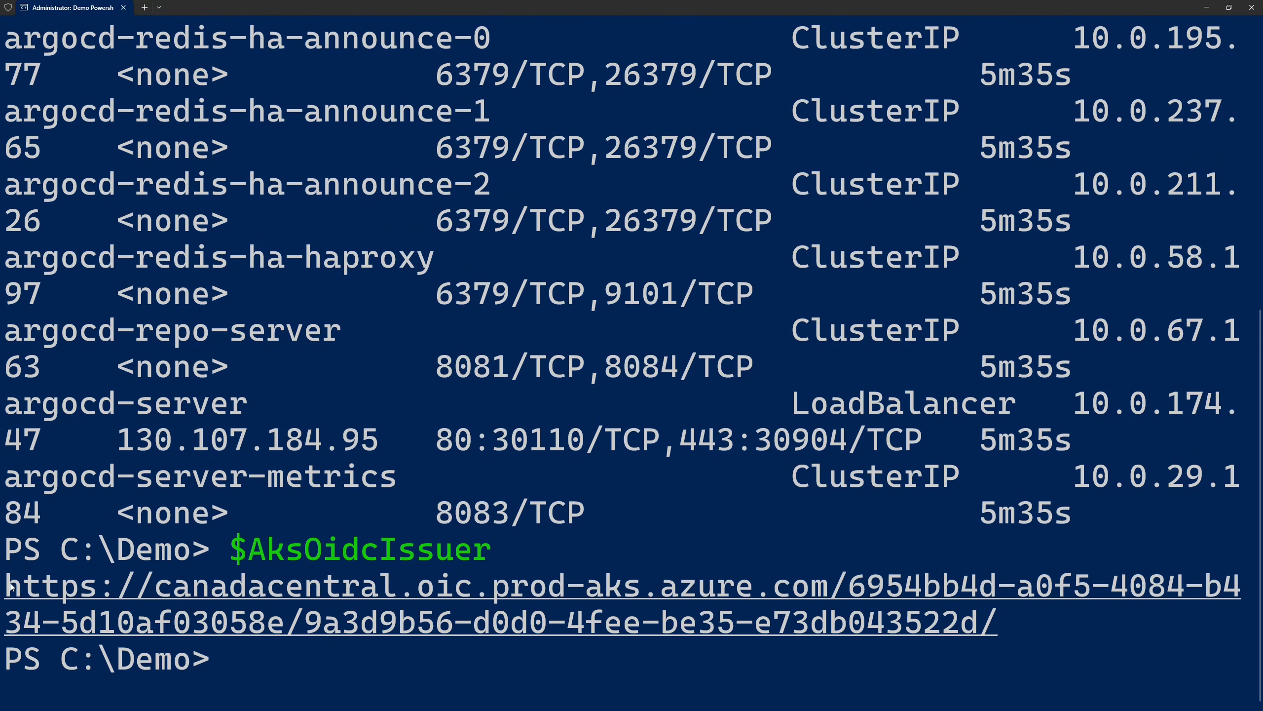
pyautogui.moveTo(5, 572); pyautogui.dragTo(985, 611)
pyautogui.hotkey('ctrl', 'c')
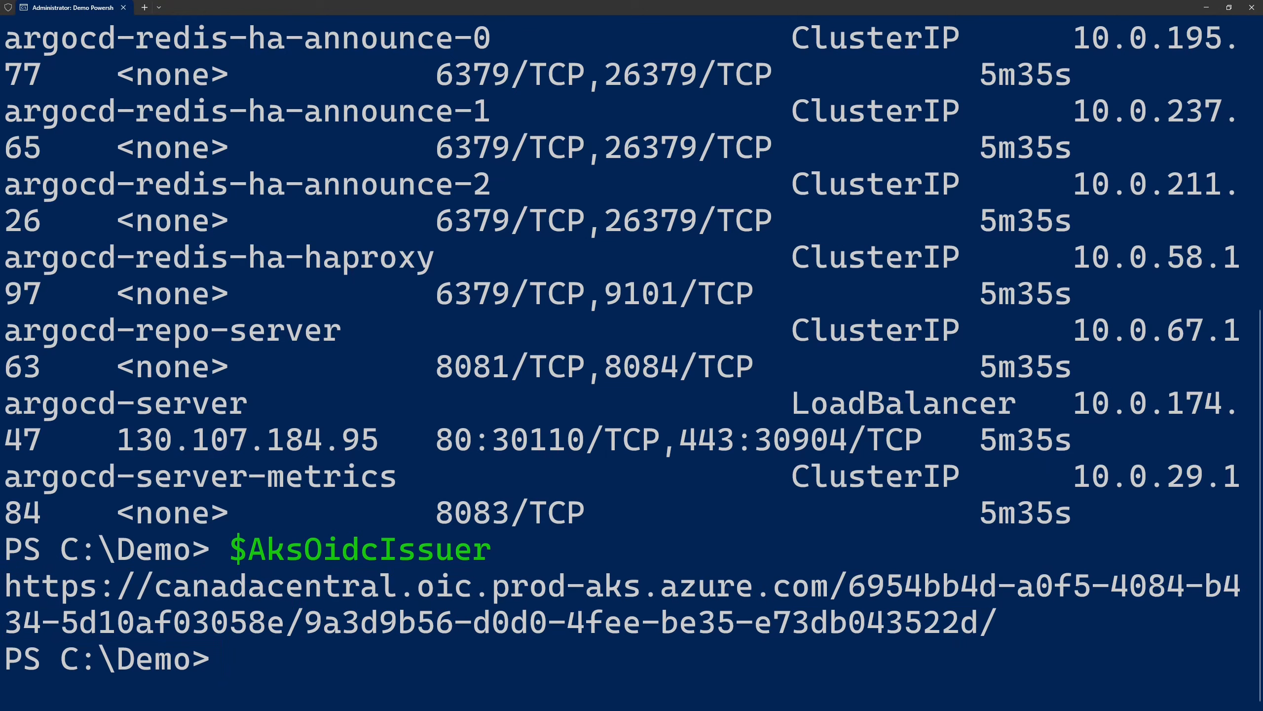
# Print the tenant ID stored in $TenantId
pyautogui.write('$TenantId')
pyautogui.press('Return')
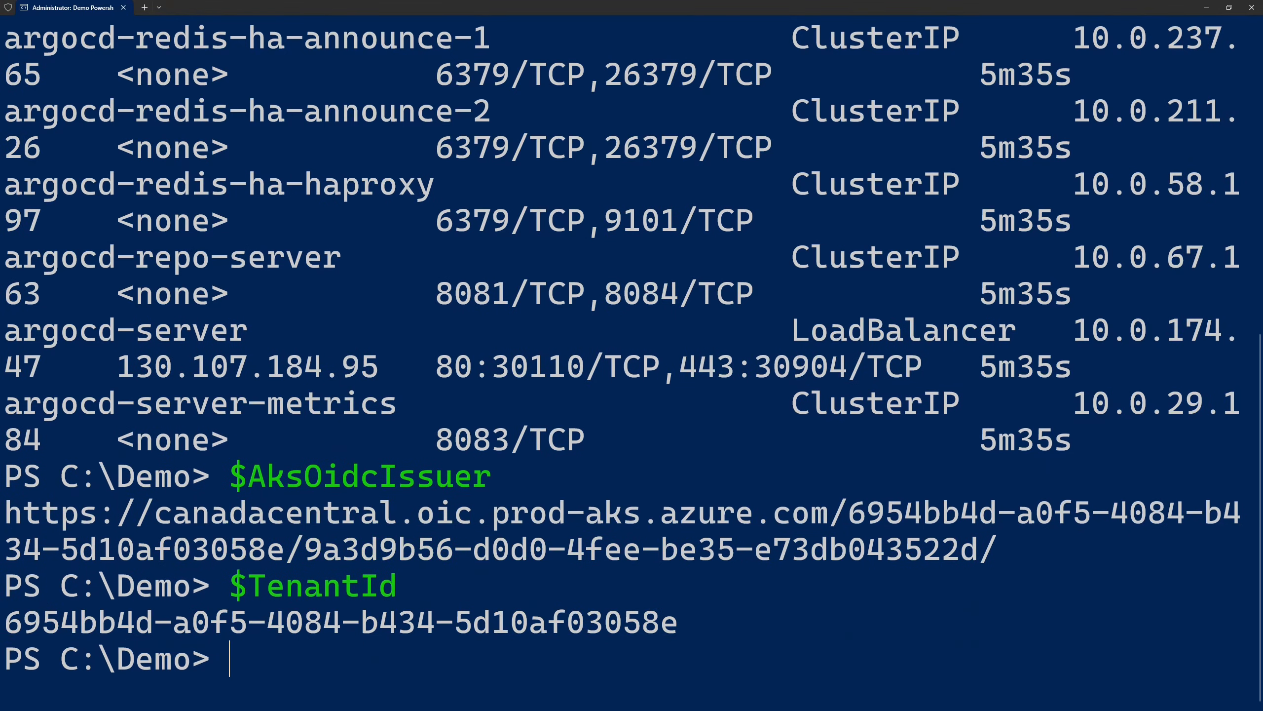
# Copy the printed tenant ID from the console output
pyautogui.moveTo(8, 622); pyautogui.dragTo(677, 634)
pyautogui.hotkey('ctrl', 'c')
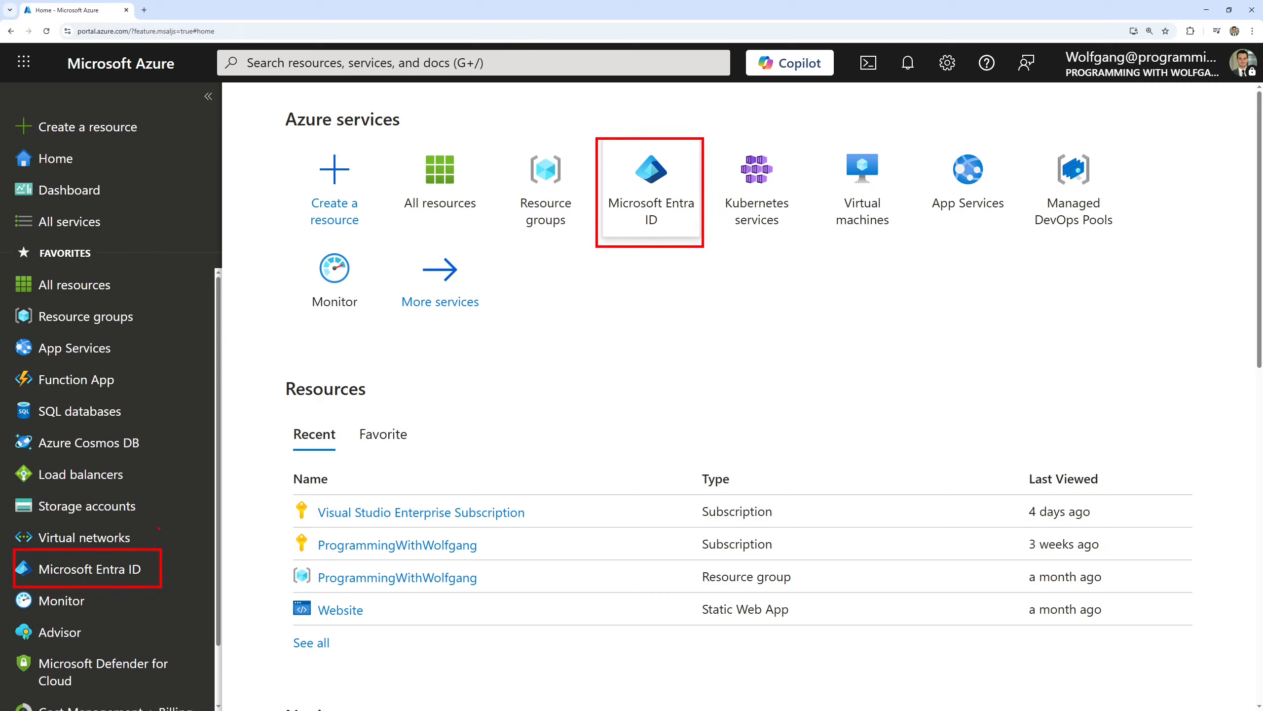
# Switch to the Azure portal, find Microsoft Entra ID and open its app registrations
pyautogui.click(461, 65)
pyautogui.write('mic')
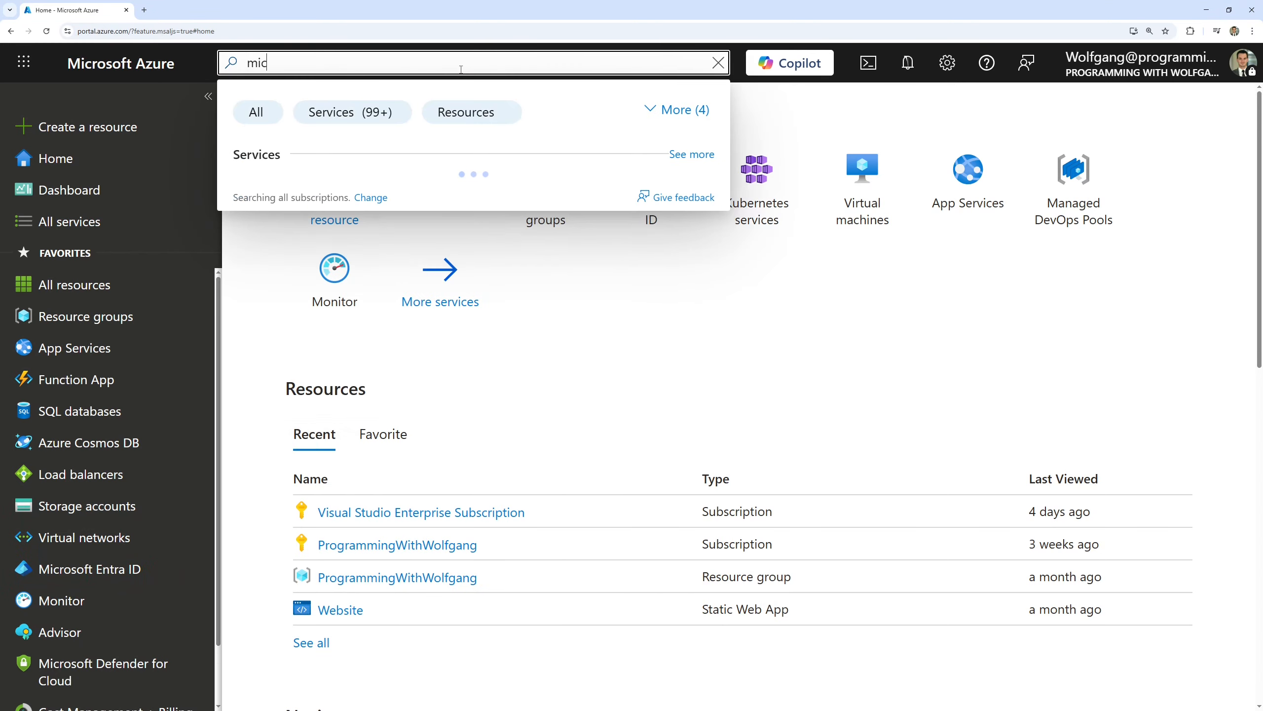
pyautogui.write('rosoft entra')
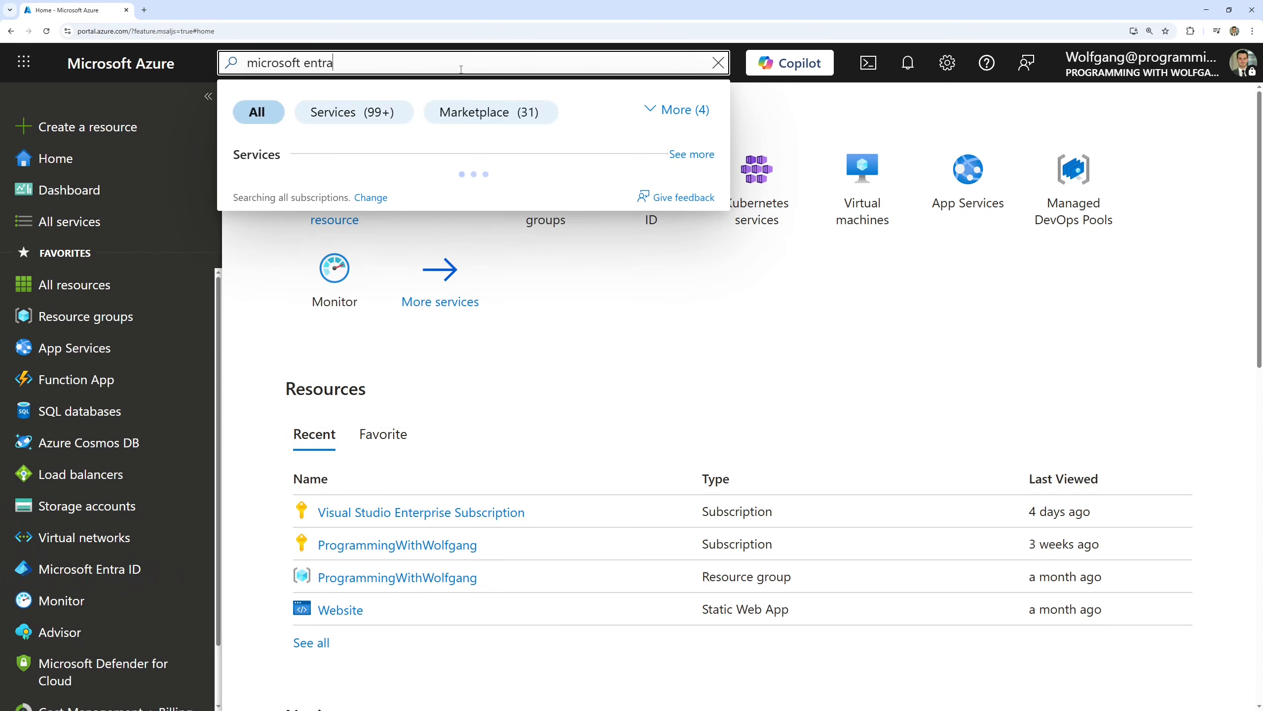
pyautogui.write(' id')
pyautogui.click(330, 194)
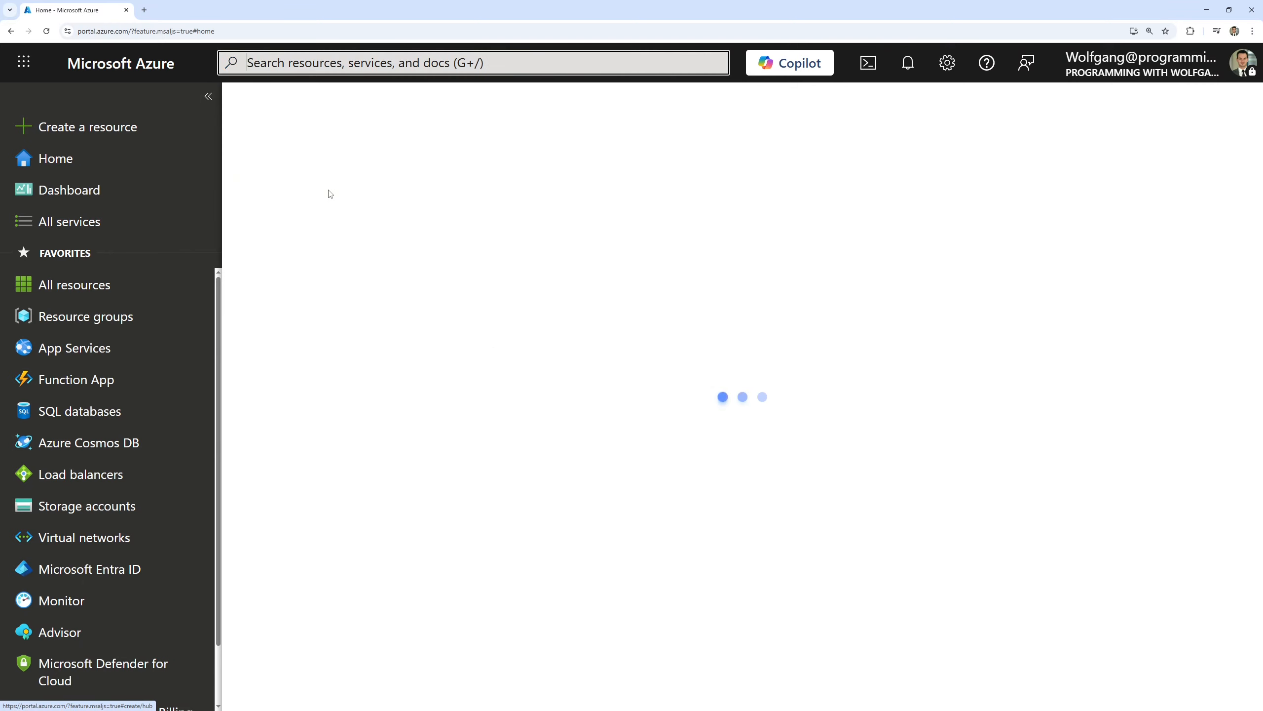
pyautogui.click(209, 96)
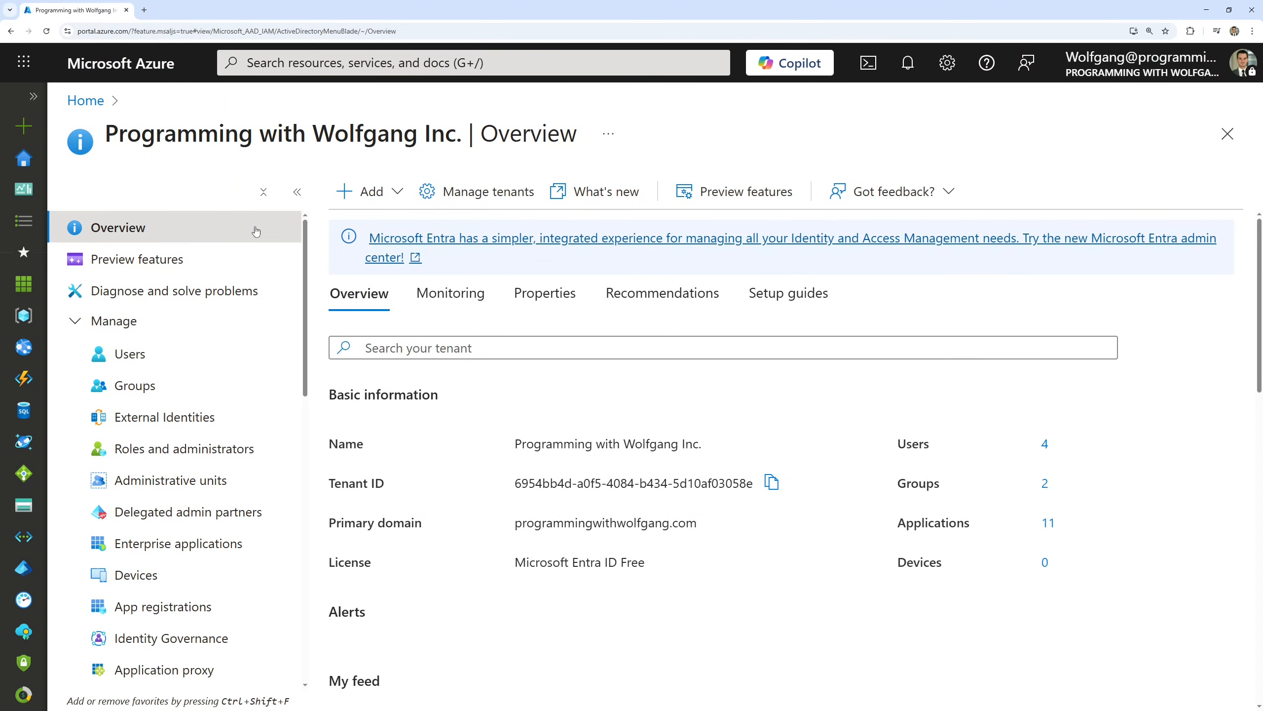
pyautogui.scroll(-3, 124, 428)
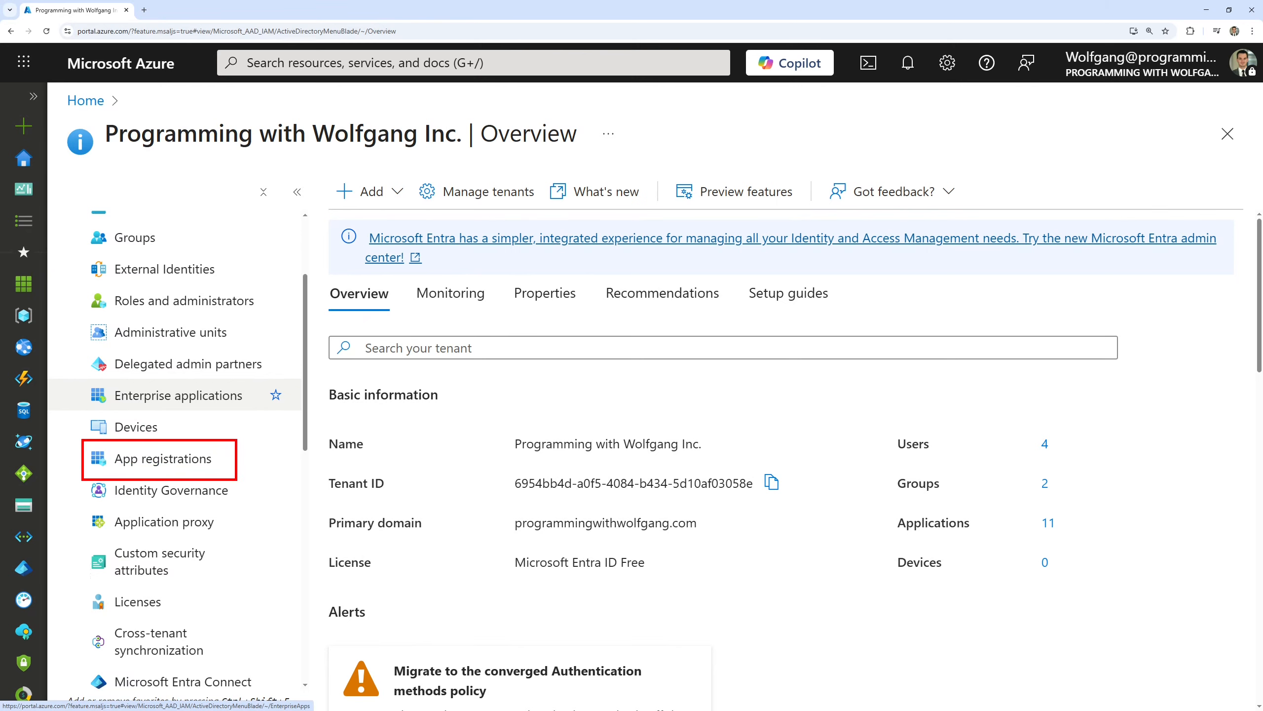
pyautogui.click(207, 475)
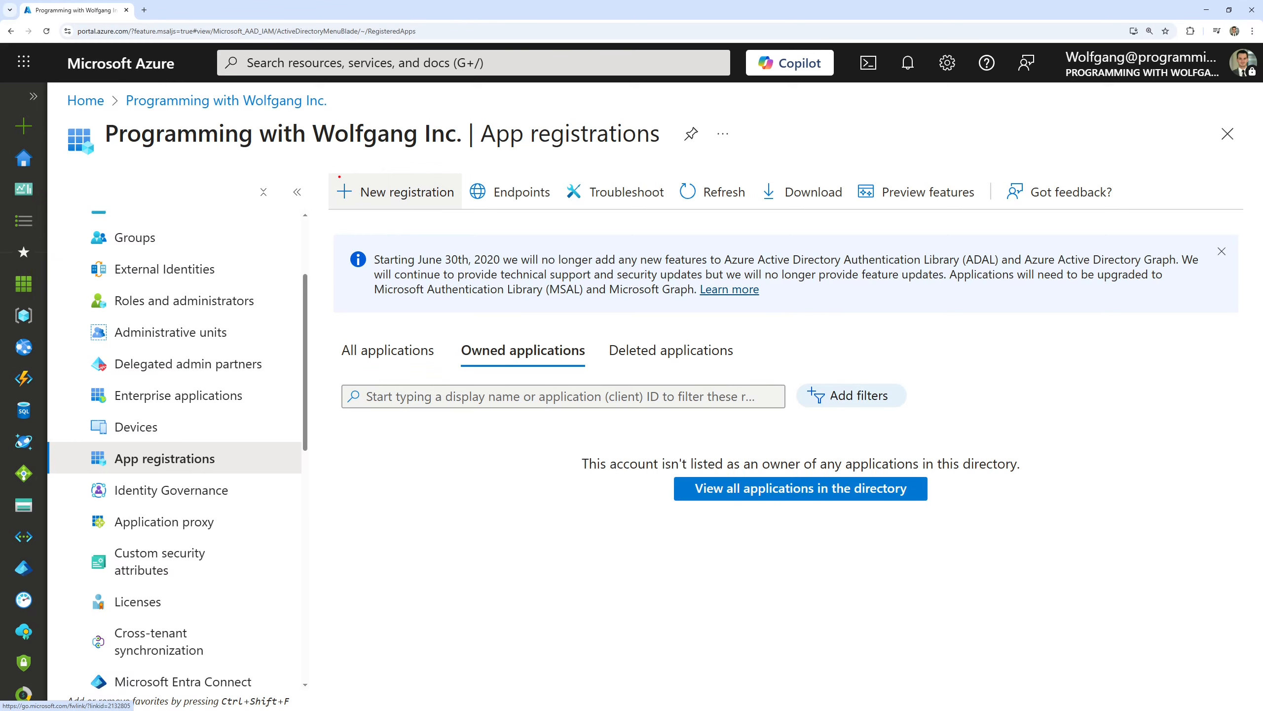
# Start a new app registration named ArgoCD with Web as the redirect URI platform
pyautogui.click(416, 197)
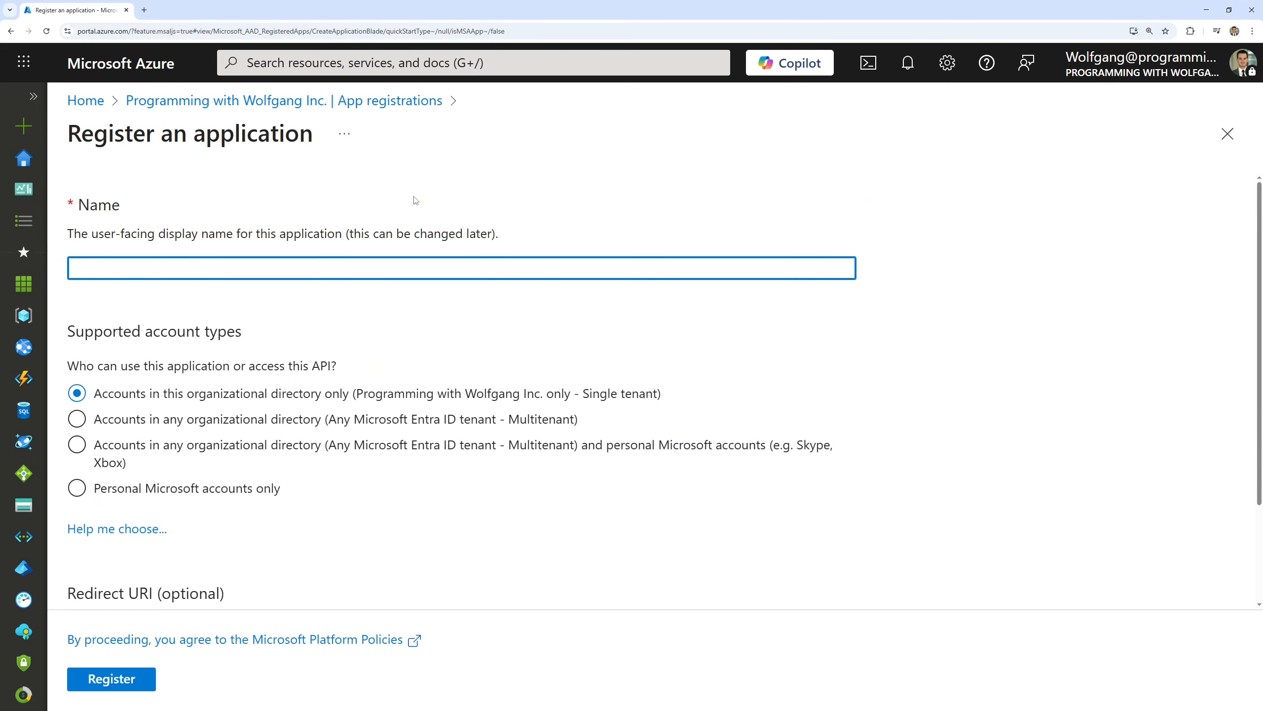
pyautogui.write('ArgoCD')
pyautogui.scroll(-3, 262, 295)
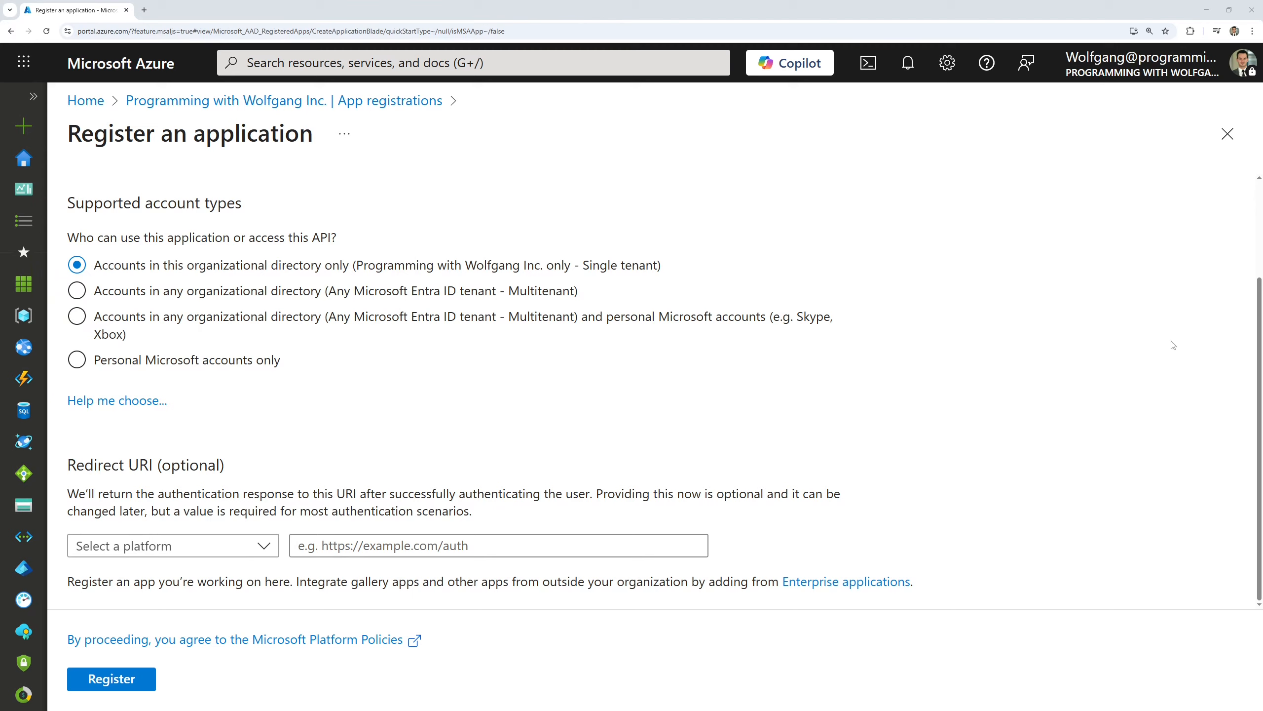
pyautogui.click(230, 555)
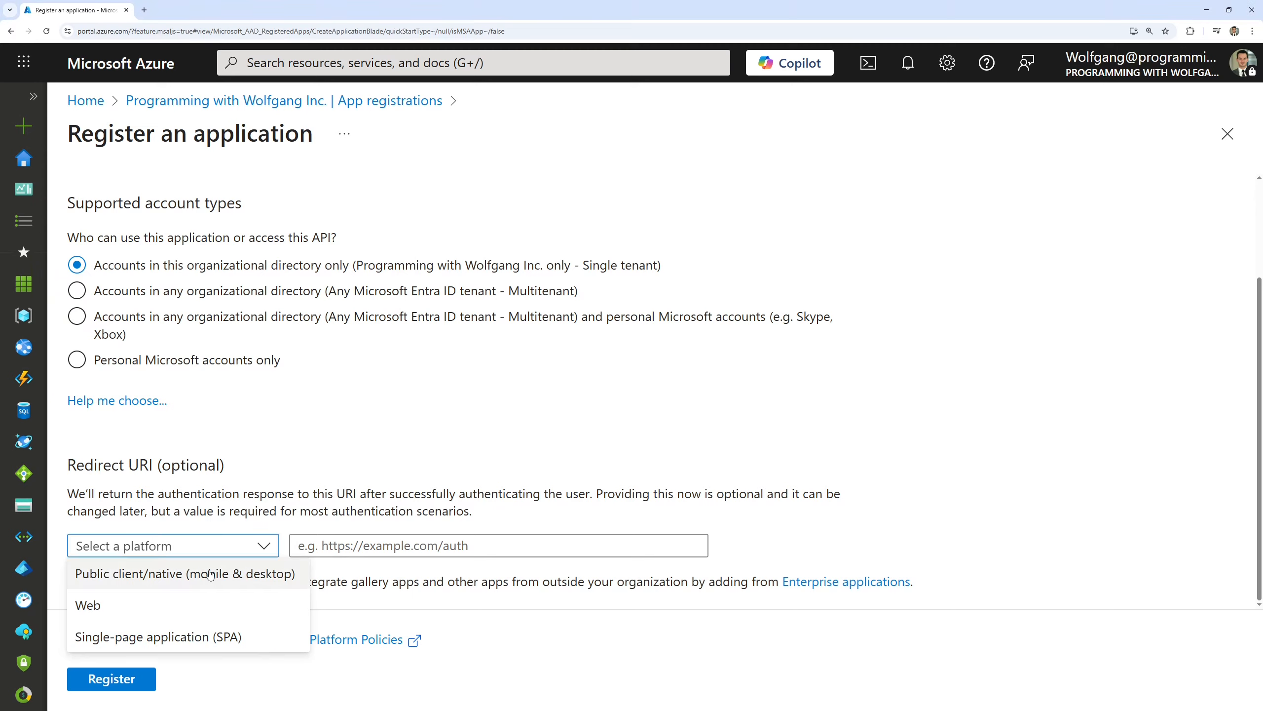
pyautogui.click(182, 604)
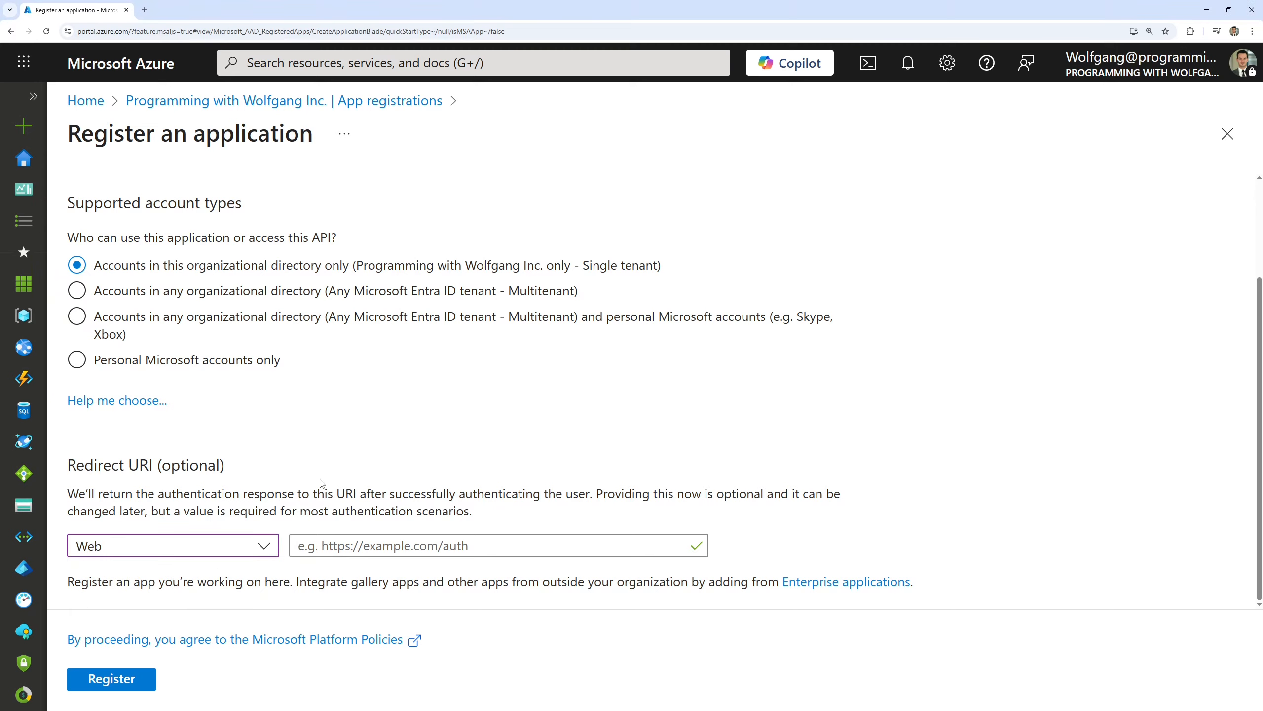
pyautogui.click(380, 551)
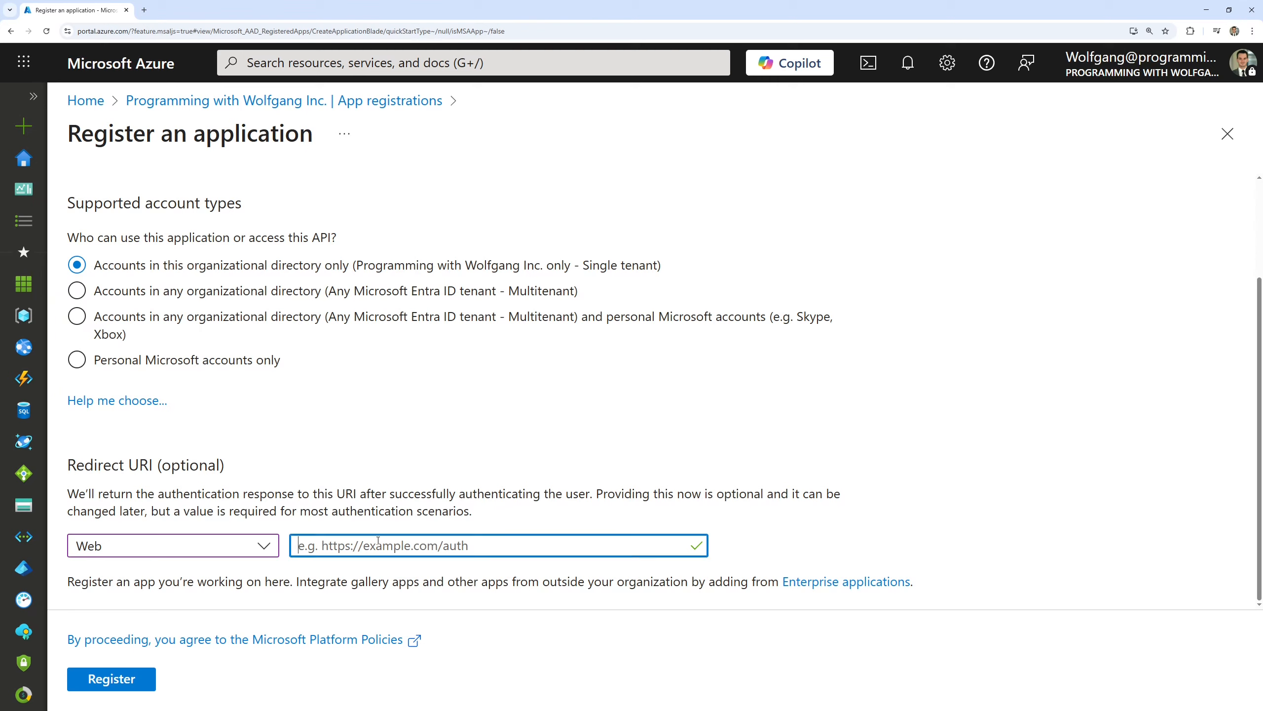
pyautogui.hotkey('ctrl', 'v')
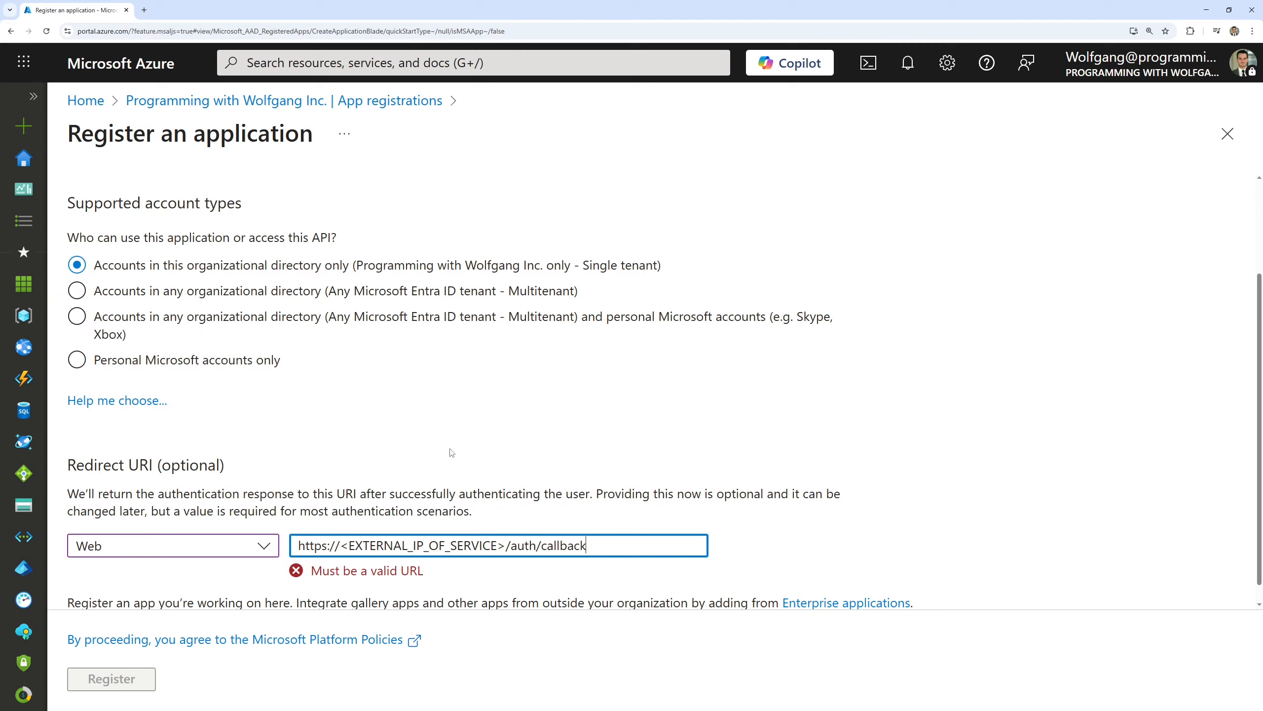
pyautogui.hotkey('alt', 'Tab')
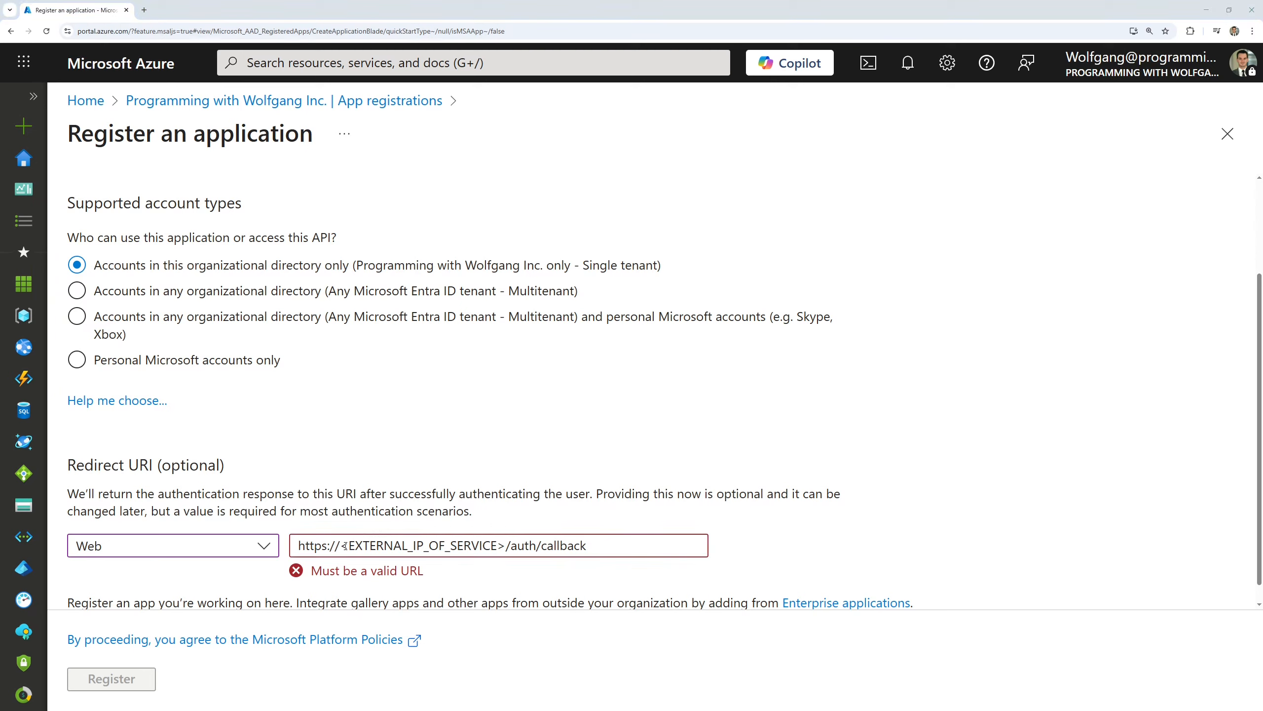
pyautogui.moveTo(343, 546); pyautogui.dragTo(506, 546)
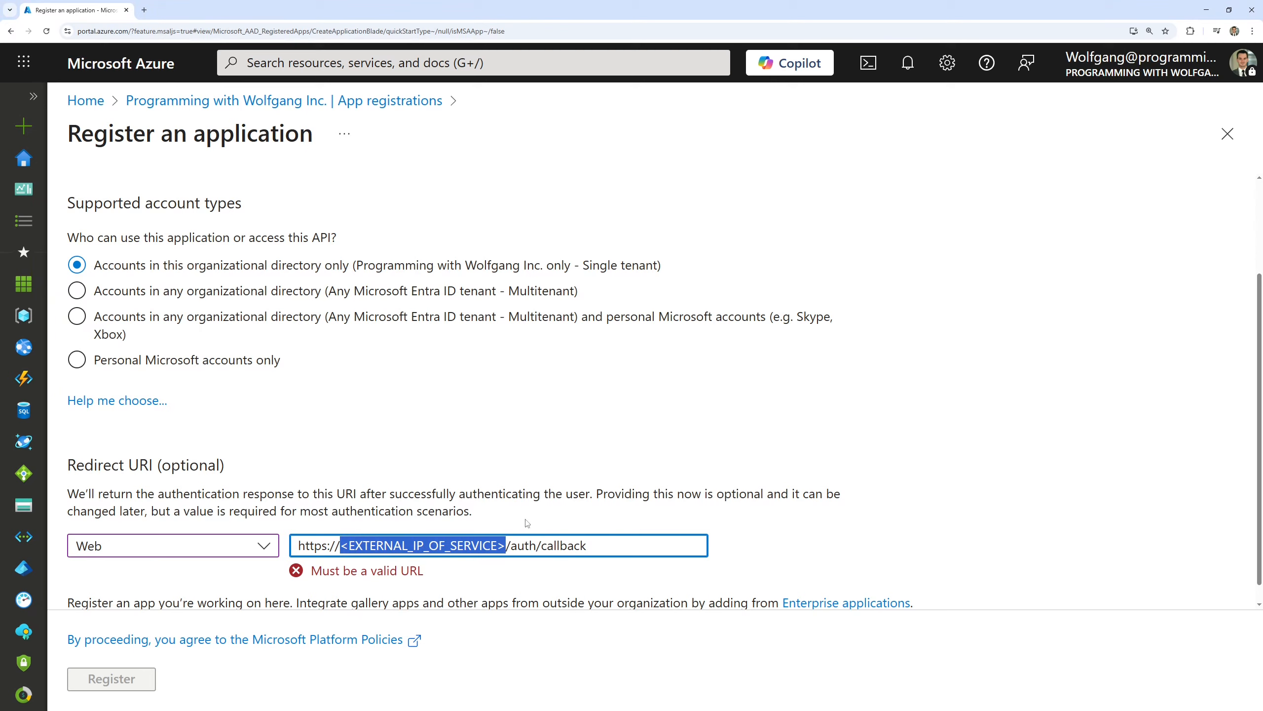
pyautogui.hotkey('ctrl', 'v')
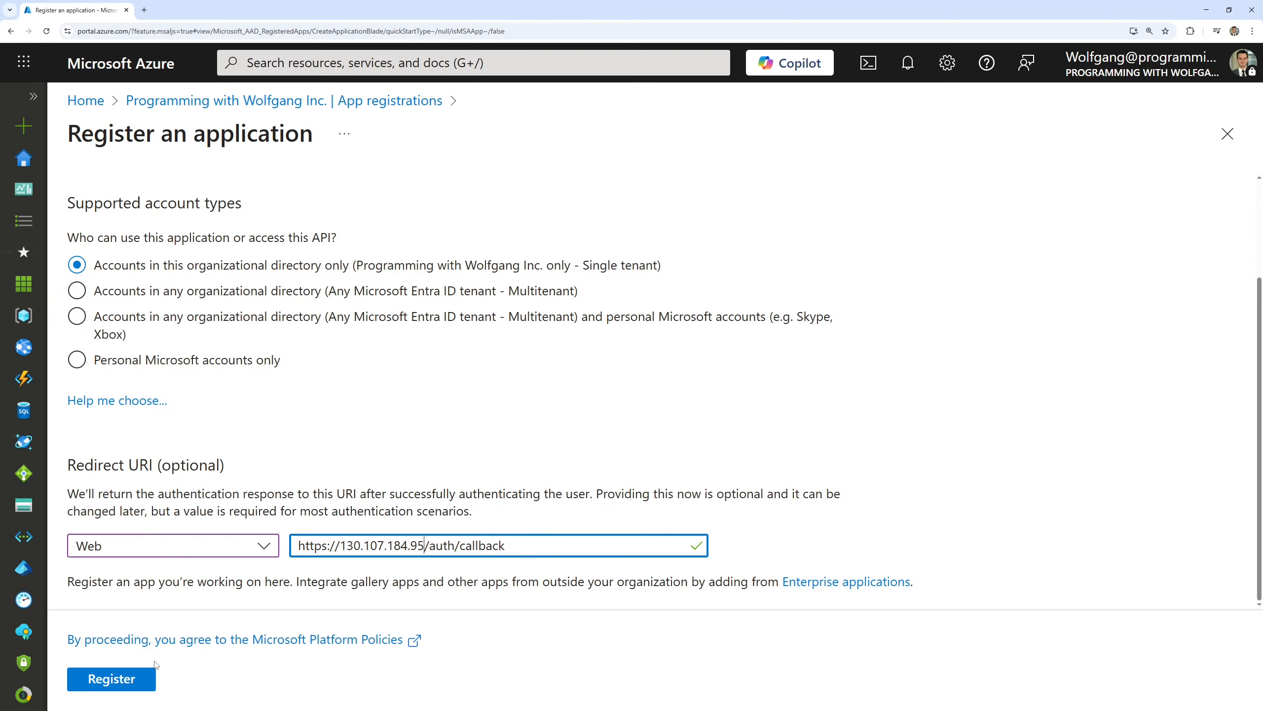
pyautogui.click(136, 680)
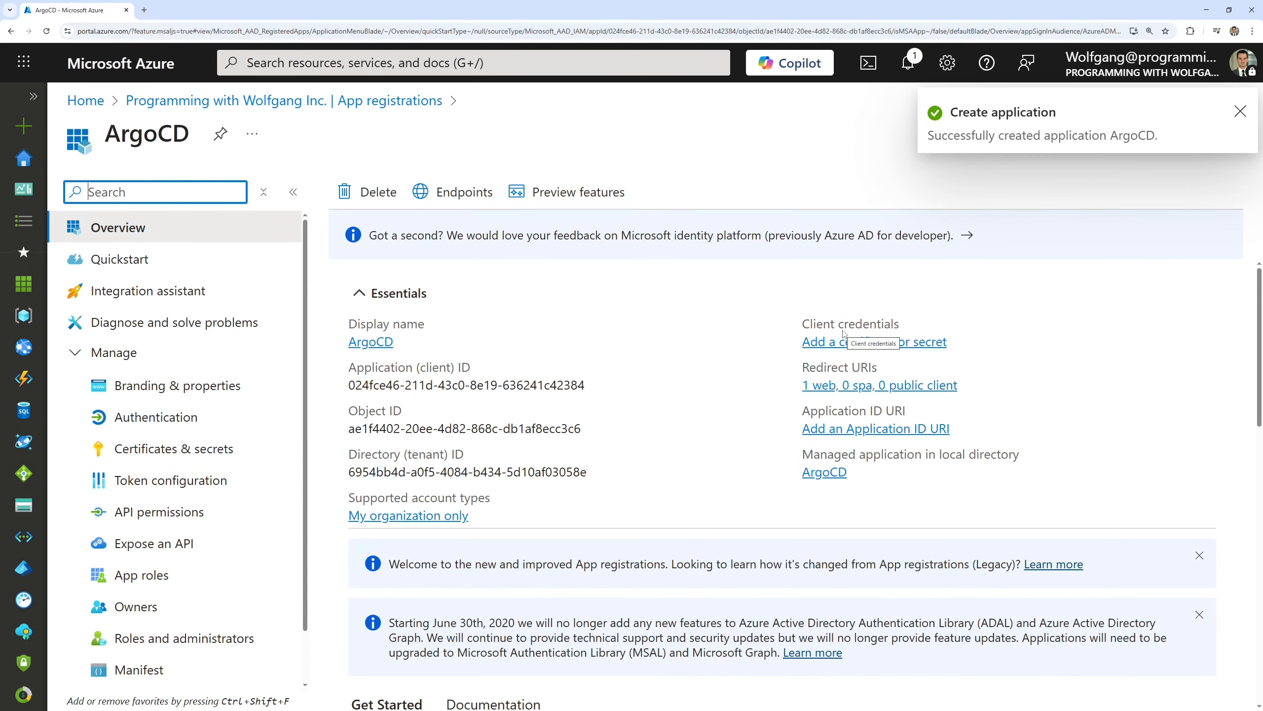
# Dismiss the creation notification and copy the application (client) ID of the ArgoCD registration
pyautogui.click(1241, 113)
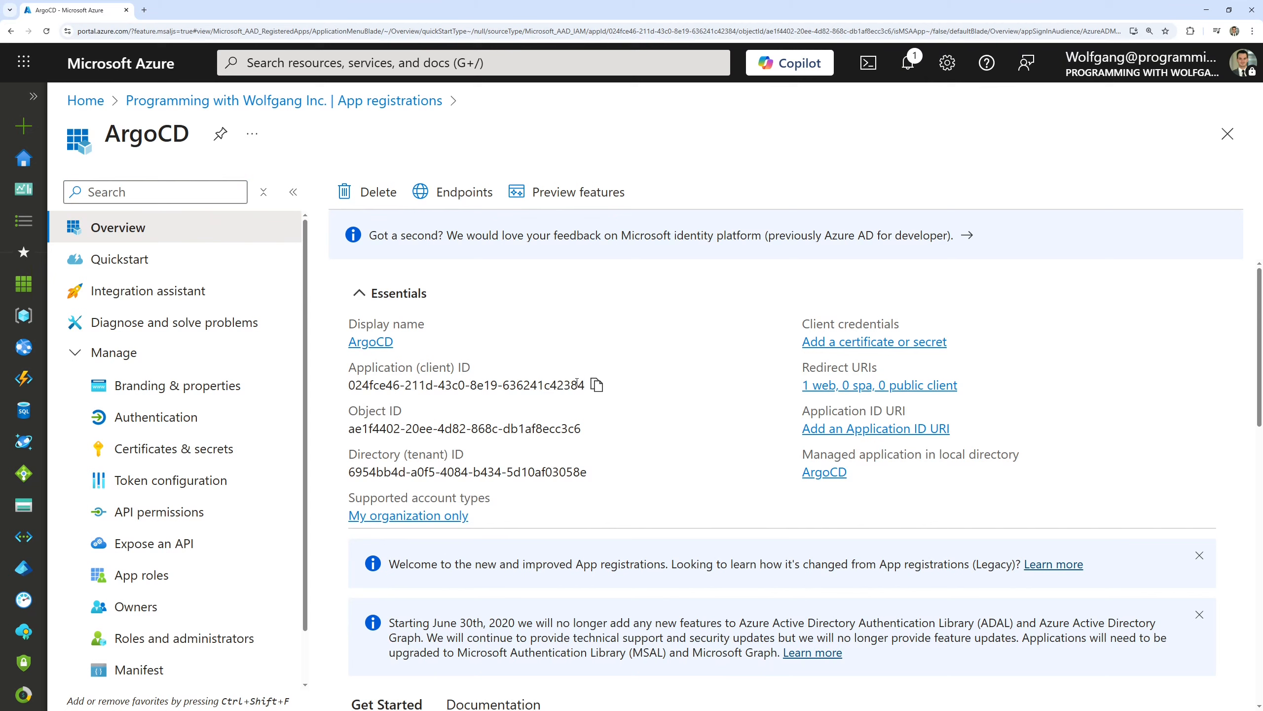
pyautogui.click(598, 387)
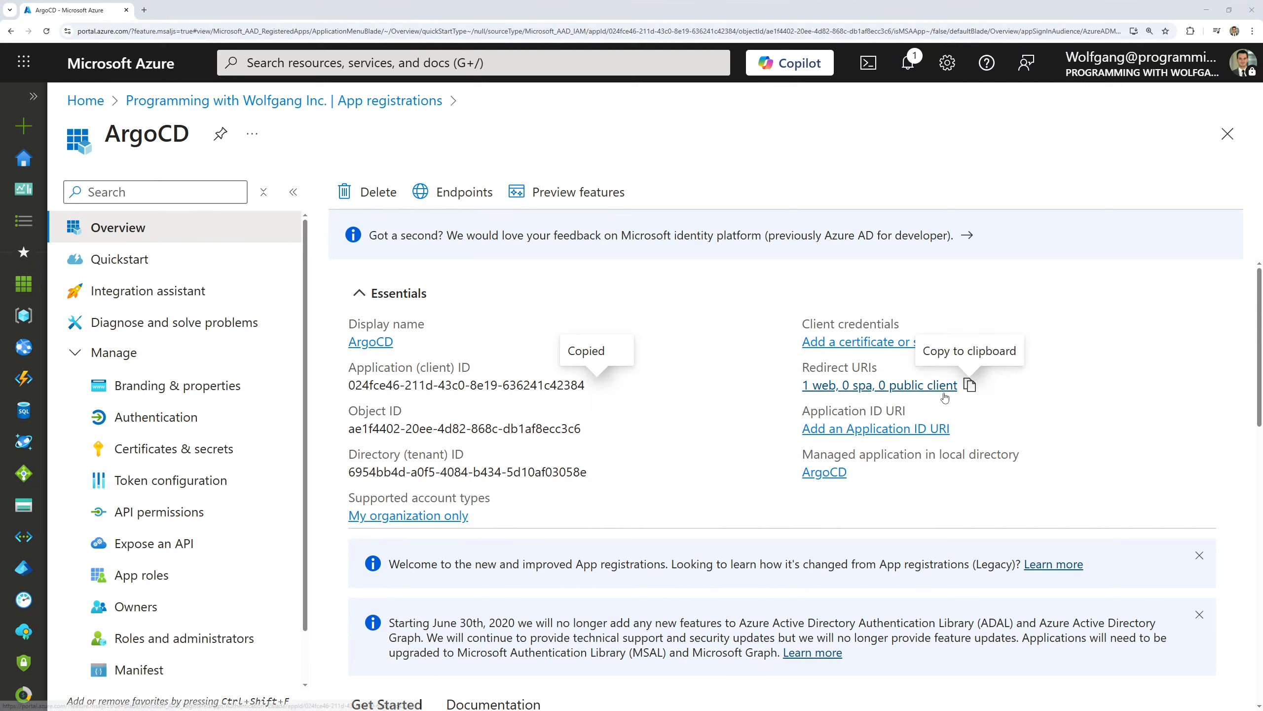
pyautogui.scroll(-1, 183, 371)
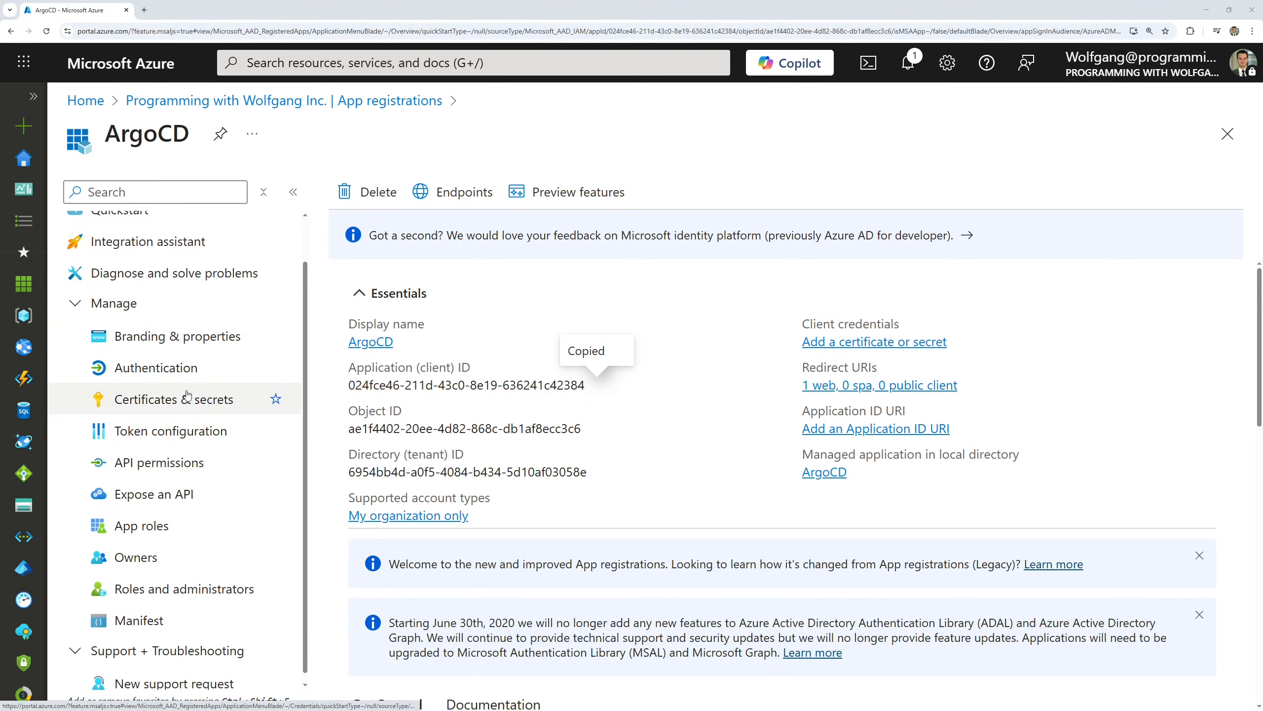
pyautogui.click(212, 379)
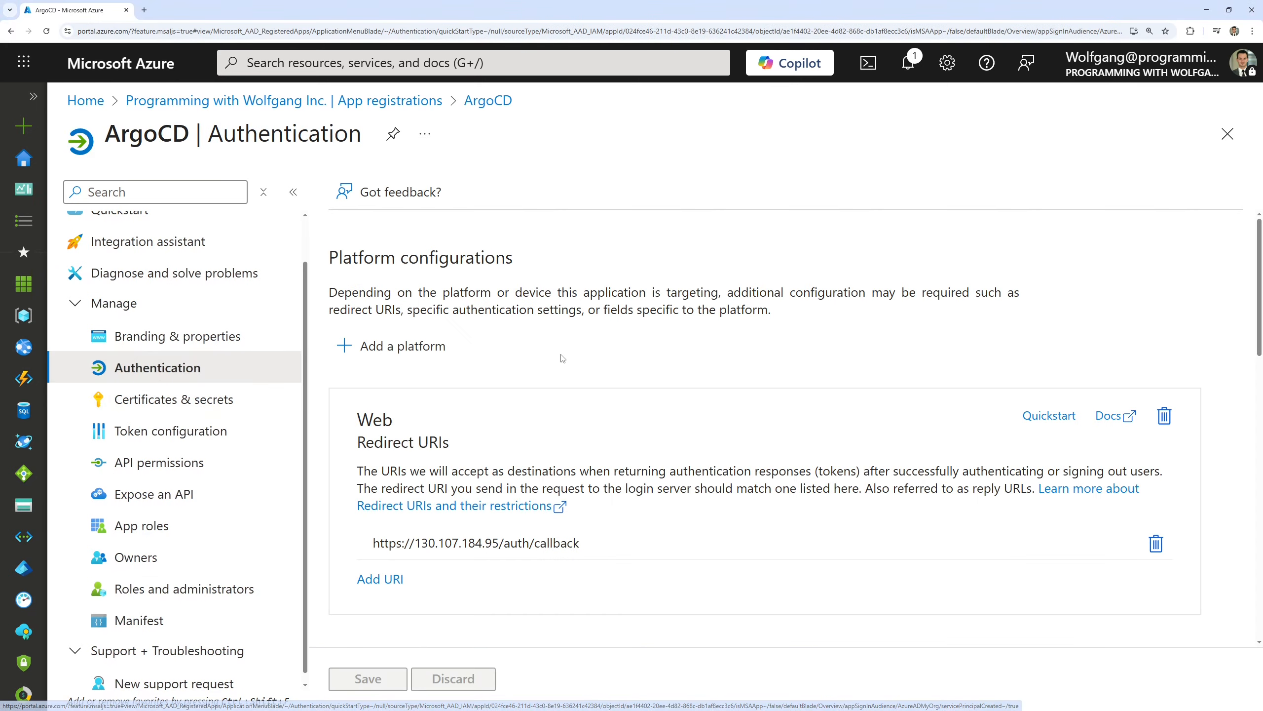
pyautogui.scroll(-1, 563, 358)
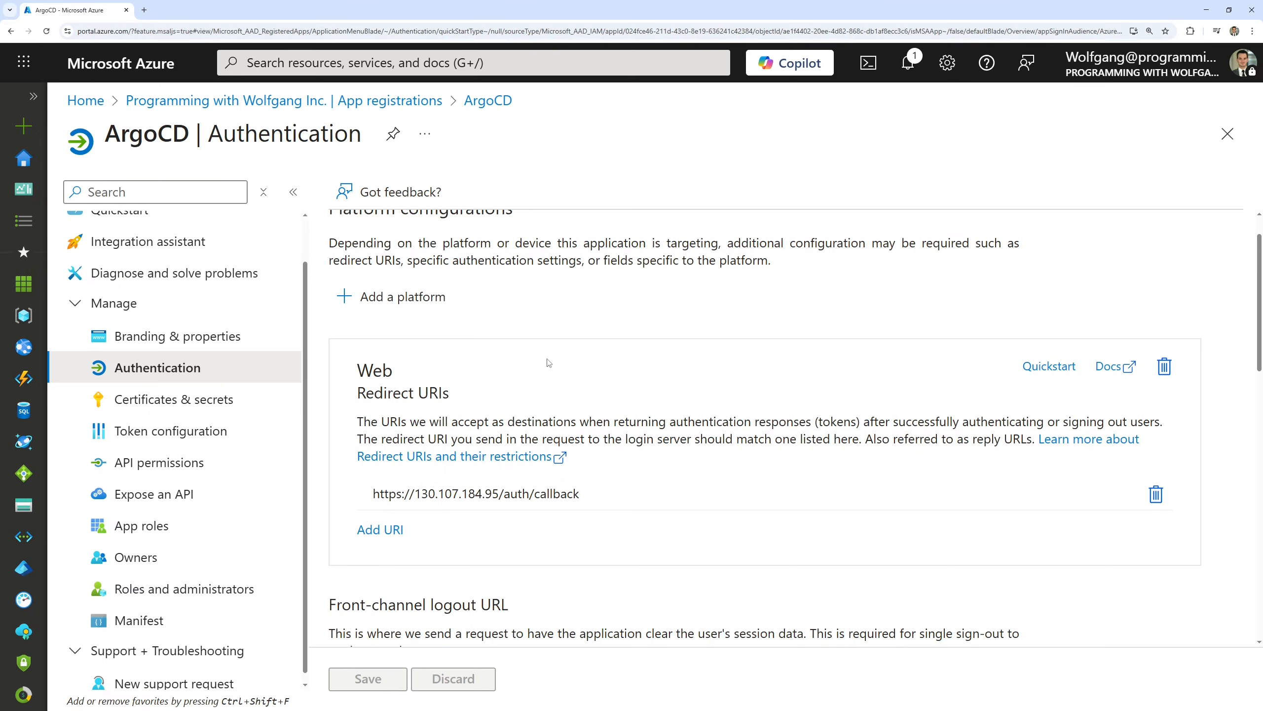
pyautogui.click(422, 304)
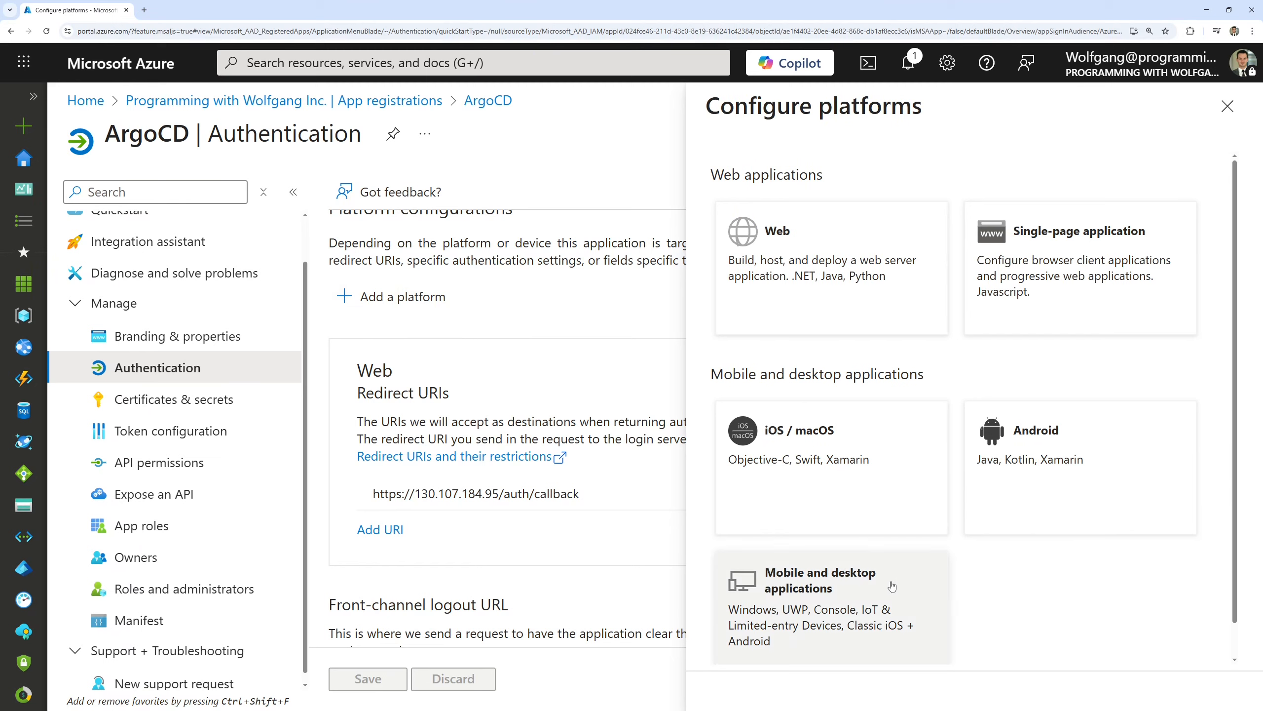
pyautogui.click(850, 595)
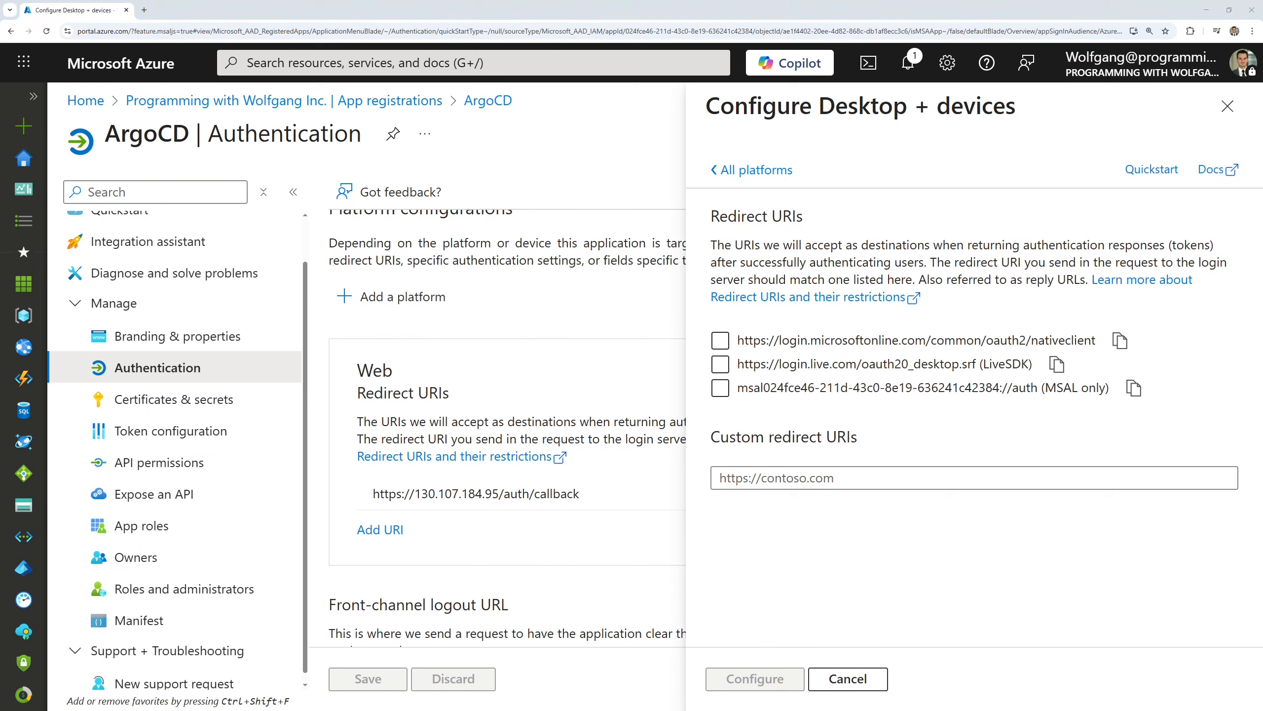
pyautogui.click(921, 477)
pyautogui.hotkey('ctrl', 'v')
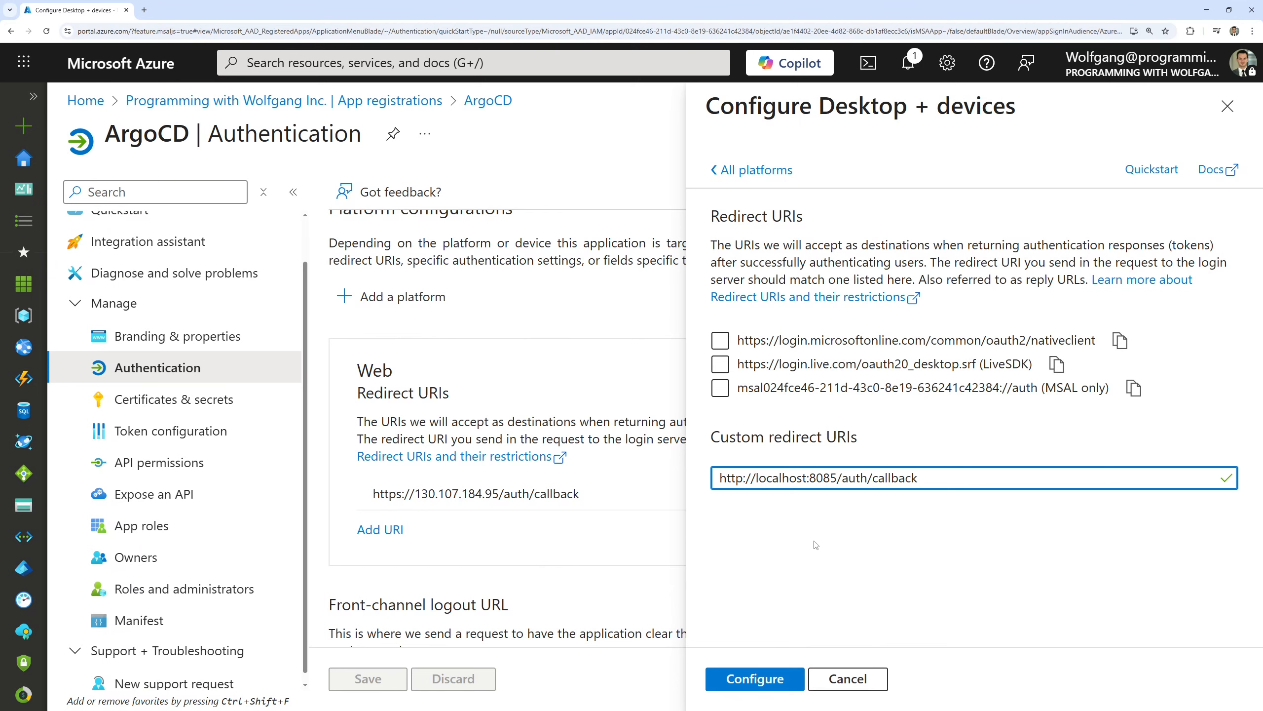
pyautogui.click(774, 677)
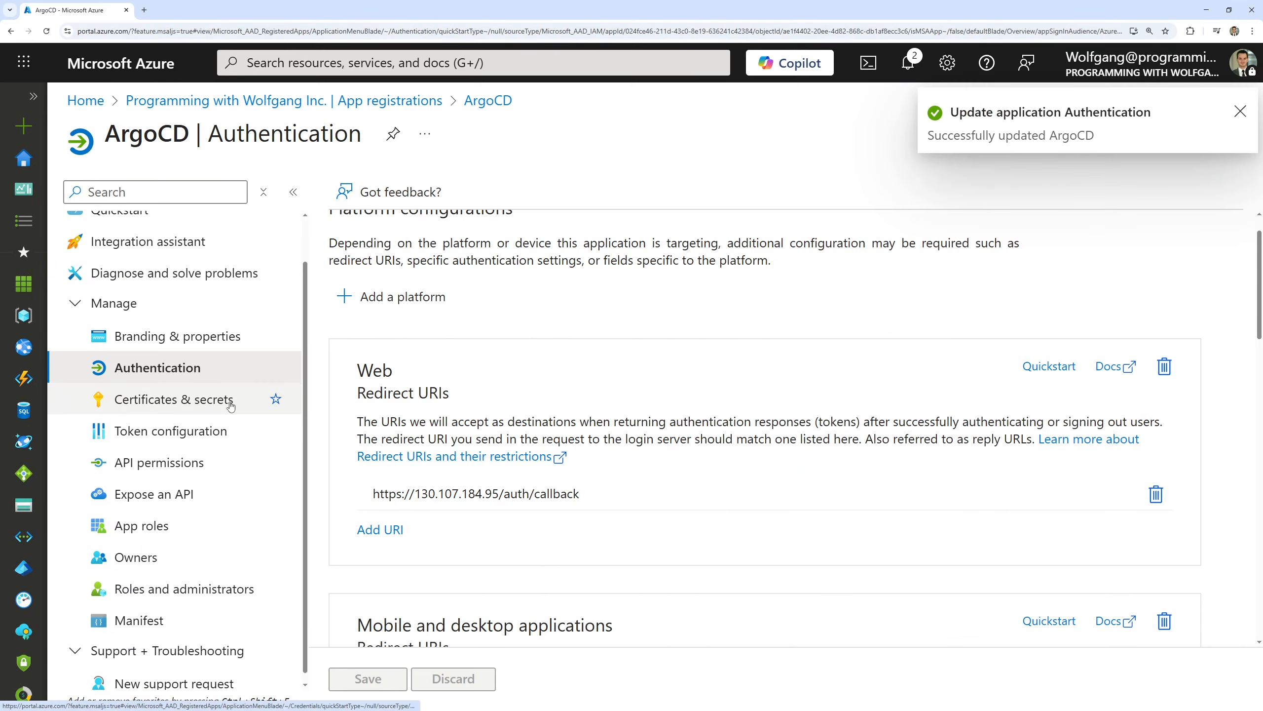
# Start a federated credential for the ArgoCD app with the scenario Kubernetes accessing Azure resources
pyautogui.click(190, 400)
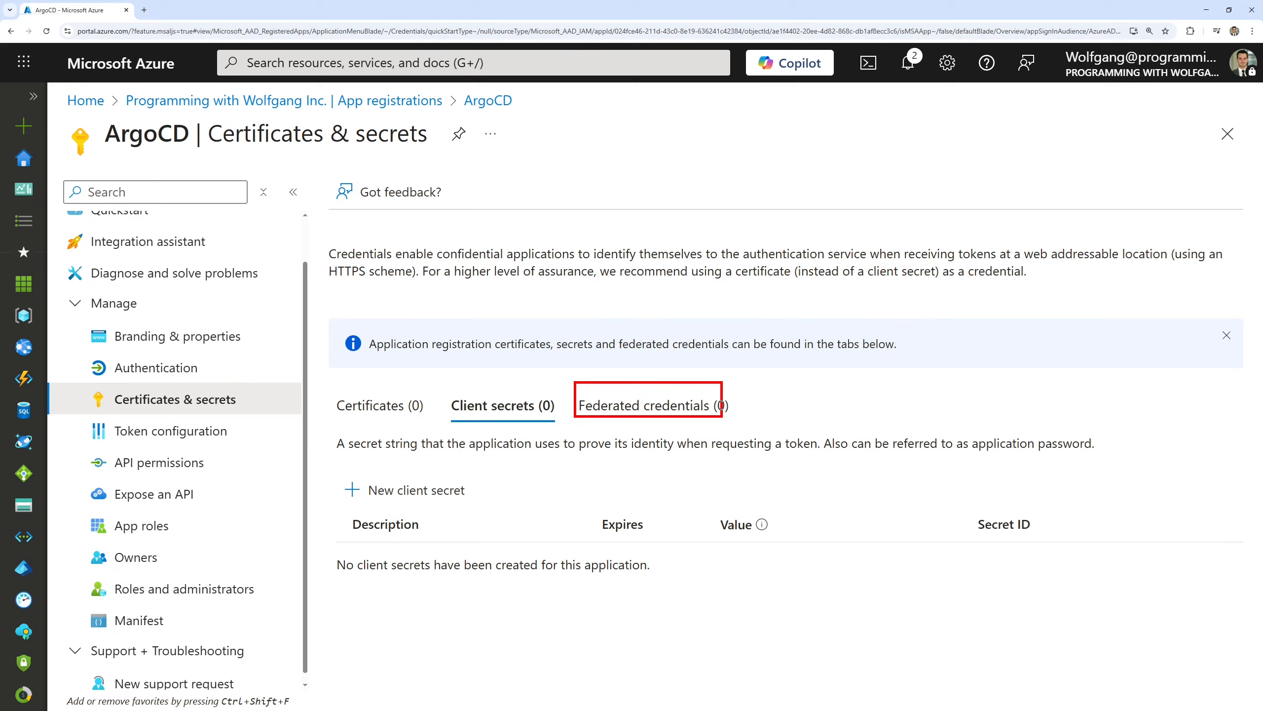
pyautogui.click(707, 421)
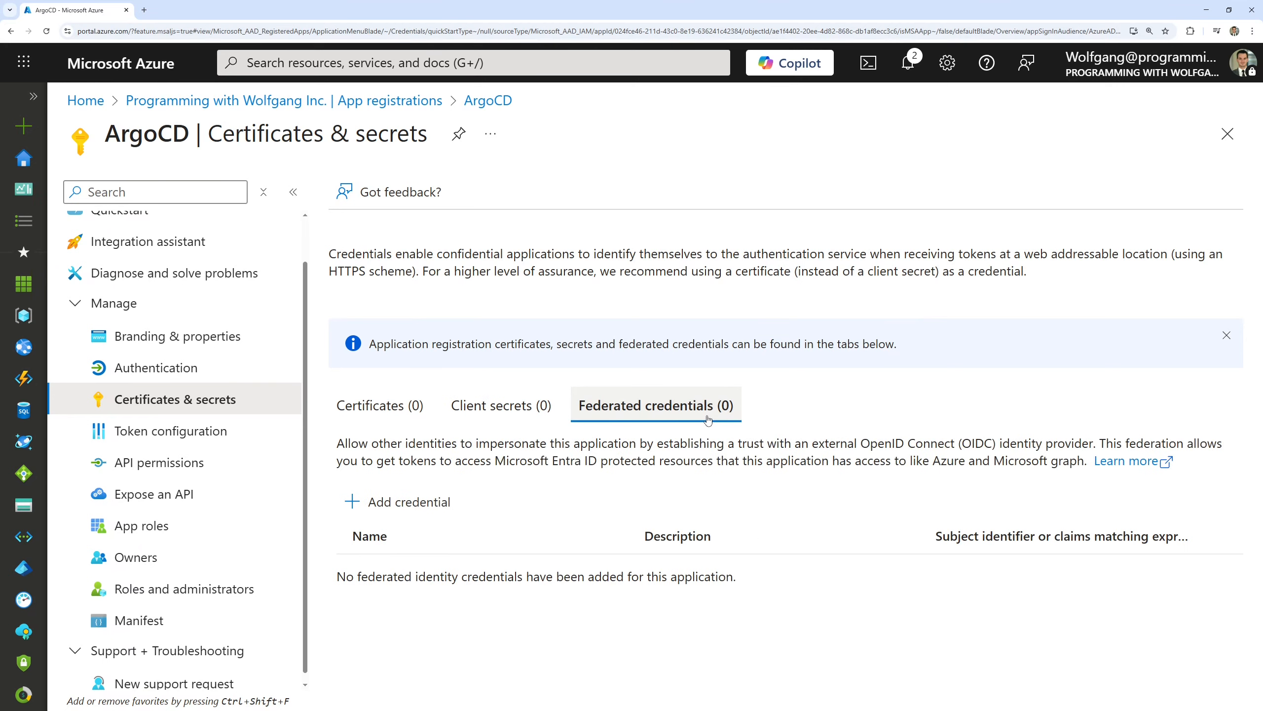
pyautogui.click(408, 502)
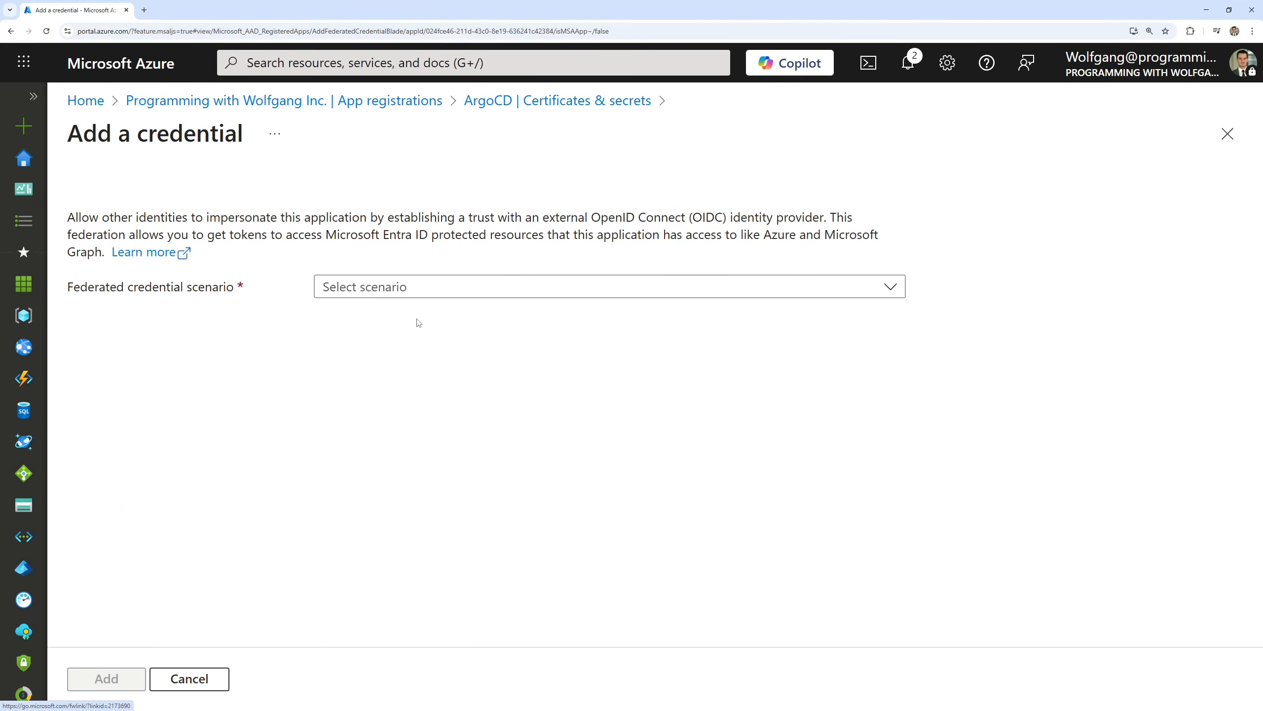
pyautogui.click(422, 294)
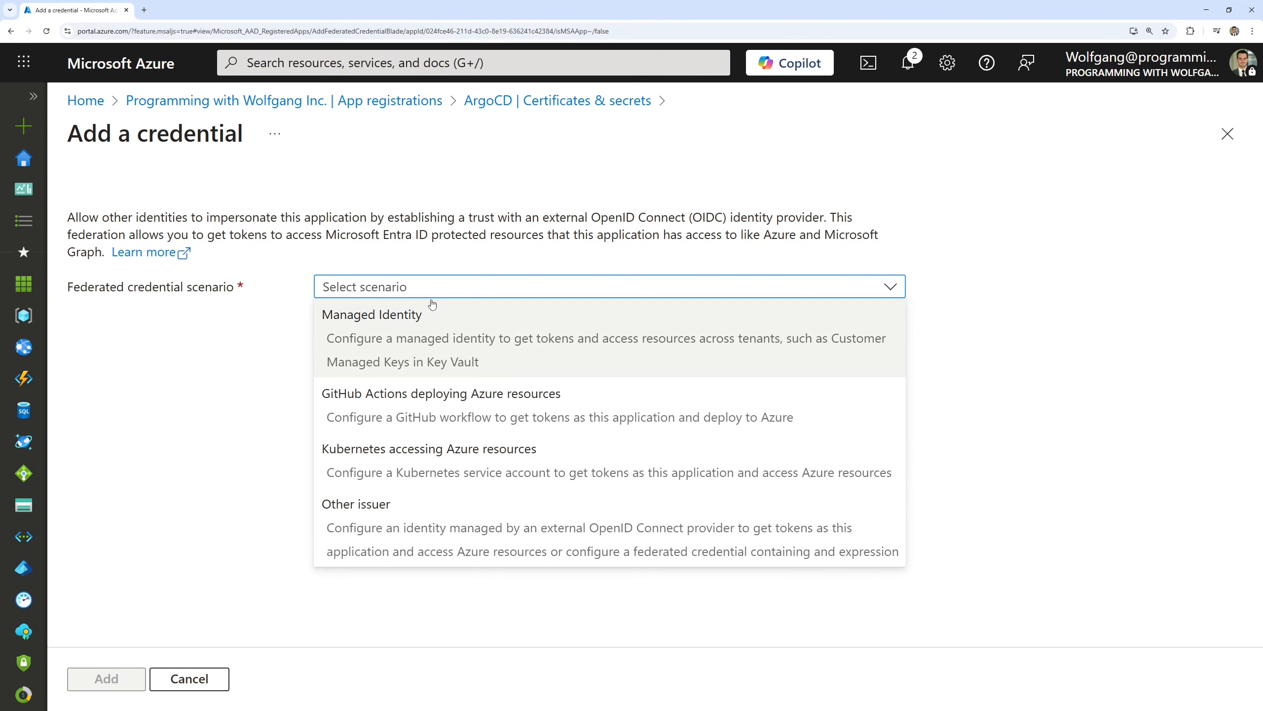
pyautogui.click(534, 469)
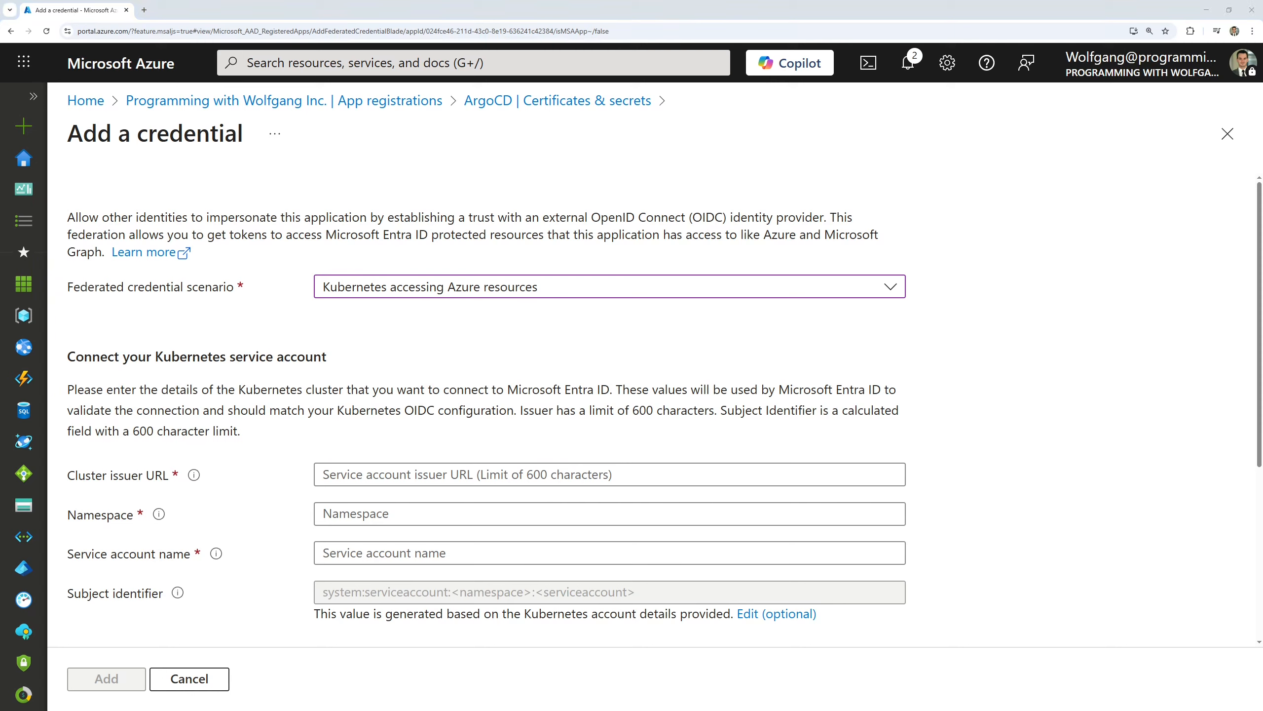
# Fill in the AKS OIDC issuer as the cluster issuer URL, argocd as the namespace, and the Argo CD service account name
pyautogui.click(366, 472)
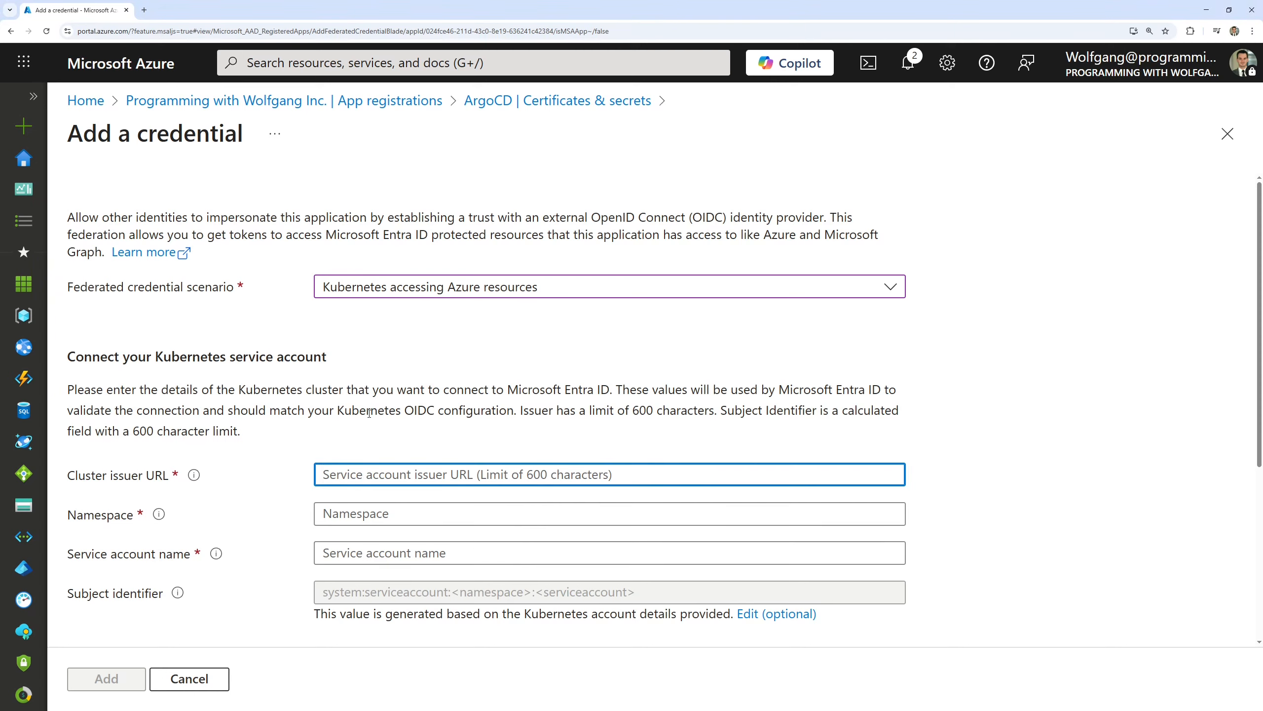
pyautogui.hotkey('ctrl', 'v')
pyautogui.press('Tab')
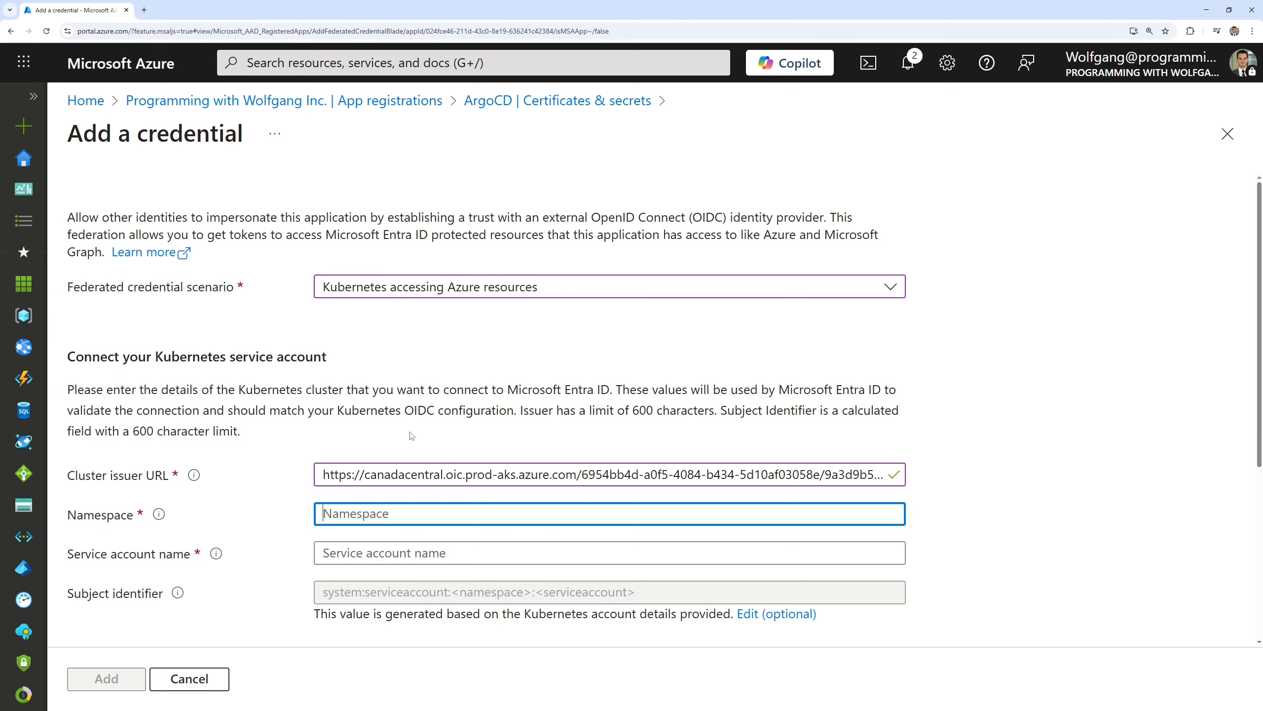
pyautogui.write('argocd')
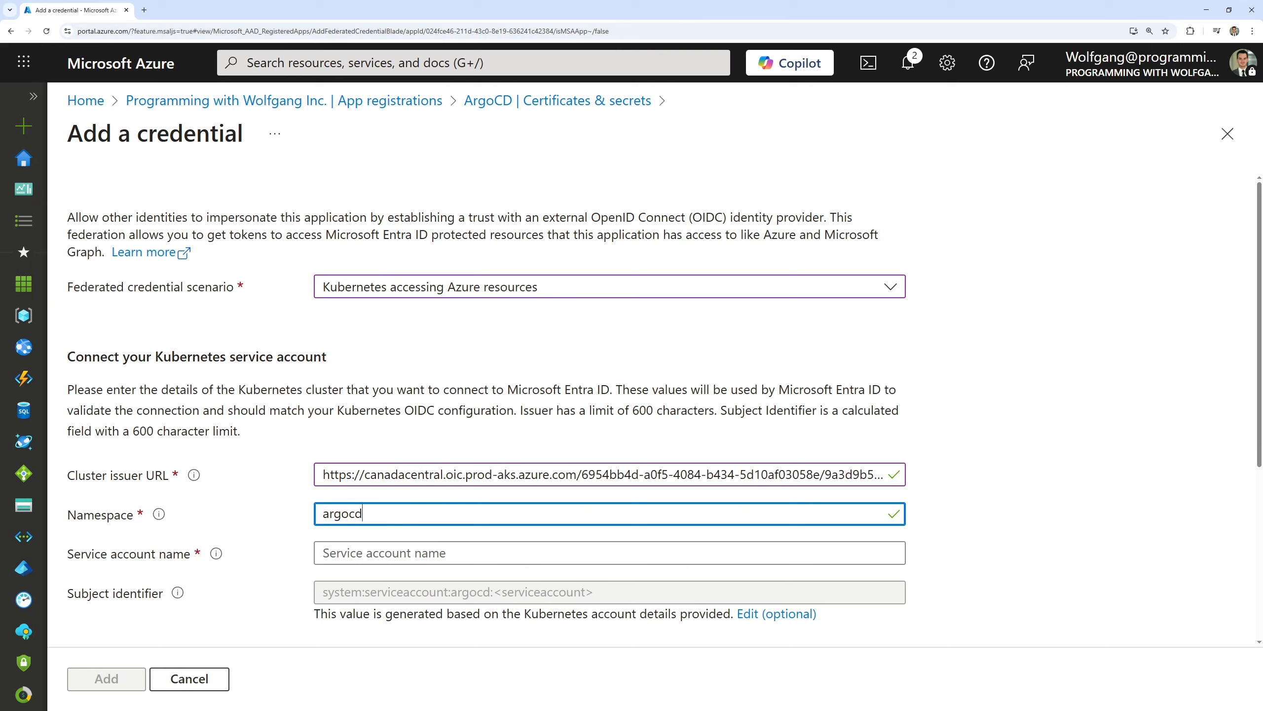
pyautogui.click(379, 559)
pyautogui.write('argocd-server')
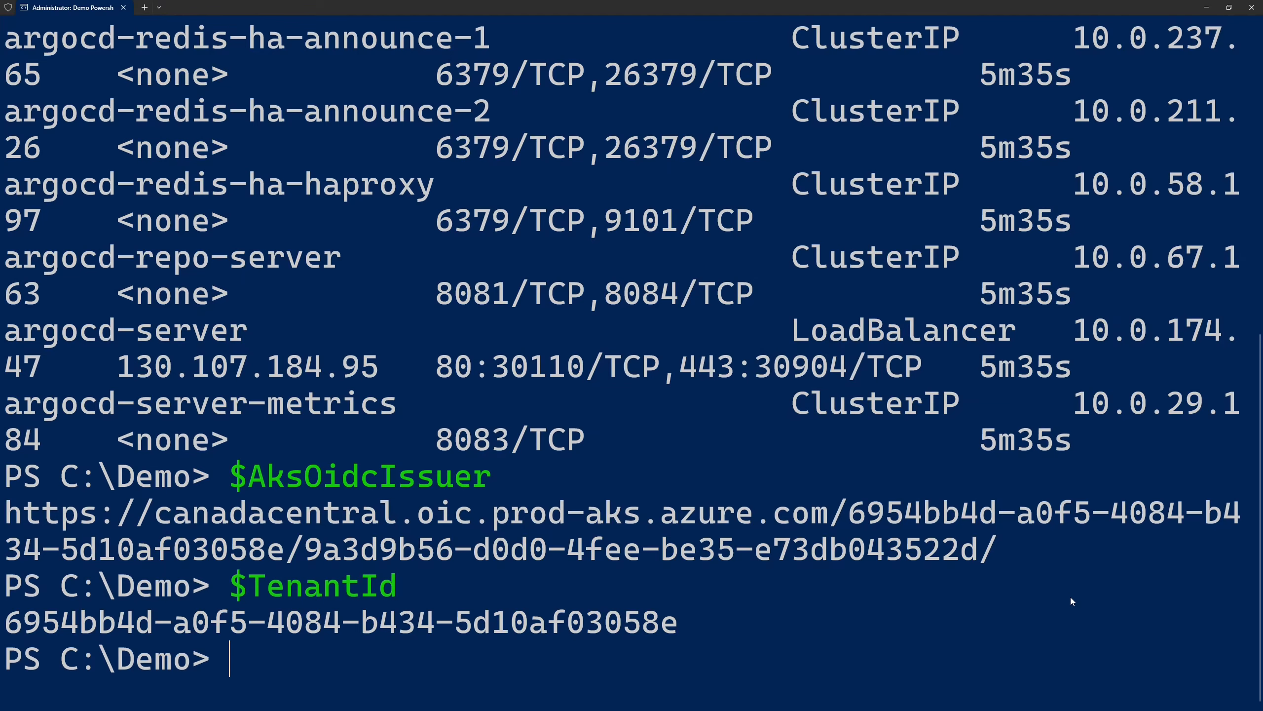
# Switch to PowerShell, clear the terminal and list the cluster's service accounts with kubectl get serviceaccount
pyautogui.write('cls')
pyautogui.press('Return')
pyautogui.write('kubectl get serviceaccount')
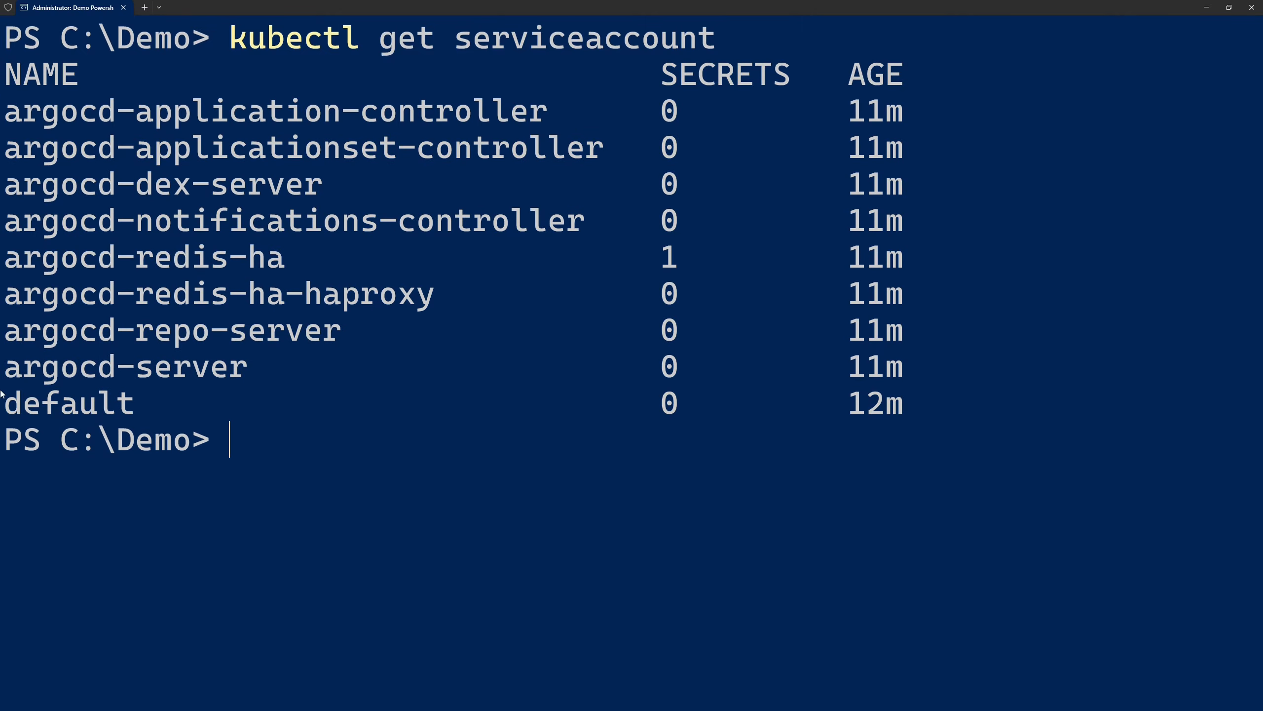
pyautogui.moveTo(5, 347); pyautogui.dragTo(257, 389)
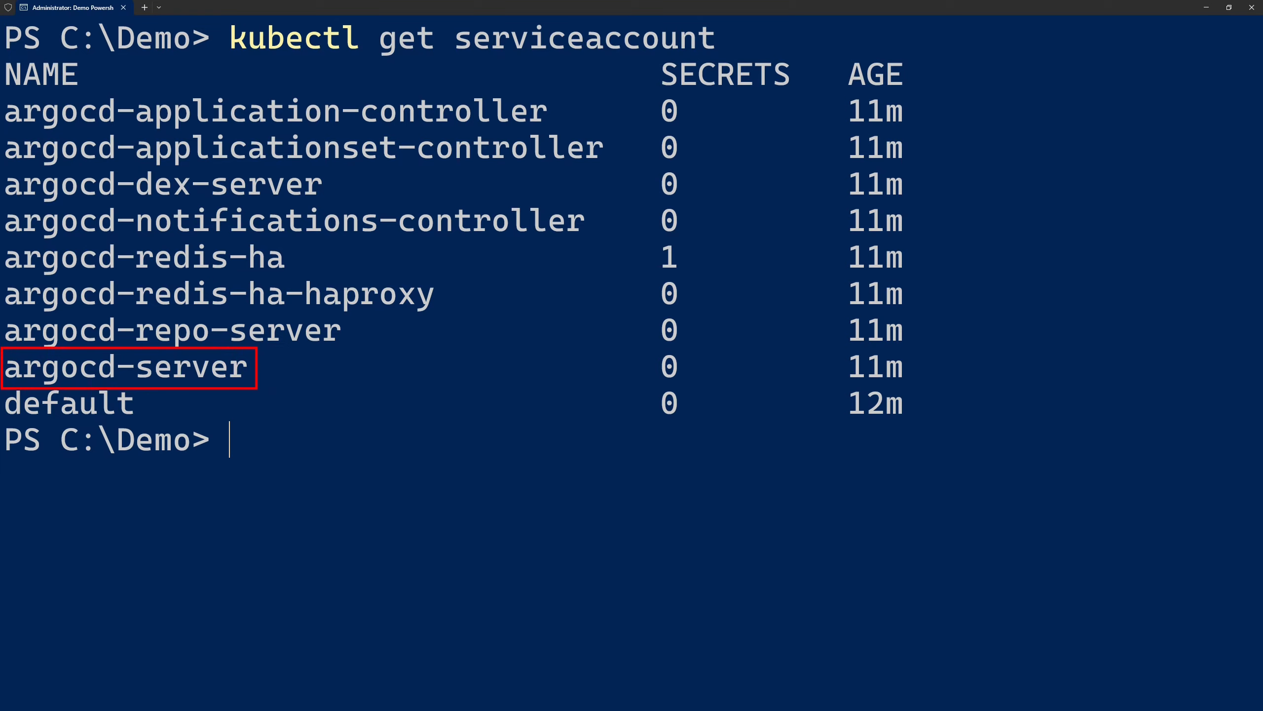
pyautogui.press('Escape')
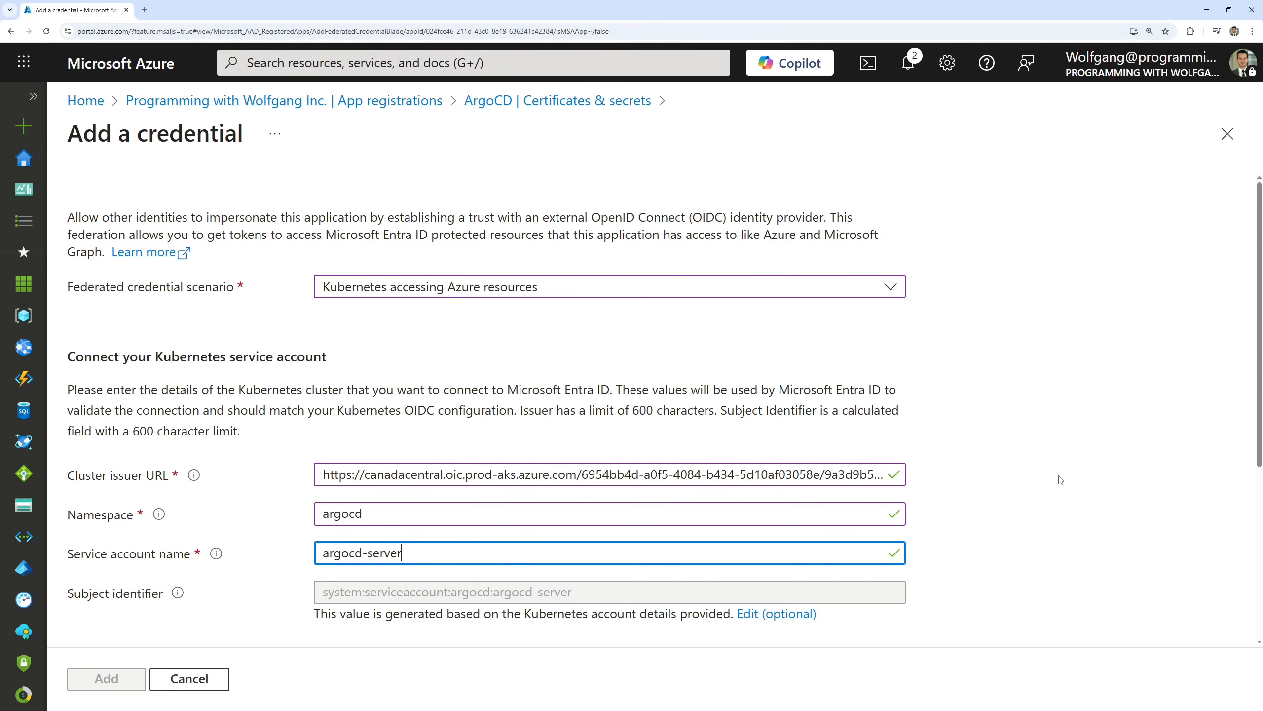
# Name the federated credential ArgoCD-Credentials and add it to the ArgoCD app registration in the Azure portal
pyautogui.scroll(-3, 1048, 448)
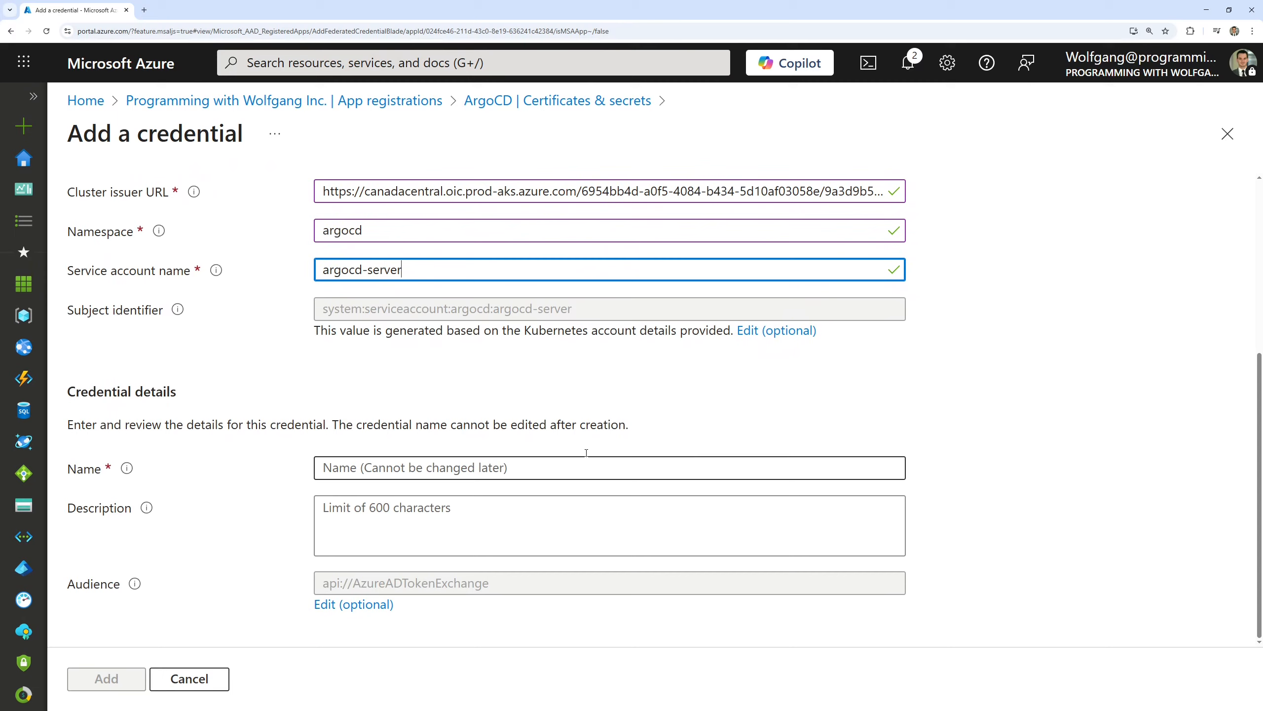
pyautogui.click(438, 467)
pyautogui.write('Argo')
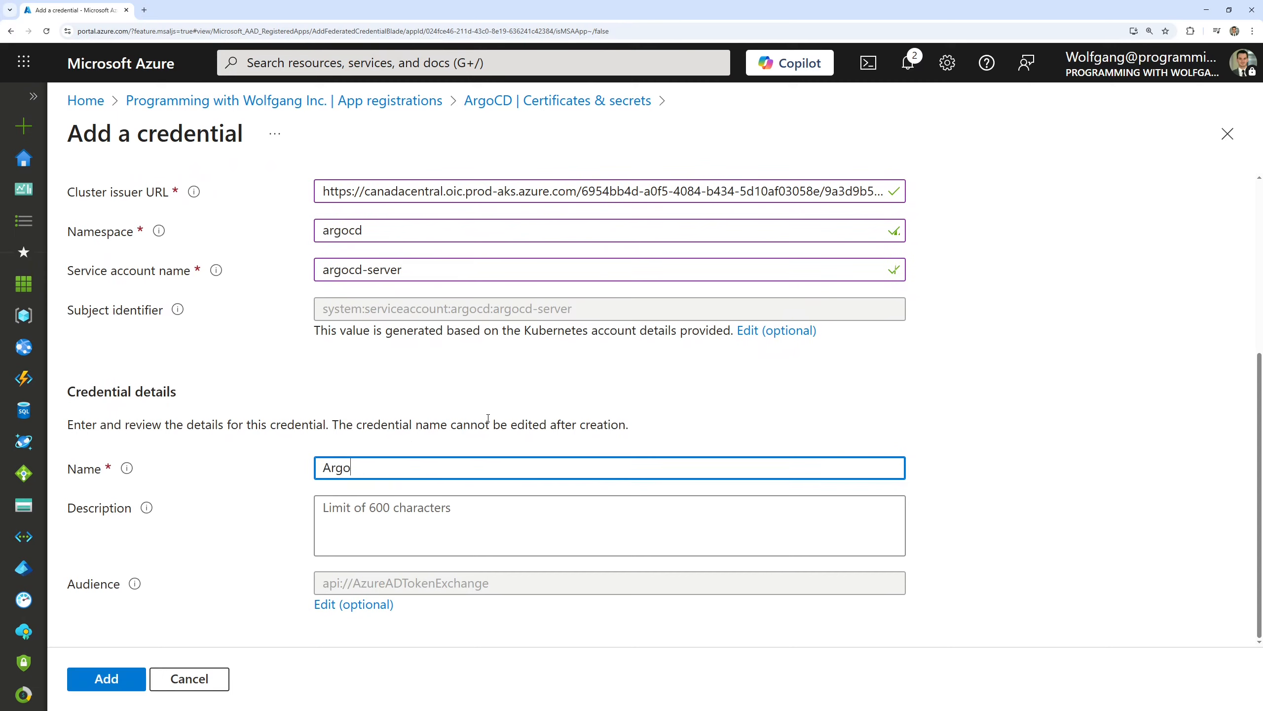
pyautogui.write('CD-Credentials')
pyautogui.click(126, 672)
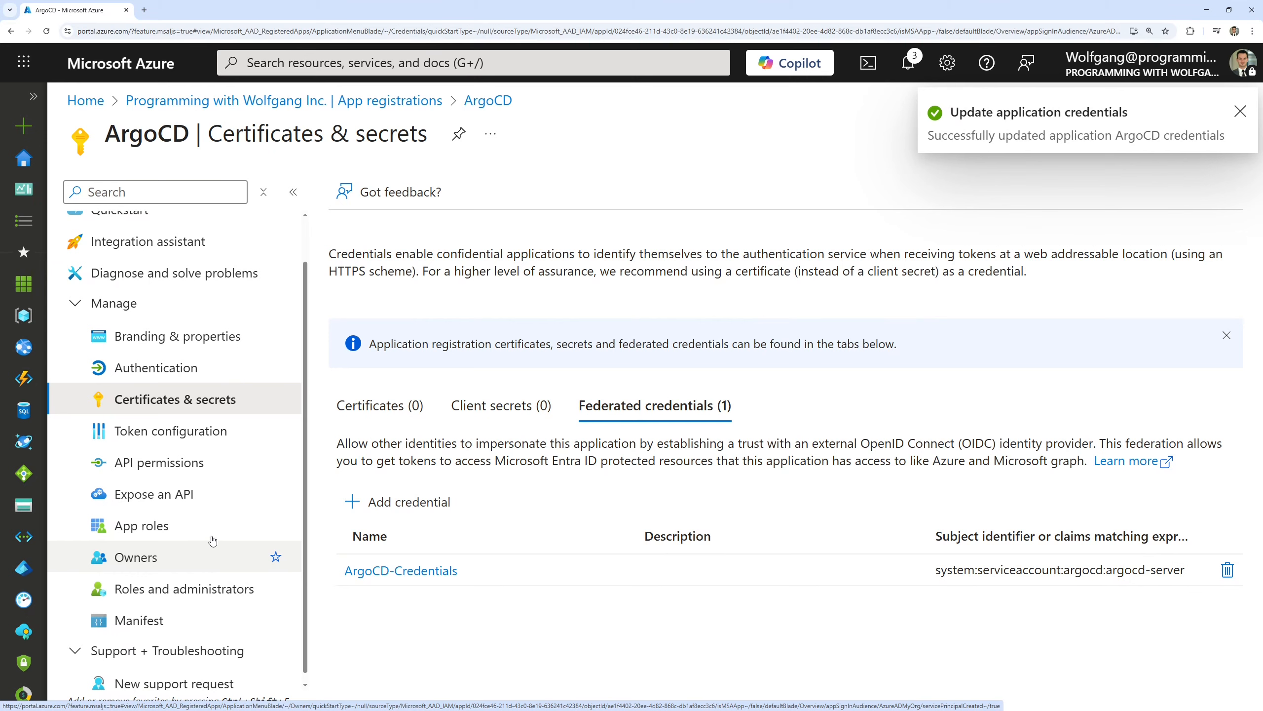
# Add a groups claim to the ArgoCD token configuration that includes only groups assigned to the application
pyautogui.click(153, 431)
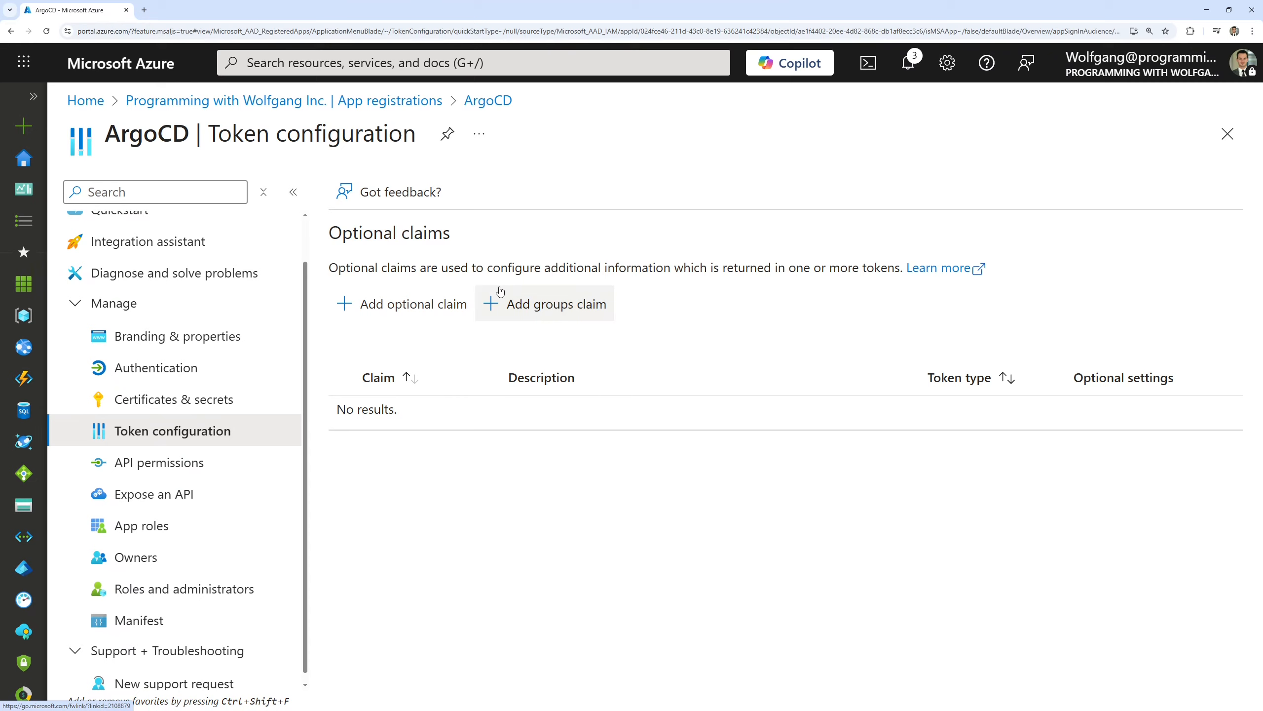
pyautogui.click(607, 320)
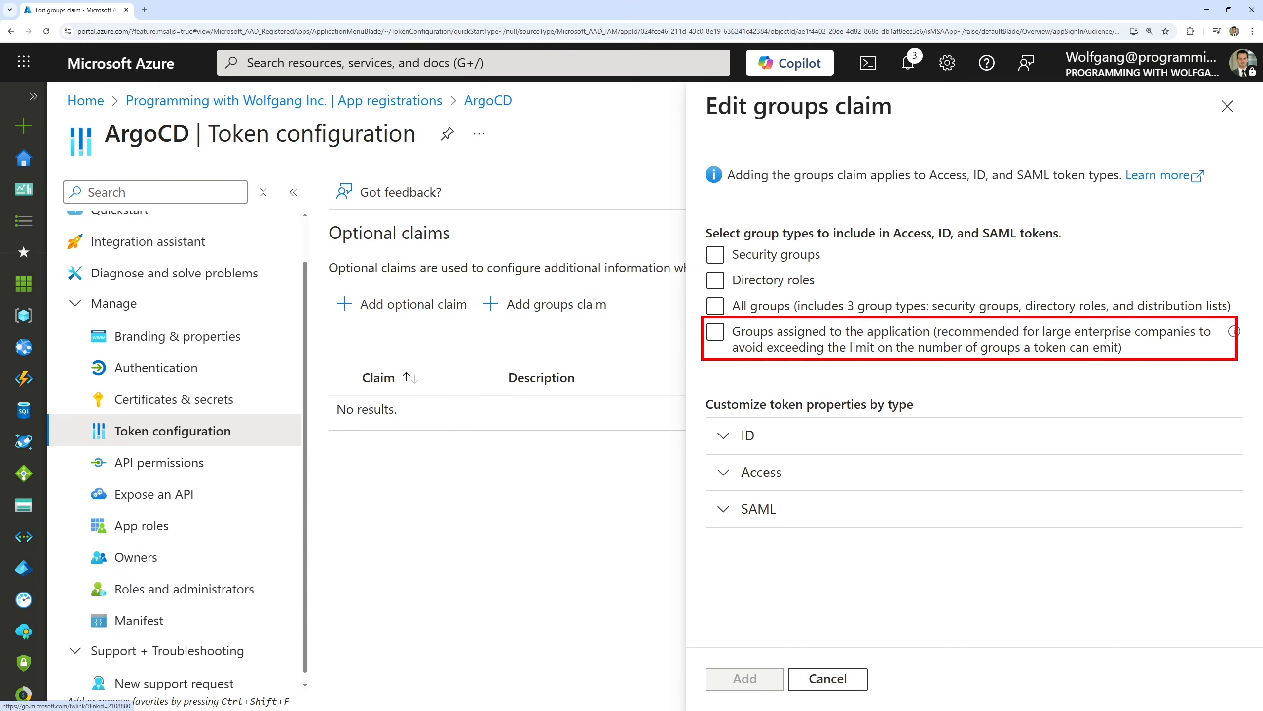
pyautogui.click(831, 343)
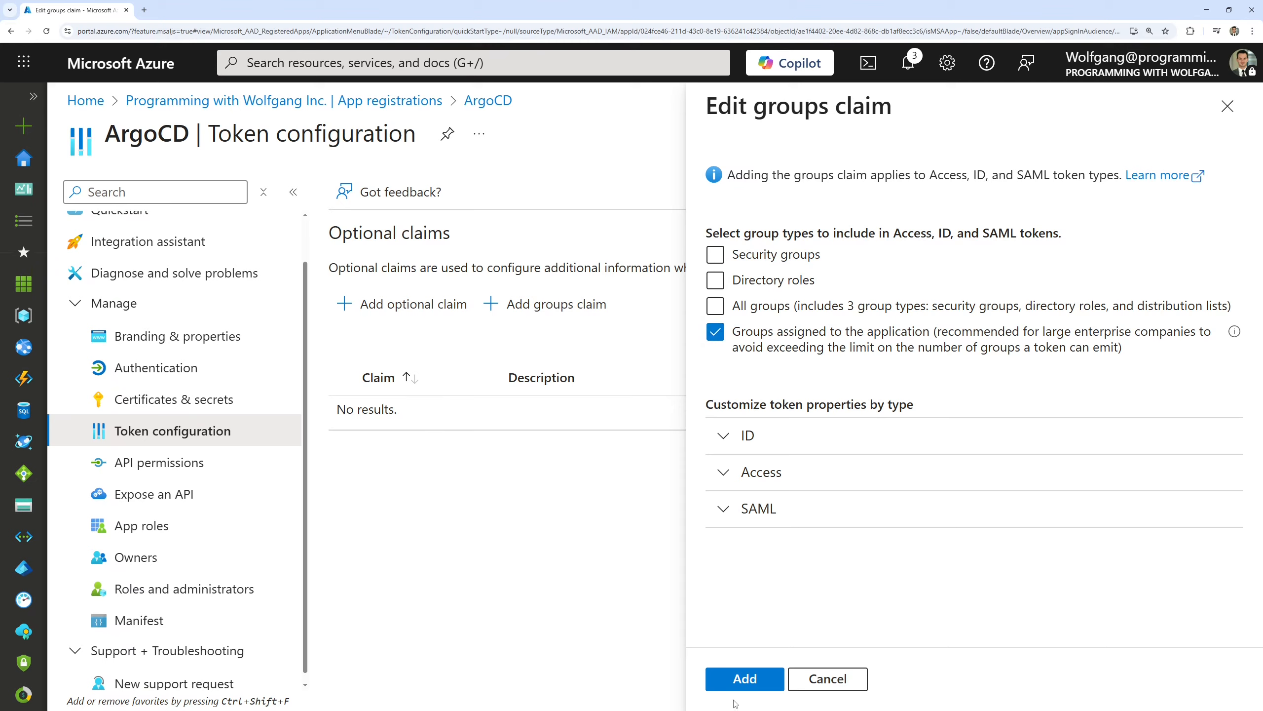
pyautogui.click(742, 686)
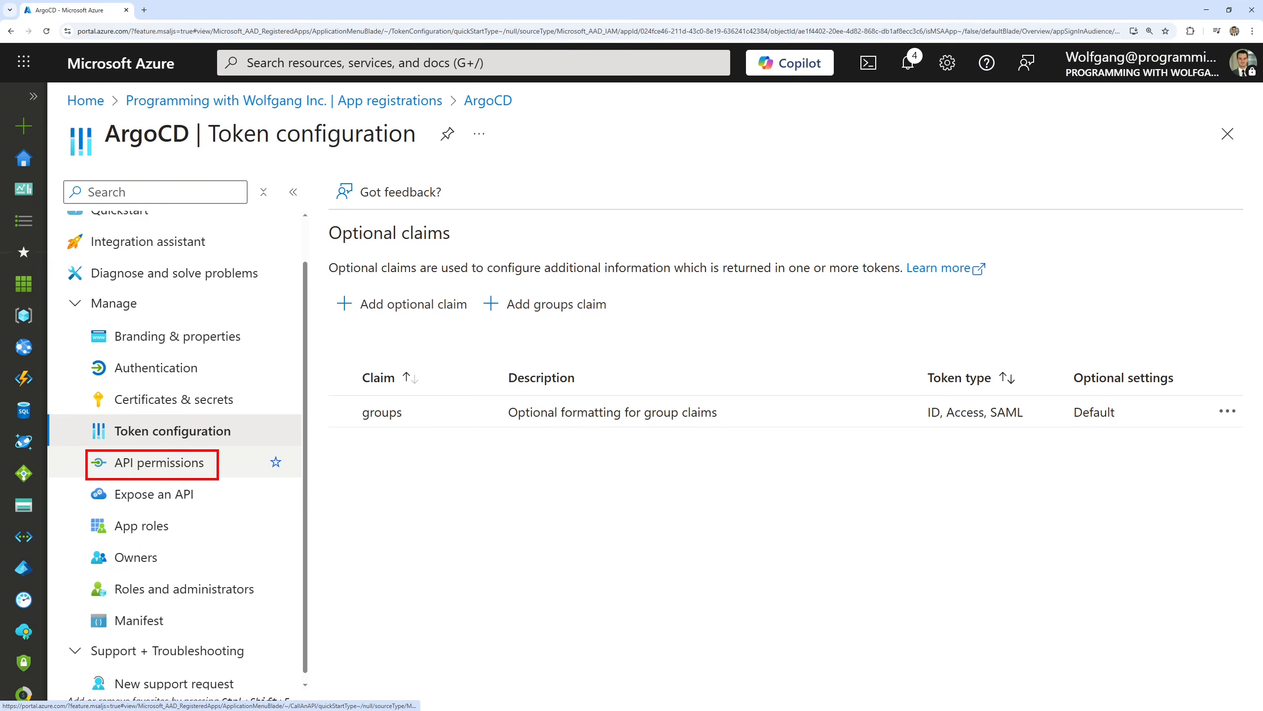
# Grant tenant-wide admin consent for the ArgoCD app's configured API permissions
pyautogui.click(185, 465)
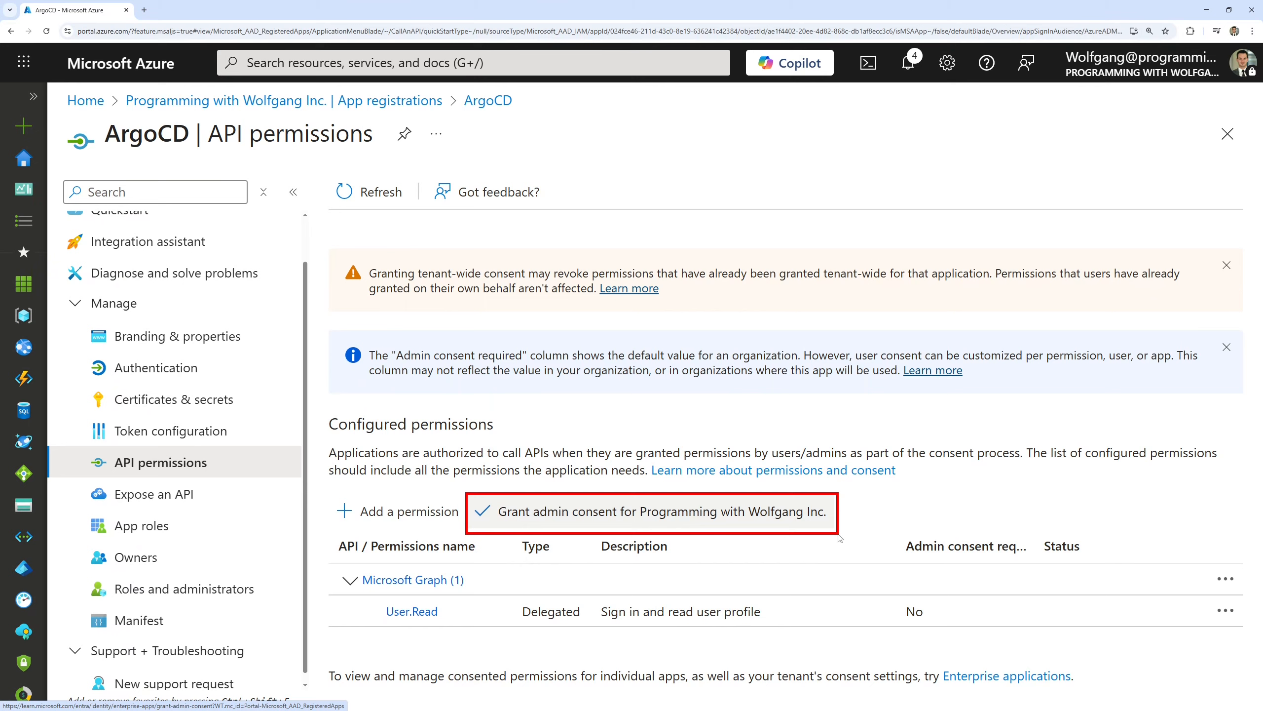
pyautogui.click(726, 518)
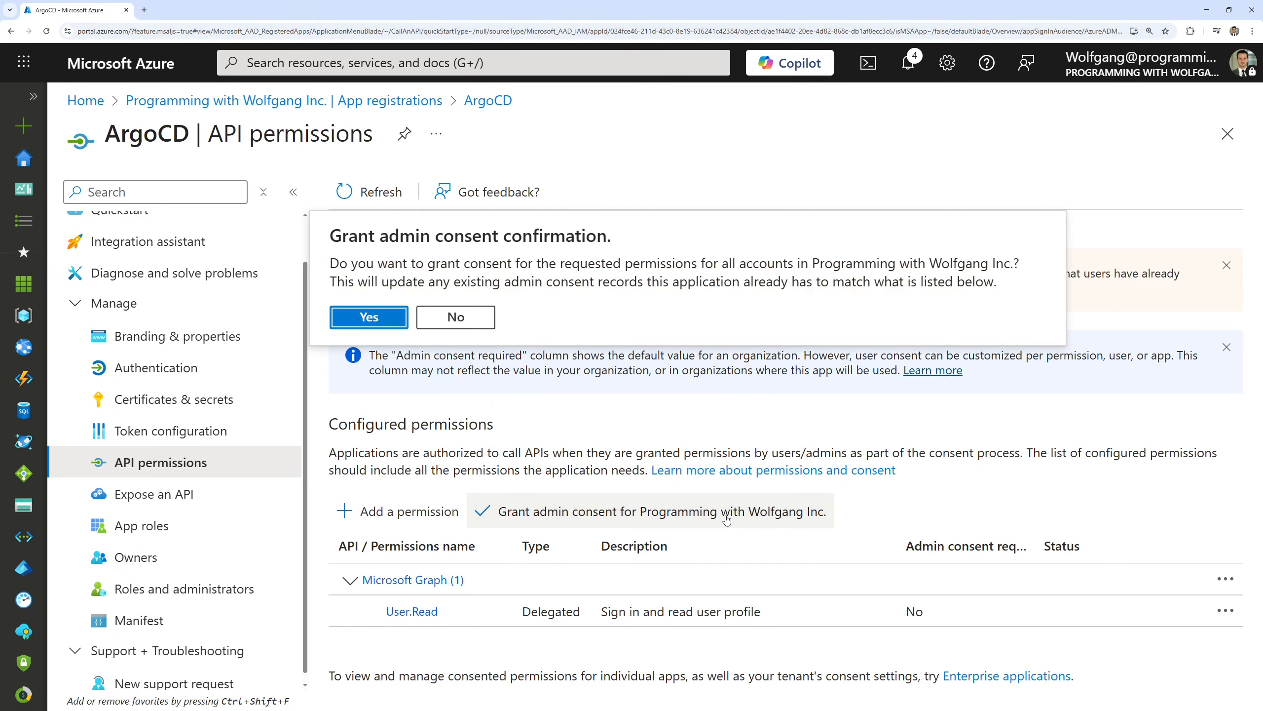
pyautogui.click(372, 321)
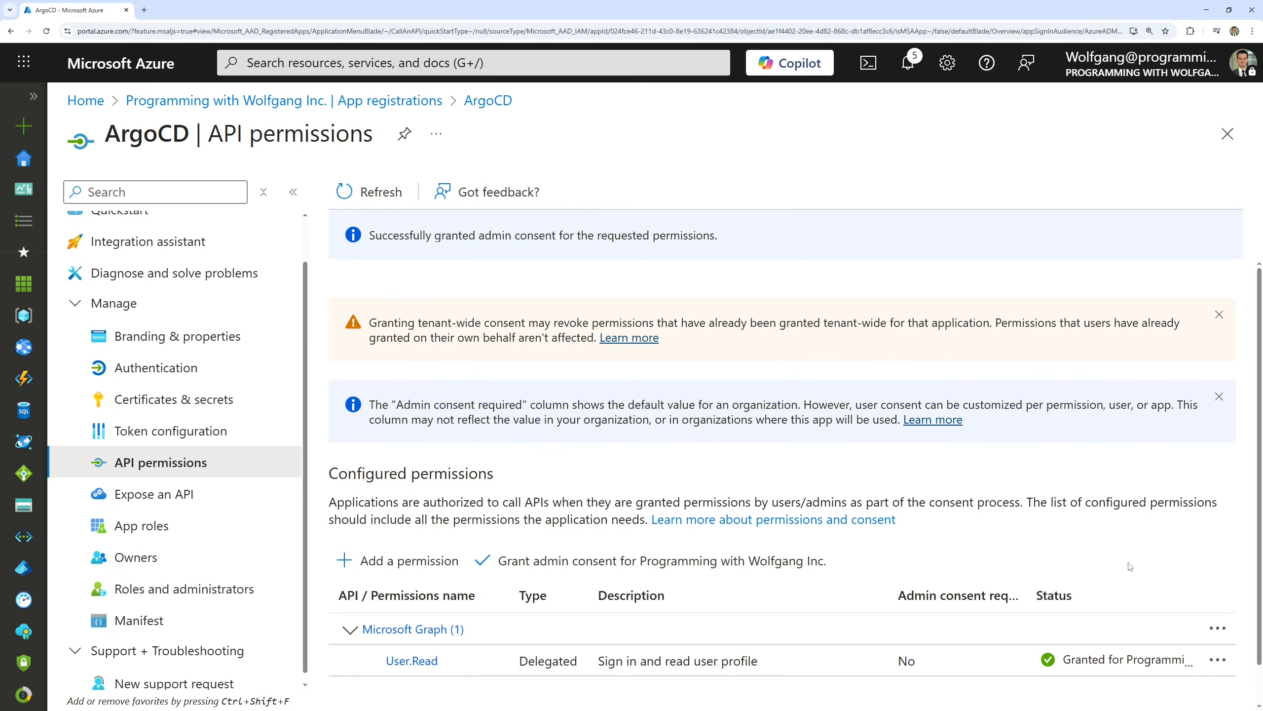
# View the users and groups assigned to the ArgoCD enterprise application
pyautogui.click(1227, 133)
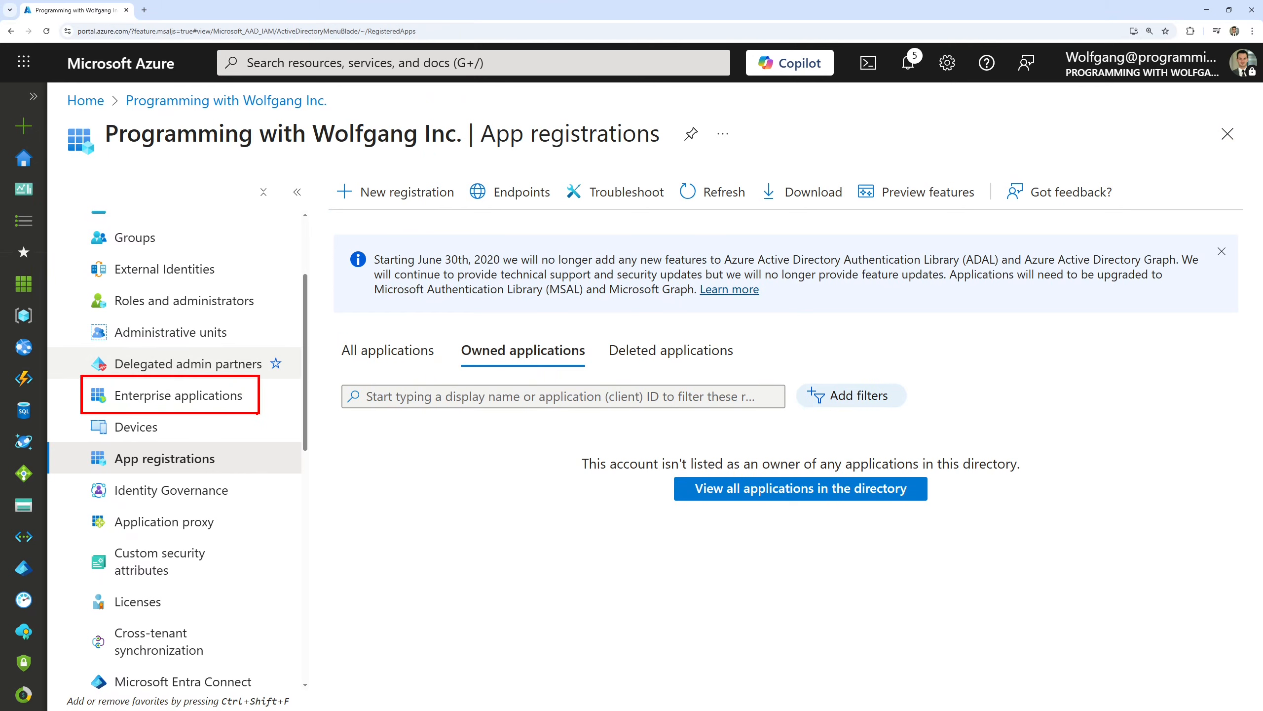
pyautogui.click(206, 397)
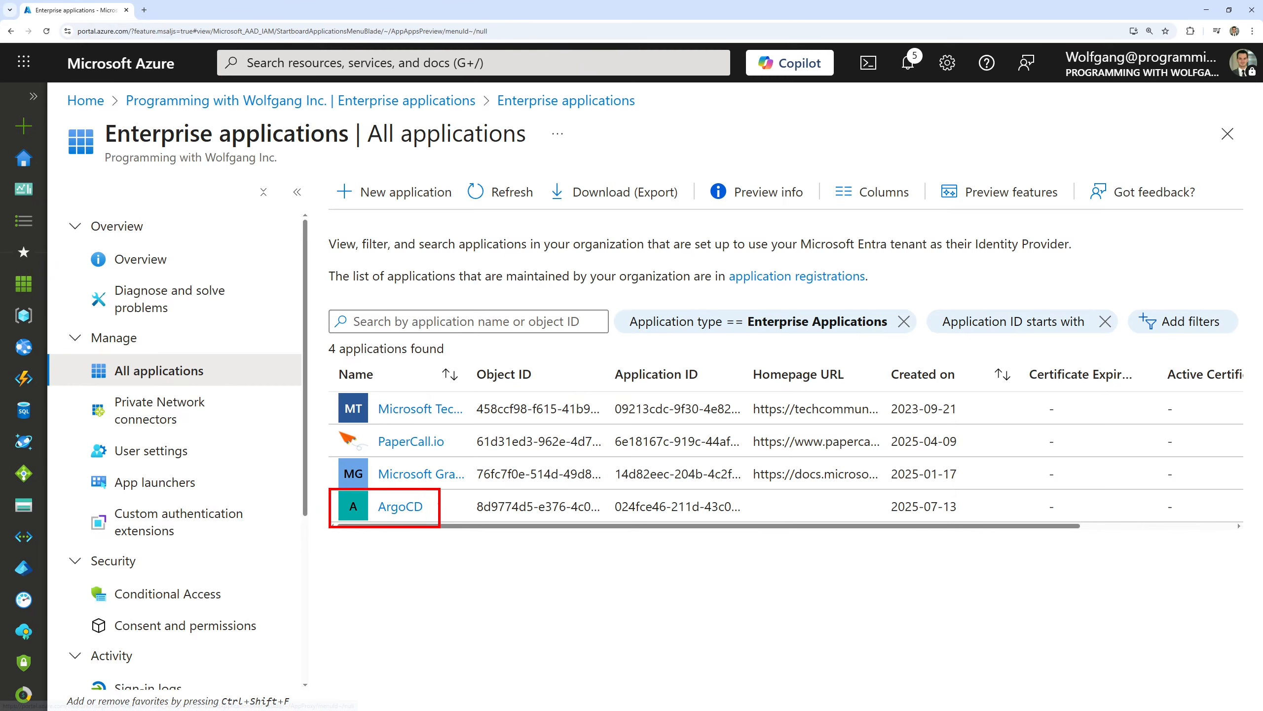
pyautogui.click(404, 506)
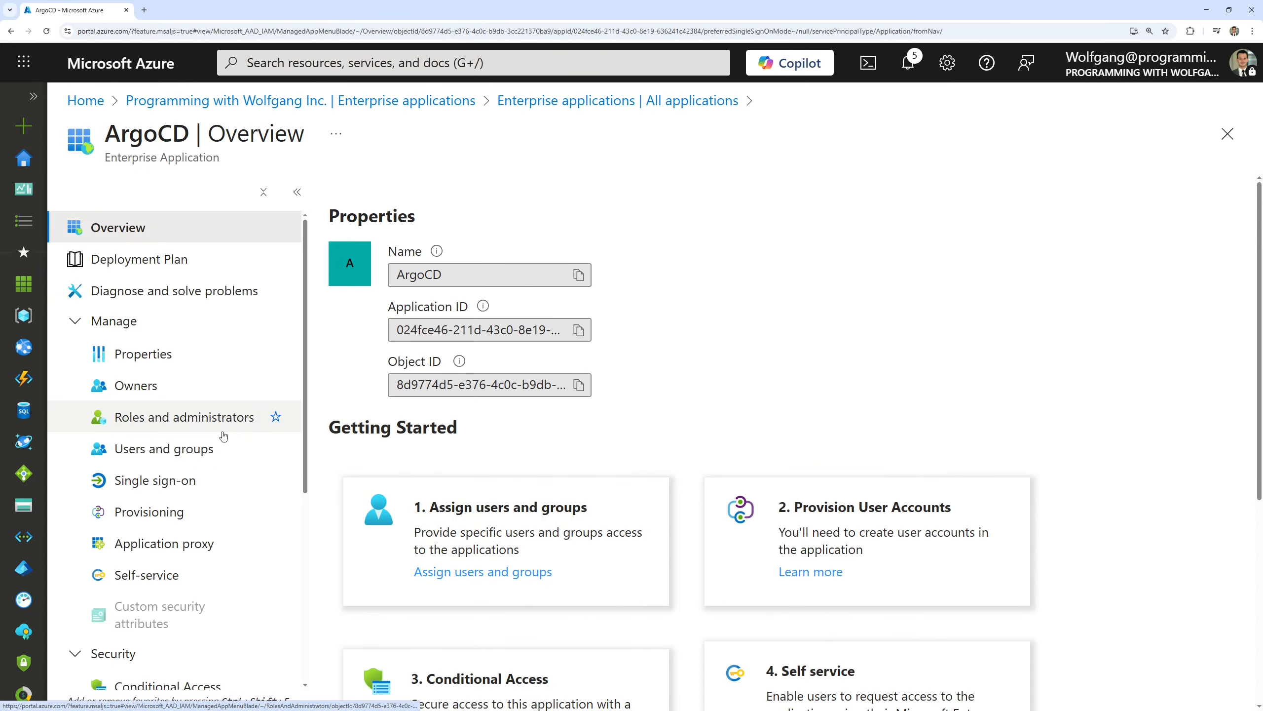
pyautogui.moveTo(82, 437); pyautogui.dragTo(234, 470)
pyautogui.press('Escape')
pyautogui.click(180, 451)
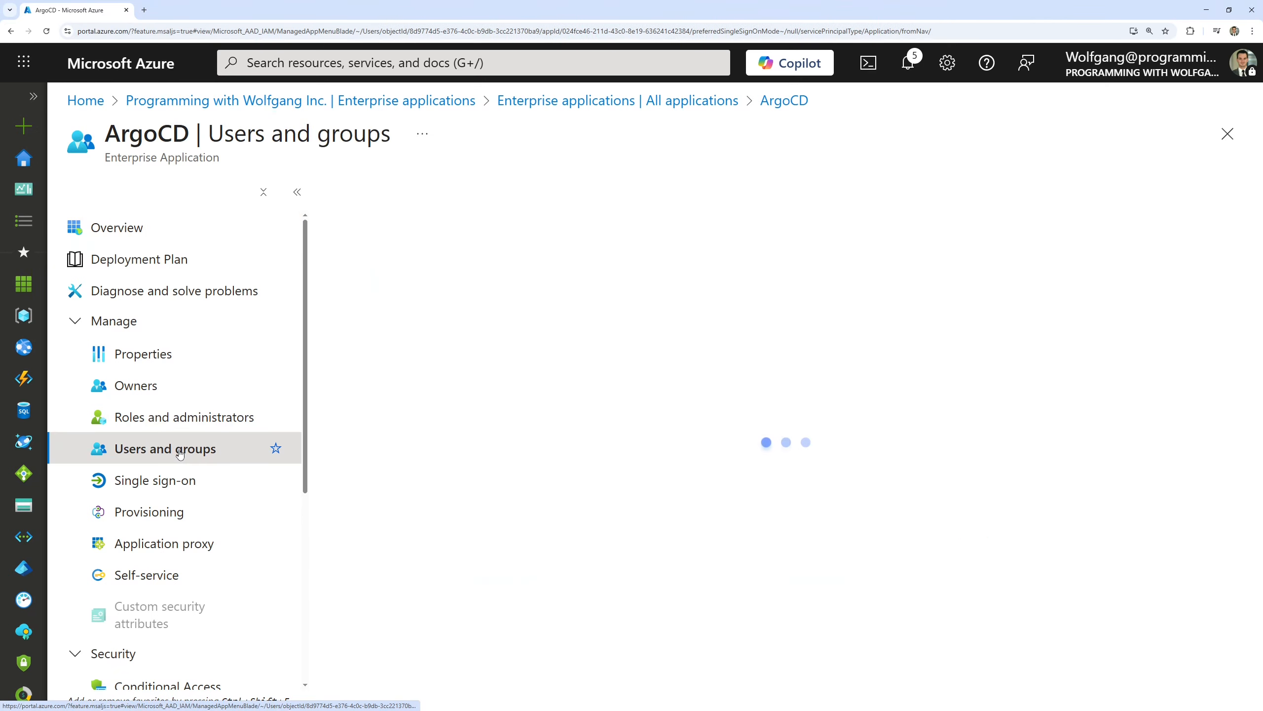
pyautogui.click(297, 191)
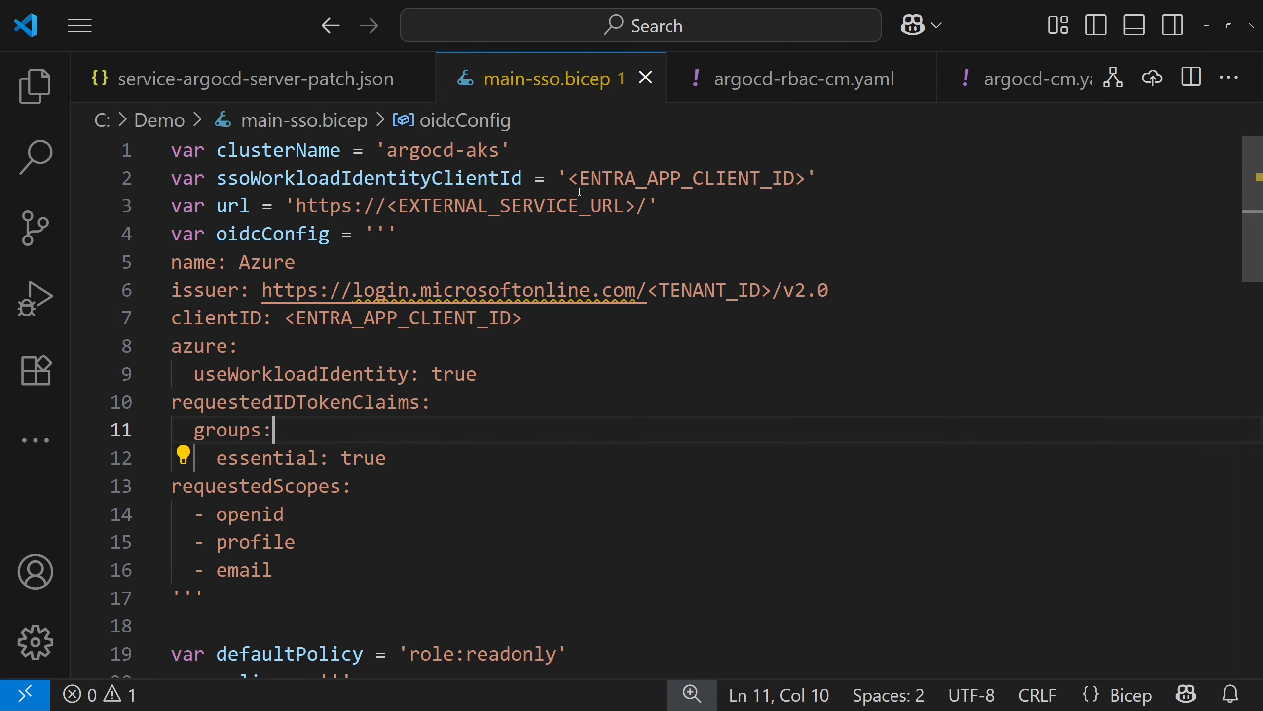
# In main-sso.bicep in Visual Studio Code, replace both ENTRA_APP_CLIENT_ID placeholders with the copied application (client) ID
pyautogui.moveTo(571, 180); pyautogui.dragTo(806, 182)
pyautogui.write('024fce46-211d-43c0-8e19-636241c42384')
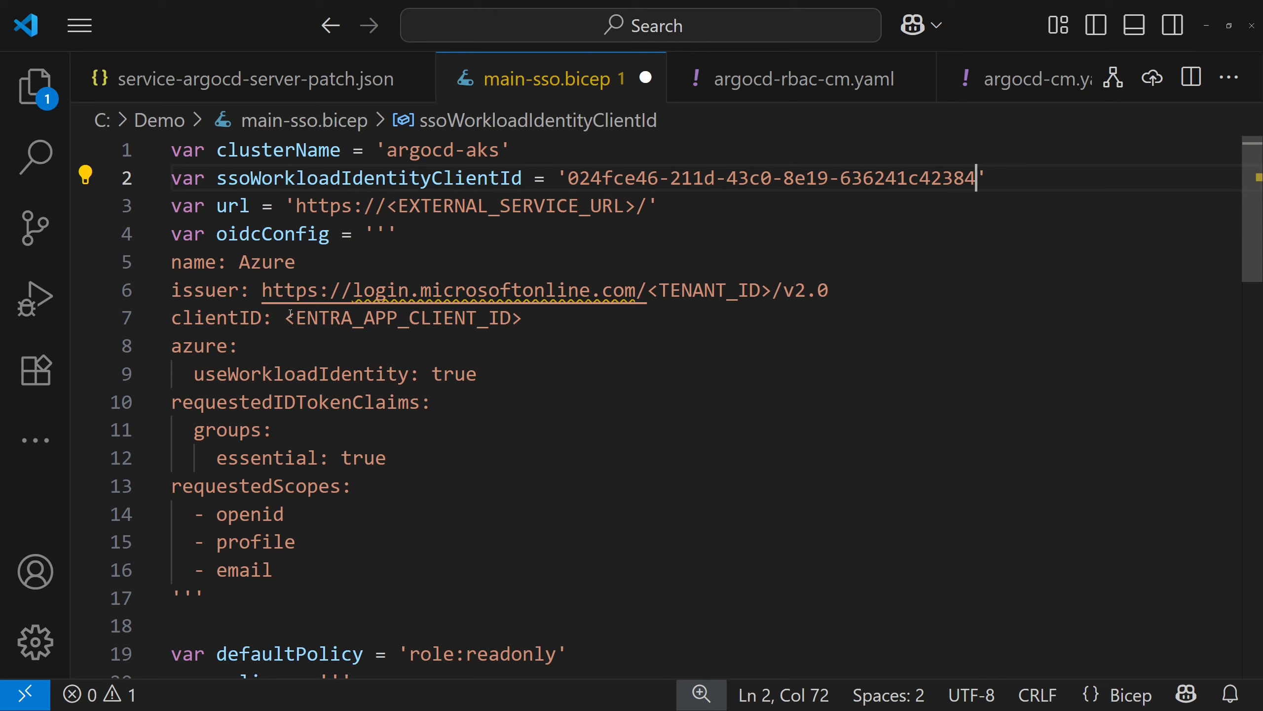
pyautogui.moveTo(287, 318); pyautogui.dragTo(522, 317)
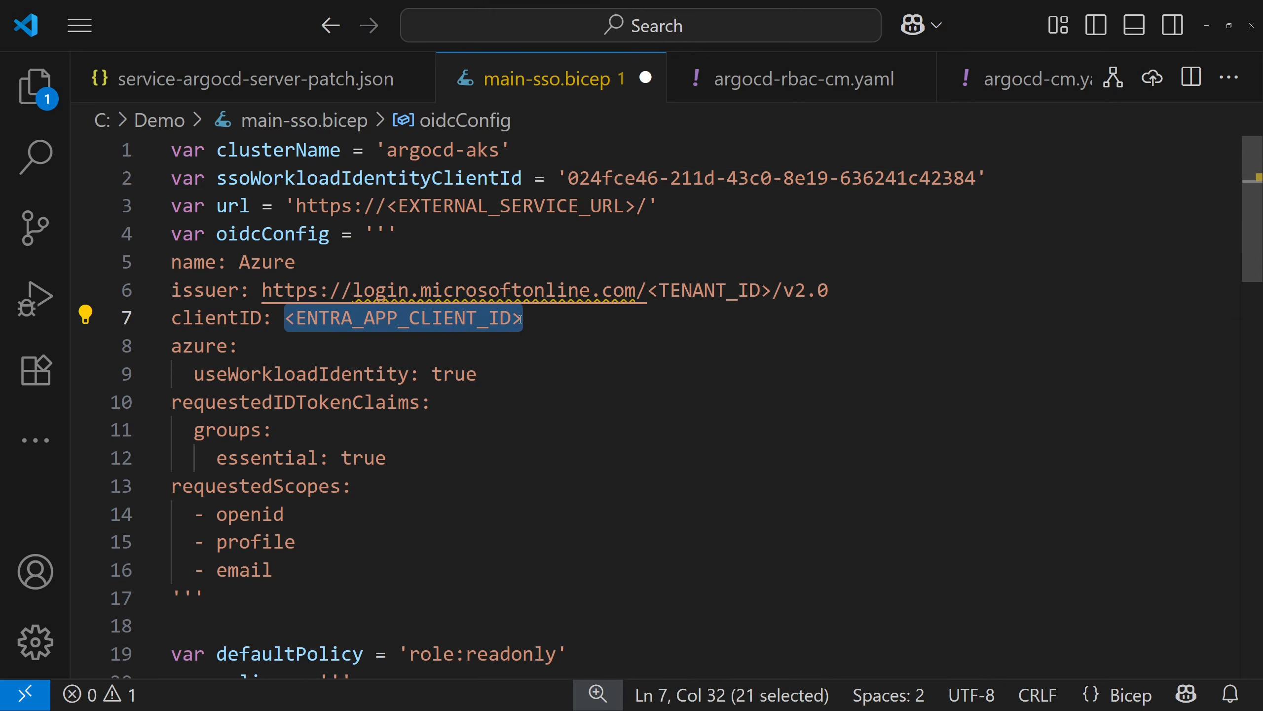
pyautogui.write('024fce46-211d-43c0-8e19-636241c42384')
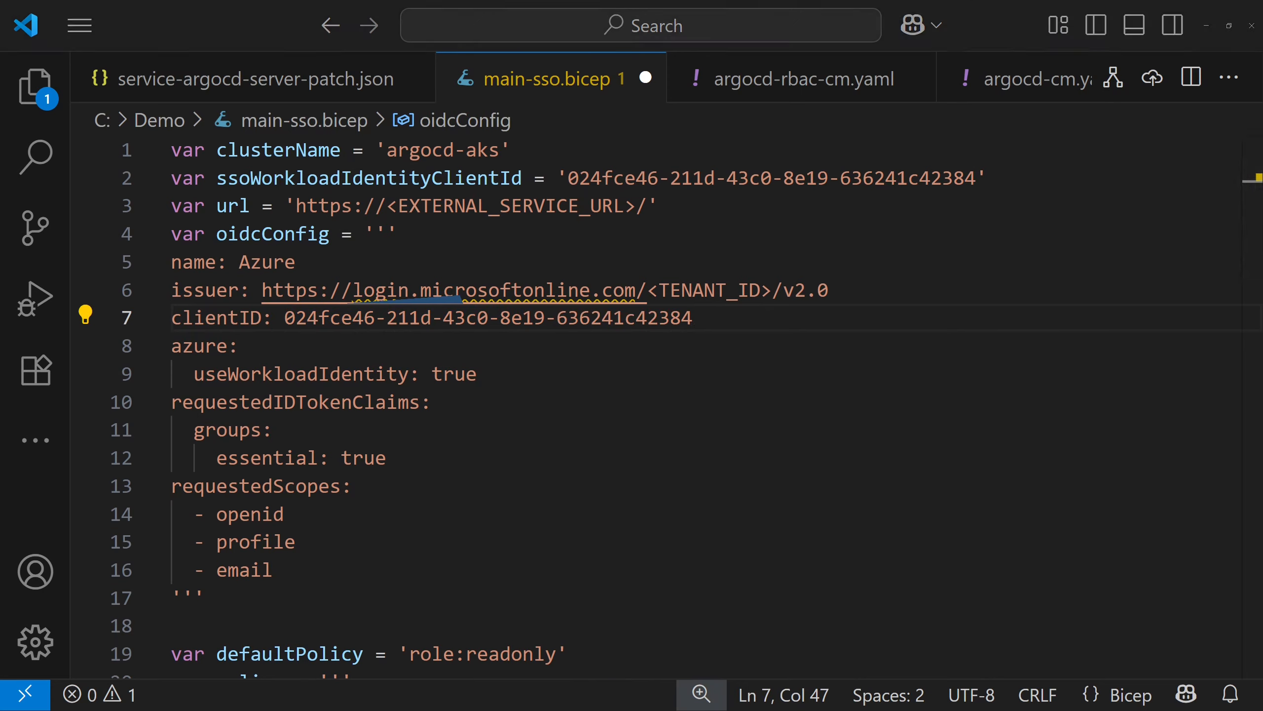
pyautogui.moveTo(649, 289); pyautogui.dragTo(771, 289)
pyautogui.write('6954bb4d-a0f5-4084-b434-5d10af03058e')
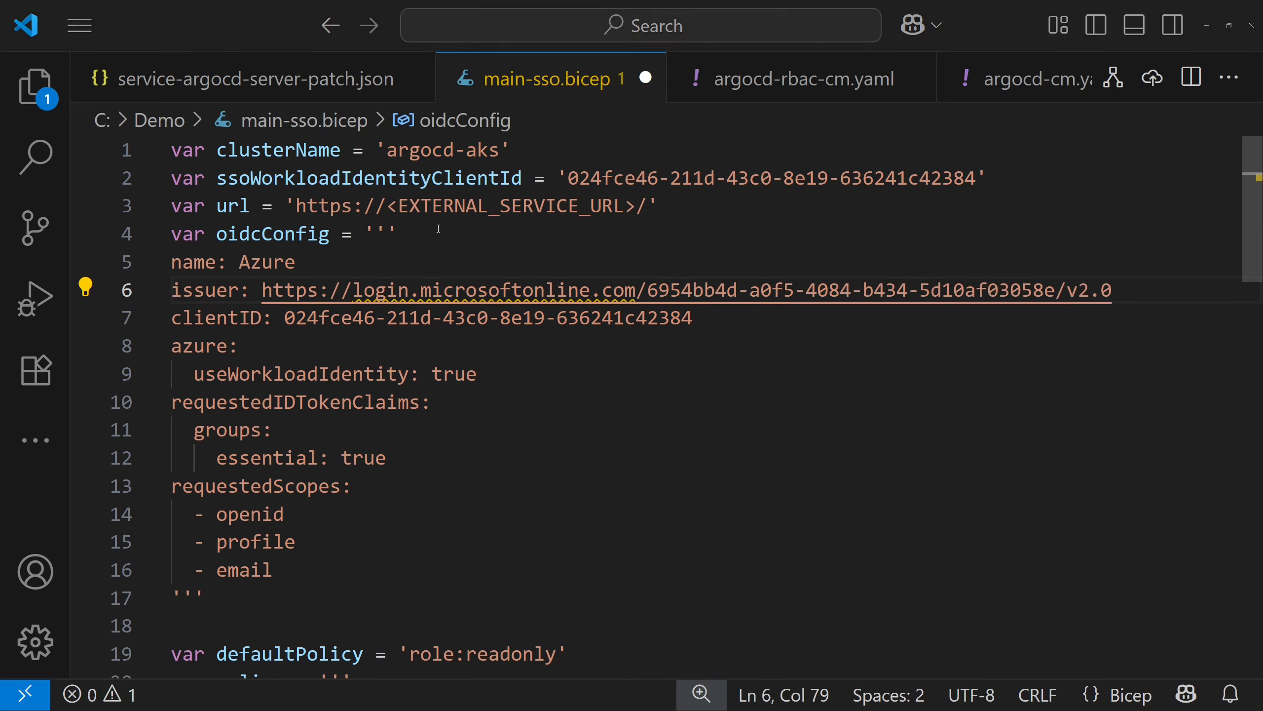
pyautogui.click(390, 205)
pyautogui.moveTo(616, 208); pyautogui.dragTo(640, 205)
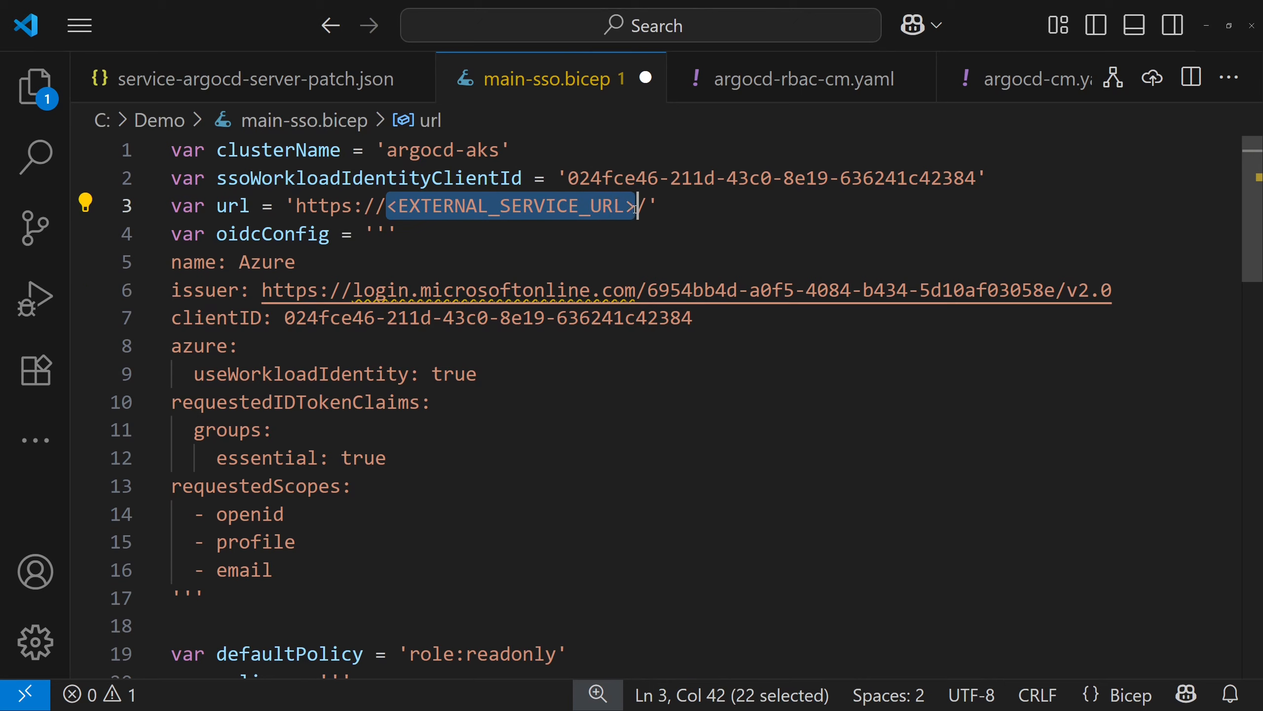
pyautogui.write('130.107.184.95')
pyautogui.click(579, 233)
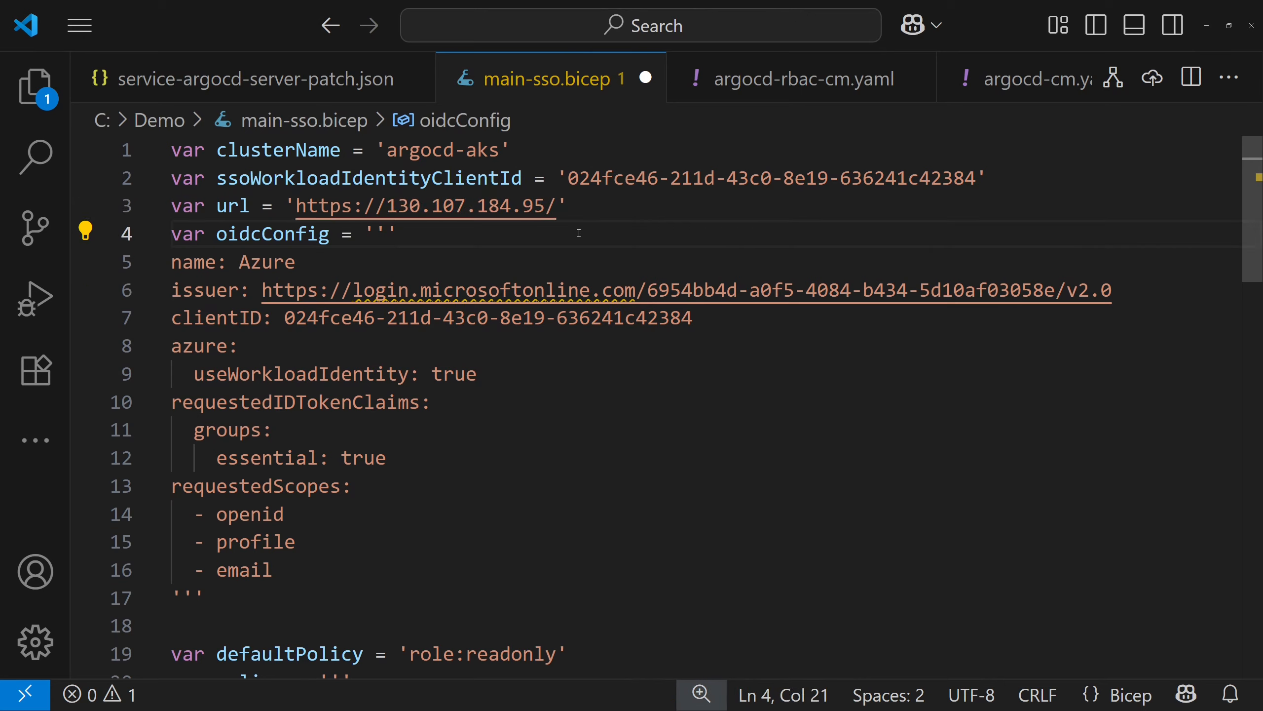
# Examine the workload identity setting, requested ID token claims and requested scopes in the oidcConfig variable
pyautogui.scroll(-1, 527, 273)
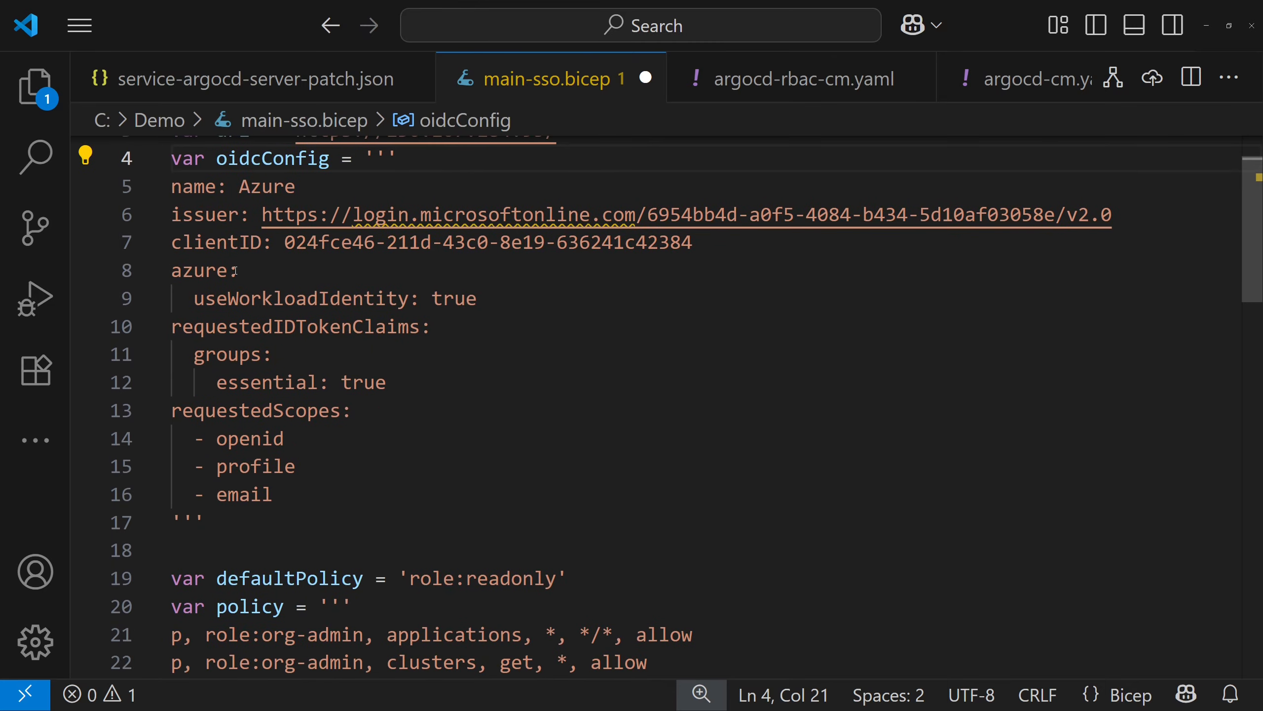
pyautogui.moveTo(170, 258); pyautogui.dragTo(489, 513)
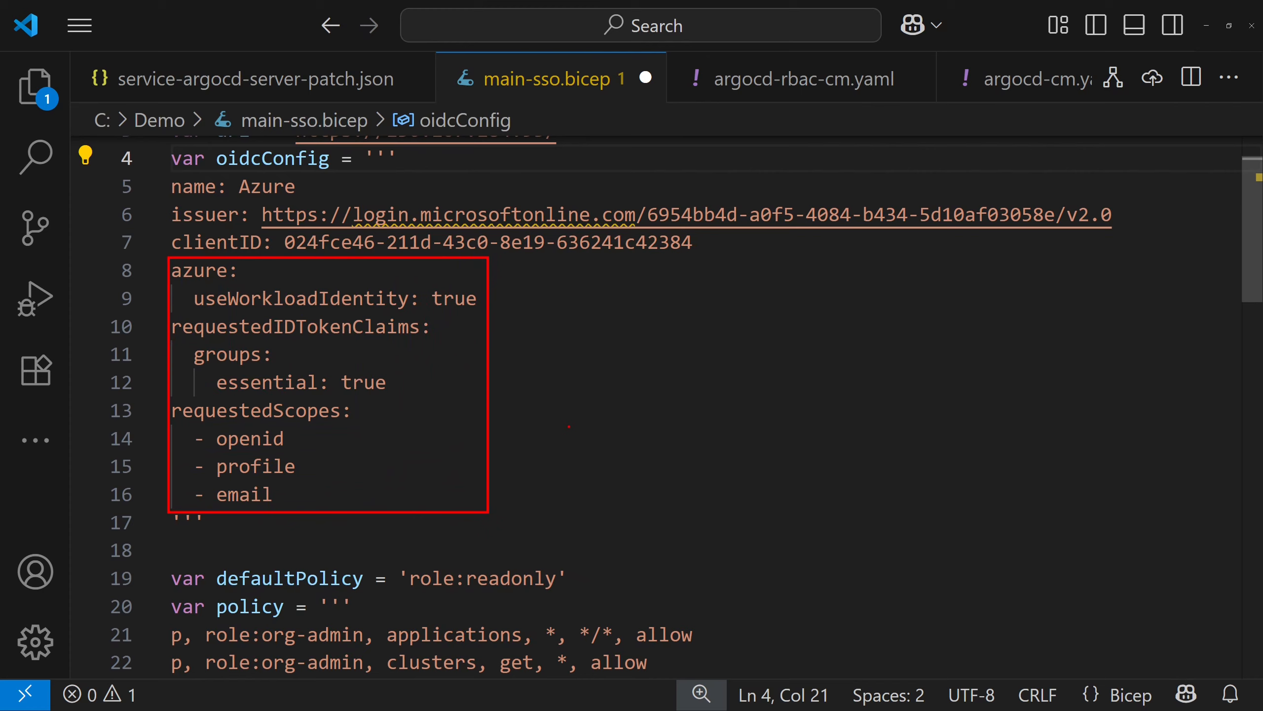
pyautogui.press('Escape')
pyautogui.hotkey('ctrl', '2')
pyautogui.moveTo(488, 302); pyautogui.dragTo(576, 302)
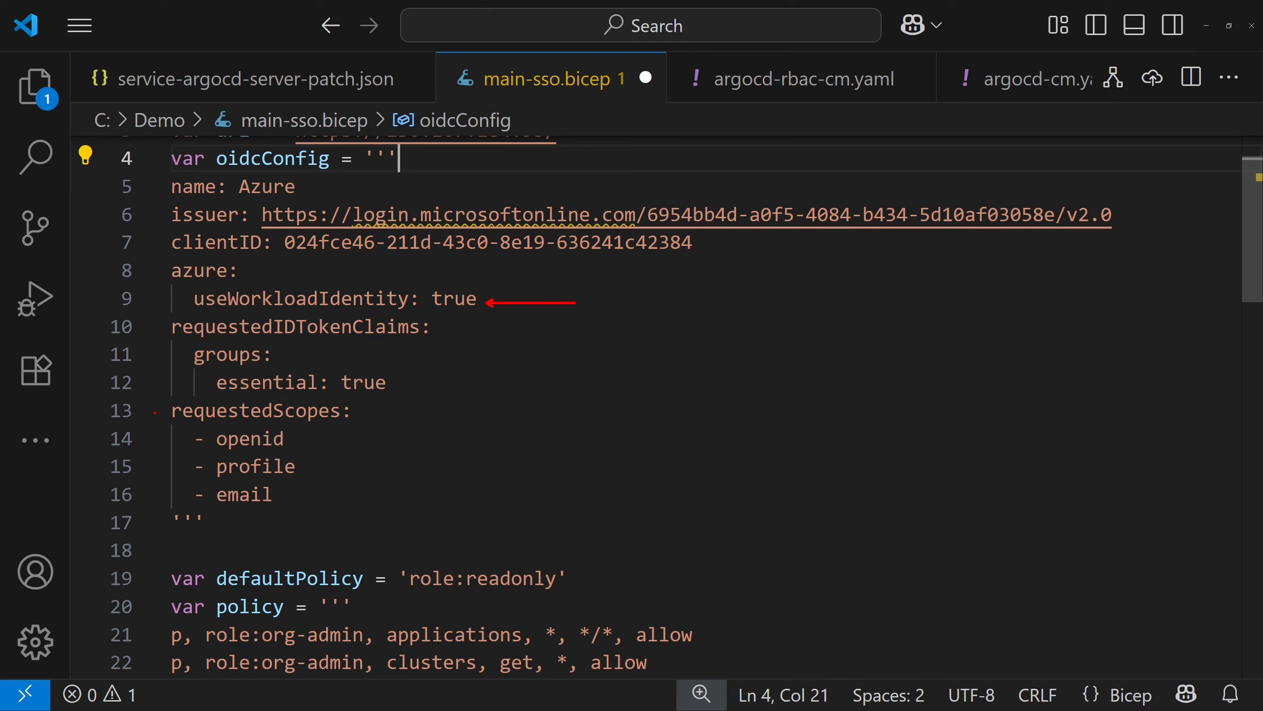
pyautogui.moveTo(166, 406)
pyautogui.mouseDown()
pyautogui.moveTo(389, 497)
pyautogui.moveTo(390, 513)
pyautogui.mouseUp()
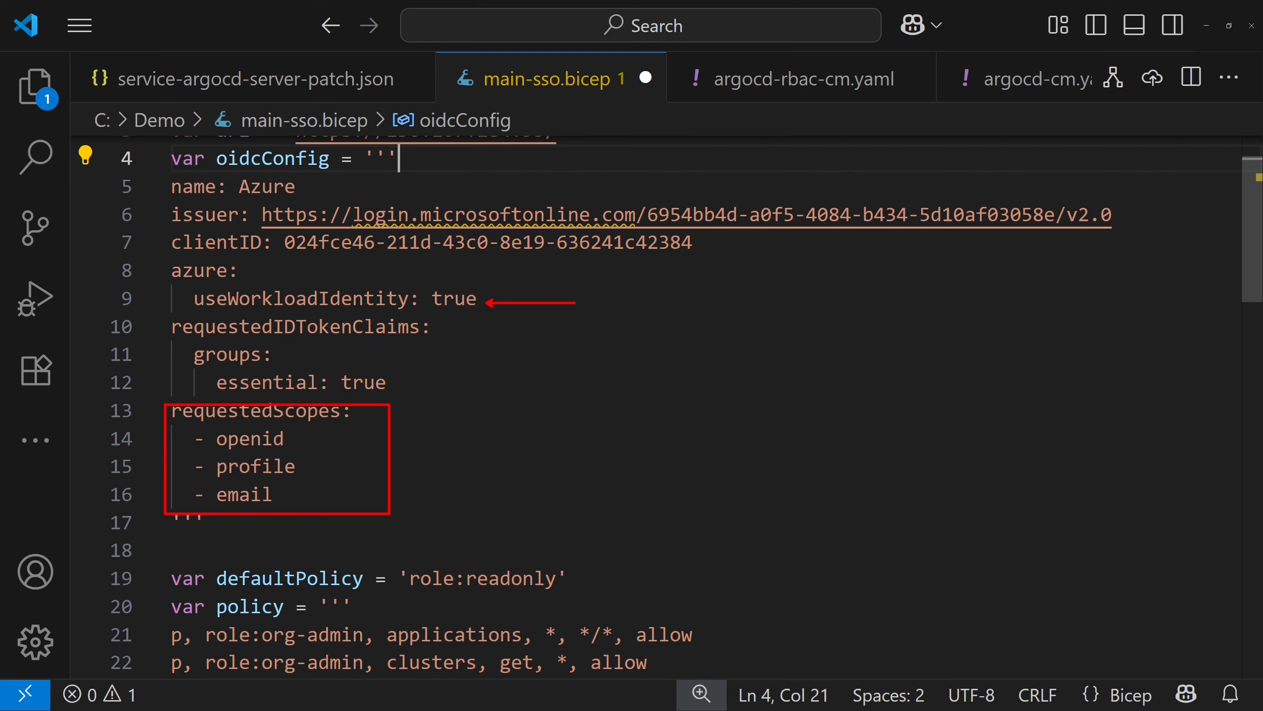
# Replace the CASE_SENSITIVE_ENTRA_USER_EMAIL_OR_GROUP_ID placeholder in the policy variable with the demo user's e-mail address
pyautogui.scroll(-3, 402, 456)
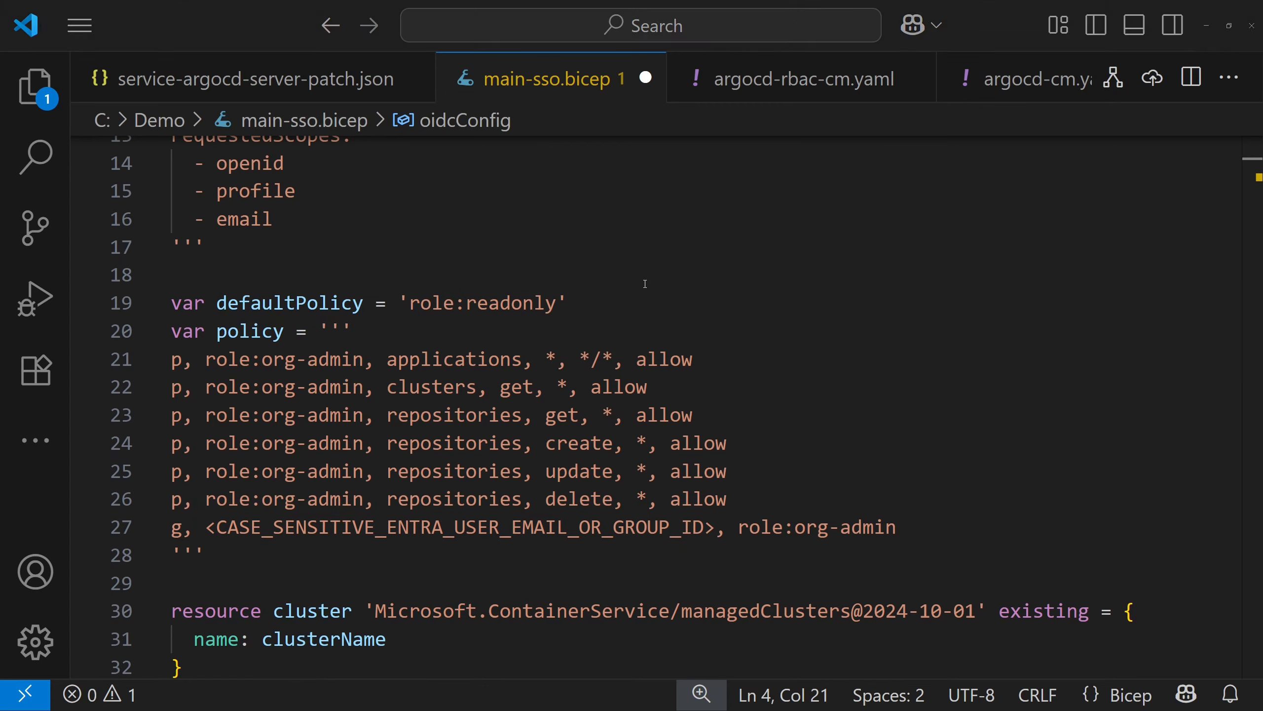
pyautogui.moveTo(207, 527); pyautogui.dragTo(712, 523)
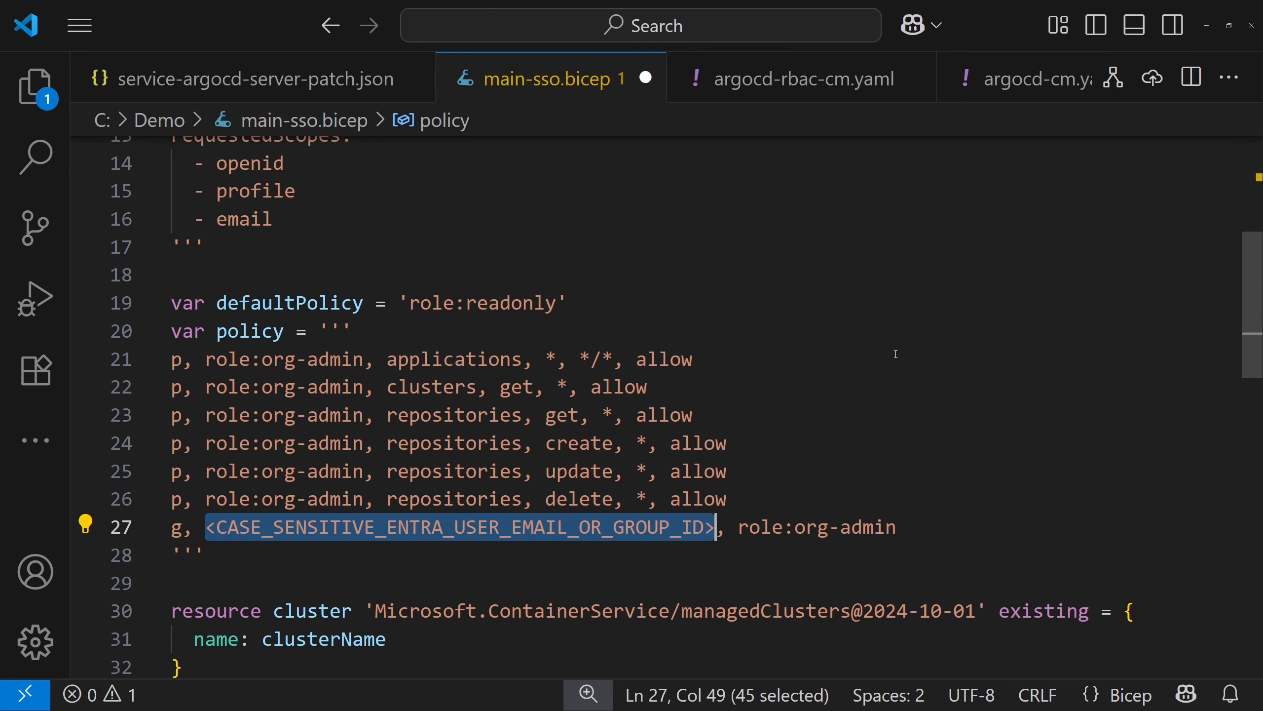
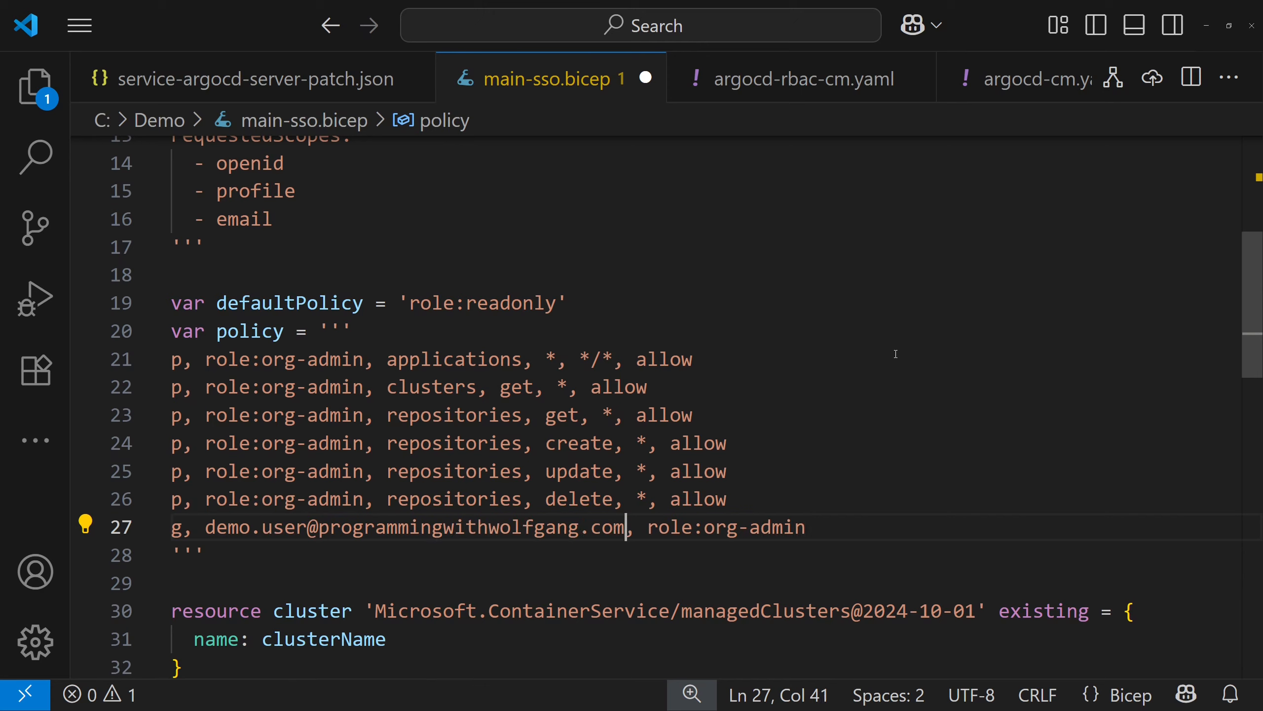
# Try capitalizing the word initials in the domain of the org-admin user's e-mail address and undo those edits
pyautogui.click(327, 526)
pyautogui.press('BackSpace')
pyautogui.write('P')
pyautogui.click(446, 527)
pyautogui.press('Delete')
pyautogui.write('W')
pyautogui.click(489, 524)
pyautogui.press('Delete')
pyautogui.write('W')
pyautogui.hotkey('ctrl', 'z')
pyautogui.hotkey('ctrl', 'z')
pyautogui.hotkey('ctrl', 'z')
pyautogui.hotkey('ctrl', 'z')
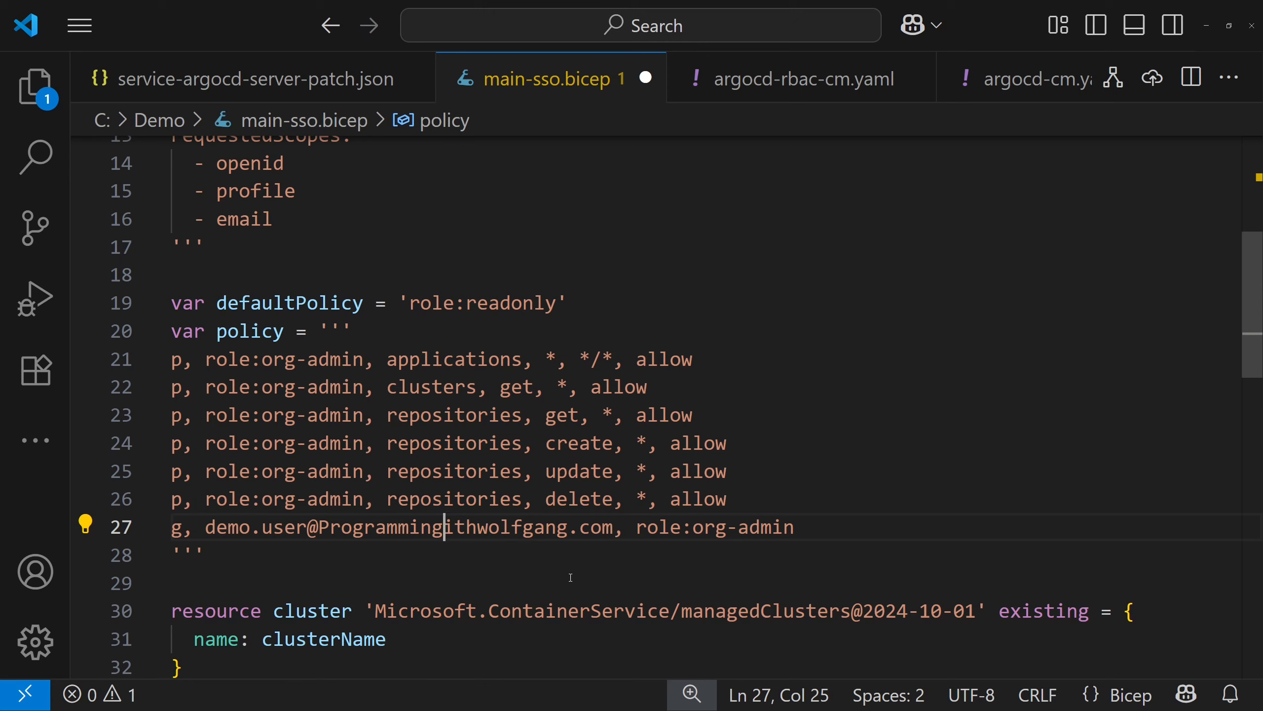
pyautogui.hotkey('ctrl', 'z')
pyautogui.hotkey('ctrl', 'z')
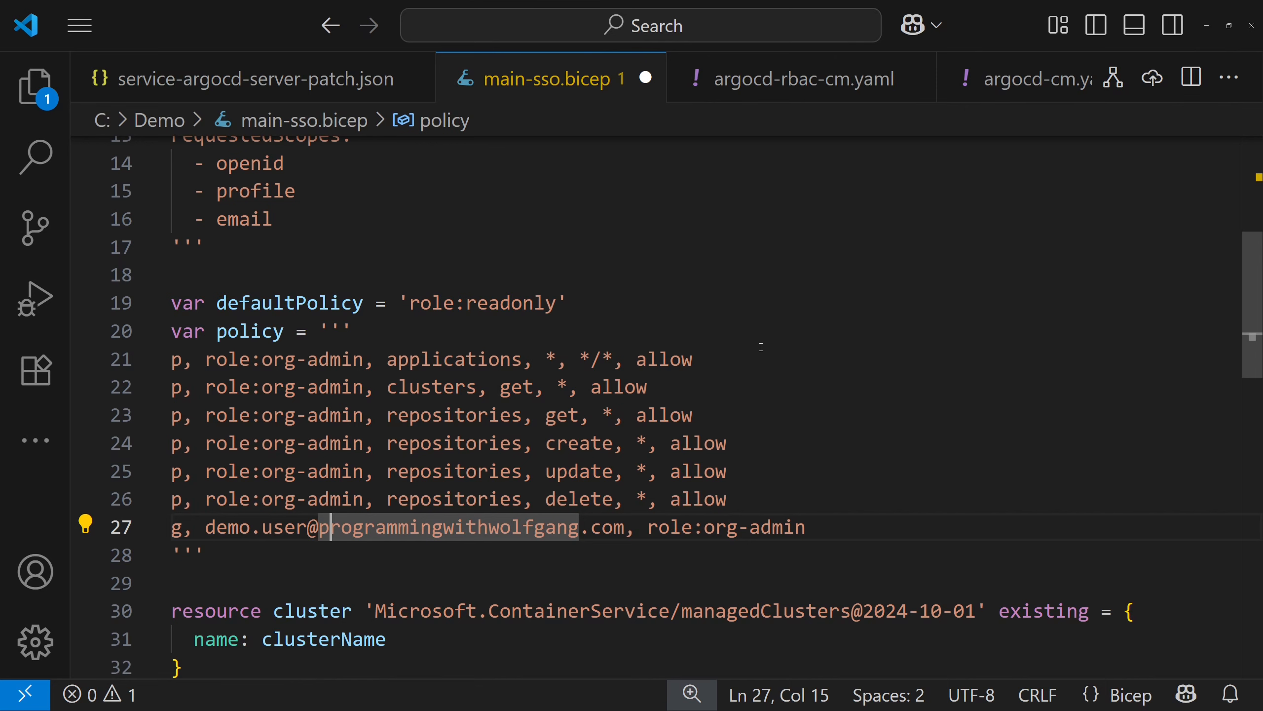
# Examine the argocd extension resource, including its cluster scope, extension type, version and configuration settings
pyautogui.scroll(-2, 661, 315)
pyautogui.scroll(-1, 661, 315)
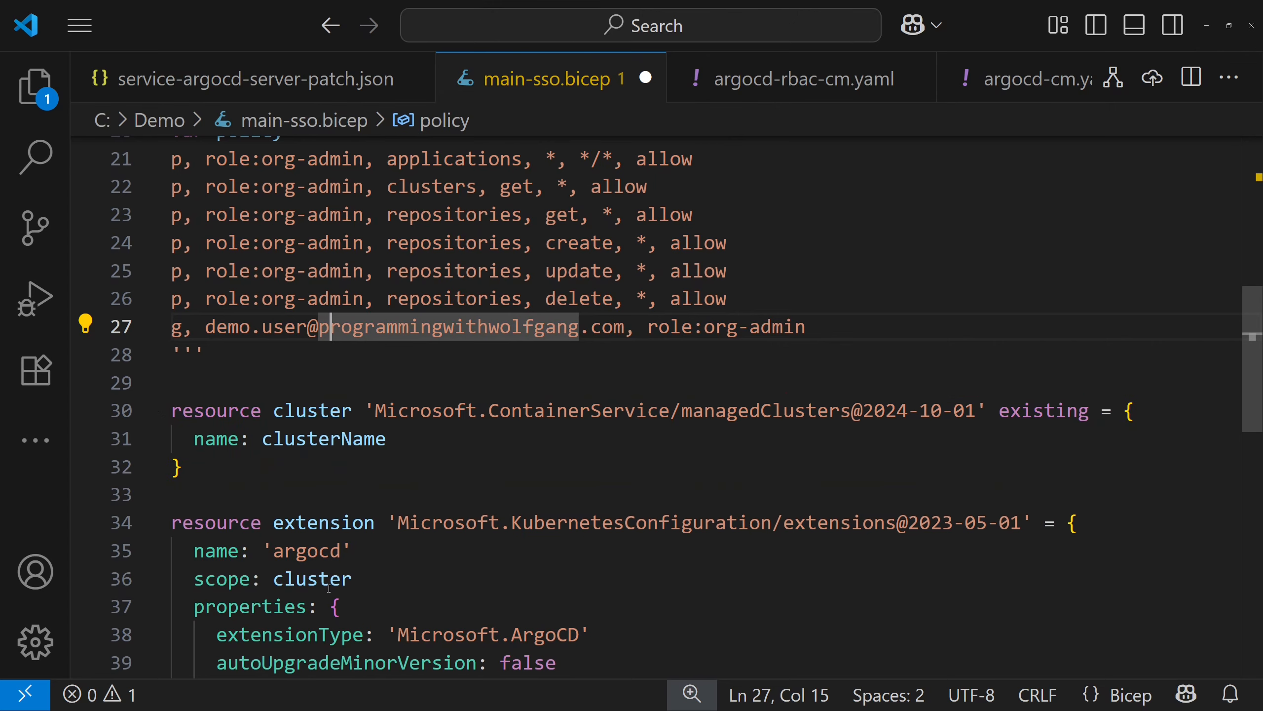
pyautogui.doubleClick(309, 578)
pyautogui.scroll(-3, 310, 579)
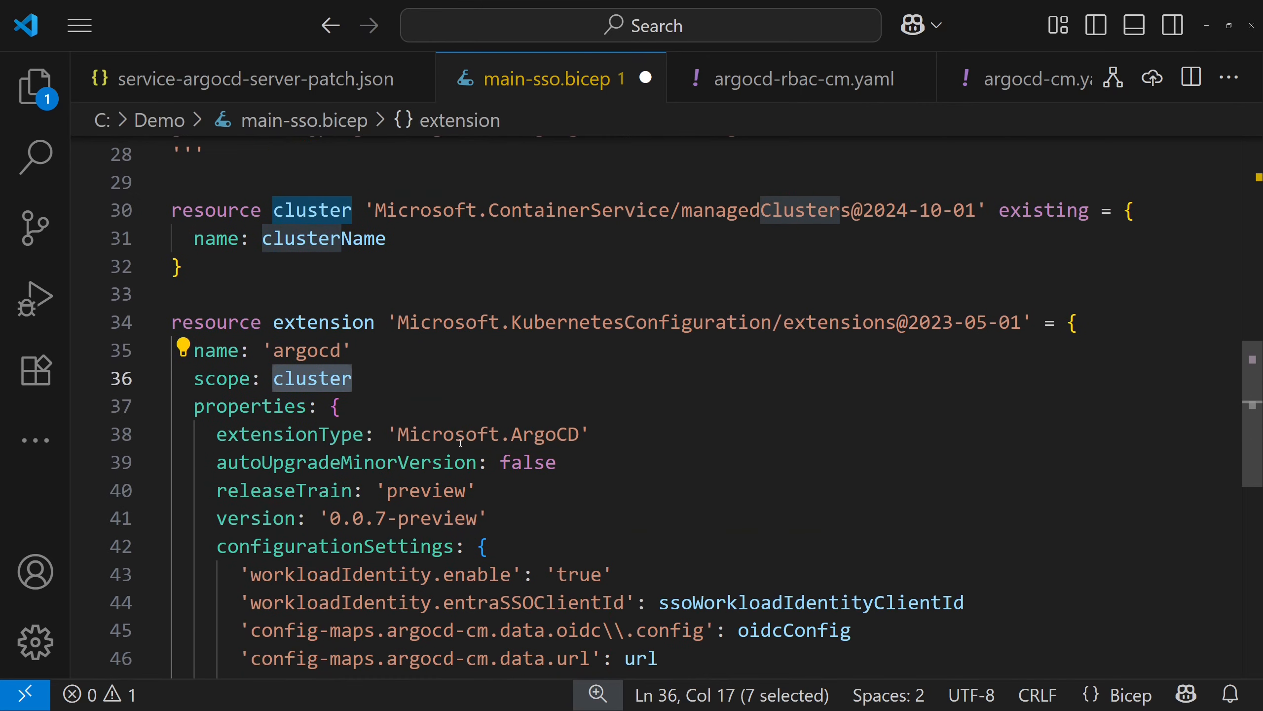
pyautogui.moveTo(477, 413)
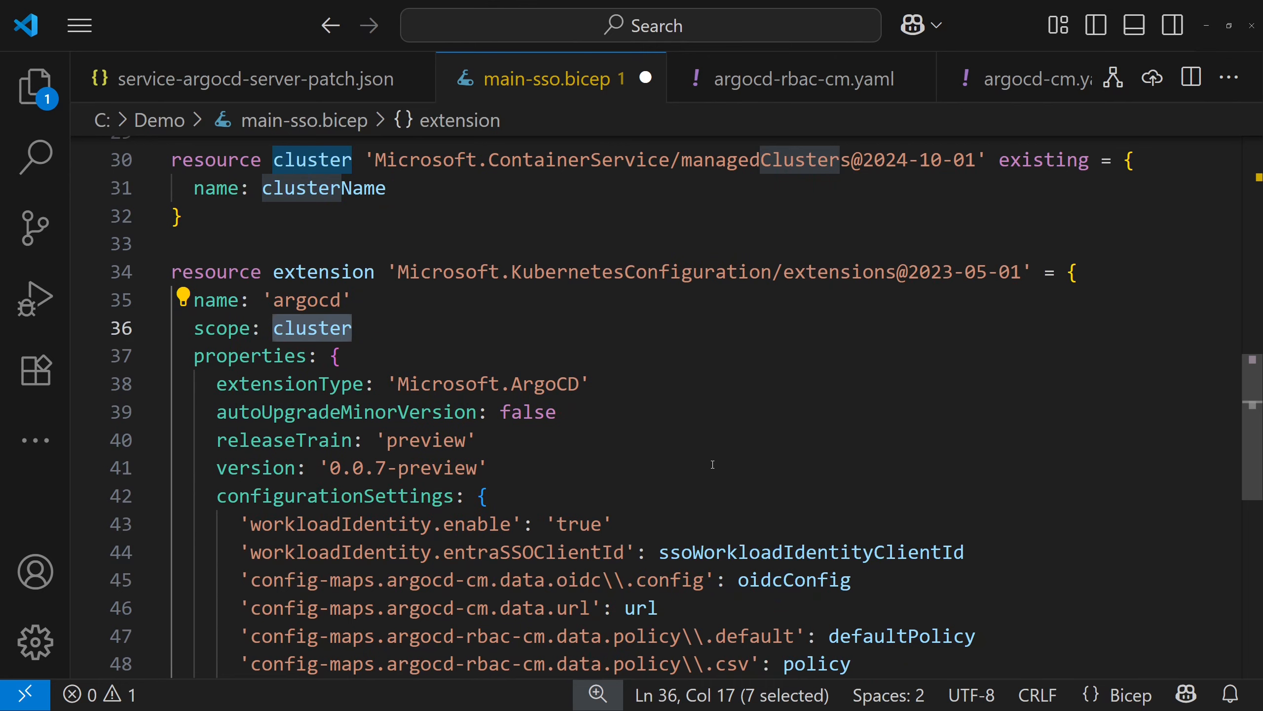
pyautogui.scroll(-1, 538, 306)
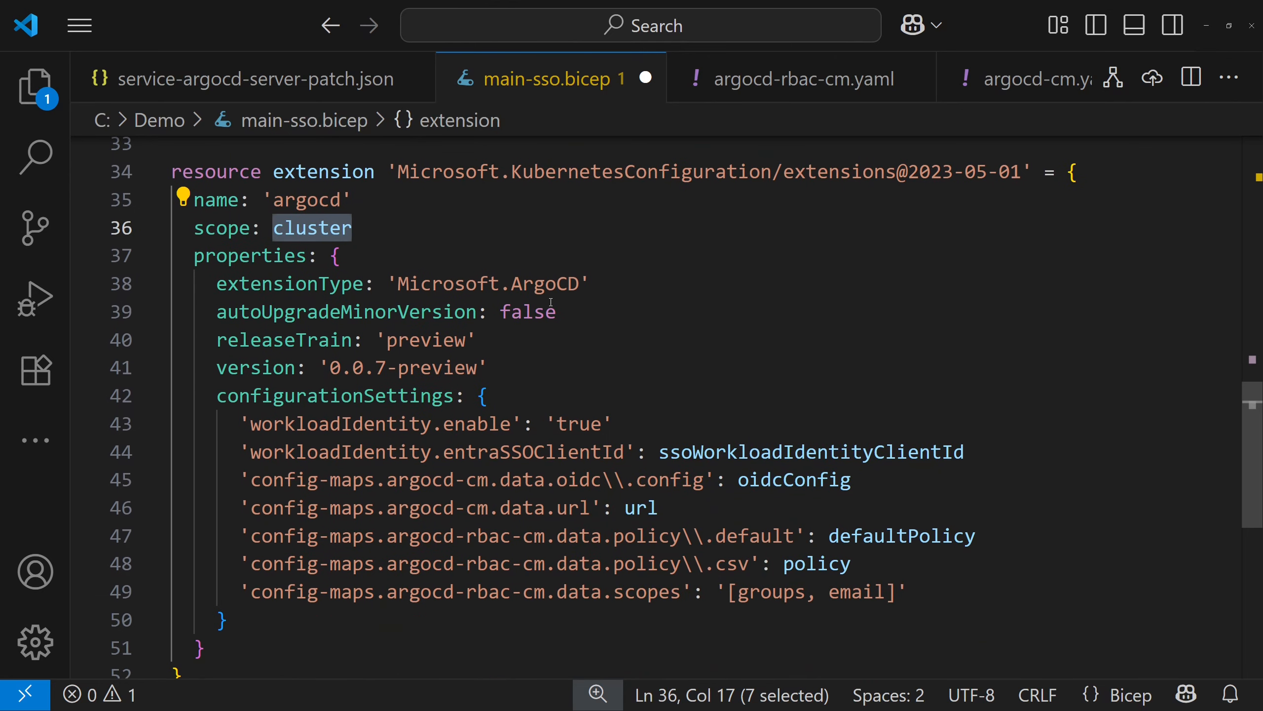
pyautogui.moveTo(385, 264); pyautogui.dragTo(588, 297)
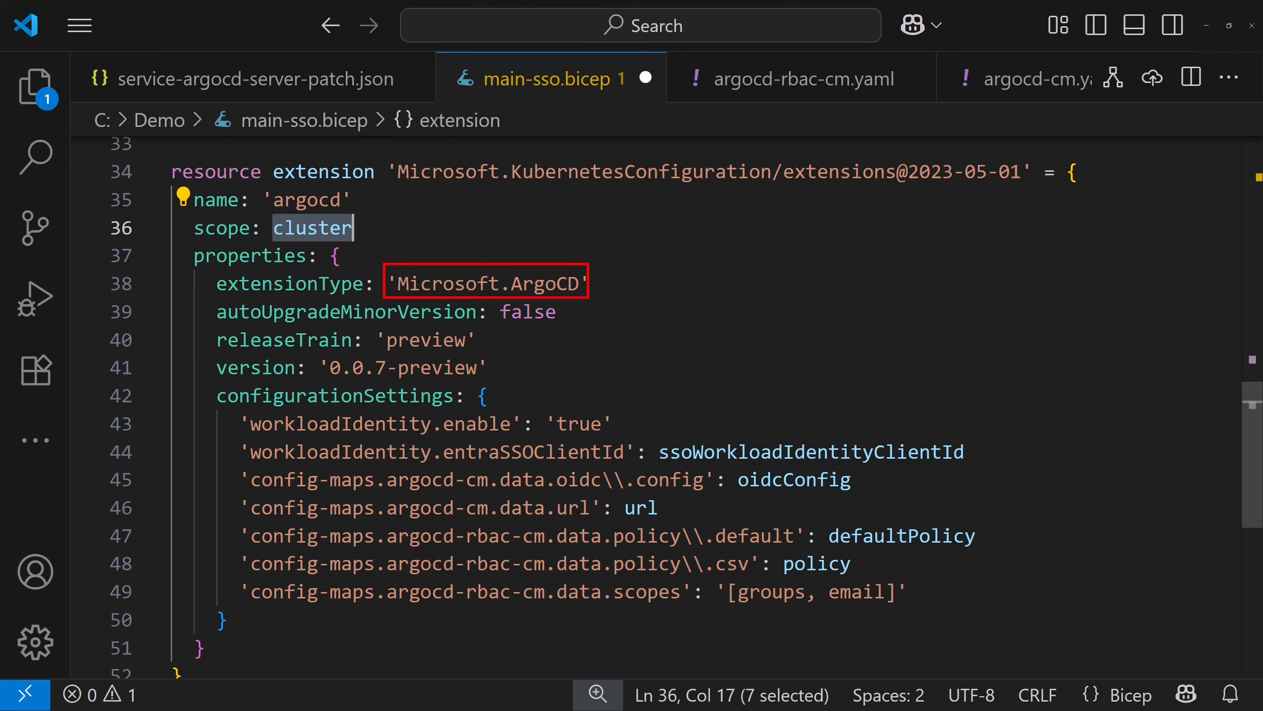
pyautogui.moveTo(317, 350); pyautogui.dragTo(492, 382)
pyautogui.press('Escape')
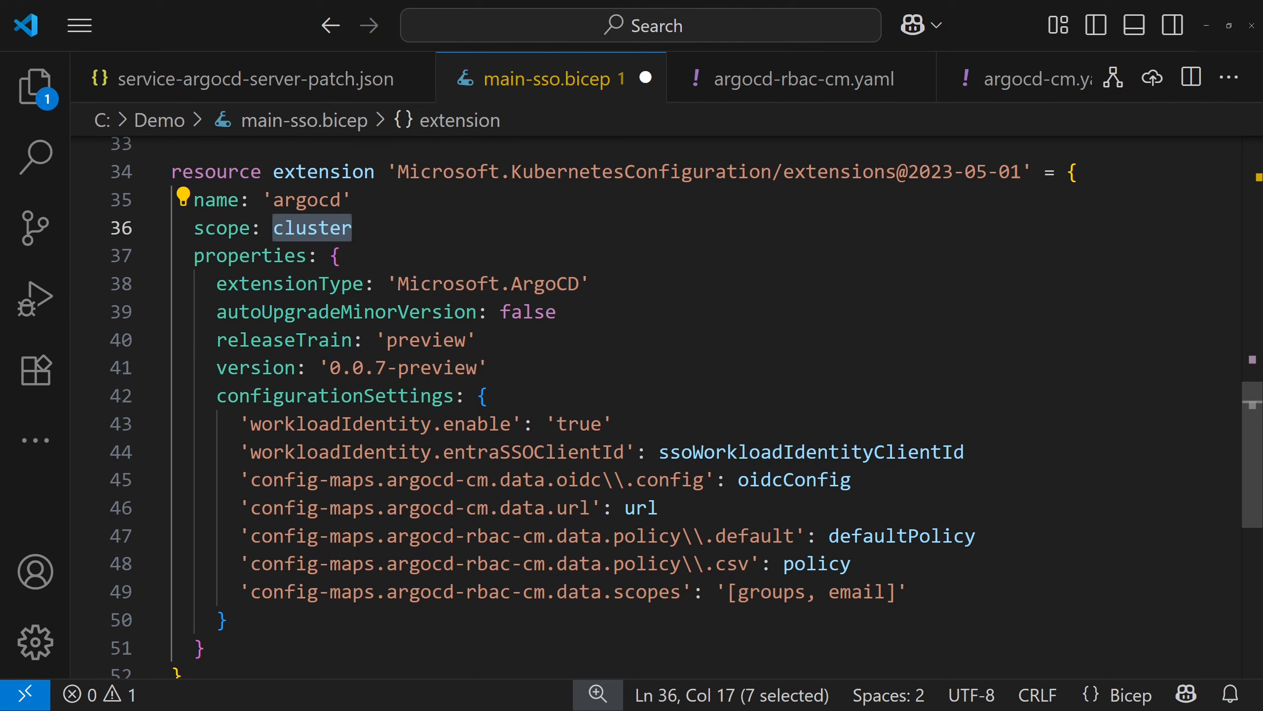
pyautogui.moveTo(210, 382); pyautogui.dragTo(1000, 635)
pyautogui.click(619, 372)
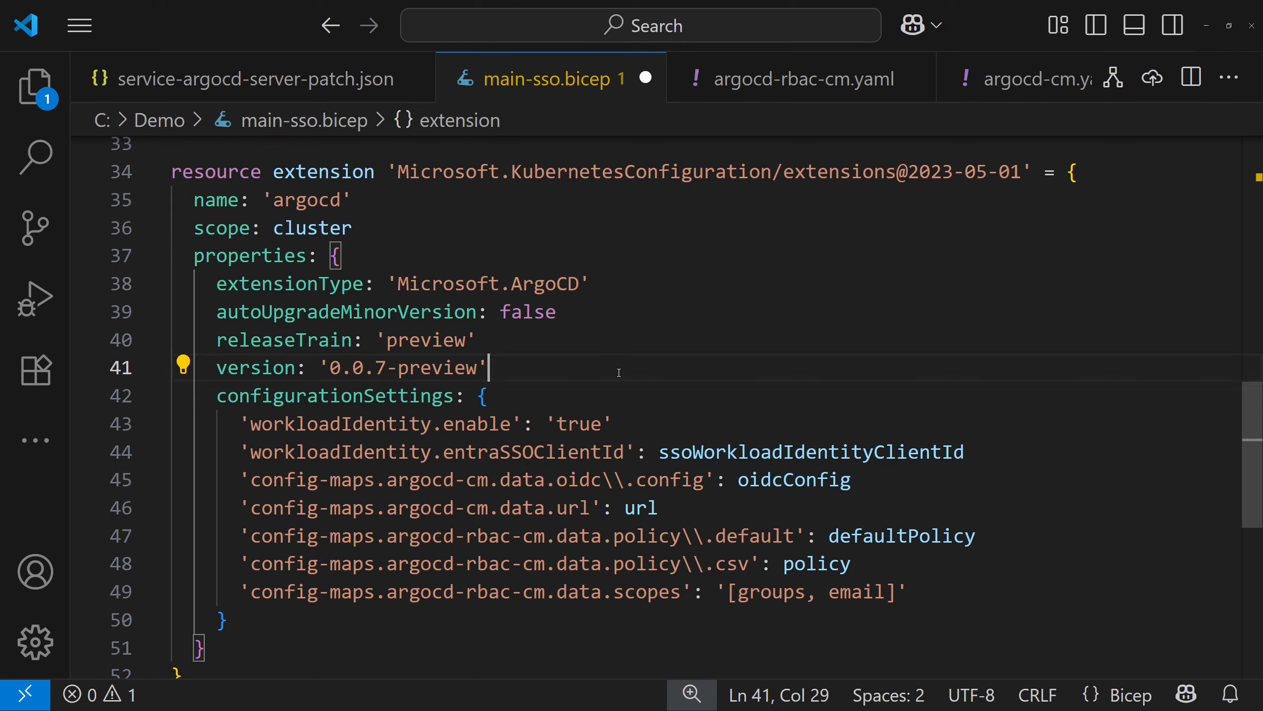
# Save main-sso.bicep and, in PowerShell, run az deployment group create with --resource-group $ResourceGroupName and --template-file .\main-sso.bicep
pyautogui.hotkey('ctrl', 's')
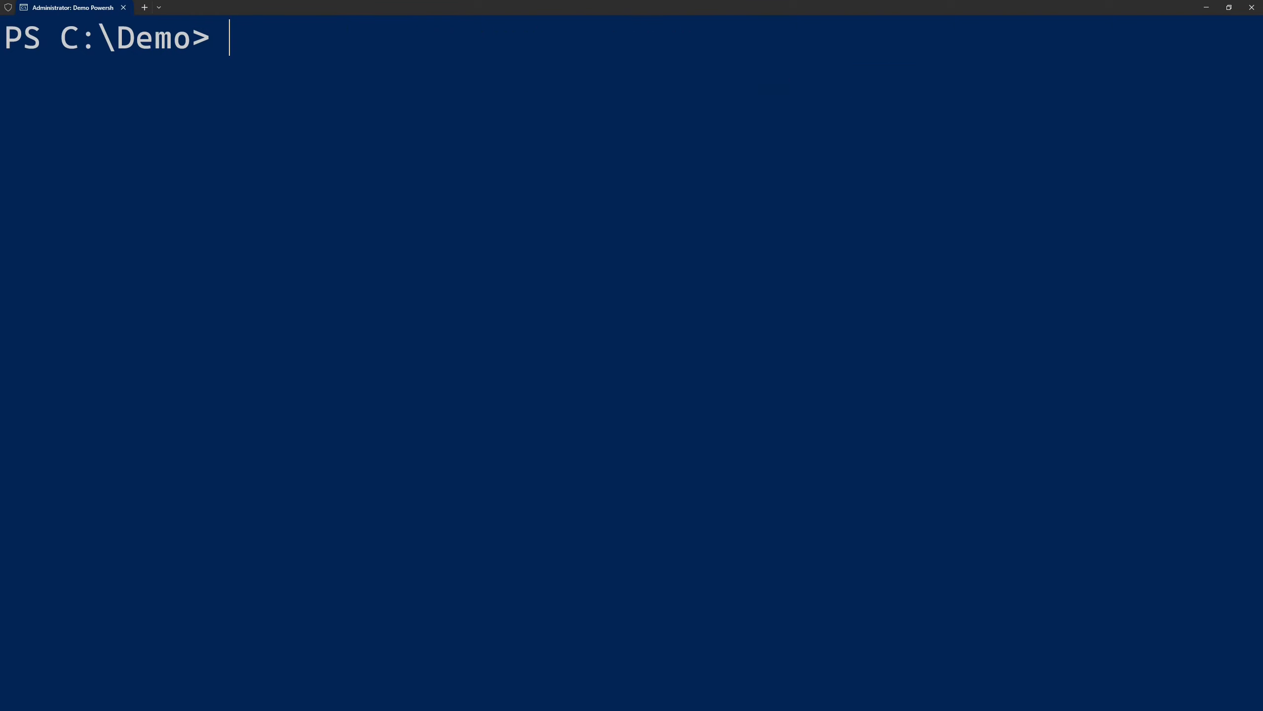
pyautogui.write('az deployment group create `     --resource-group $ResourceGroupName `     --template-file .\\main-sso.bicep')
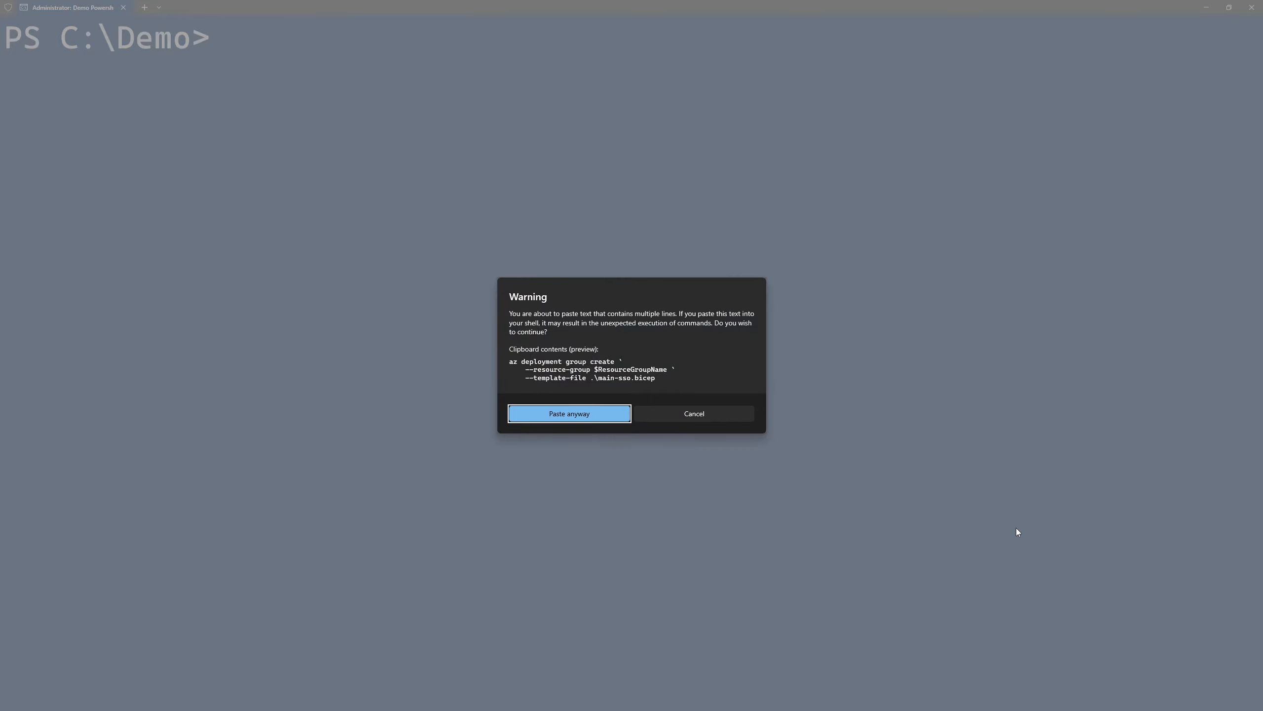
pyautogui.press('Return')
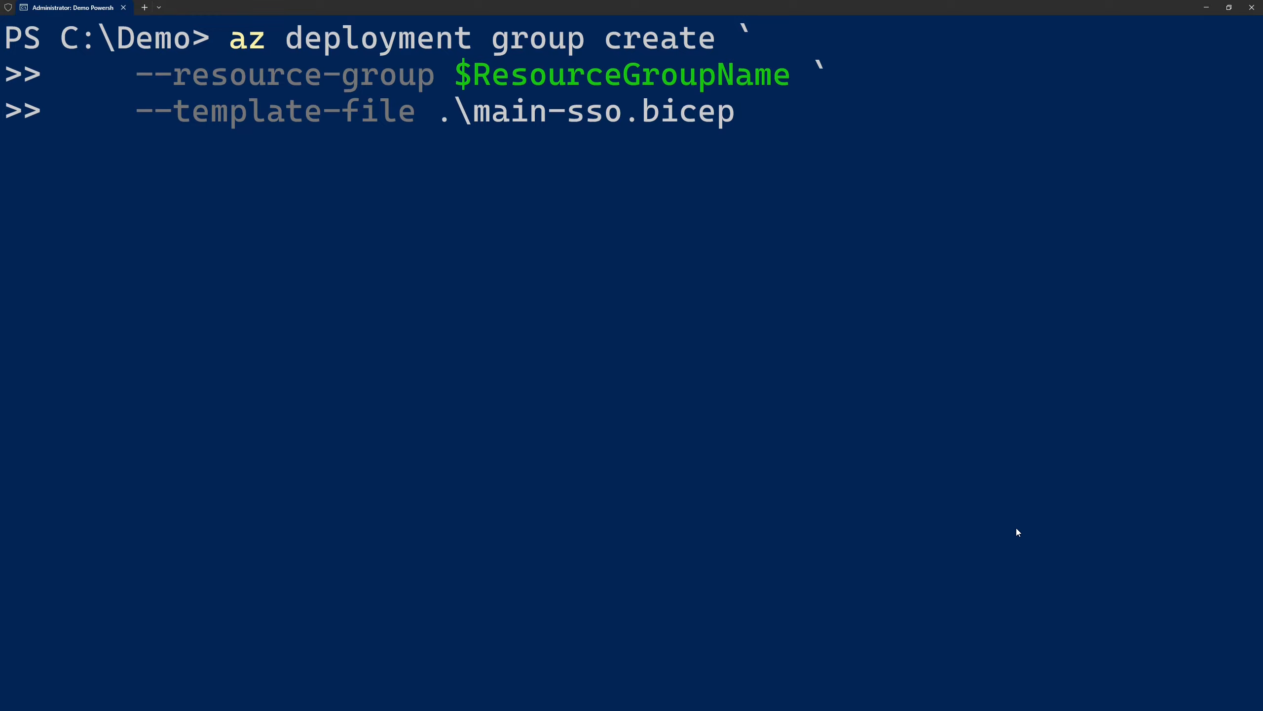
pyautogui.press('Return')
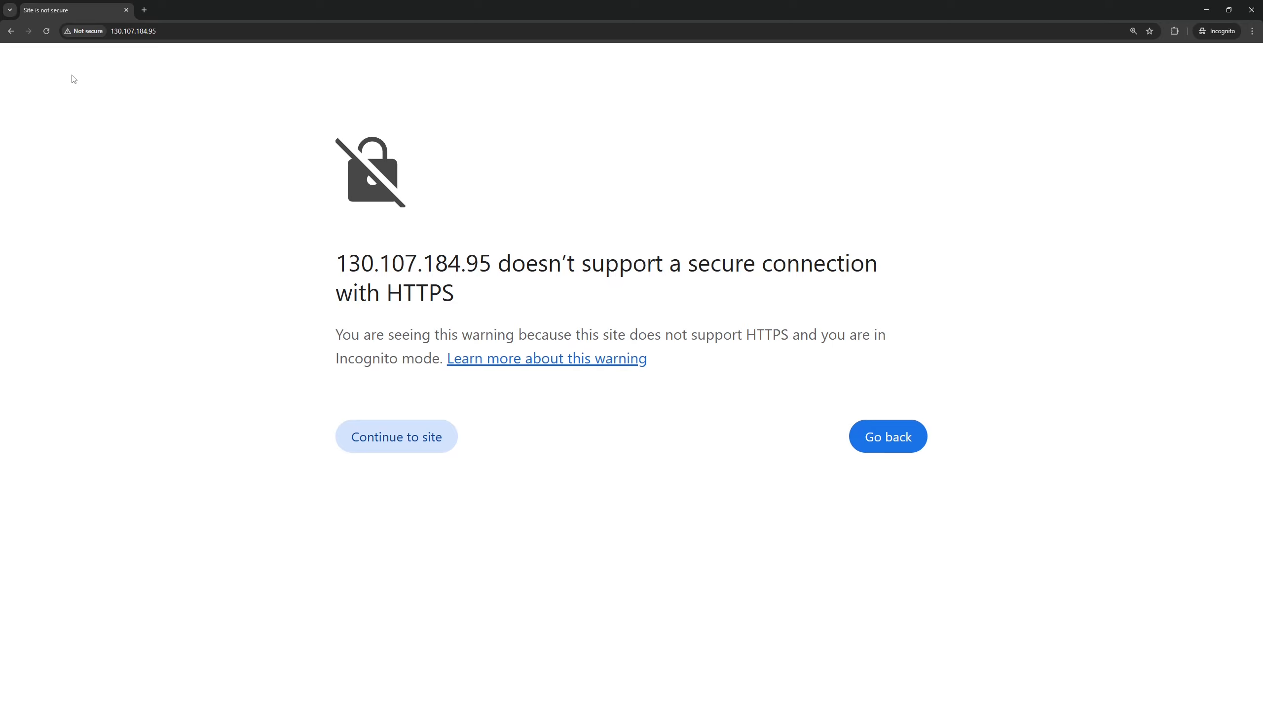
# In the incognito browser window, continue past the HTTPS and certificate warnings for 130.107.184.95 to the Argo CD login page
pyautogui.click(380, 435)
pyautogui.click(399, 451)
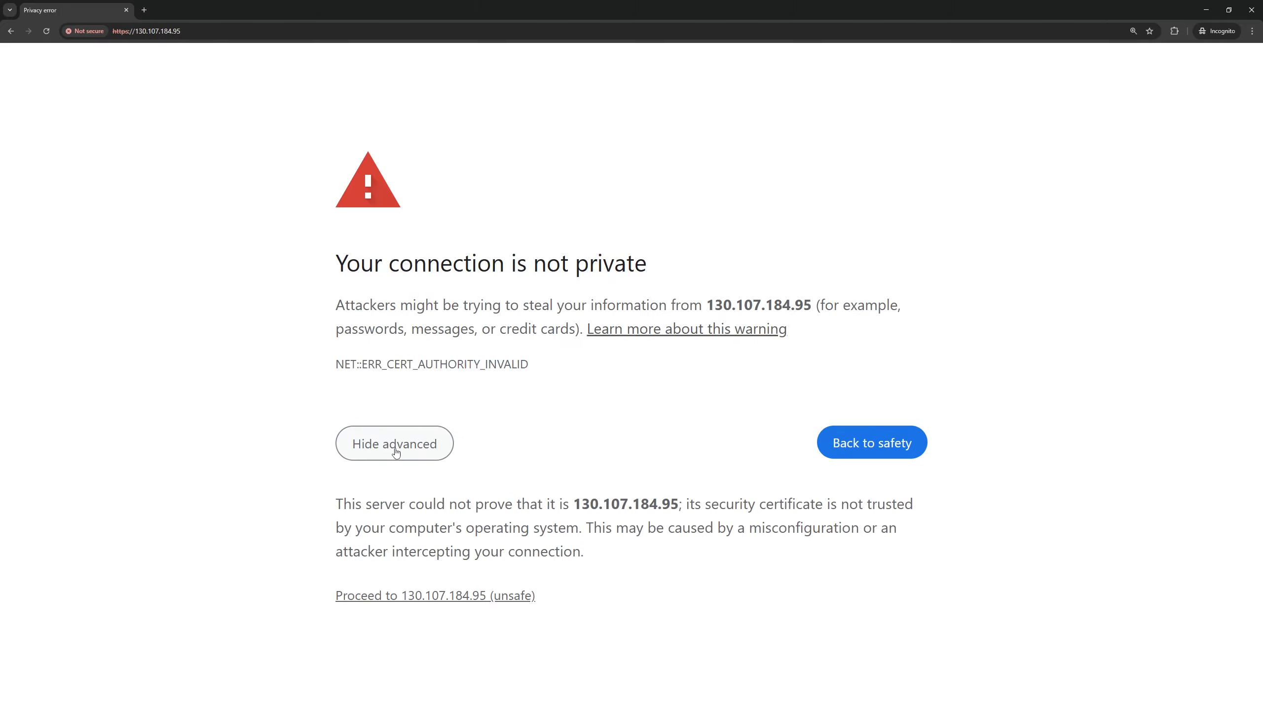
pyautogui.click(419, 595)
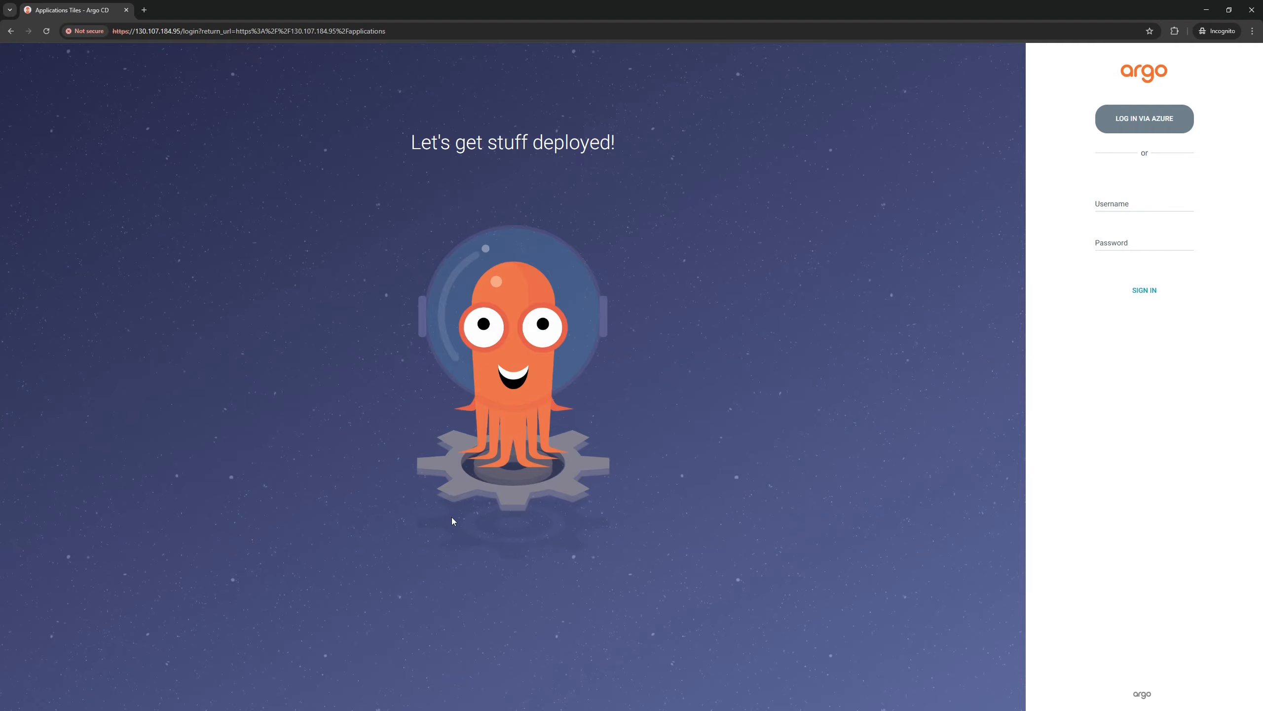
# Log in to Argo CD via Azure with the Microsoft account's e-mail and choose to stay signed in
pyautogui.hotkey('ctrl', '+')
pyautogui.hotkey('ctrl', '+')
pyautogui.hotkey('ctrl', '+')
pyautogui.hotkey('ctrl', '+')
pyautogui.hotkey('ctrl', '+')
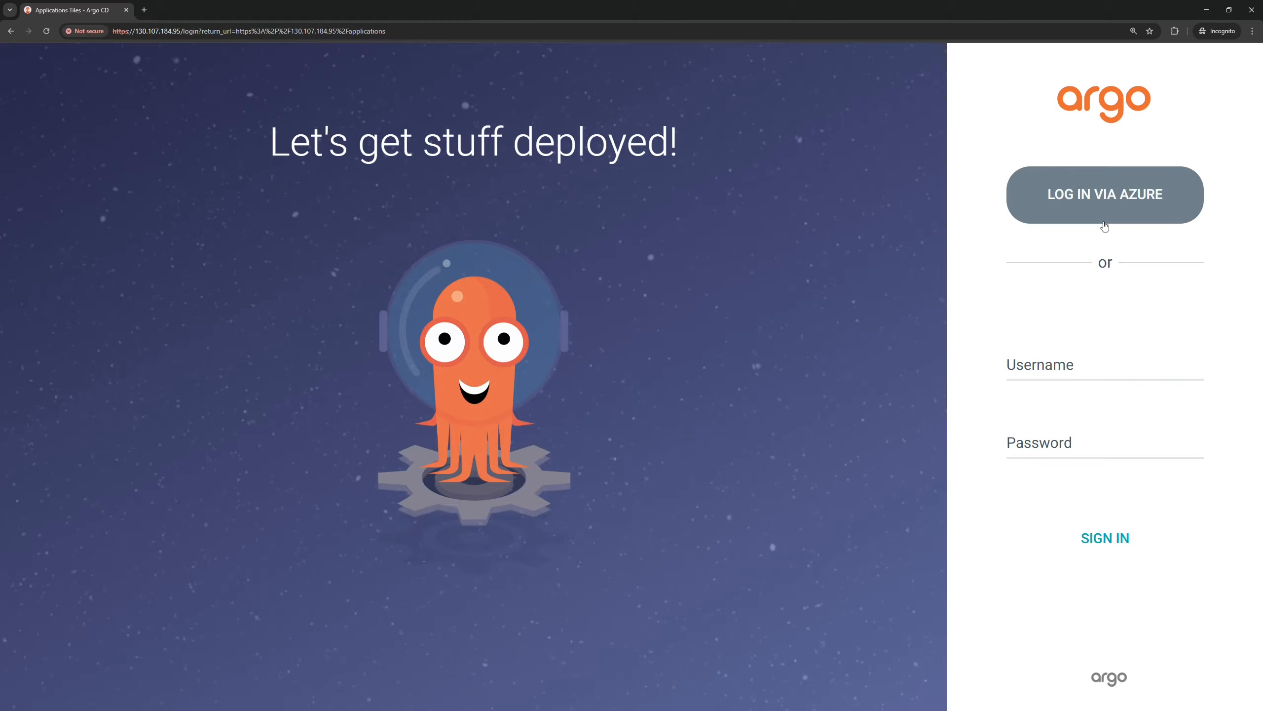
pyautogui.click(1095, 199)
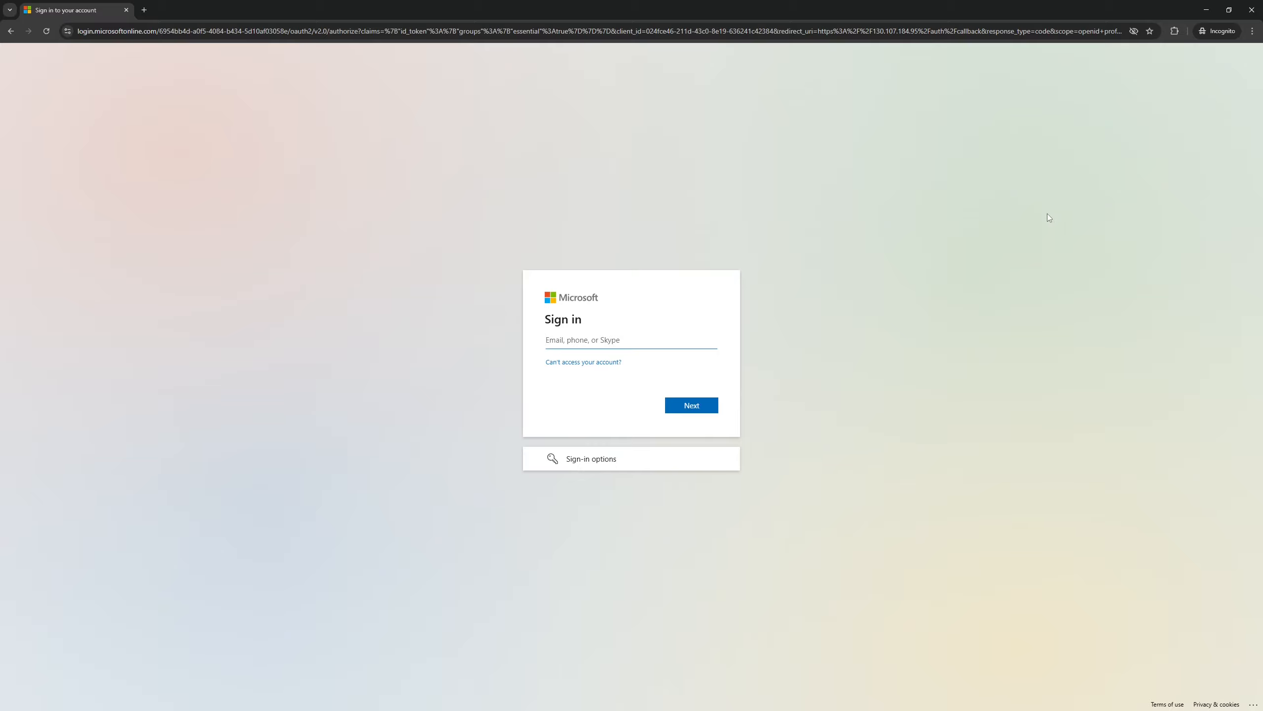
pyautogui.hotkey('ctrl', 'v')
pyautogui.click(693, 407)
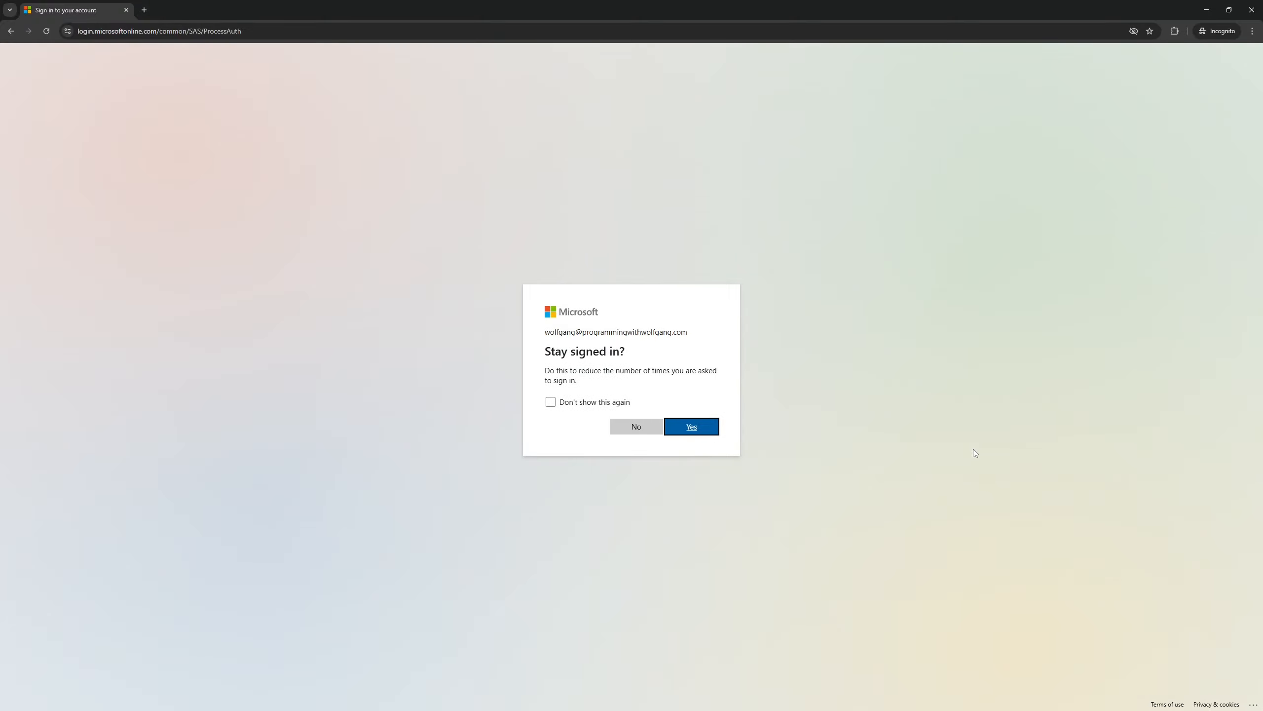
pyautogui.click(693, 426)
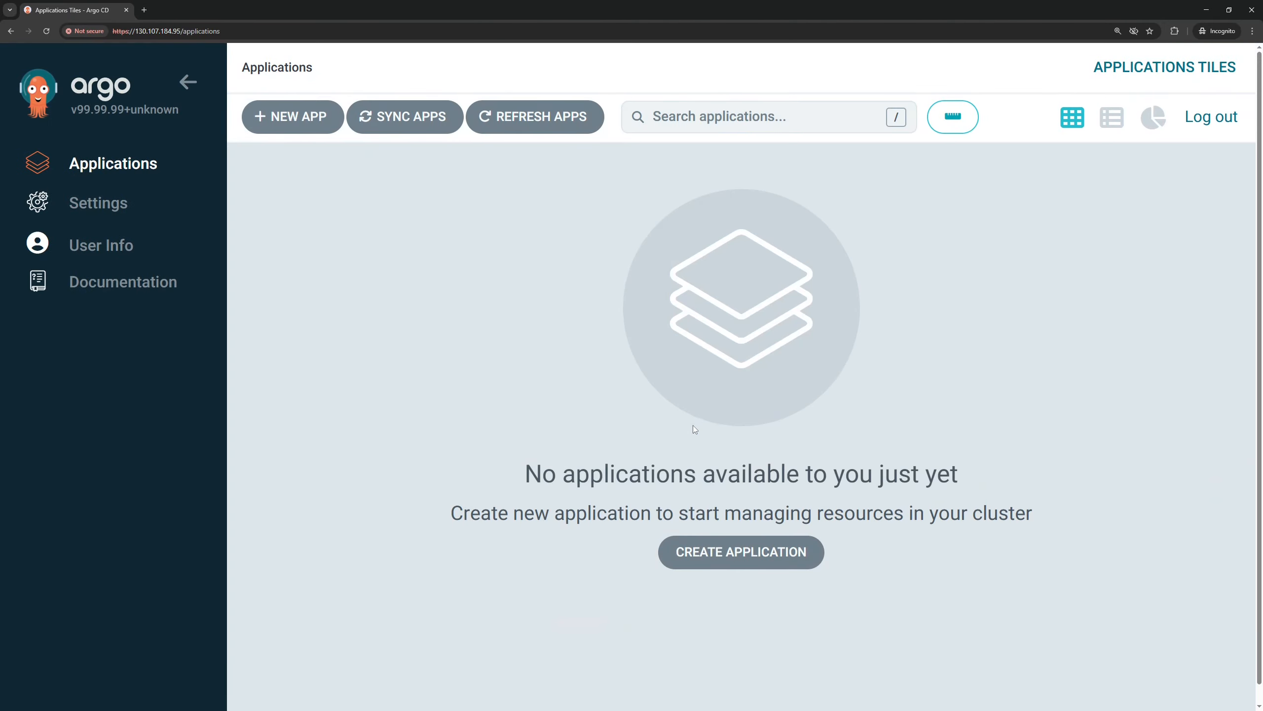
# View the signed-in account's user info in Argo CD, checking the username and groups
pyautogui.click(124, 249)
pyautogui.hotkey('ctrl', '2')
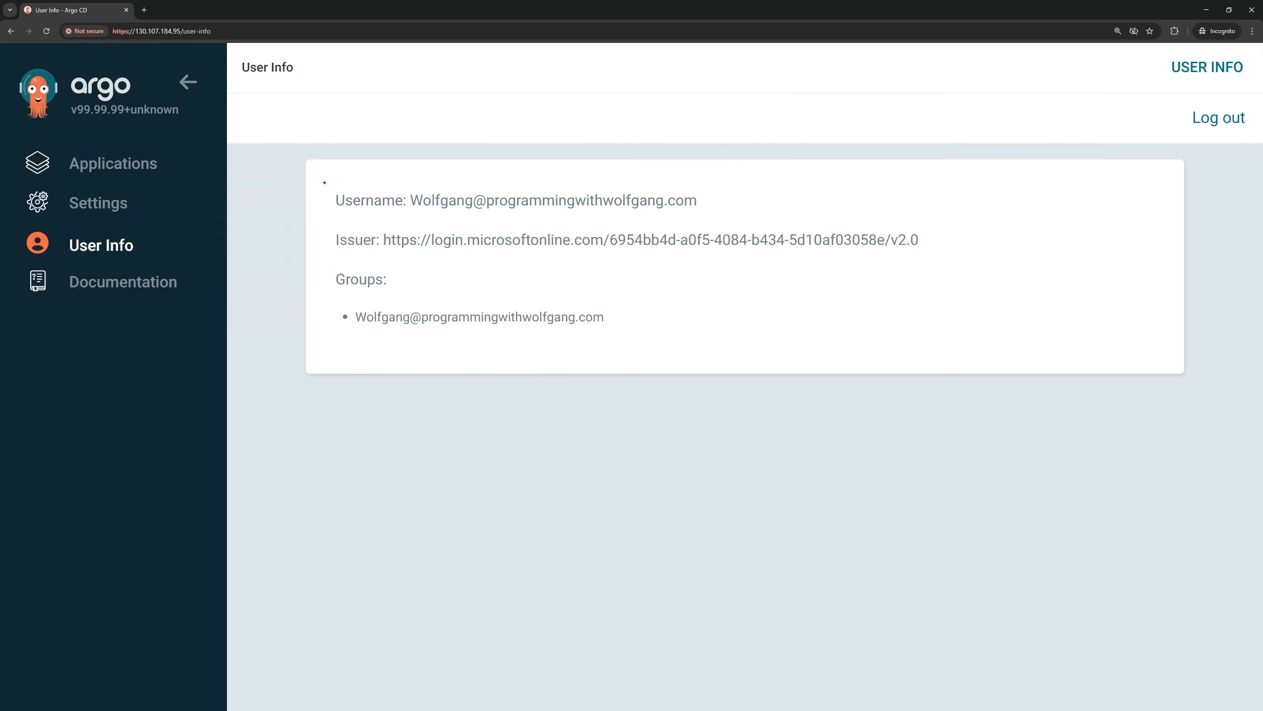
pyautogui.moveTo(324, 175)
pyautogui.mouseDown()
pyautogui.moveTo(545, 218)
pyautogui.moveTo(713, 228)
pyautogui.mouseUp()
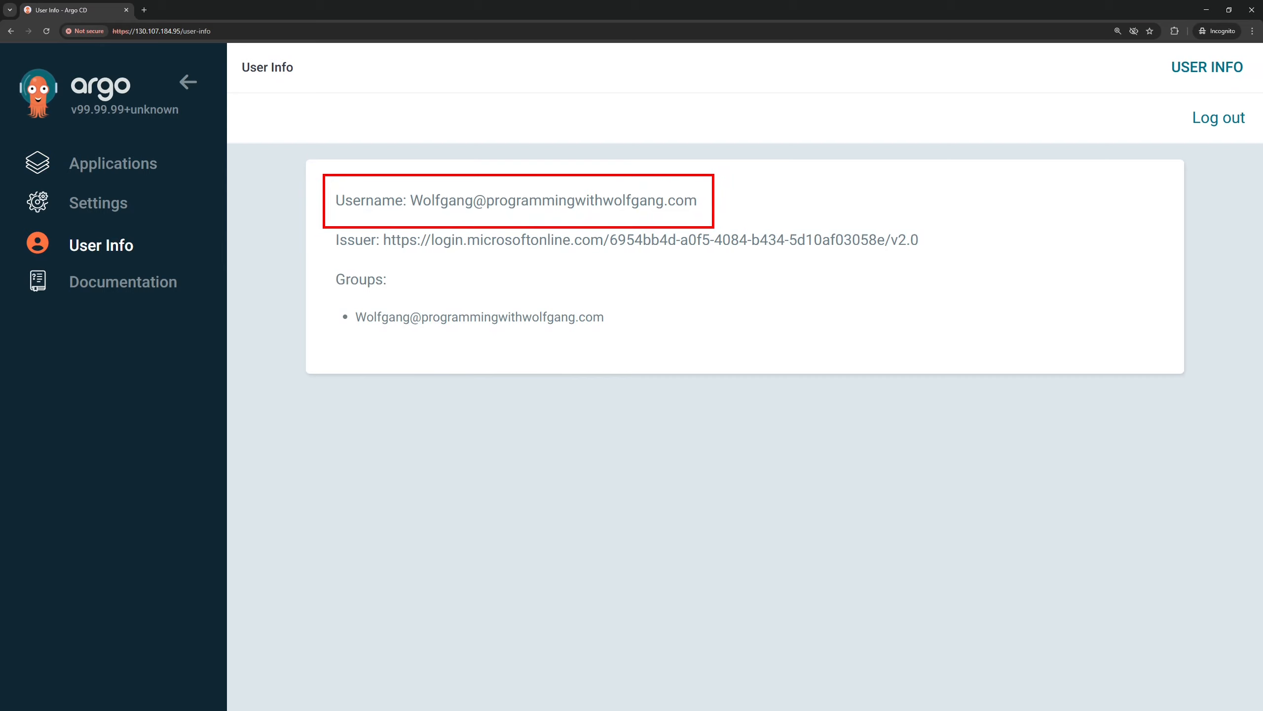
pyautogui.moveTo(325, 266); pyautogui.dragTo(616, 346)
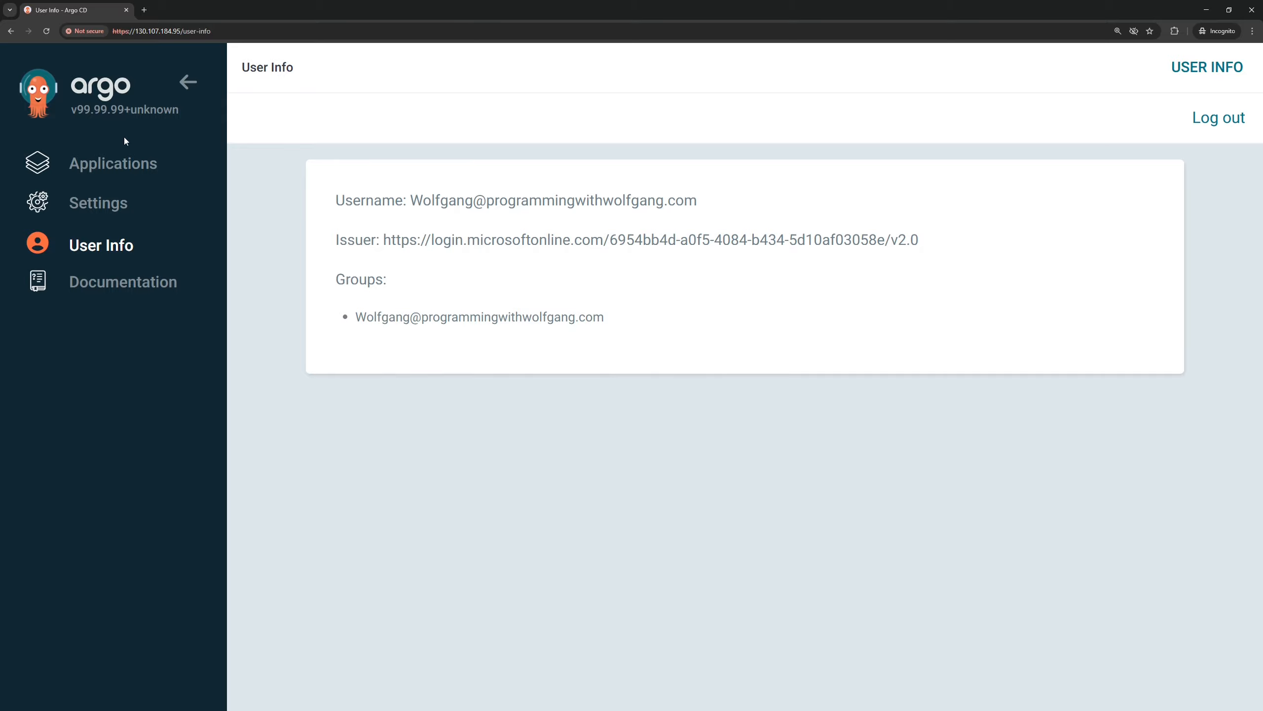
# Start a new Argo CD application named my-app in the default project with the sync policy set to Automatic
pyautogui.click(125, 170)
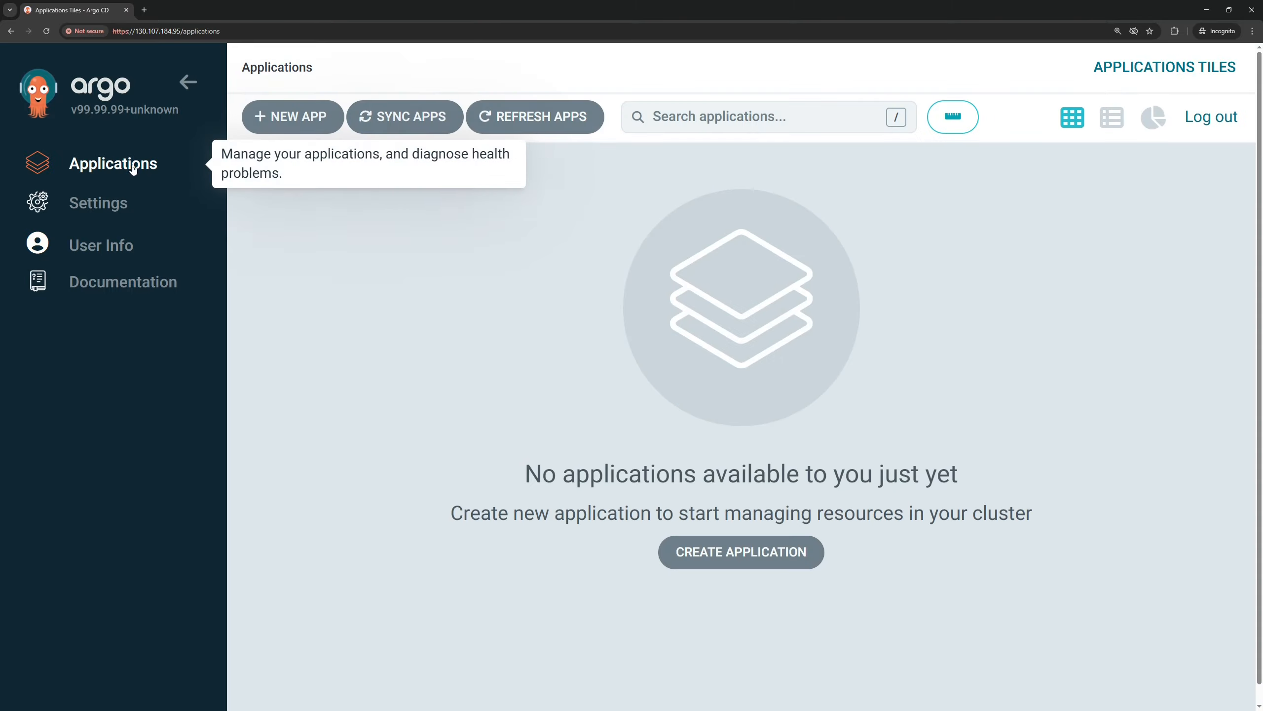
pyautogui.click(291, 124)
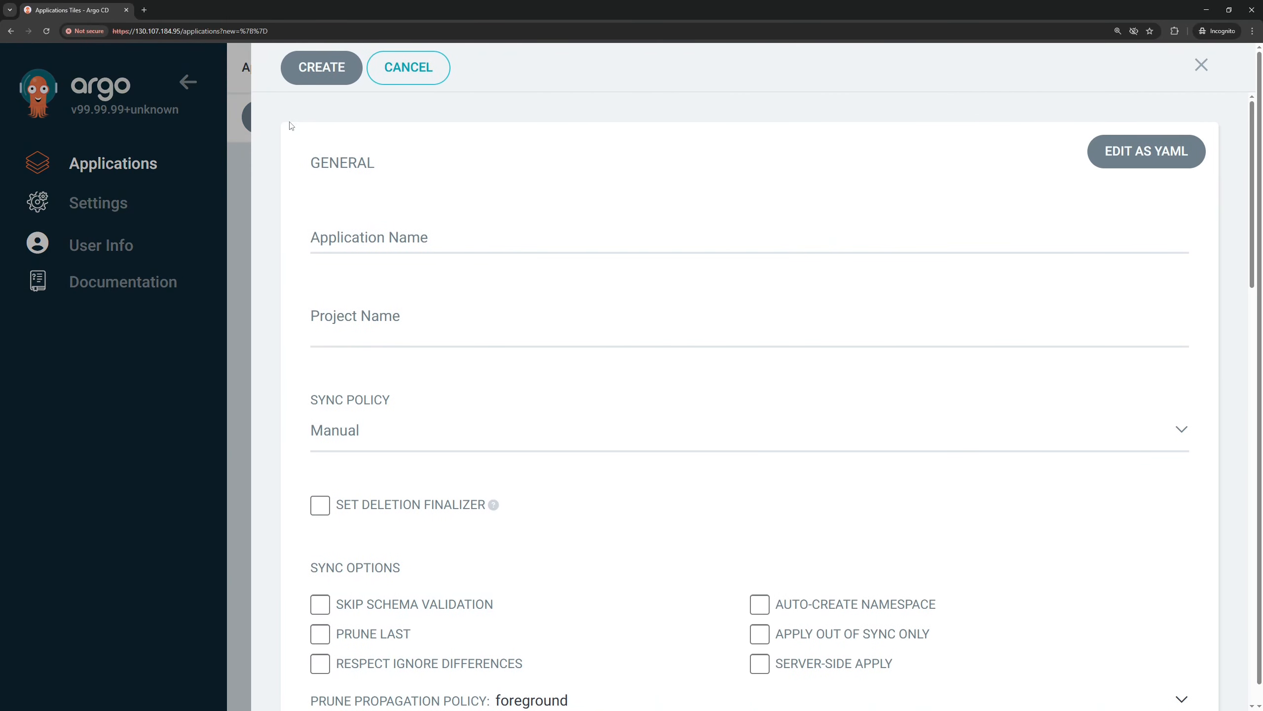
pyautogui.click(388, 247)
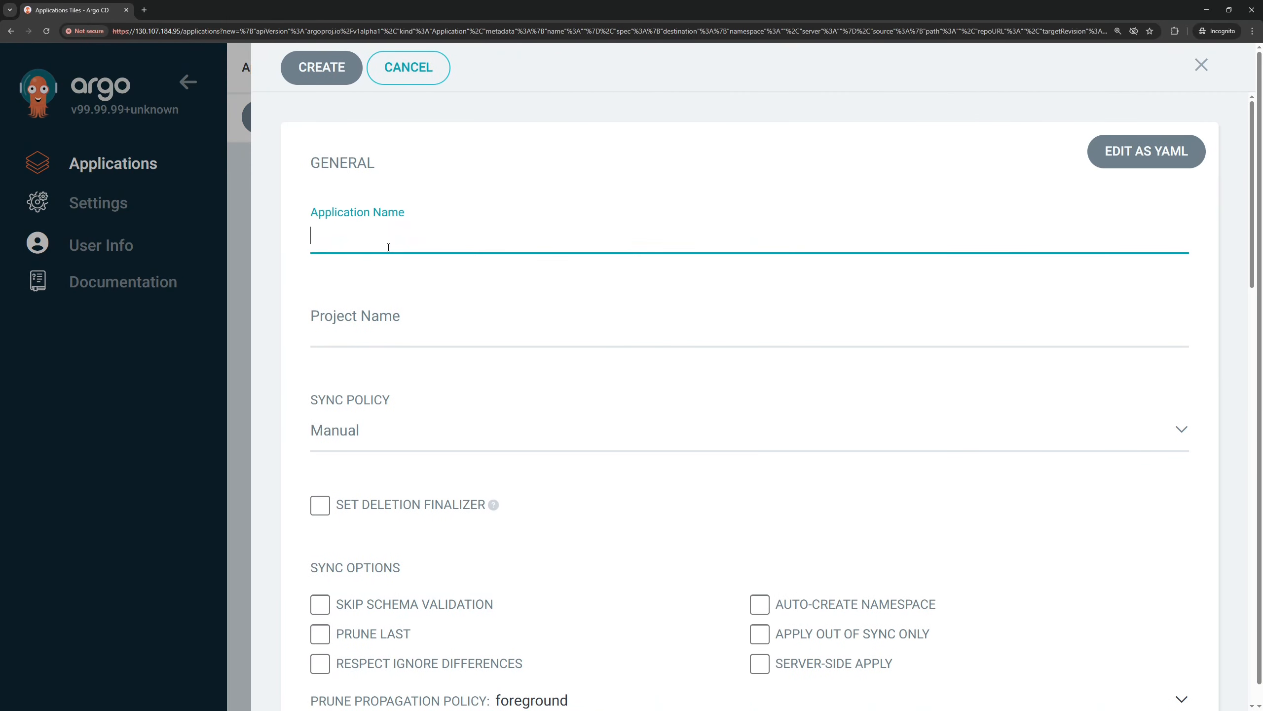
pyautogui.write('my-app')
pyautogui.click(399, 329)
pyautogui.click(373, 355)
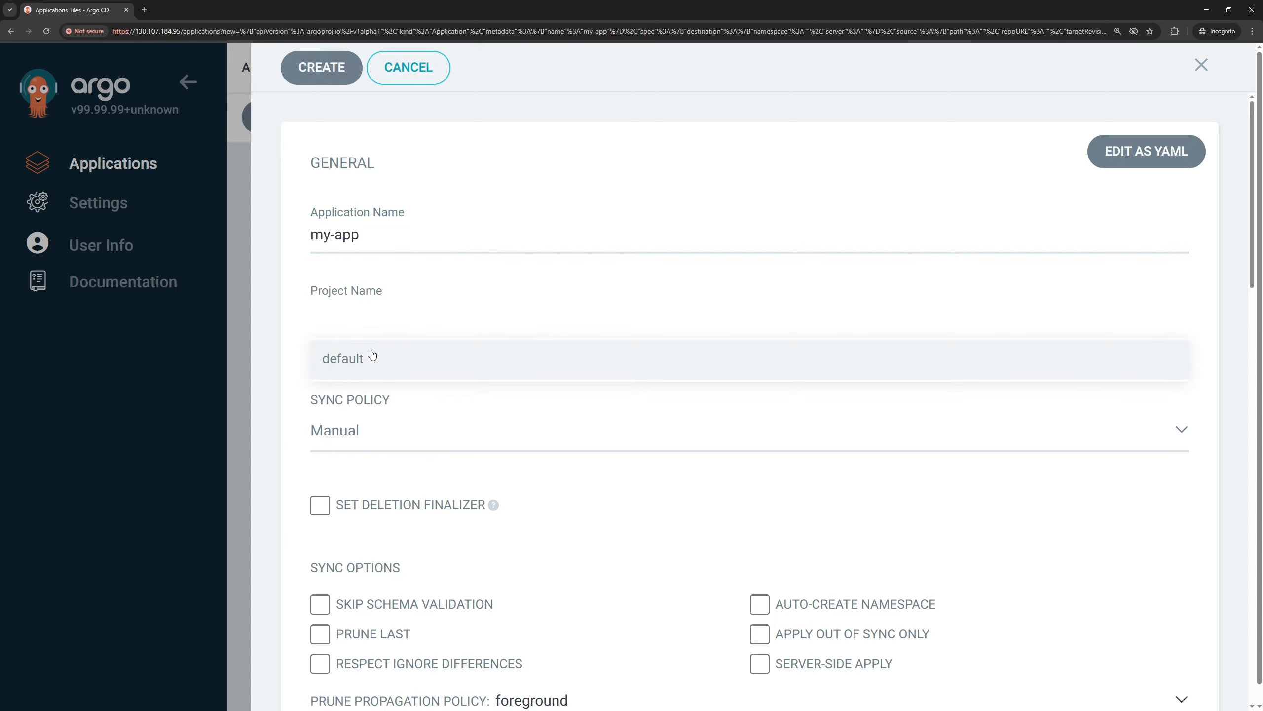
pyautogui.click(346, 431)
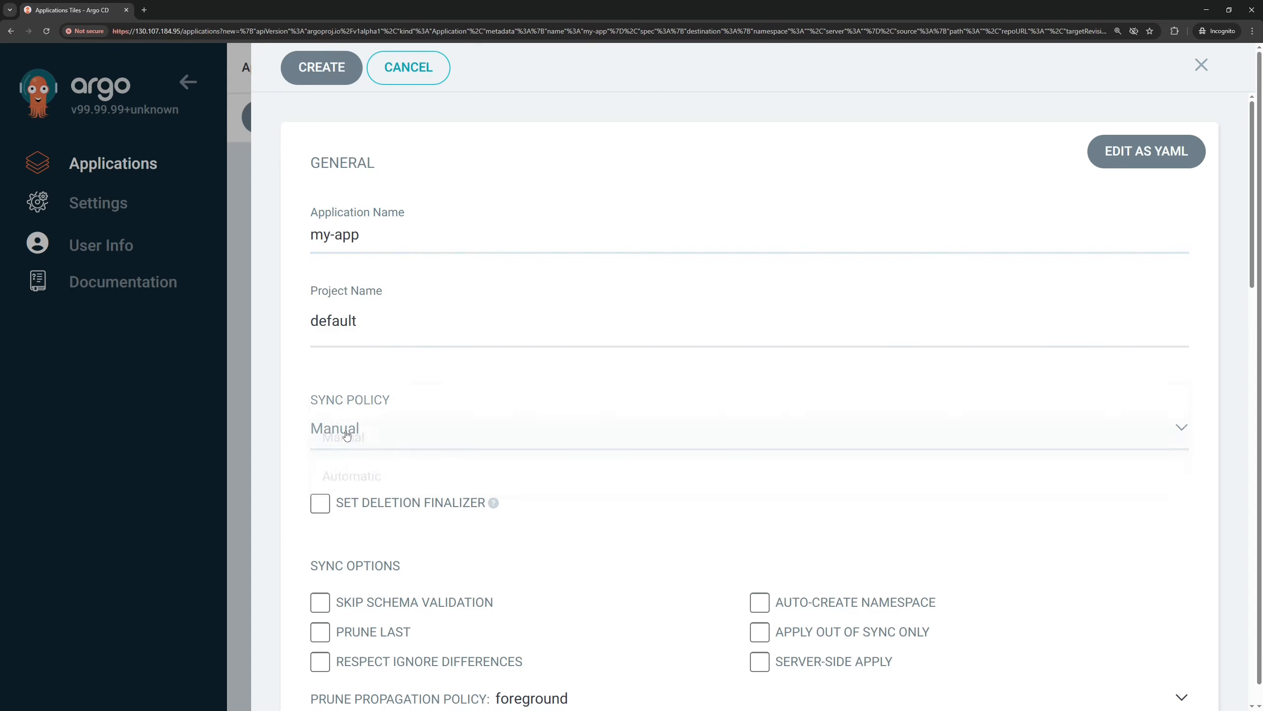
pyautogui.click(358, 505)
pyautogui.scroll(-4, 547, 448)
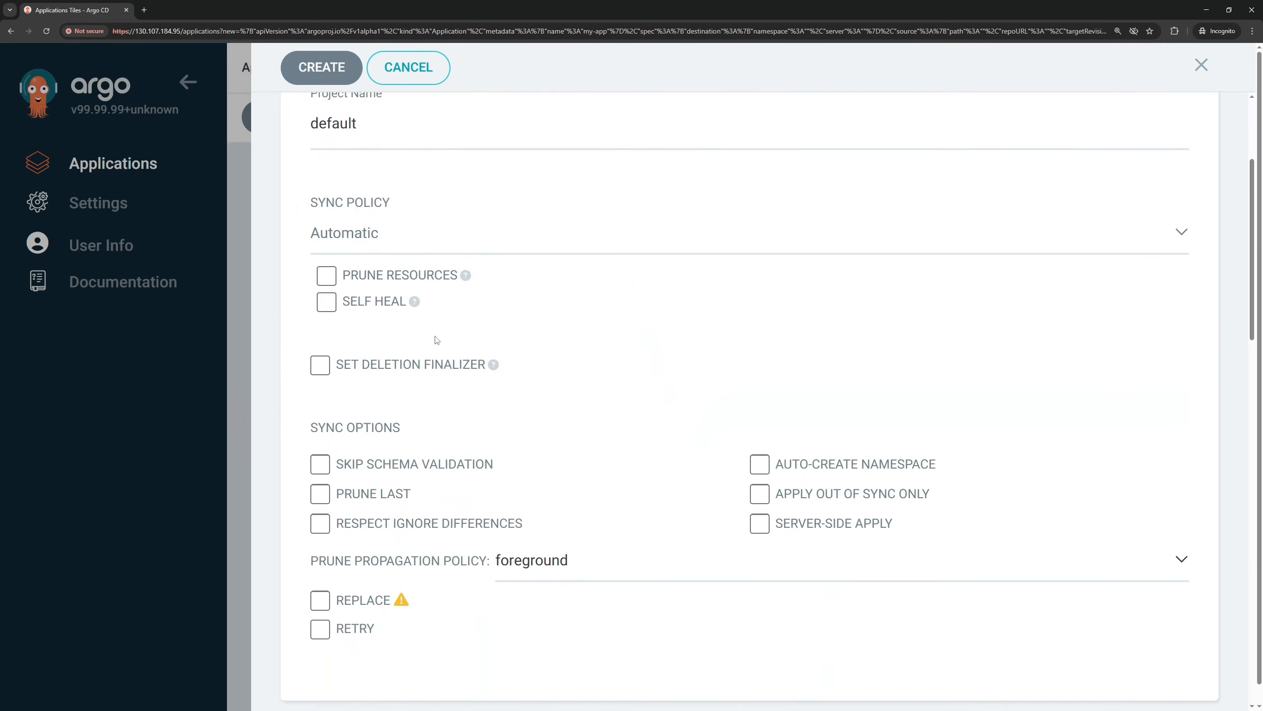
pyautogui.click(362, 493)
pyautogui.click(761, 463)
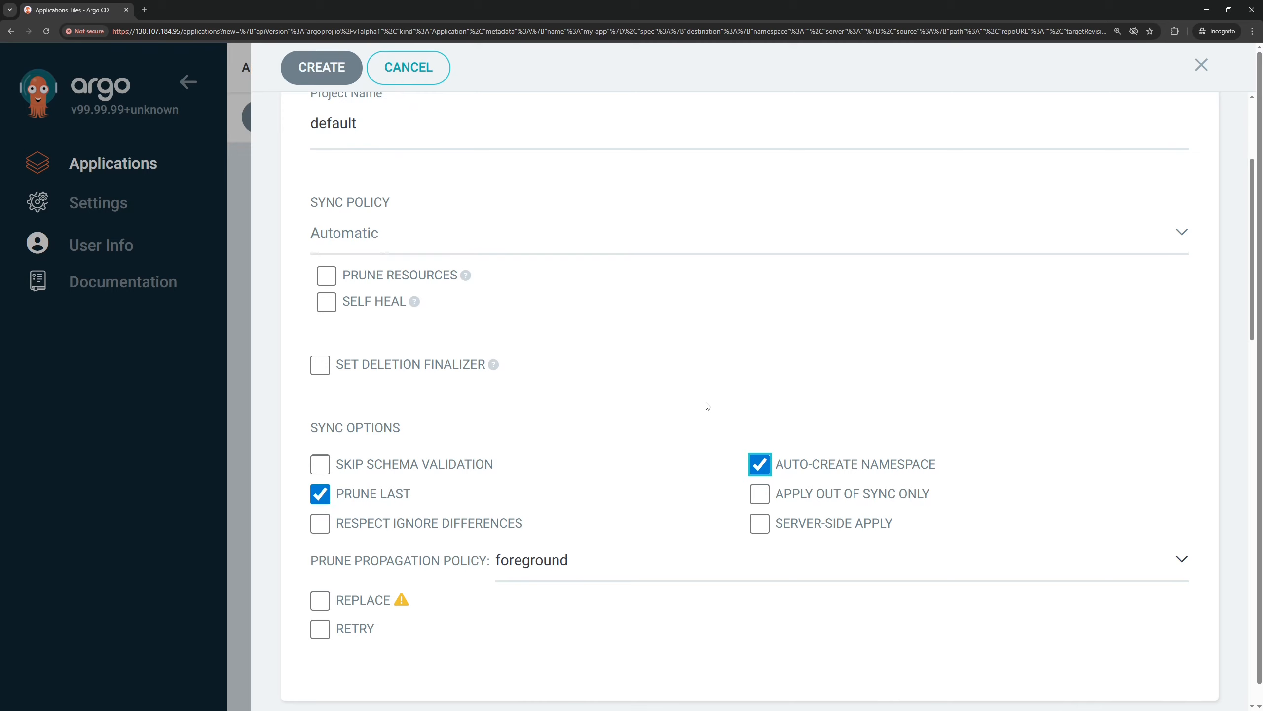
pyautogui.scroll(-9, 500, 390)
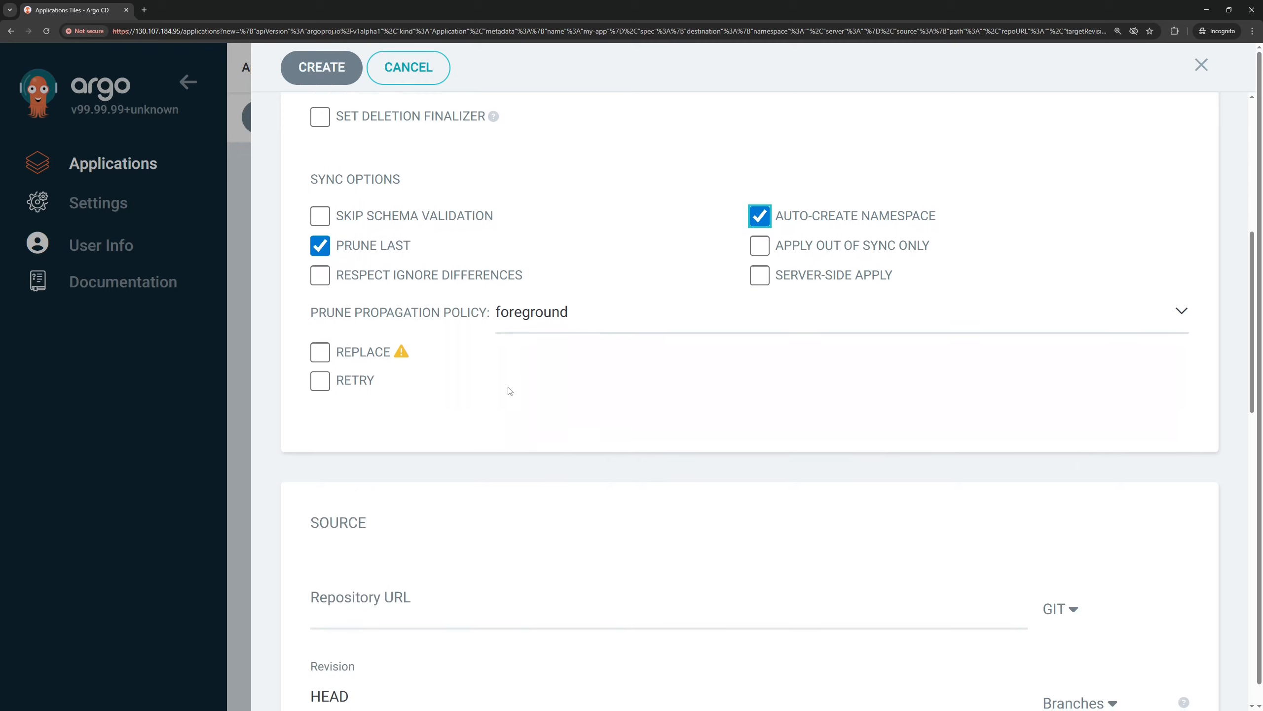
pyautogui.click(353, 415)
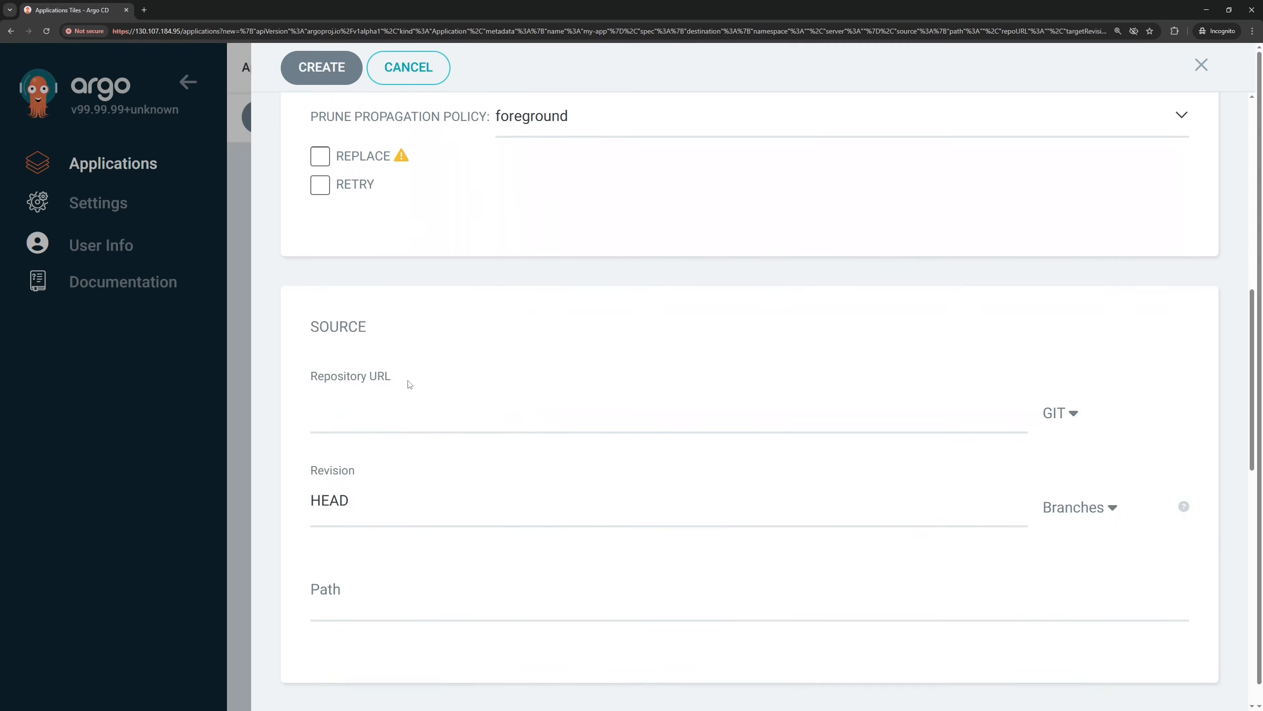
pyautogui.write('https://charts.bitnami.com/bitnami')
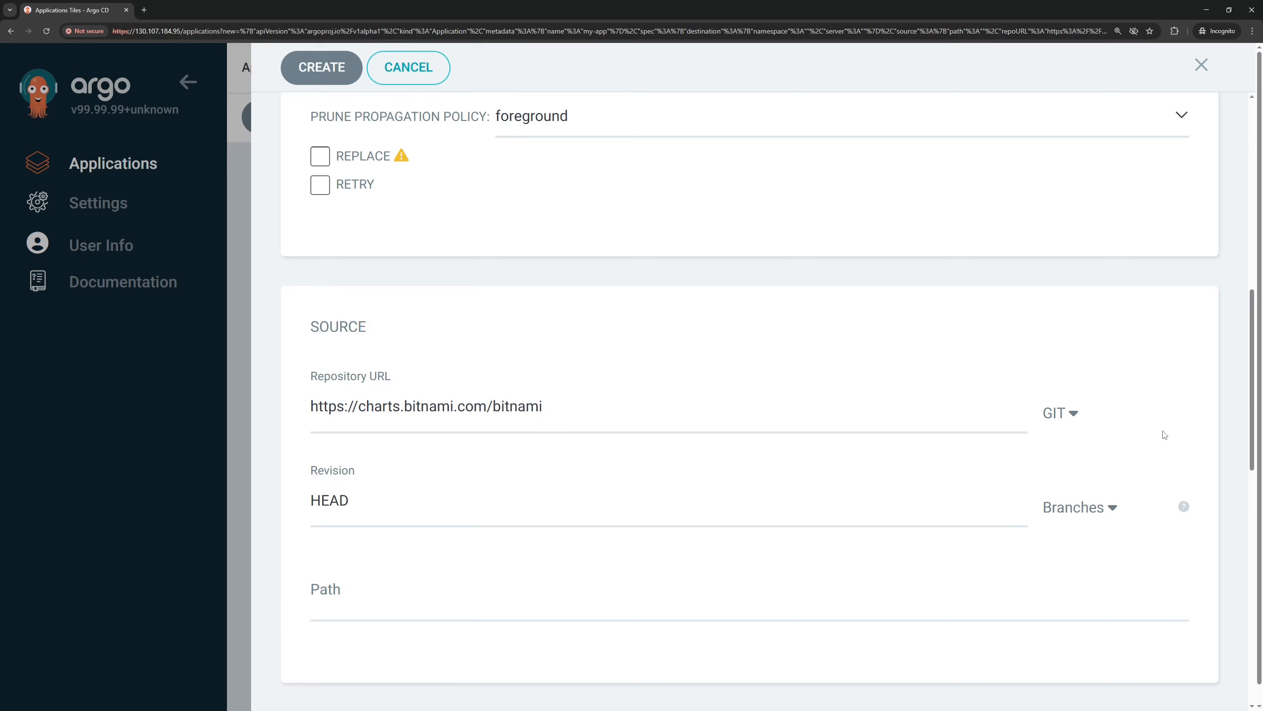
pyautogui.click(1067, 415)
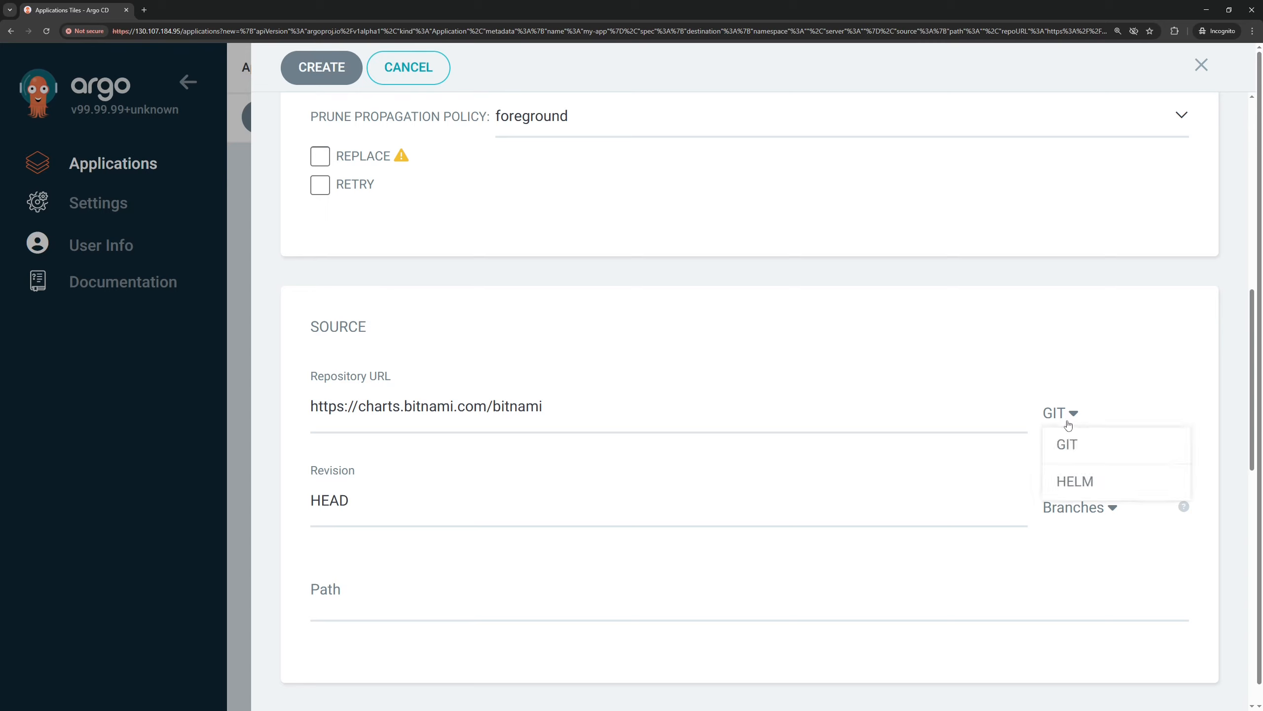
pyautogui.click(1077, 480)
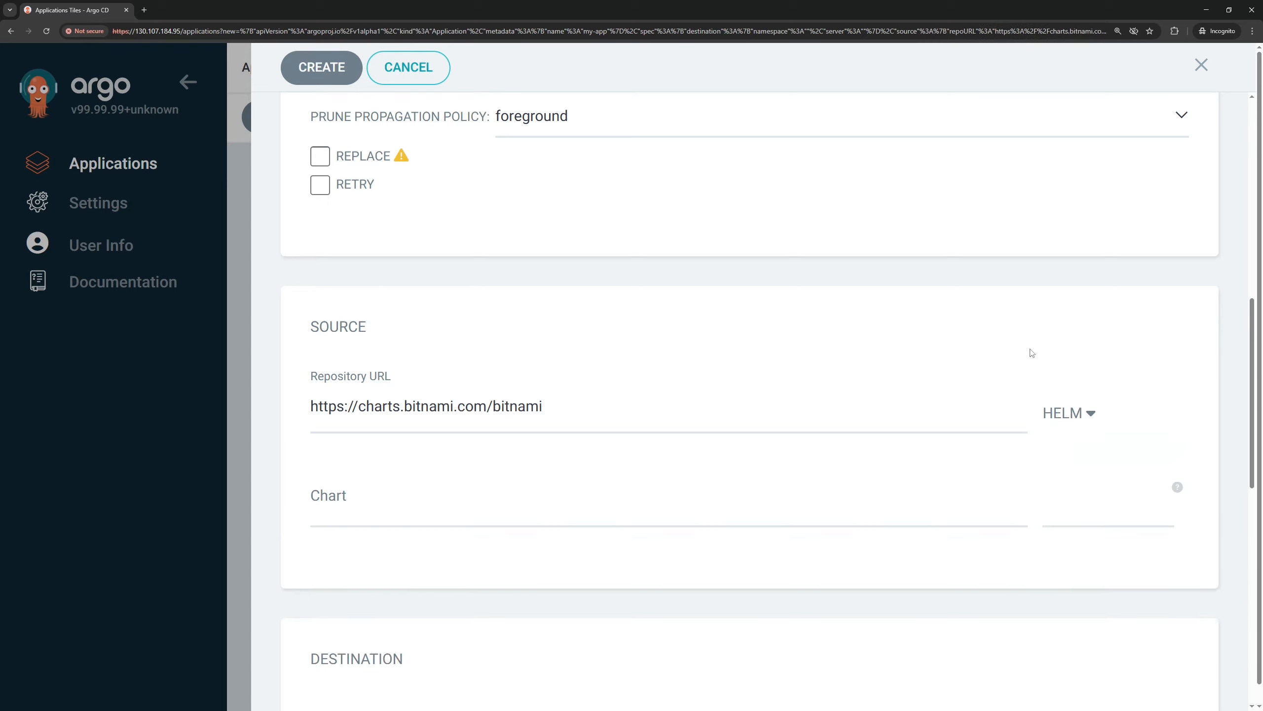
# Choose the redis chart in version 21.2.10 as the application's source
pyautogui.click(342, 515)
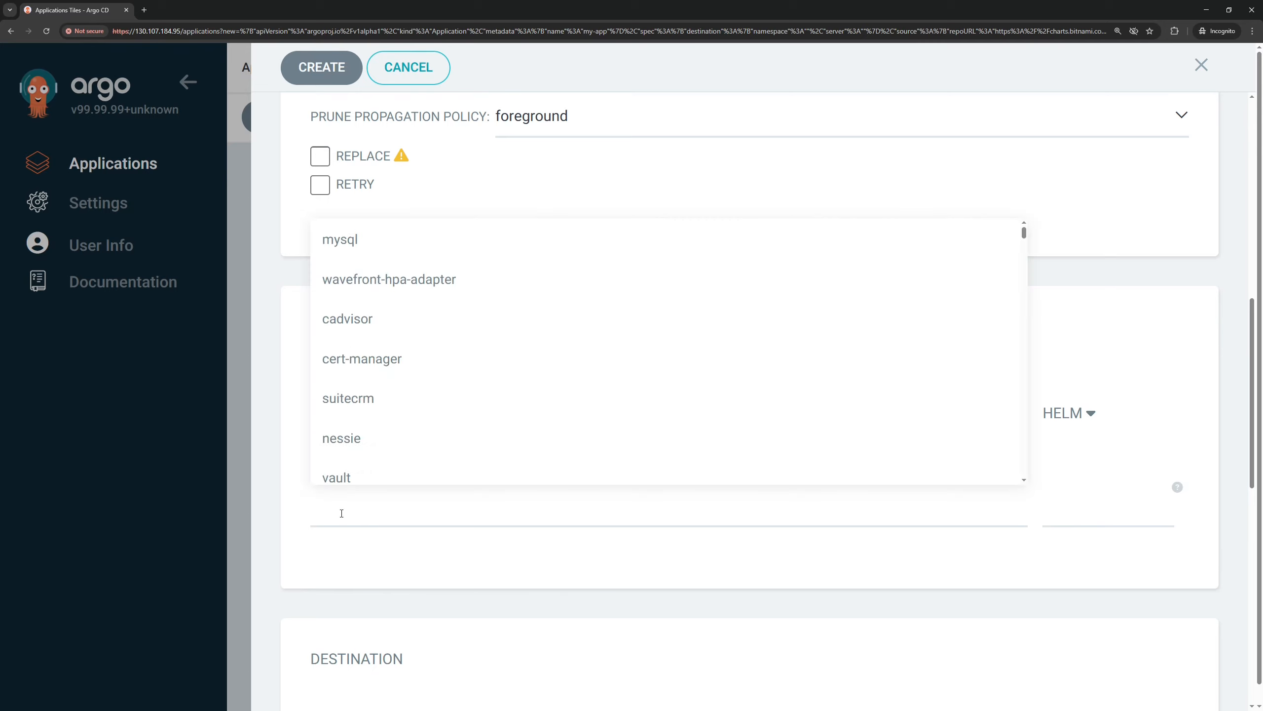
pyautogui.write('redis')
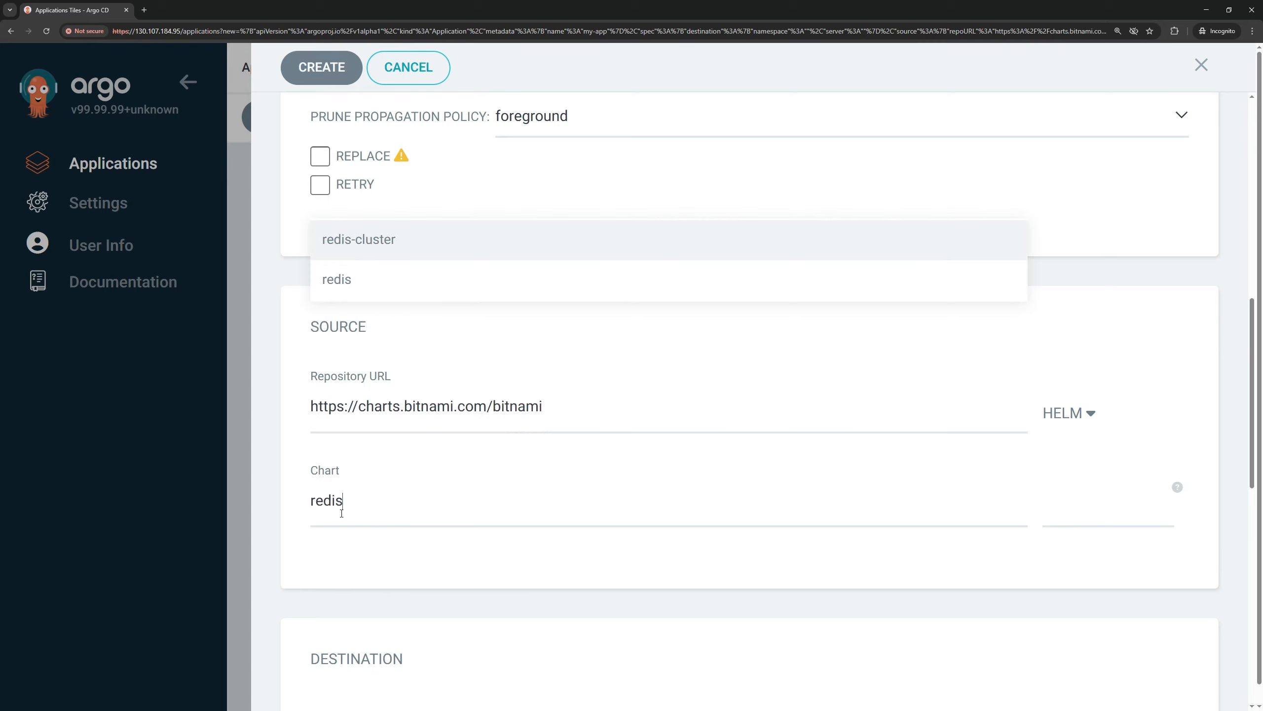
pyautogui.click(362, 278)
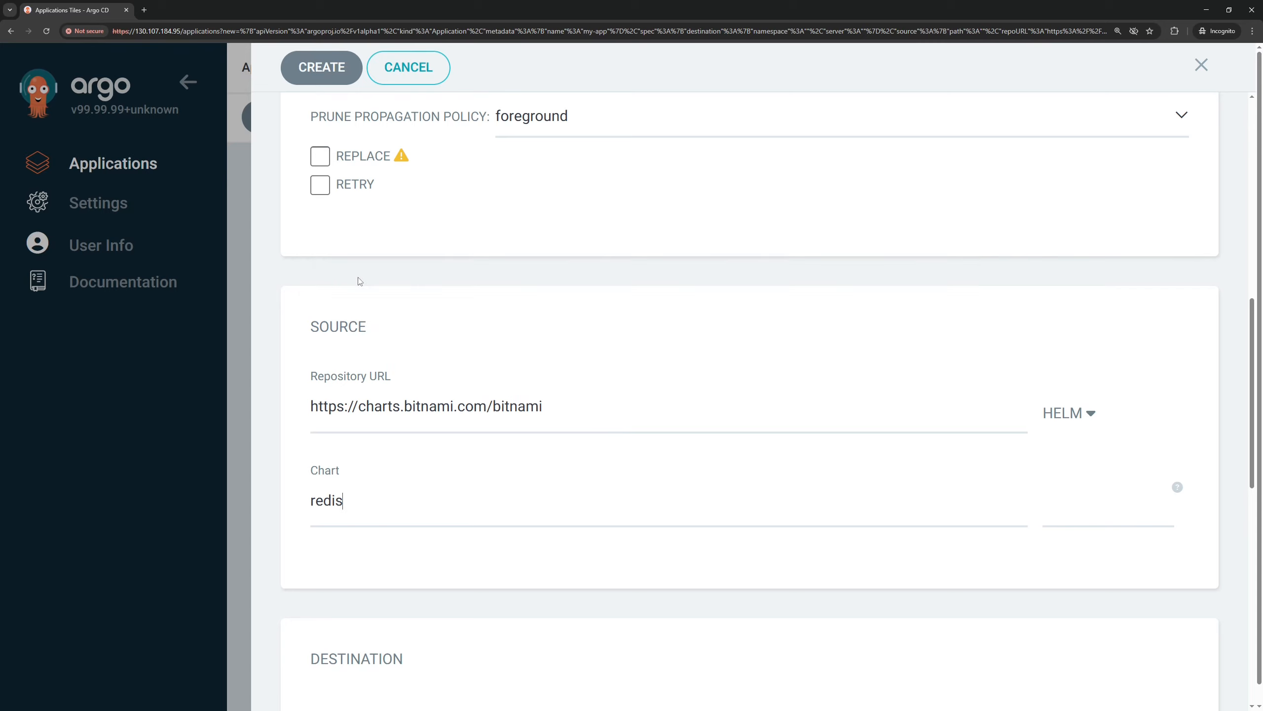
pyautogui.click(1067, 508)
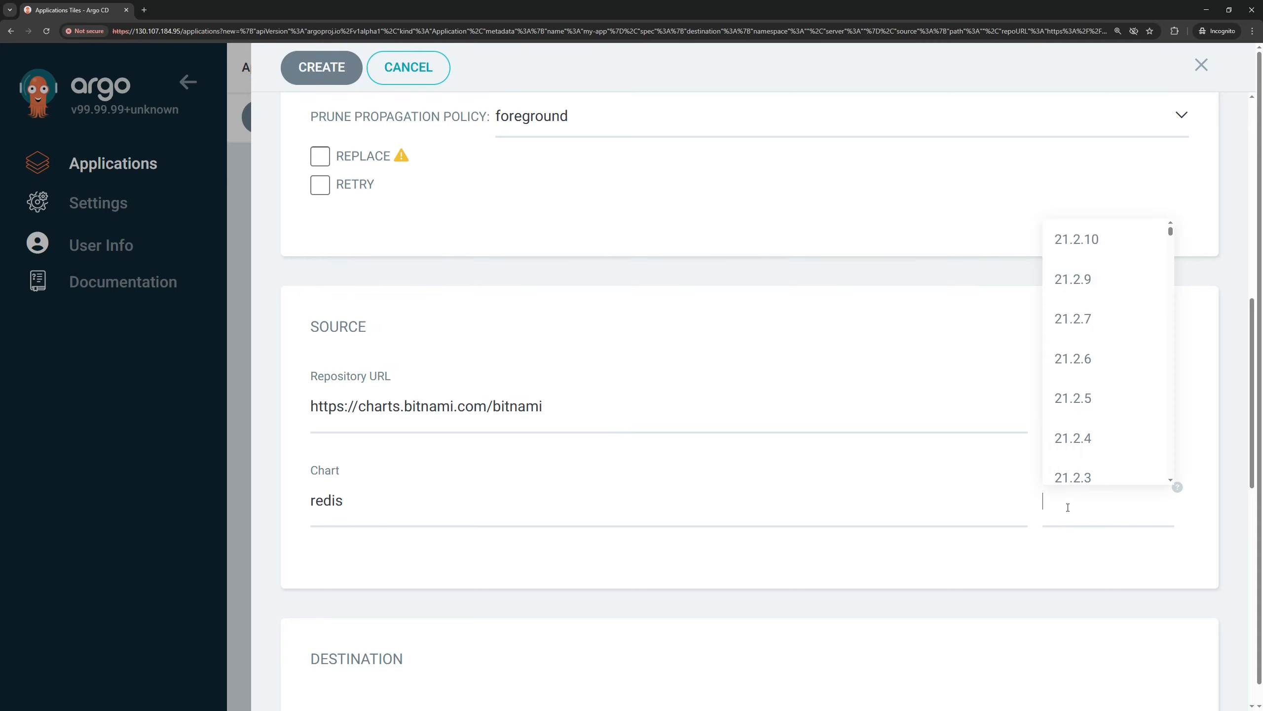
pyautogui.click(1101, 248)
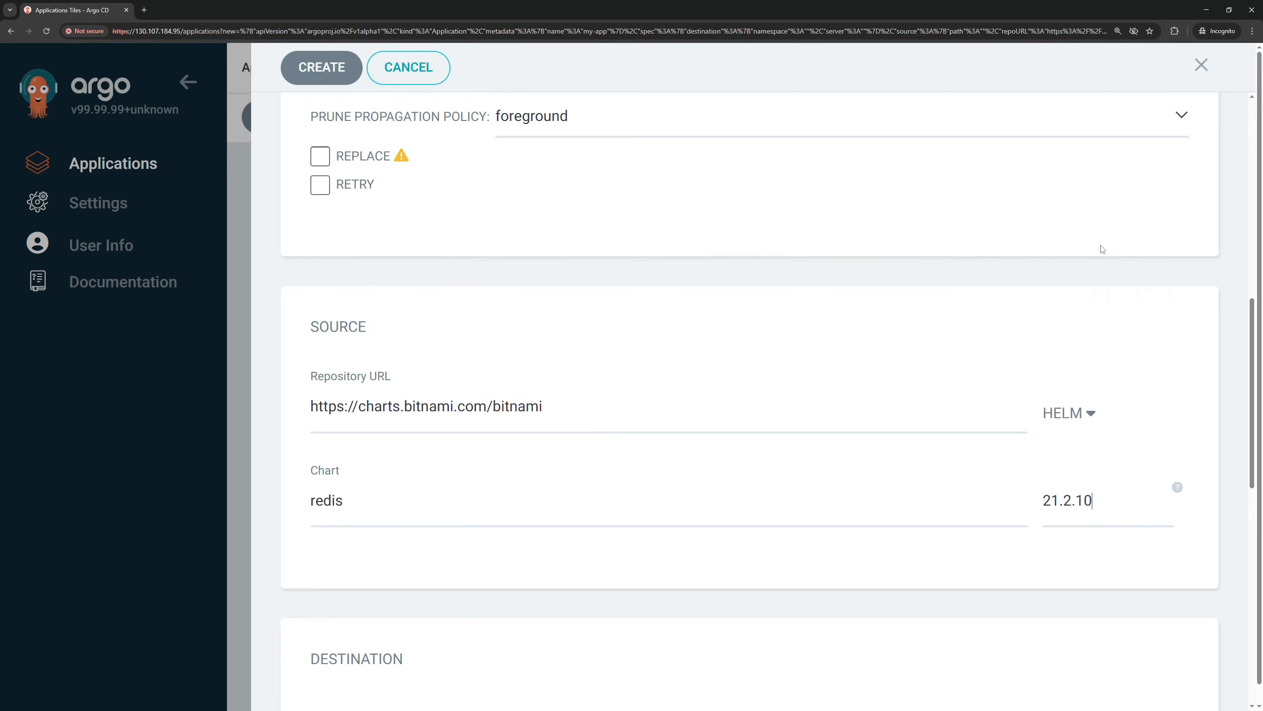
pyautogui.scroll(-5, 756, 356)
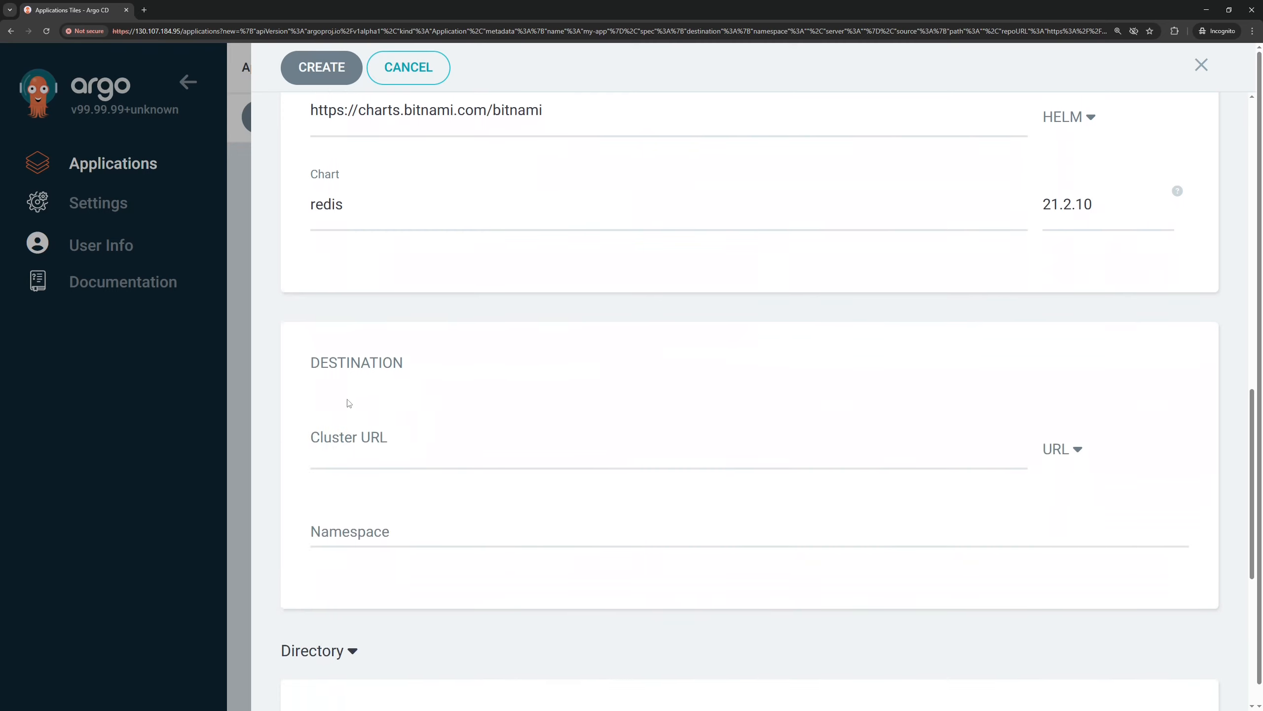
pyautogui.click(331, 451)
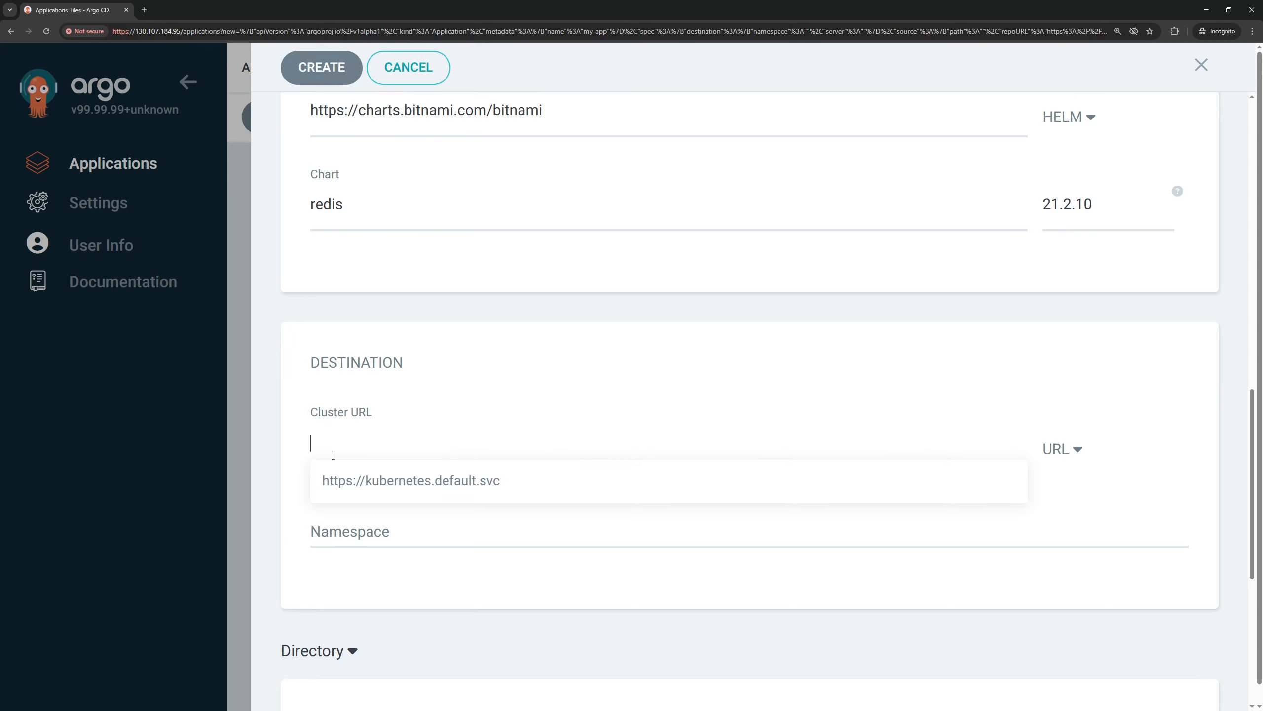
pyautogui.click(413, 480)
pyautogui.click(364, 531)
pyautogui.write('arg')
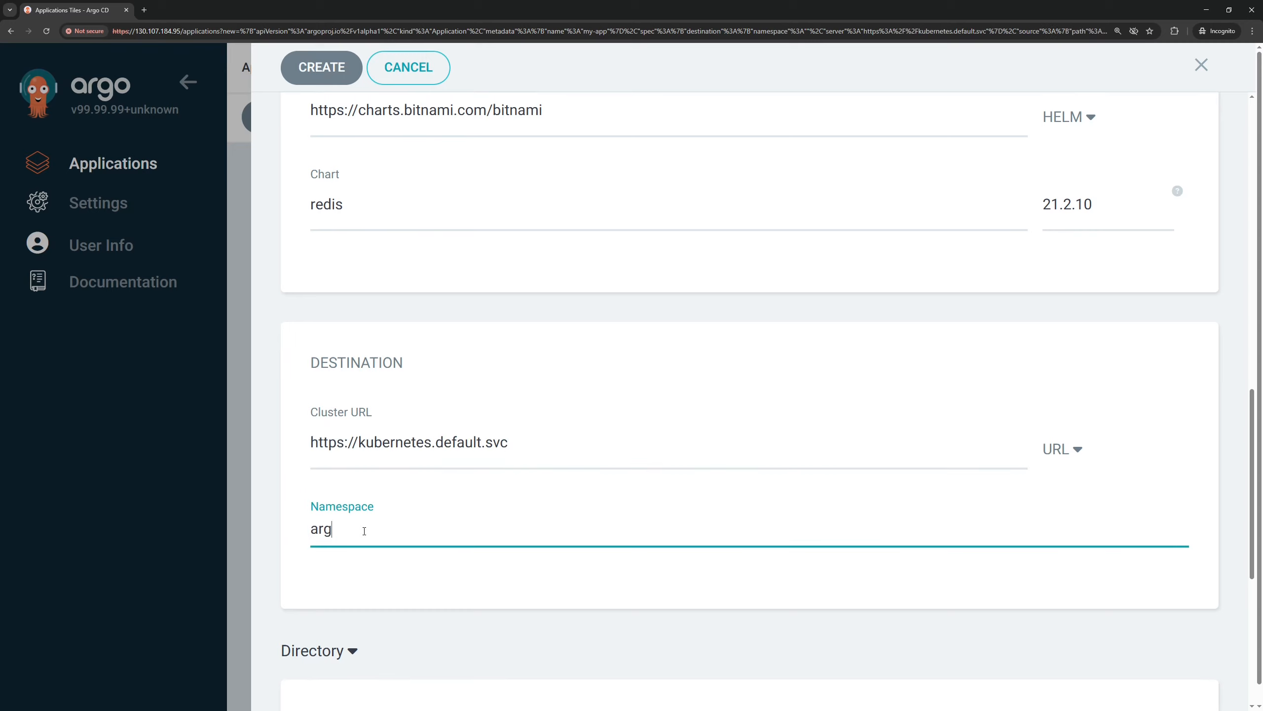
pyautogui.write('ocd')
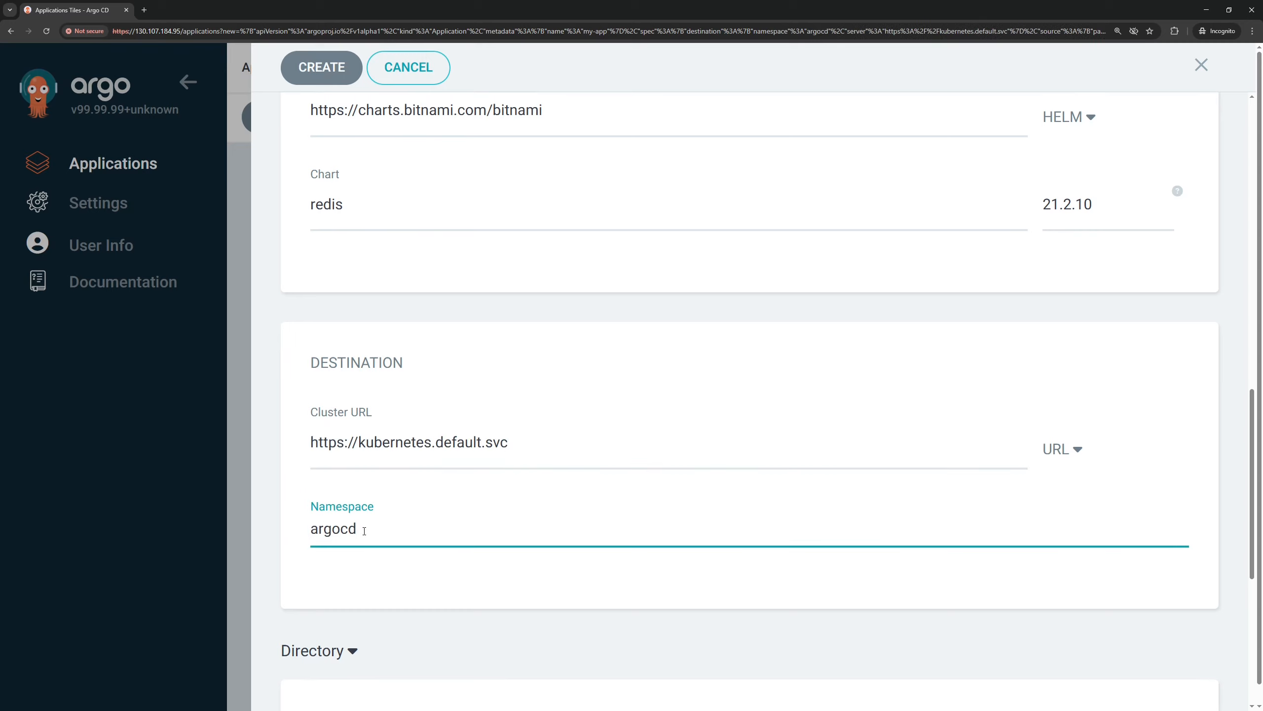
# Try to create the my-app application with the entered settings, and close the new application form
pyautogui.scroll(-6, 464, 601)
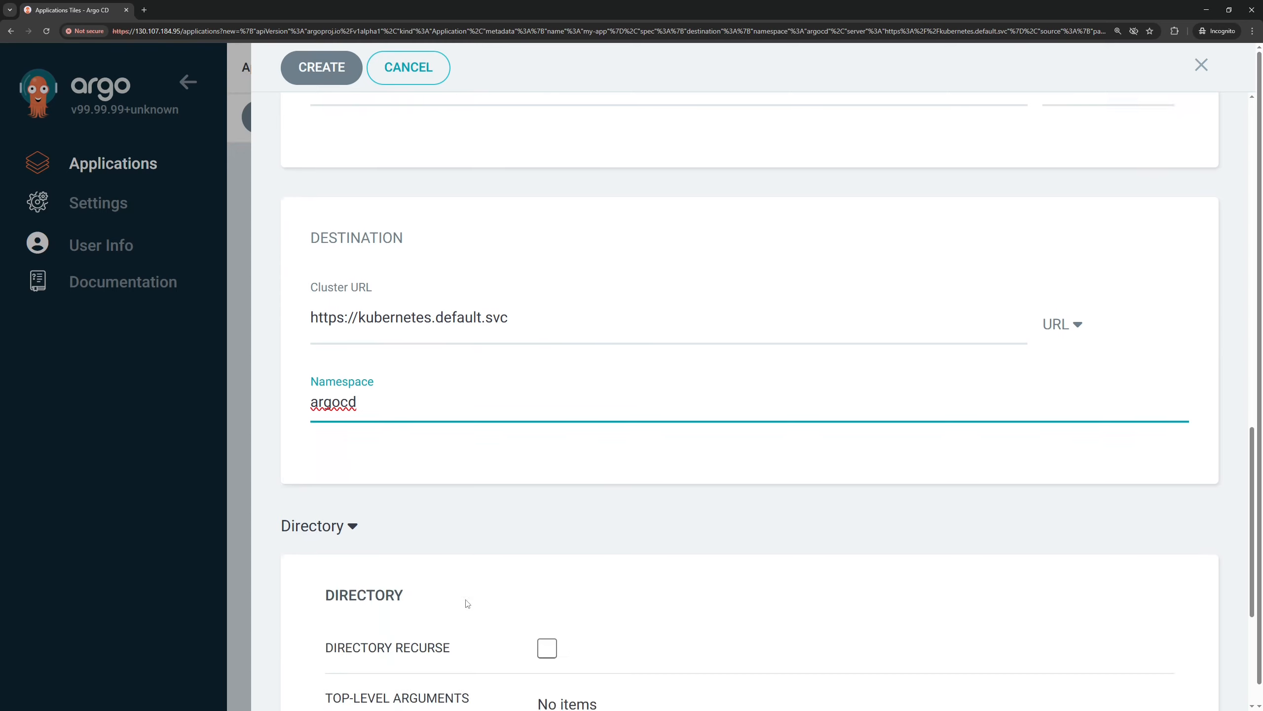
pyautogui.scroll(-1, 529, 333)
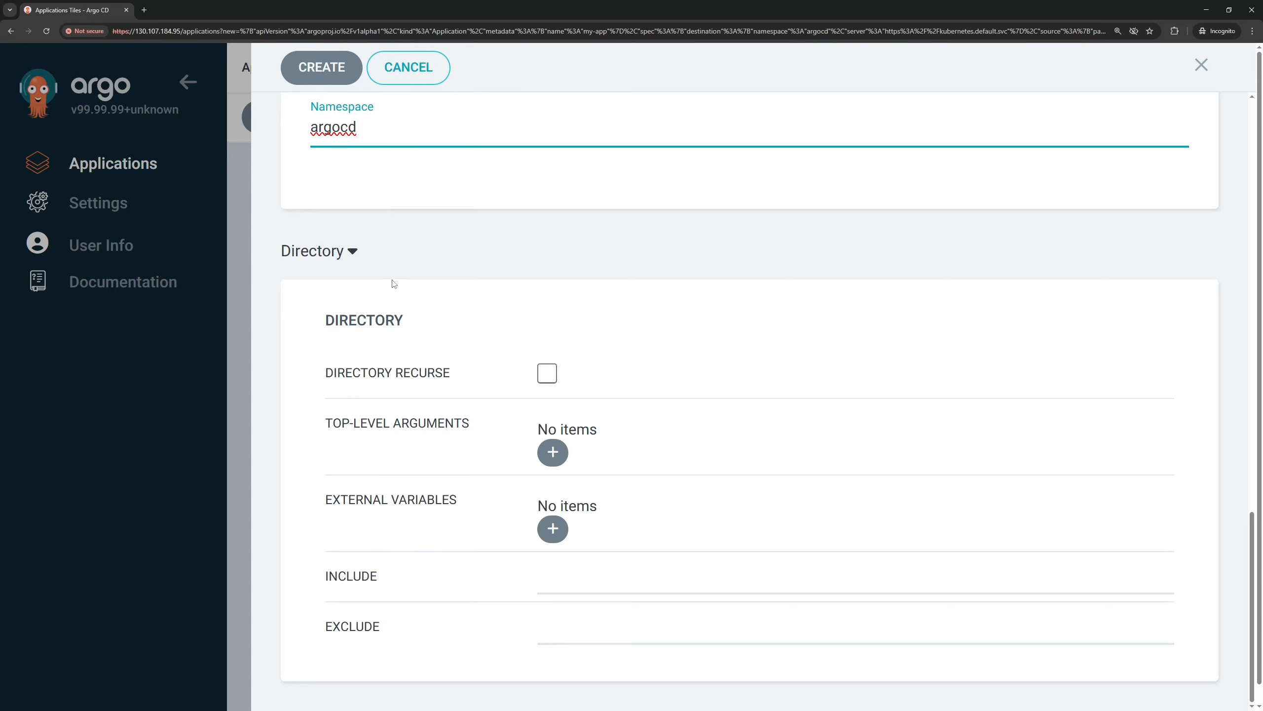
pyautogui.scroll(3, 418, 255)
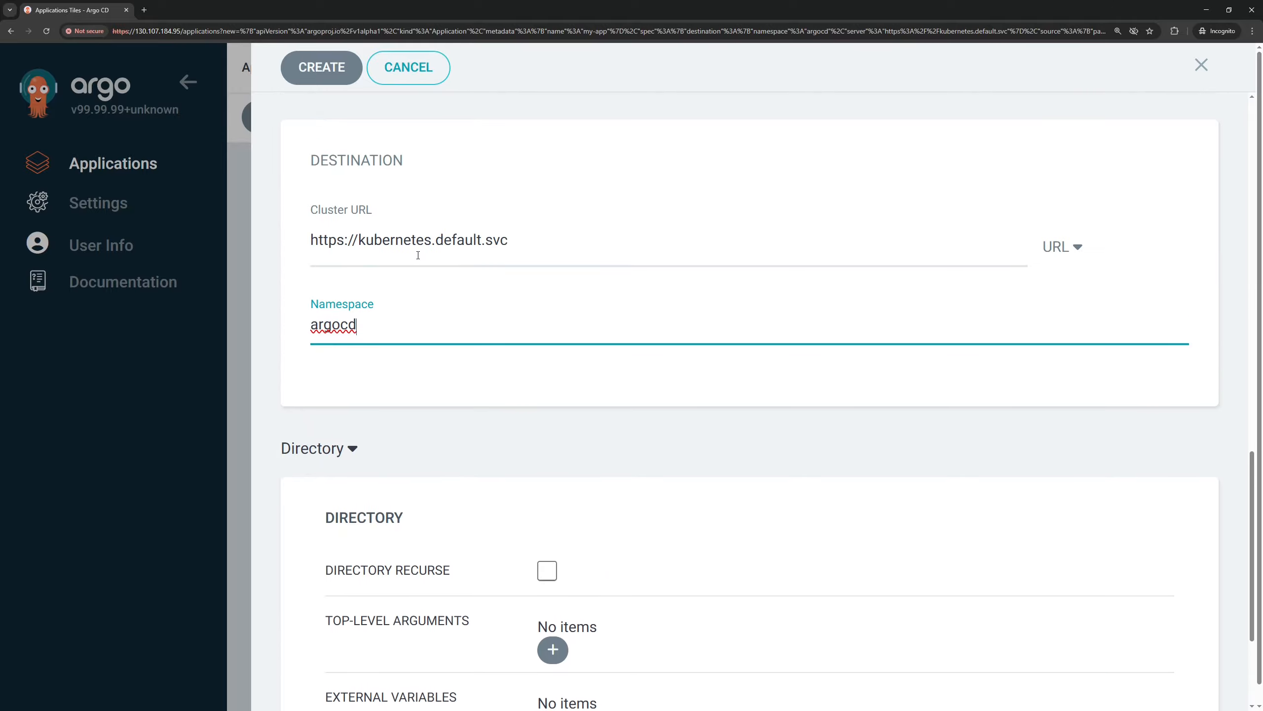
pyautogui.click(323, 79)
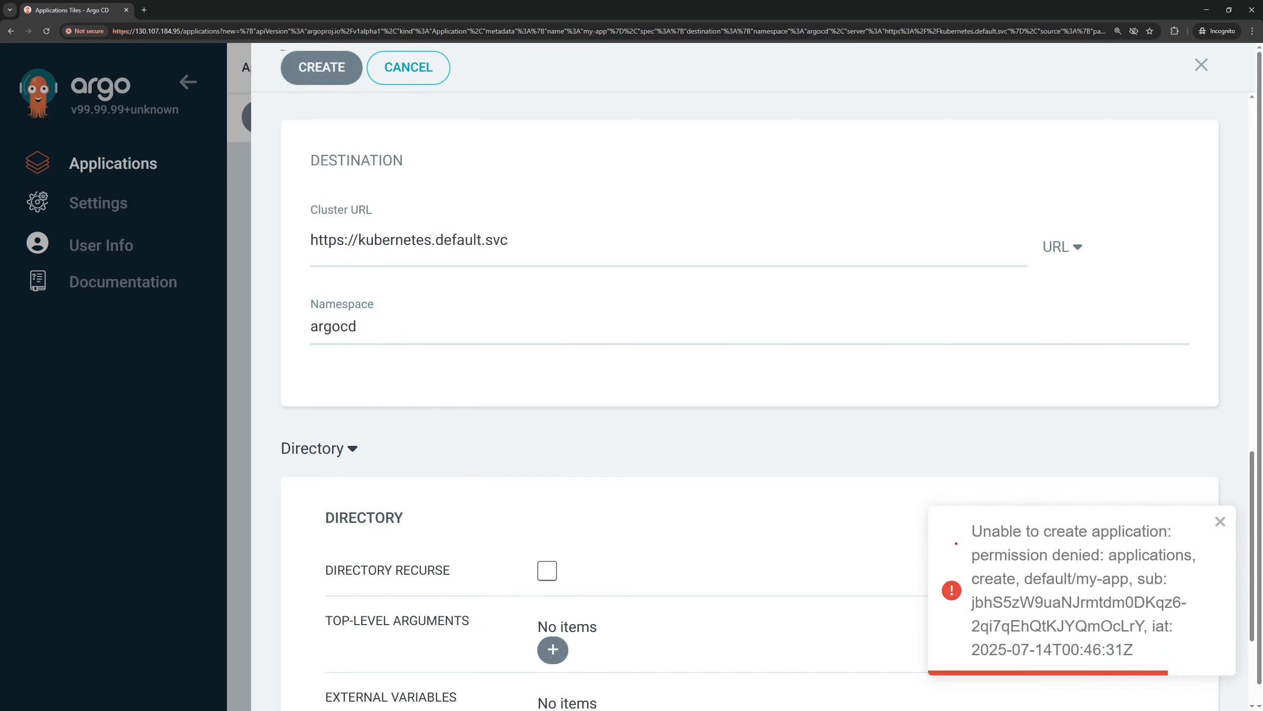
pyautogui.moveTo(956, 543); pyautogui.dragTo(1110, 573)
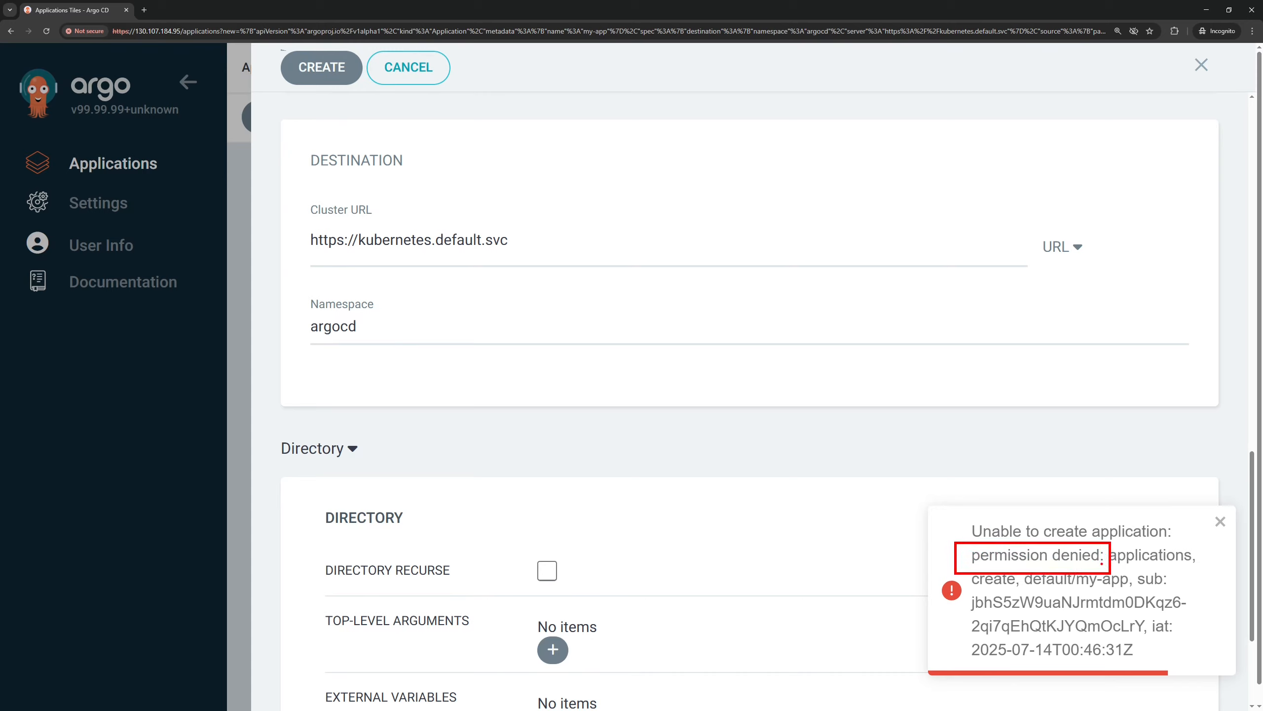
pyautogui.press('Escape')
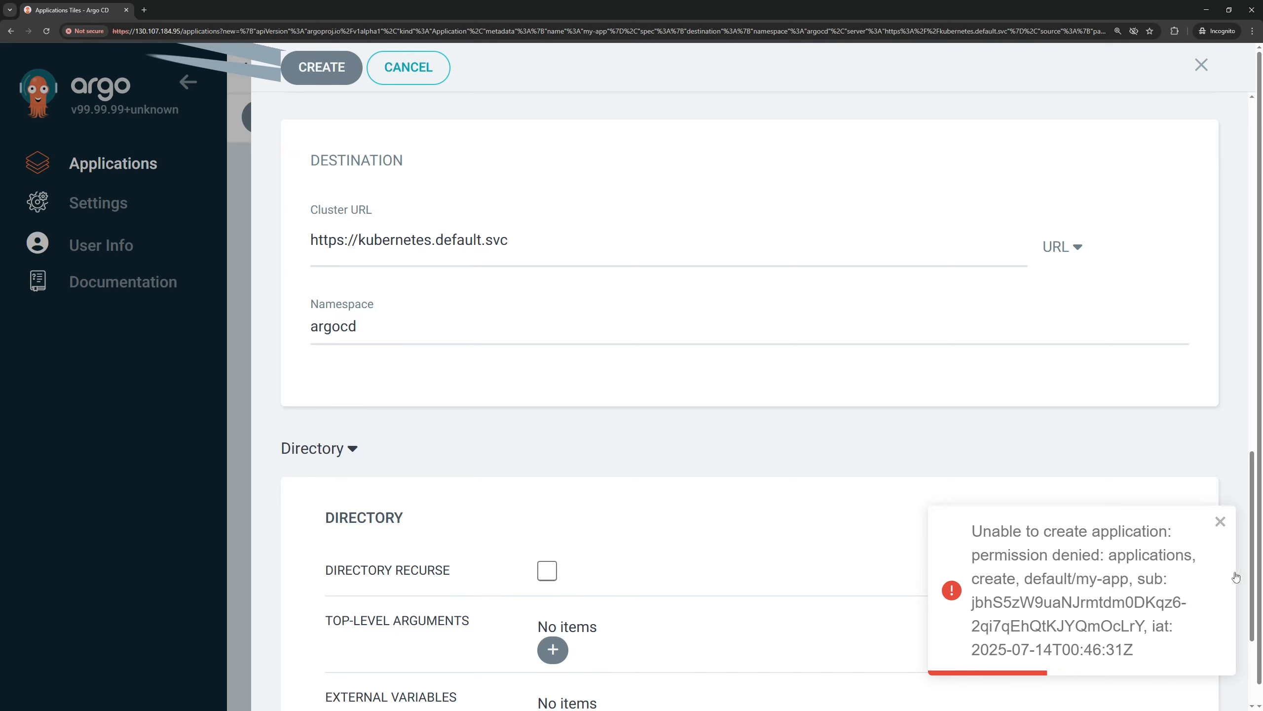
pyautogui.click(1221, 521)
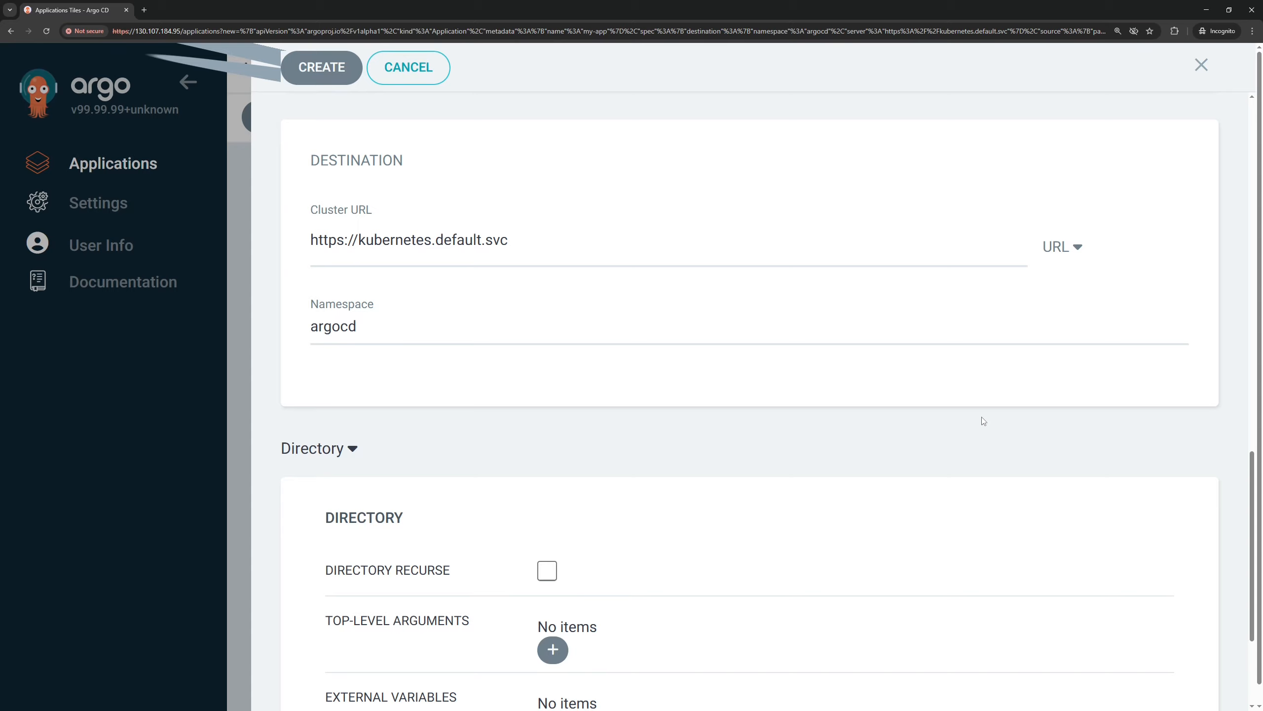
pyautogui.click(1202, 65)
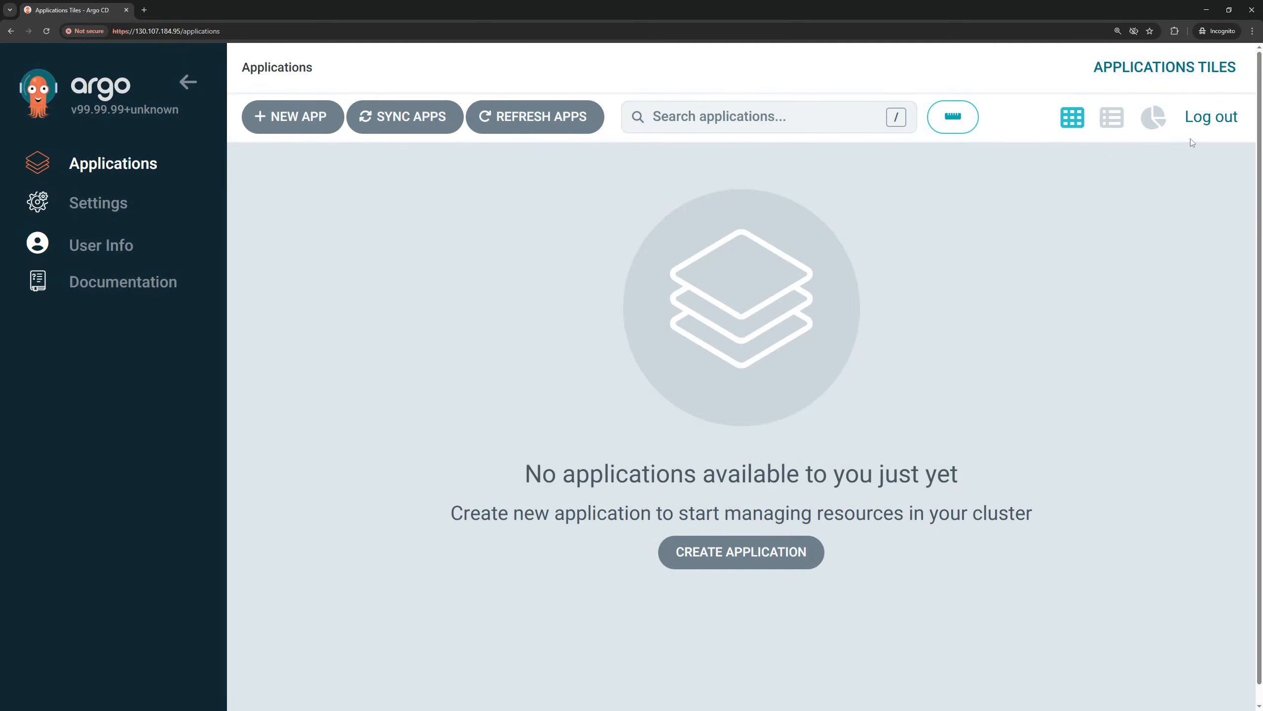
# Log out of Argo CD and log in again via Azure with the demo account's e-mail and account password
pyautogui.click(1208, 118)
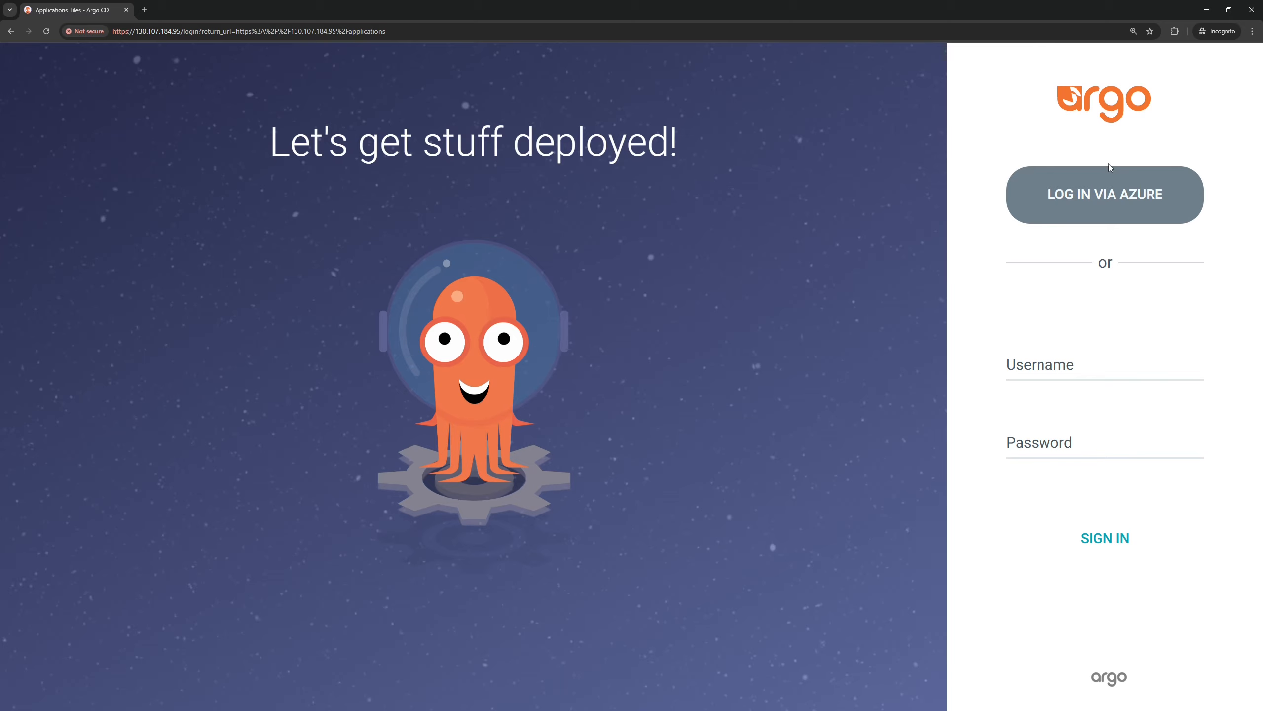
pyautogui.click(1100, 194)
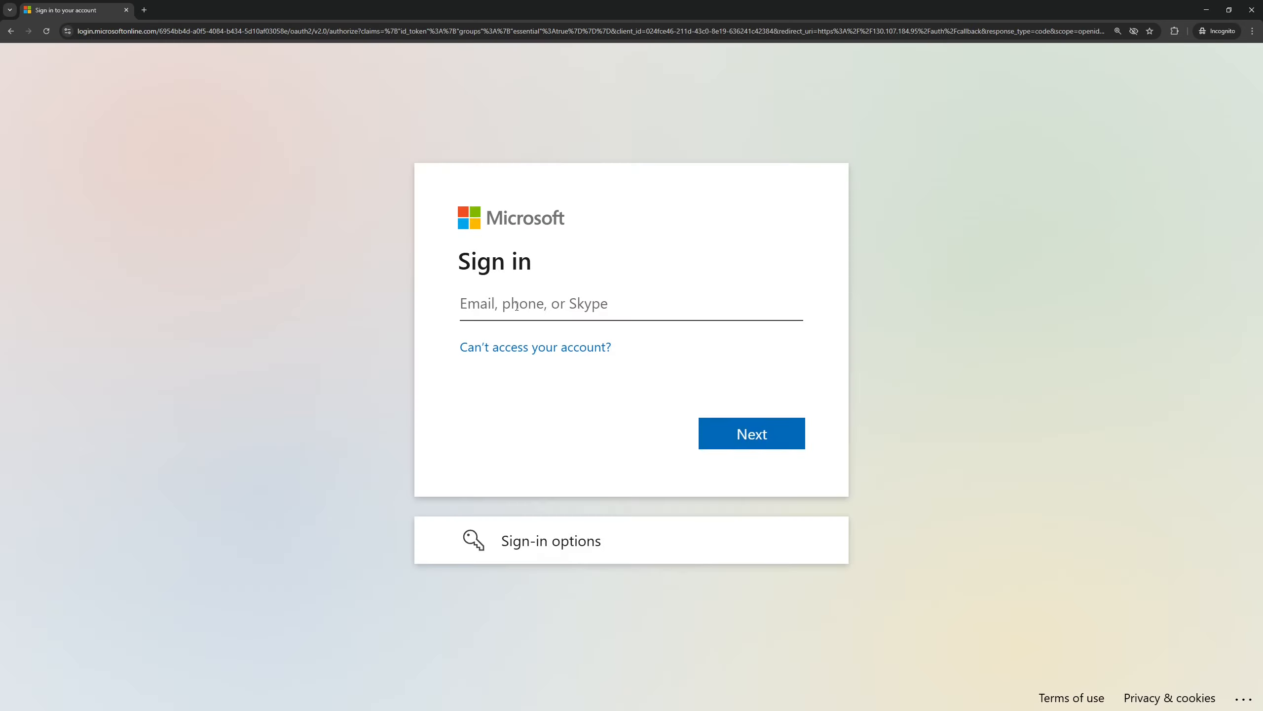
pyautogui.hotkey('ctrl', 'v')
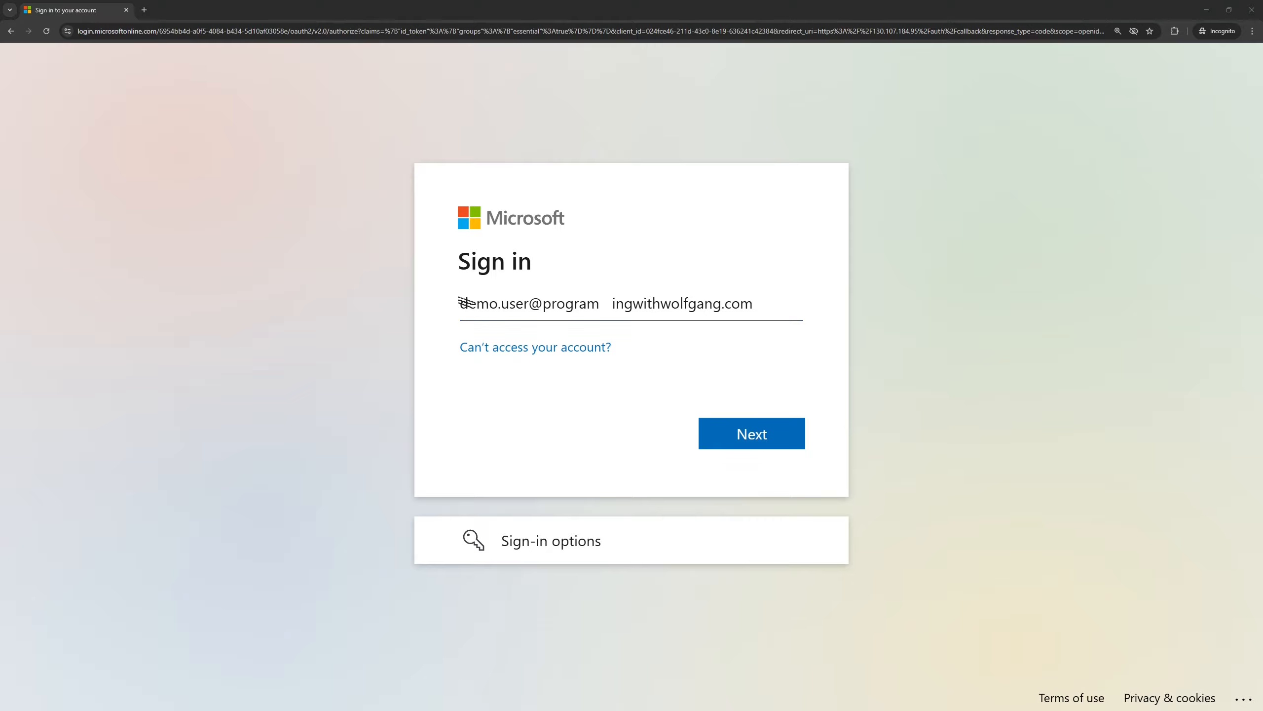
pyautogui.click(775, 443)
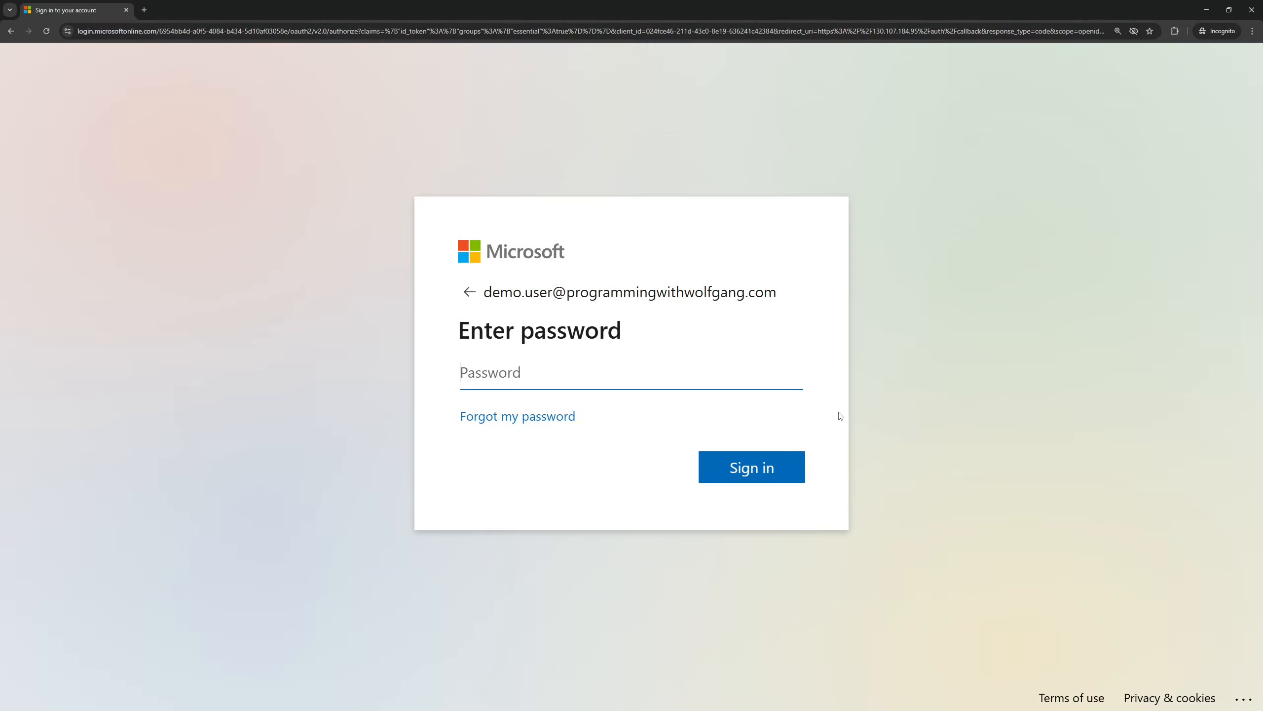
pyautogui.hotkey('ctrl', 'v')
pyautogui.click(744, 470)
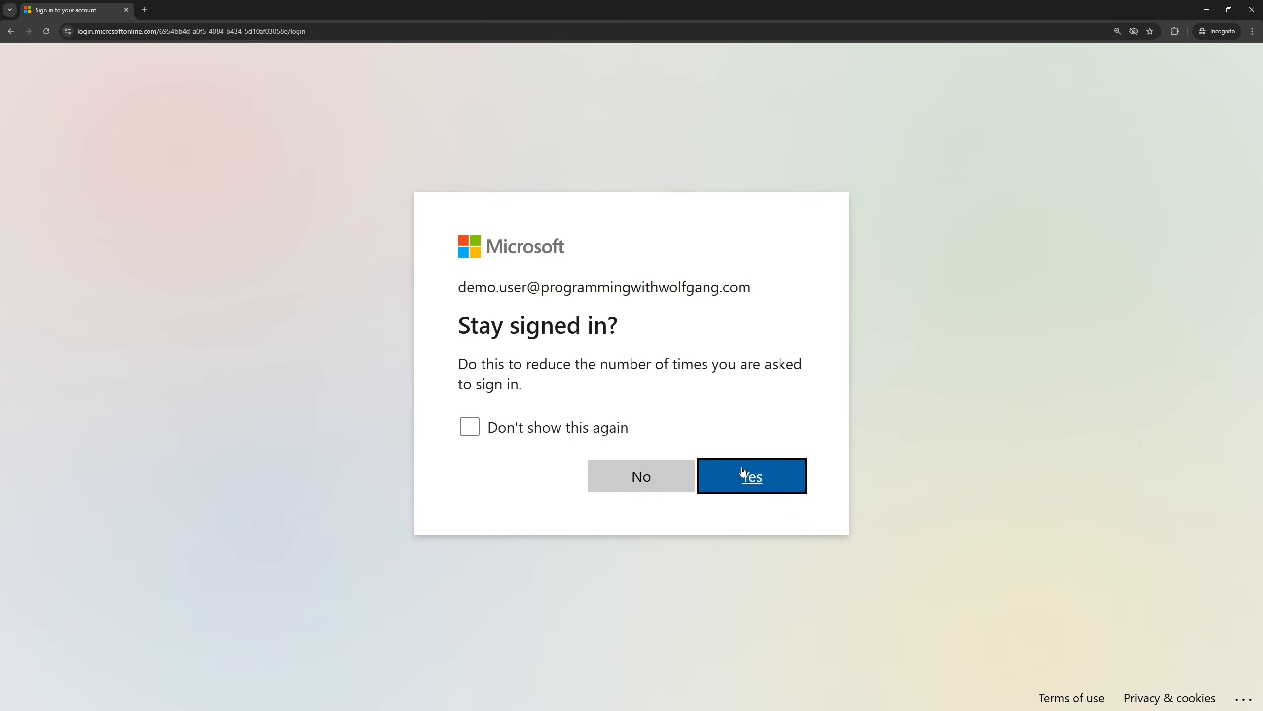
pyautogui.click(743, 472)
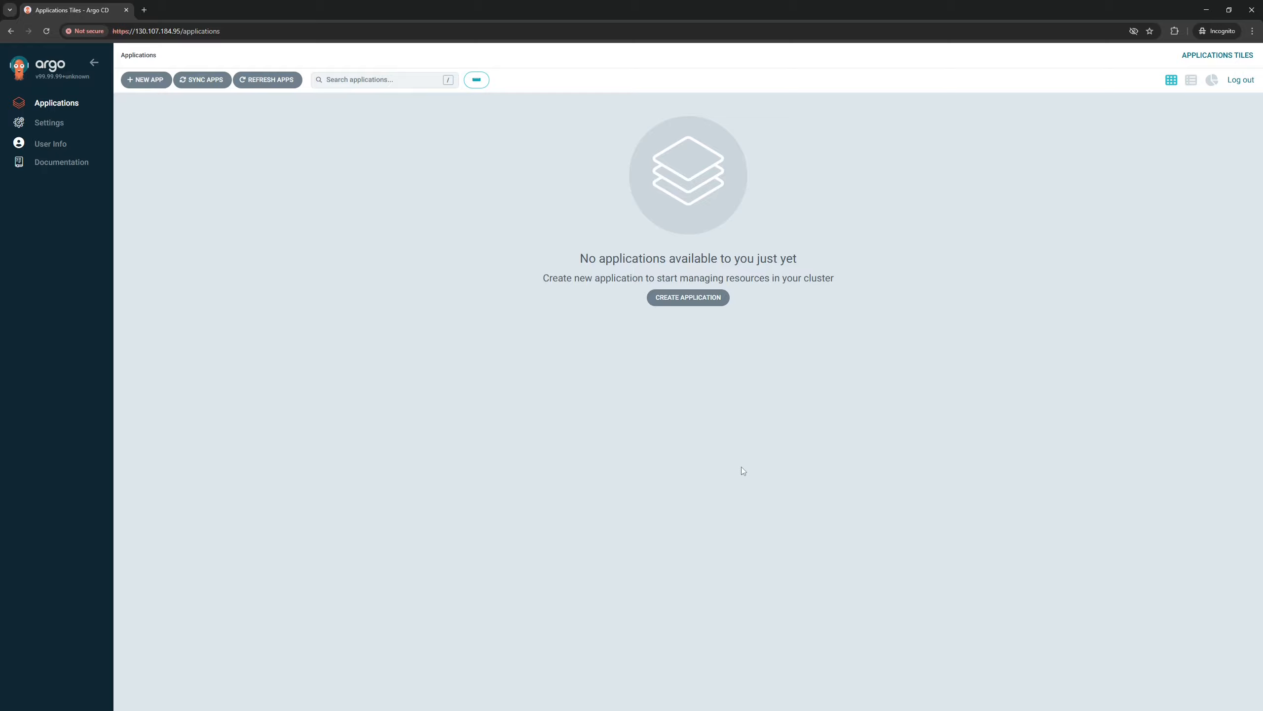
# View the newly signed-in account's user info in Argo CD, checking the username
pyautogui.hotkey('ctrl', '+')
pyautogui.hotkey('ctrl', '+')
pyautogui.hotkey('ctrl', '+')
pyautogui.hotkey('ctrl', '+')
pyautogui.hotkey('ctrl', '+')
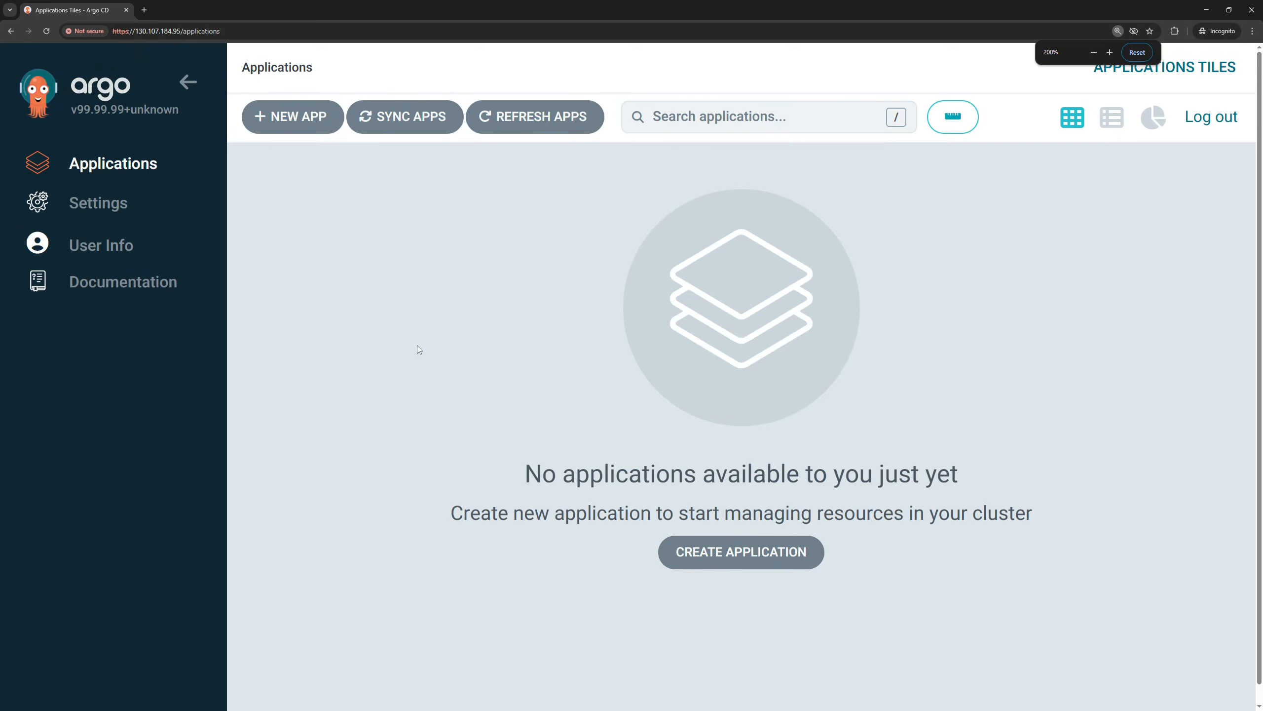
pyautogui.click(124, 251)
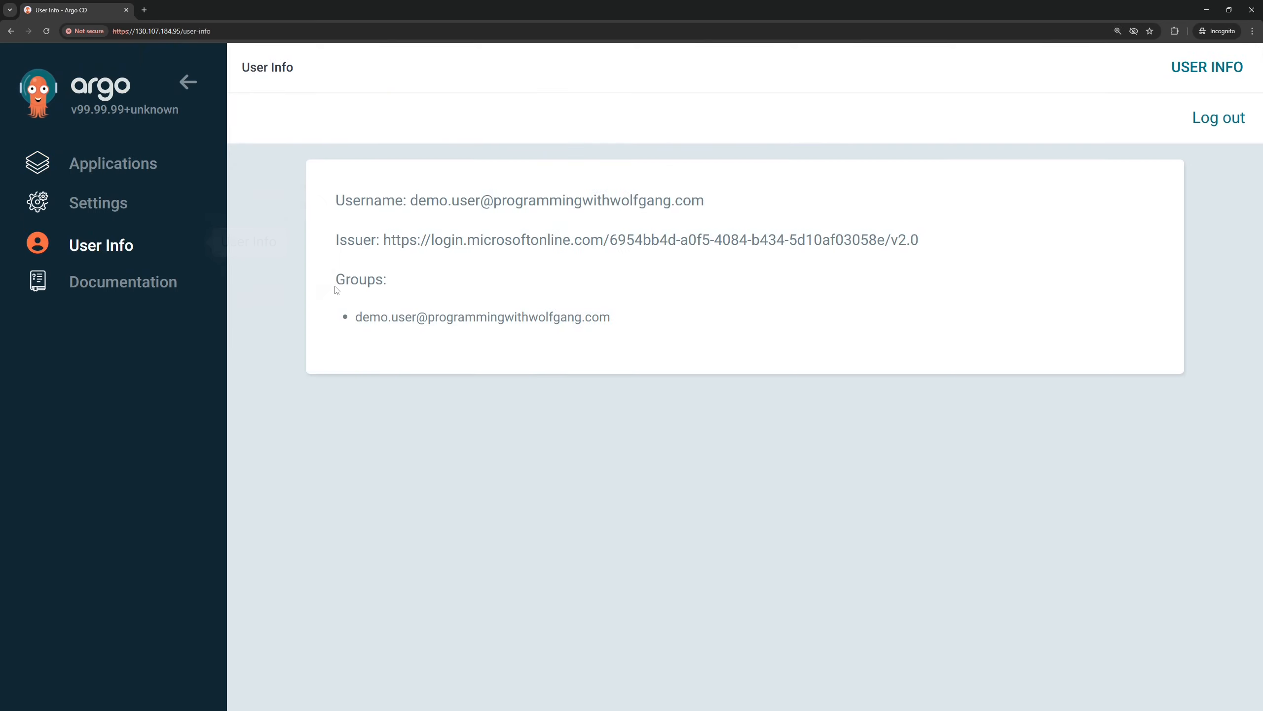
pyautogui.moveTo(323, 178); pyautogui.dragTo(731, 226)
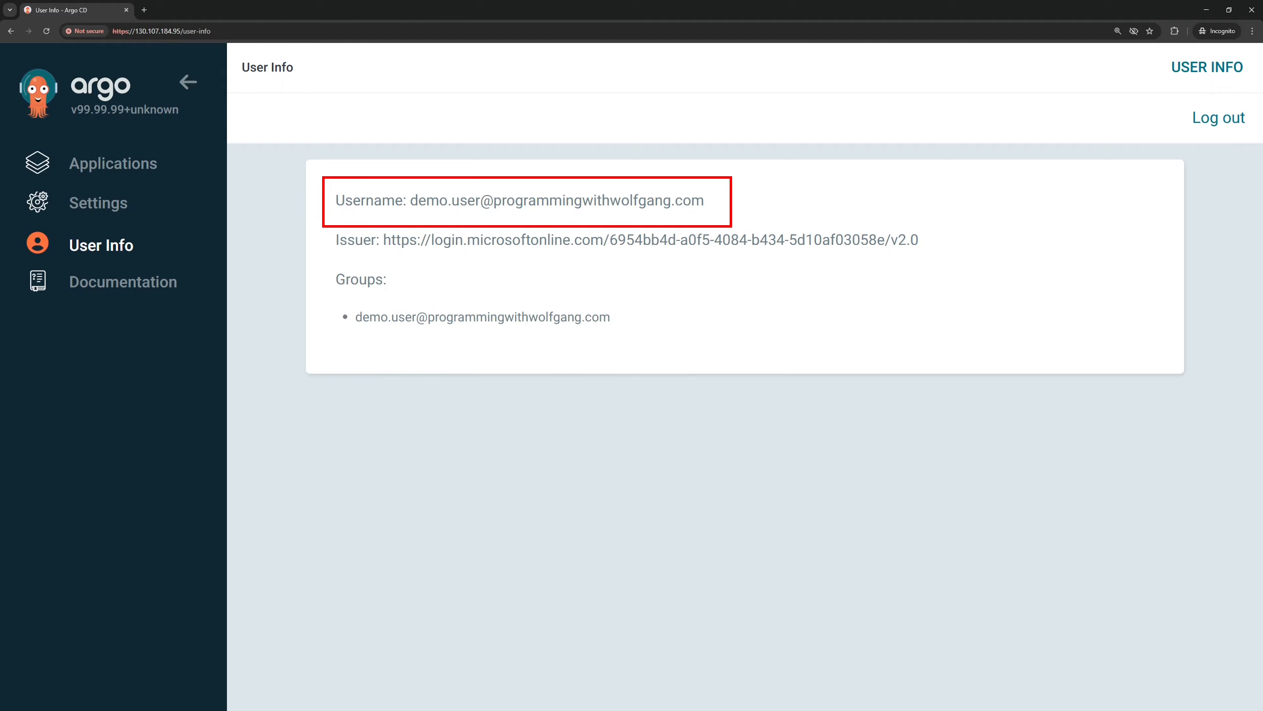
pyautogui.press('Escape')
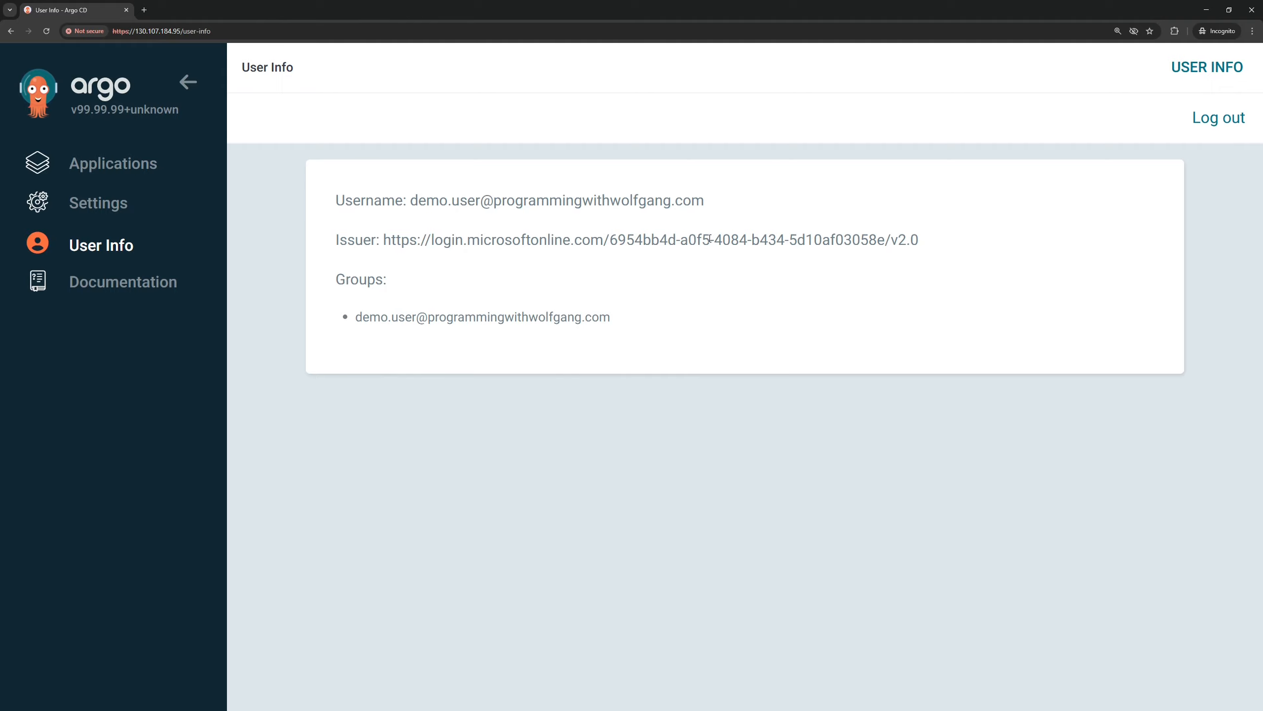
# Start a new Argo CD application named app and assign it to the default project
pyautogui.click(136, 170)
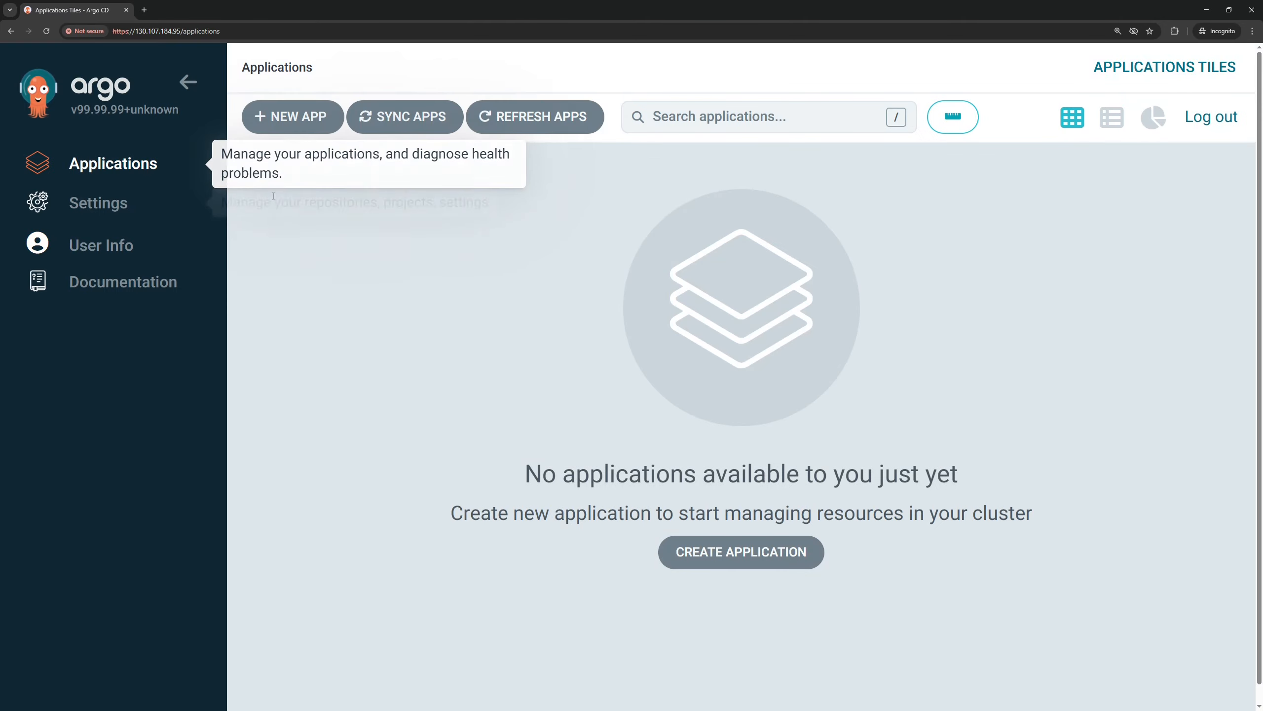
pyautogui.click(315, 118)
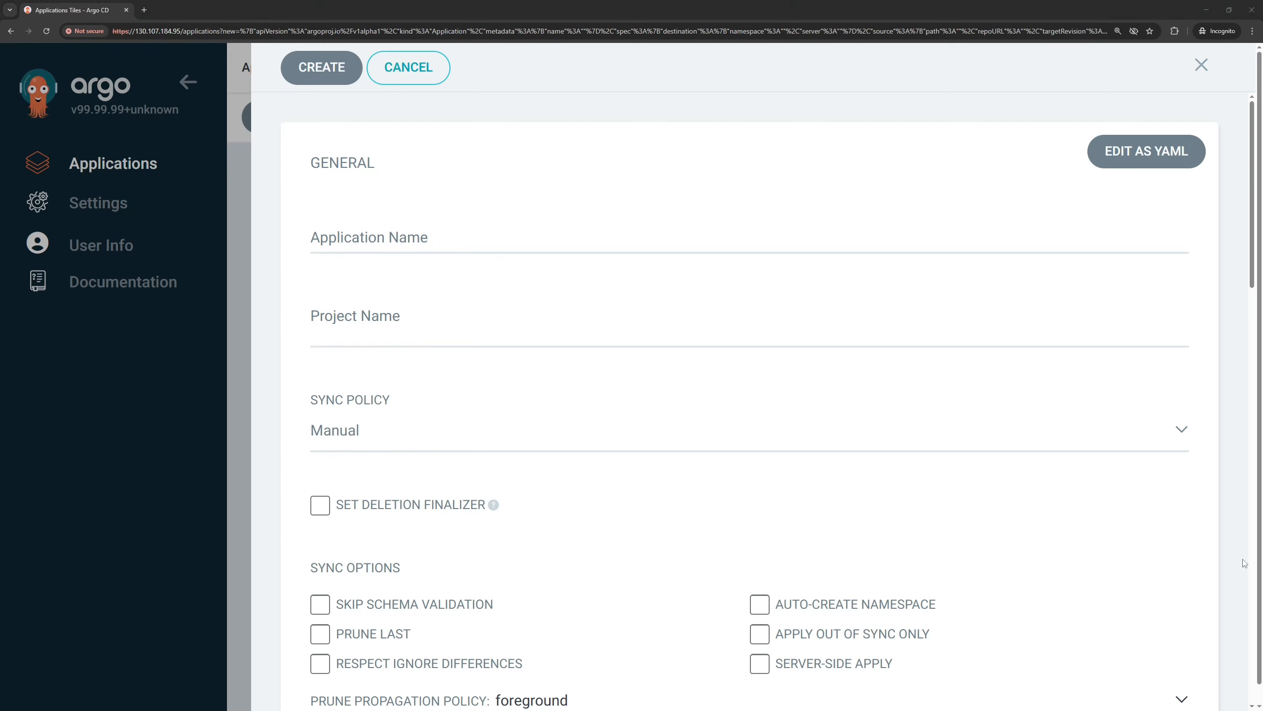
pyautogui.click(388, 242)
pyautogui.write('app')
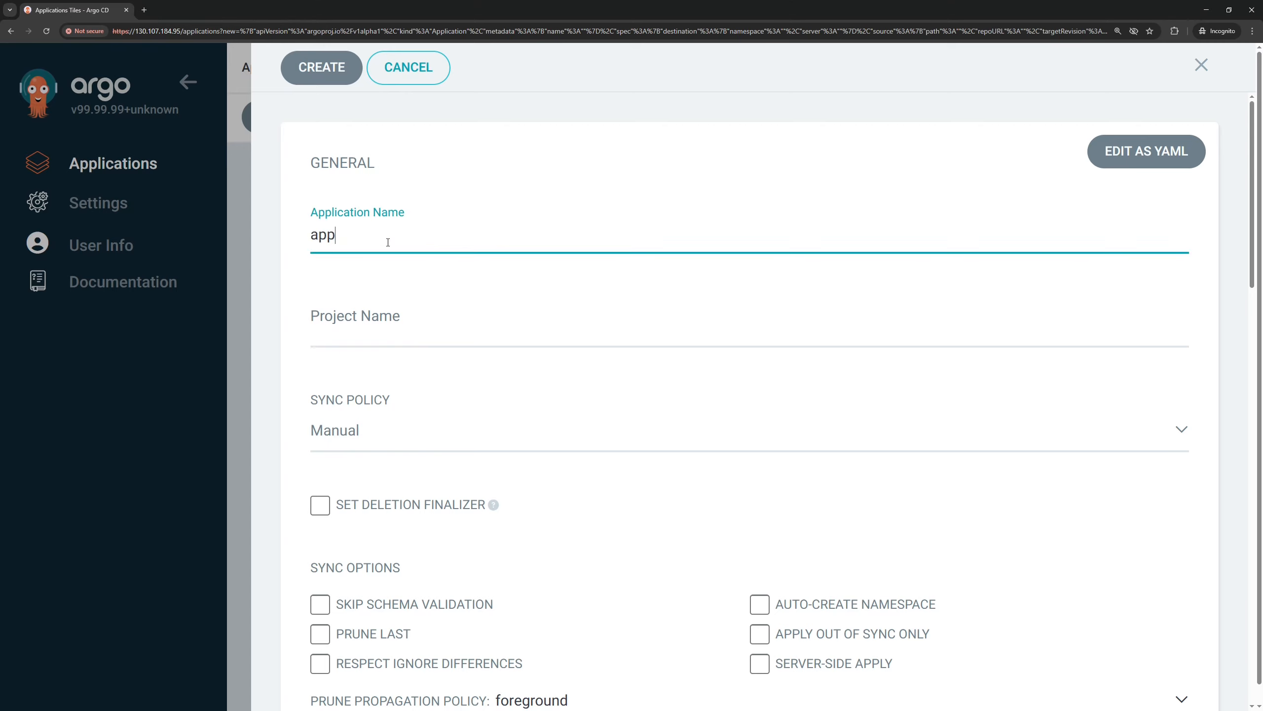
pyautogui.click(343, 332)
pyautogui.click(367, 358)
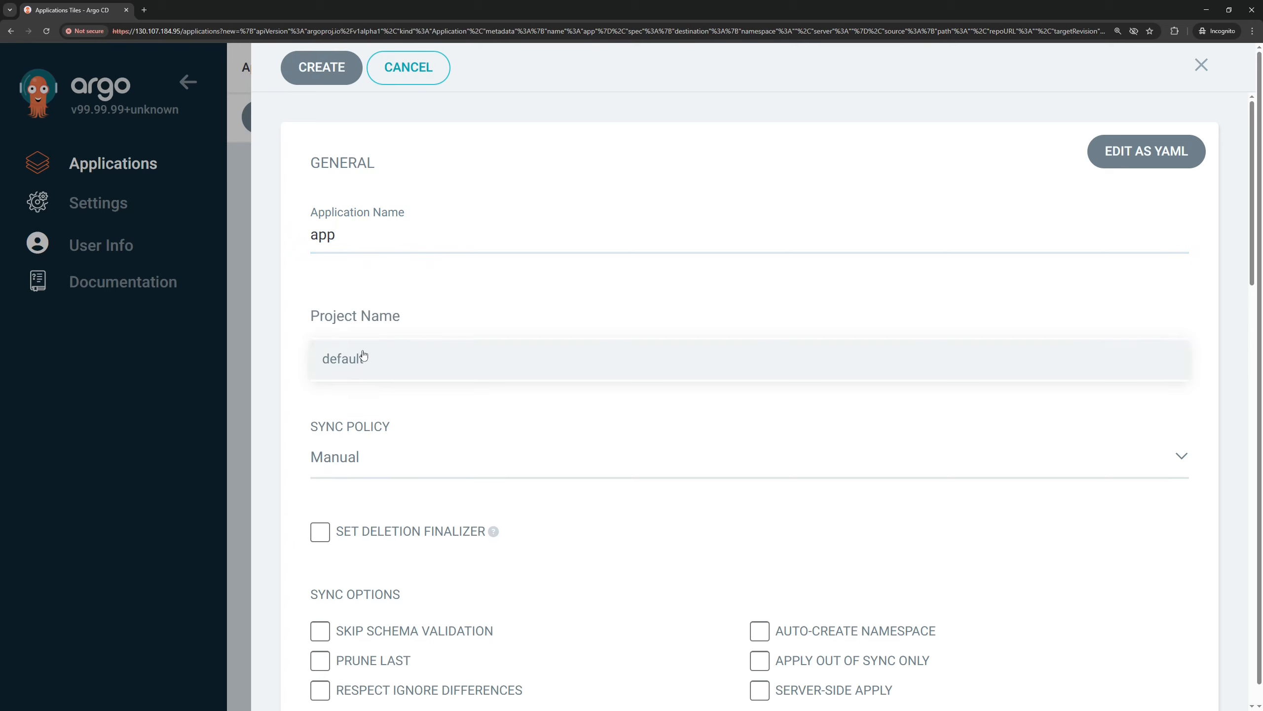
# Set the sync policy to Automatic and enable the Prune Last and Auto-Create Namespace sync options
pyautogui.scroll(-2, 374, 388)
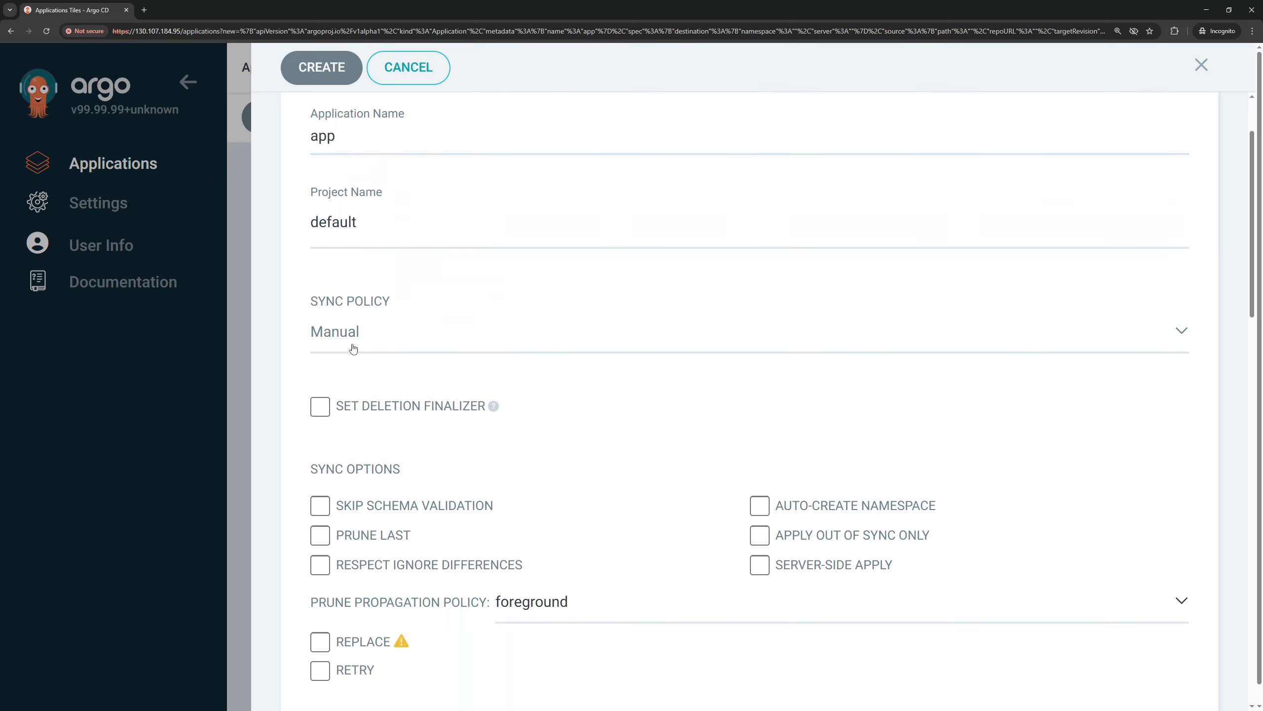
pyautogui.click(354, 349)
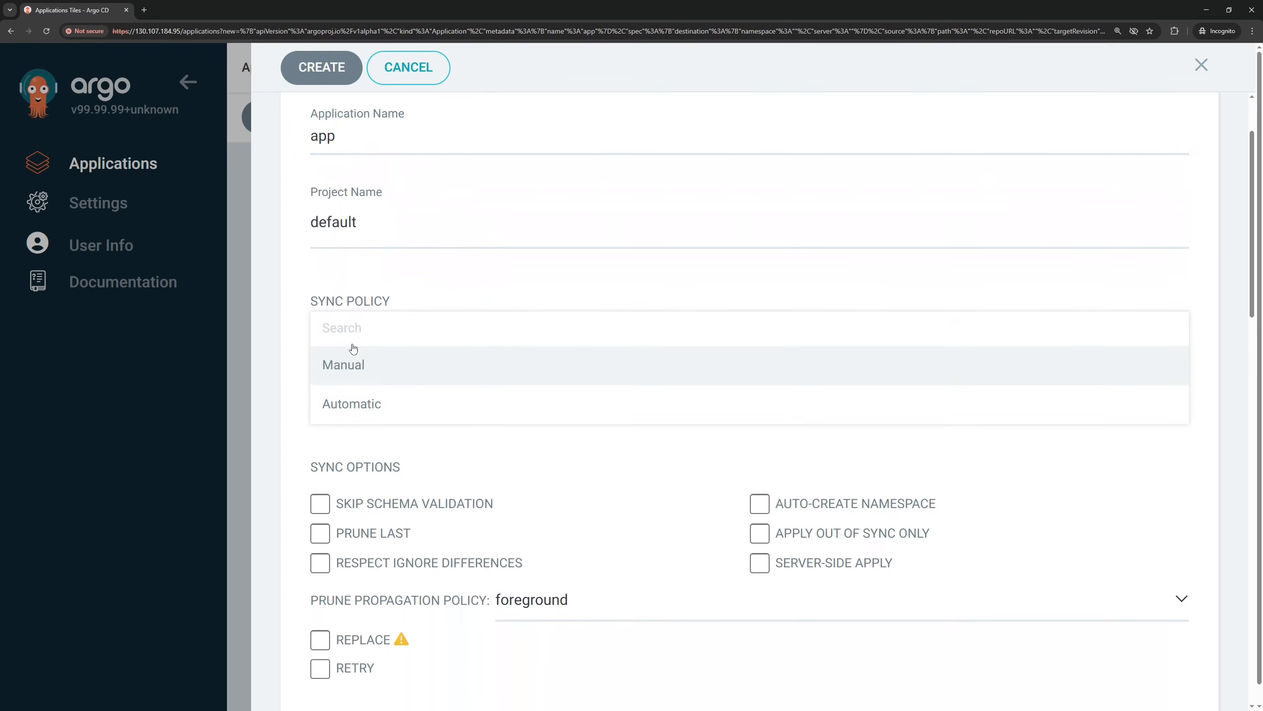
pyautogui.click(362, 407)
pyautogui.scroll(-1, 376, 402)
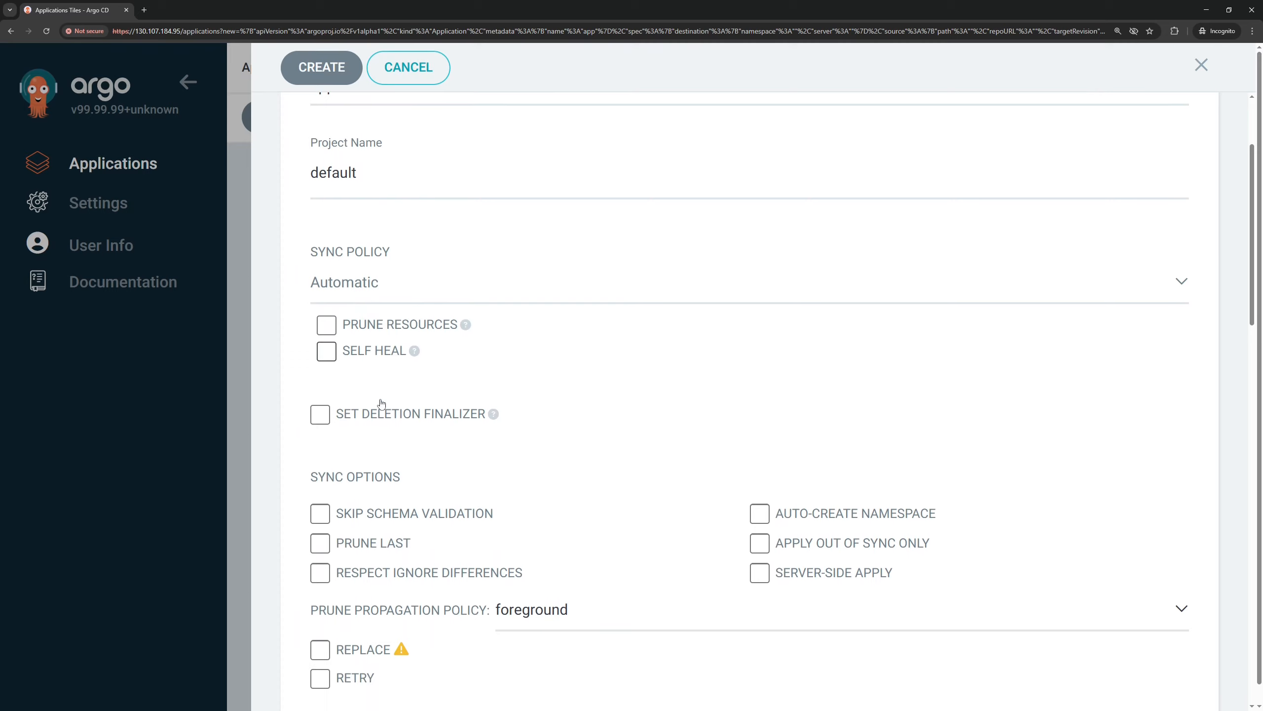
pyautogui.click(361, 547)
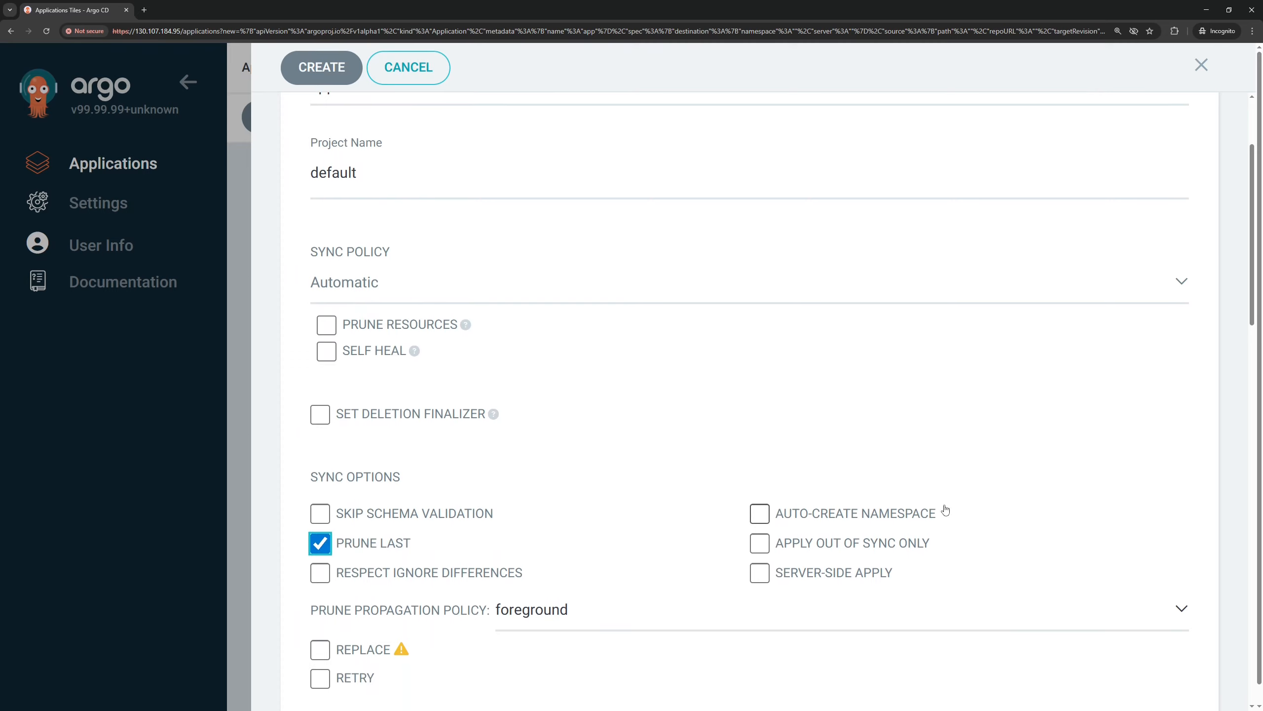
pyautogui.click(863, 518)
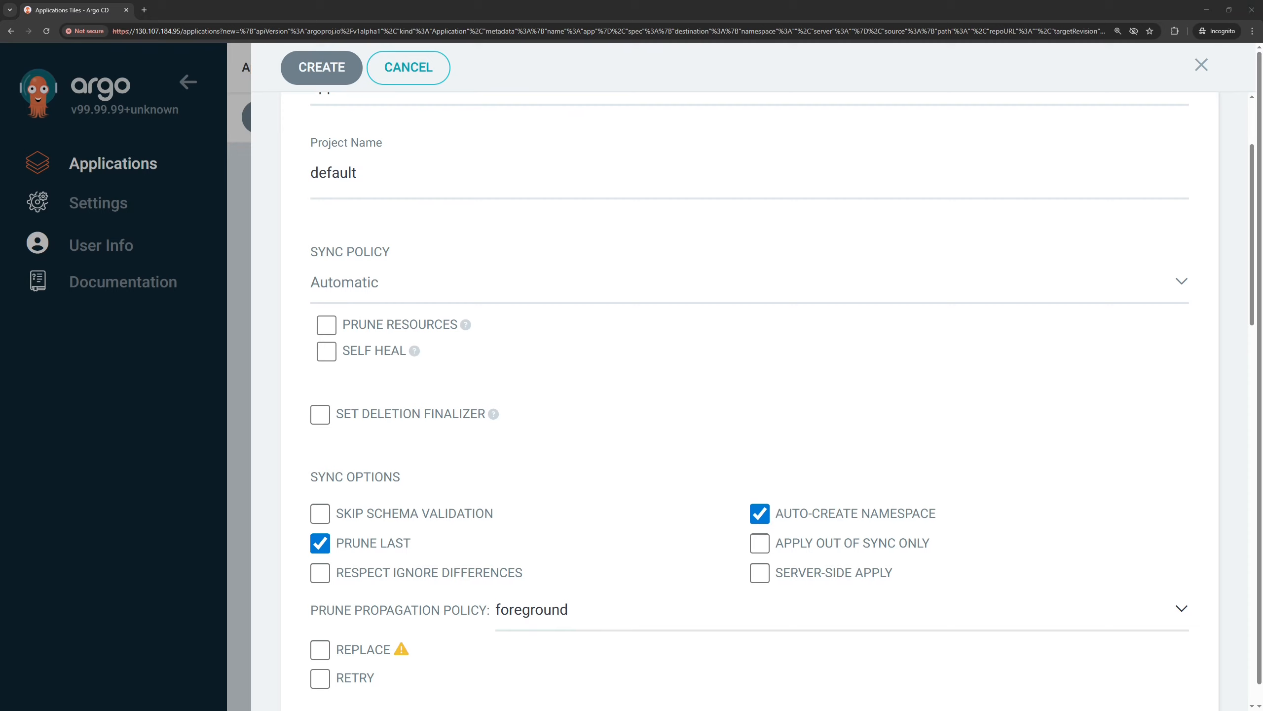
pyautogui.scroll(-11, 702, 350)
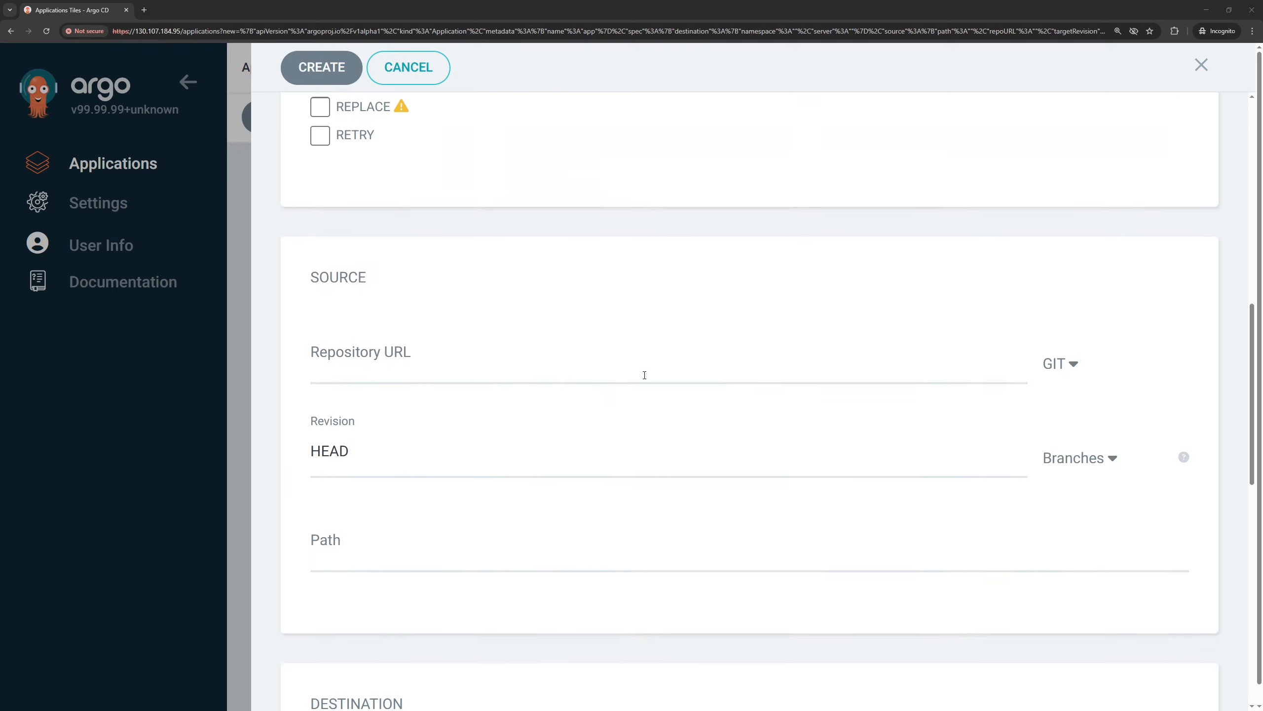
pyautogui.click(349, 370)
pyautogui.write('https://charts.bitnami.com/bitnami')
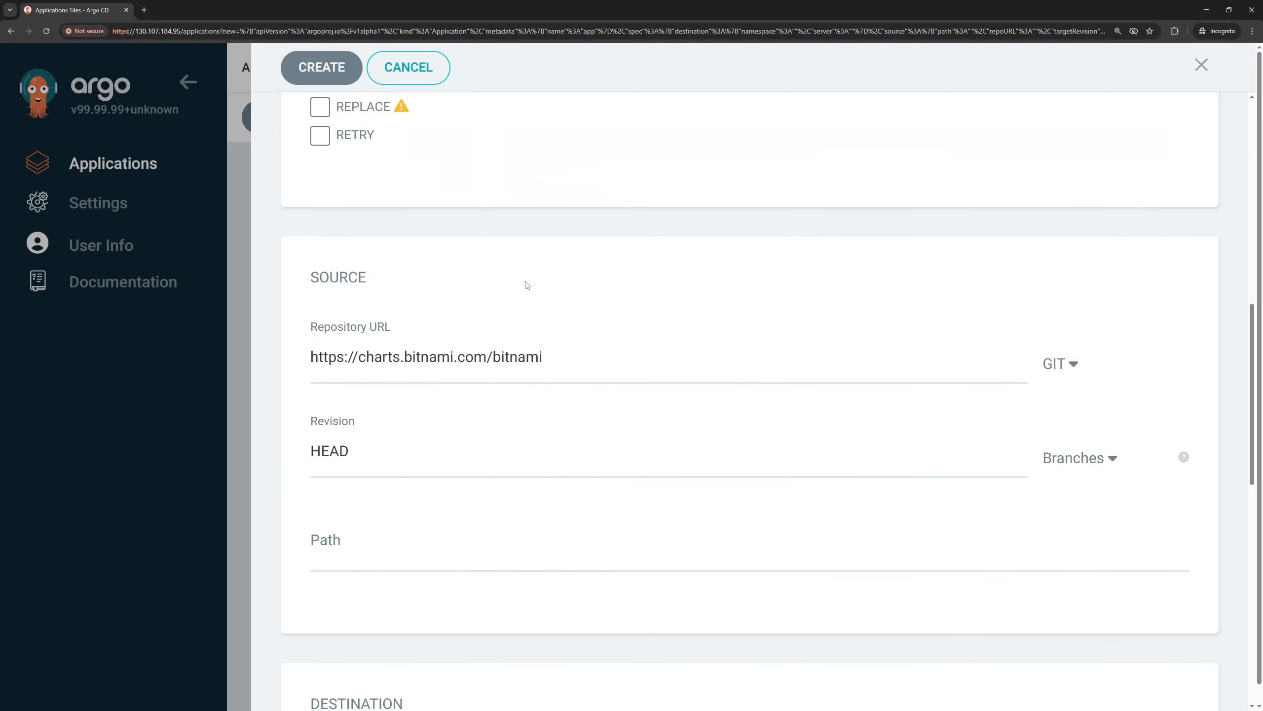
pyautogui.click(1066, 364)
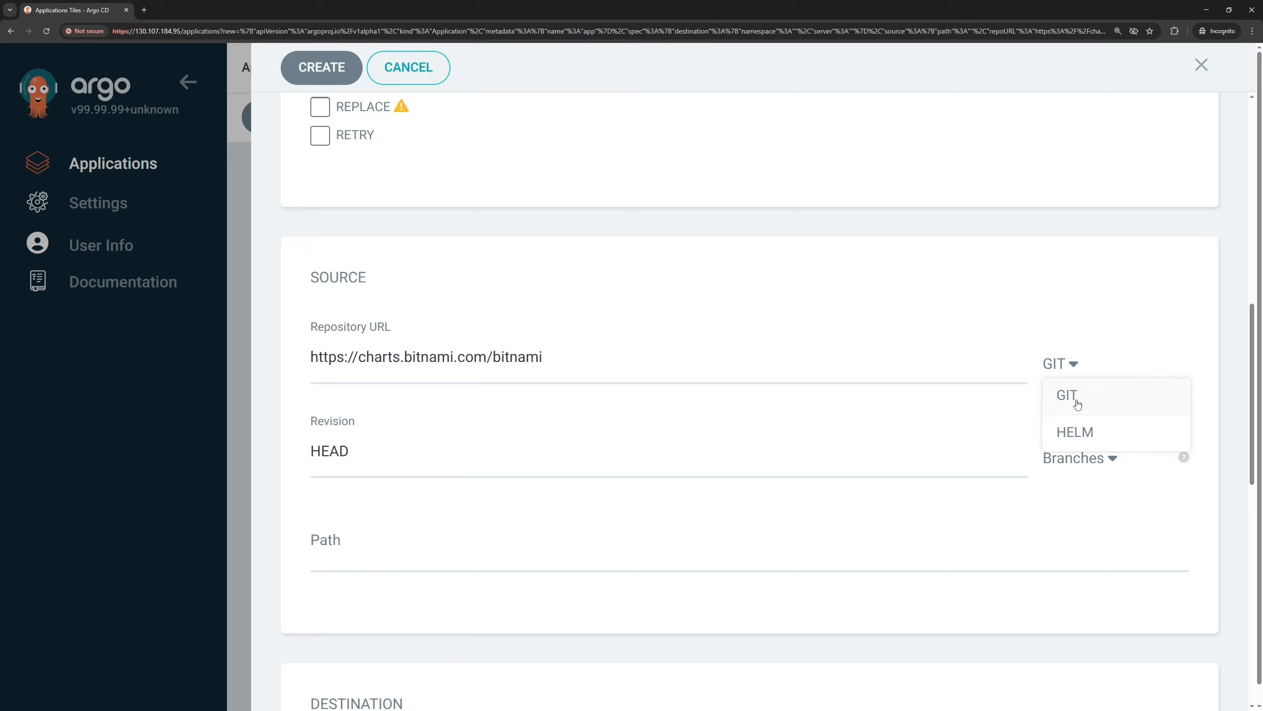
pyautogui.click(1086, 434)
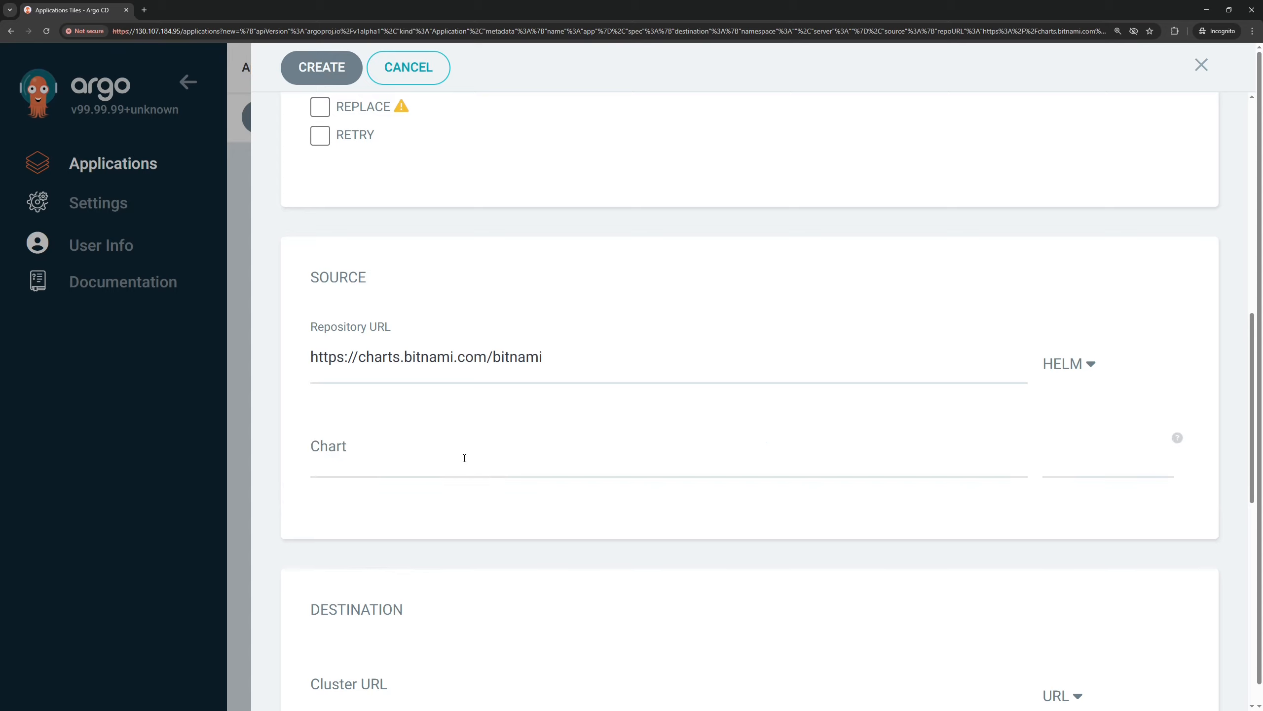
# Choose the redis chart in version 21.2.10 as the application's source
pyautogui.click(428, 458)
pyautogui.write('red')
pyautogui.click(348, 269)
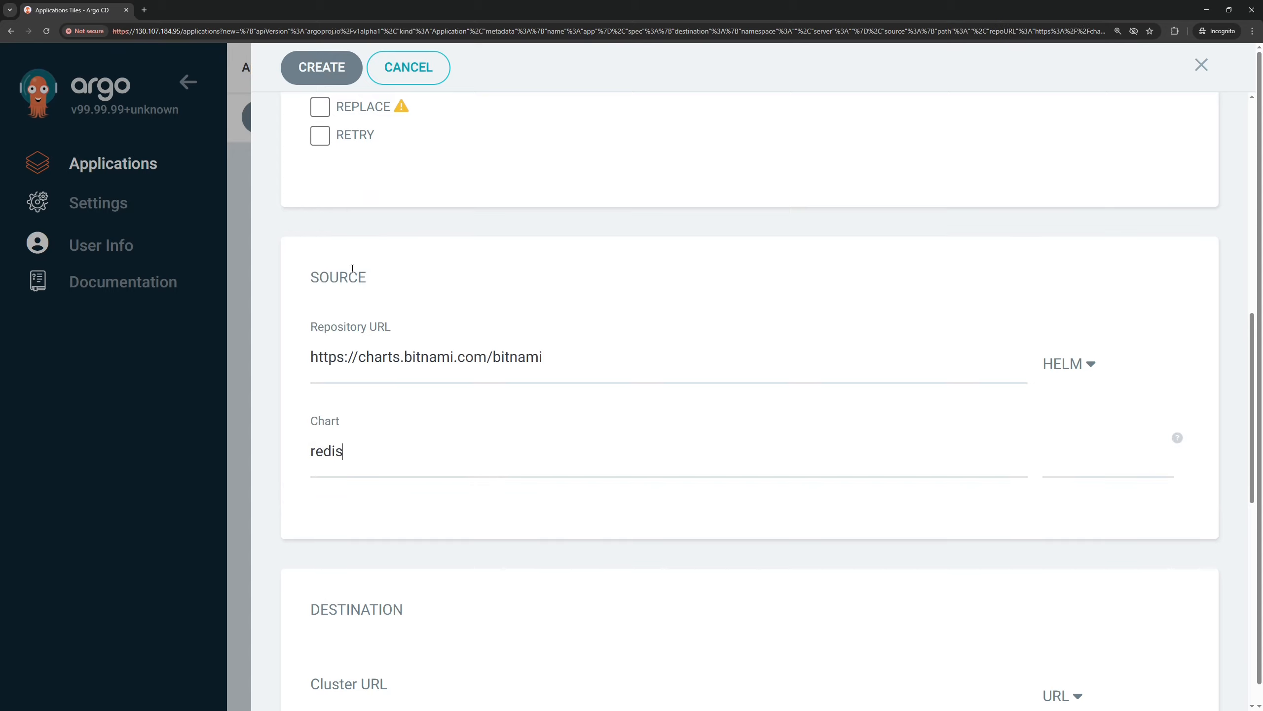
pyautogui.click(1099, 453)
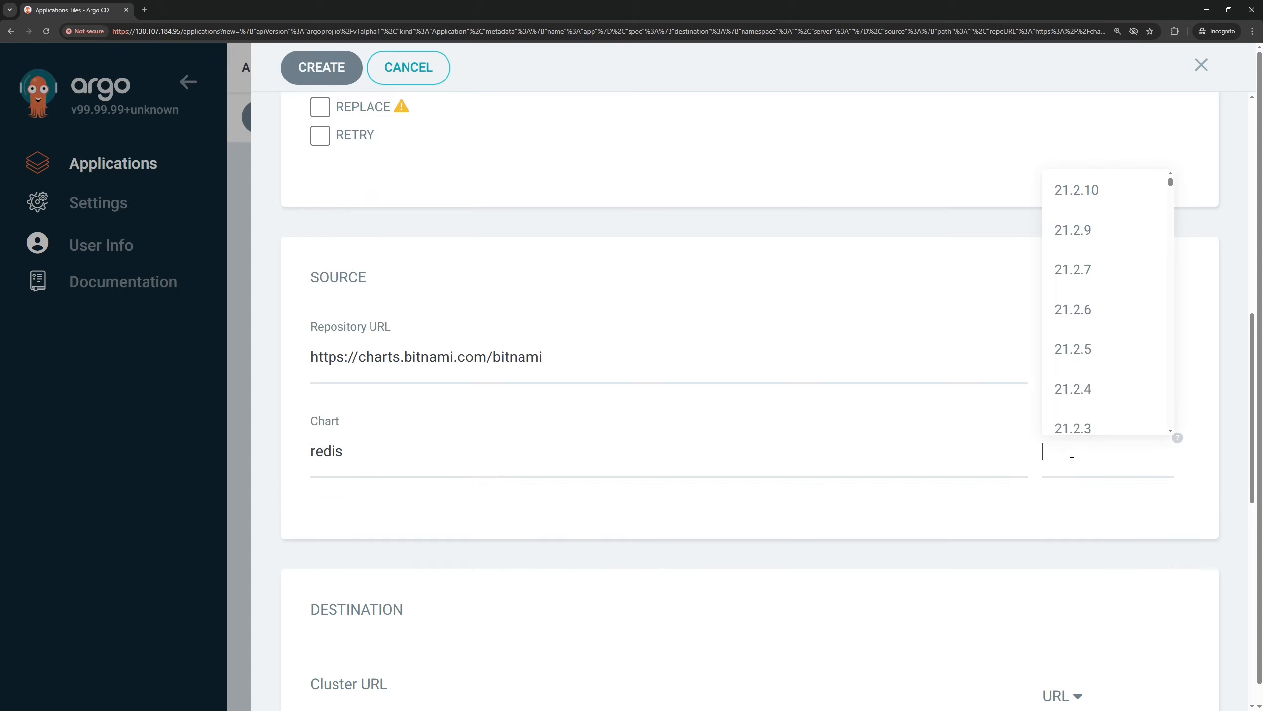
pyautogui.click(1105, 199)
pyautogui.scroll(-4, 599, 527)
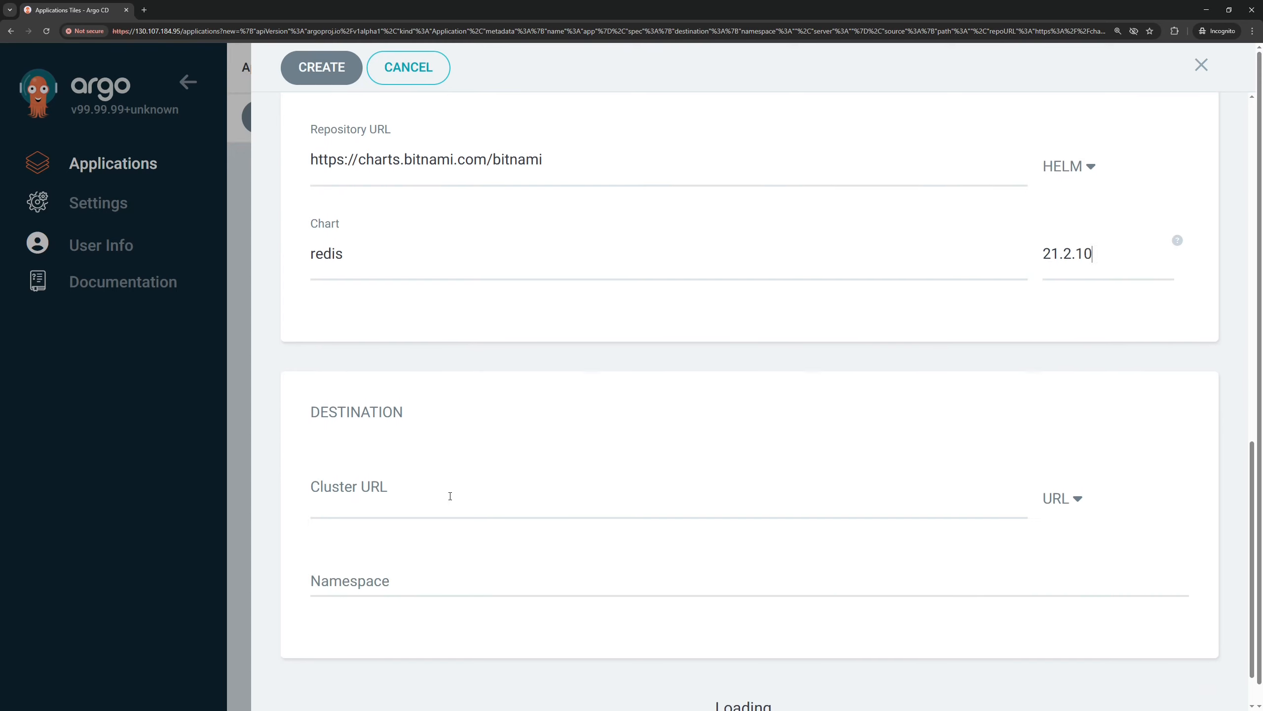
pyautogui.click(451, 495)
pyautogui.click(376, 528)
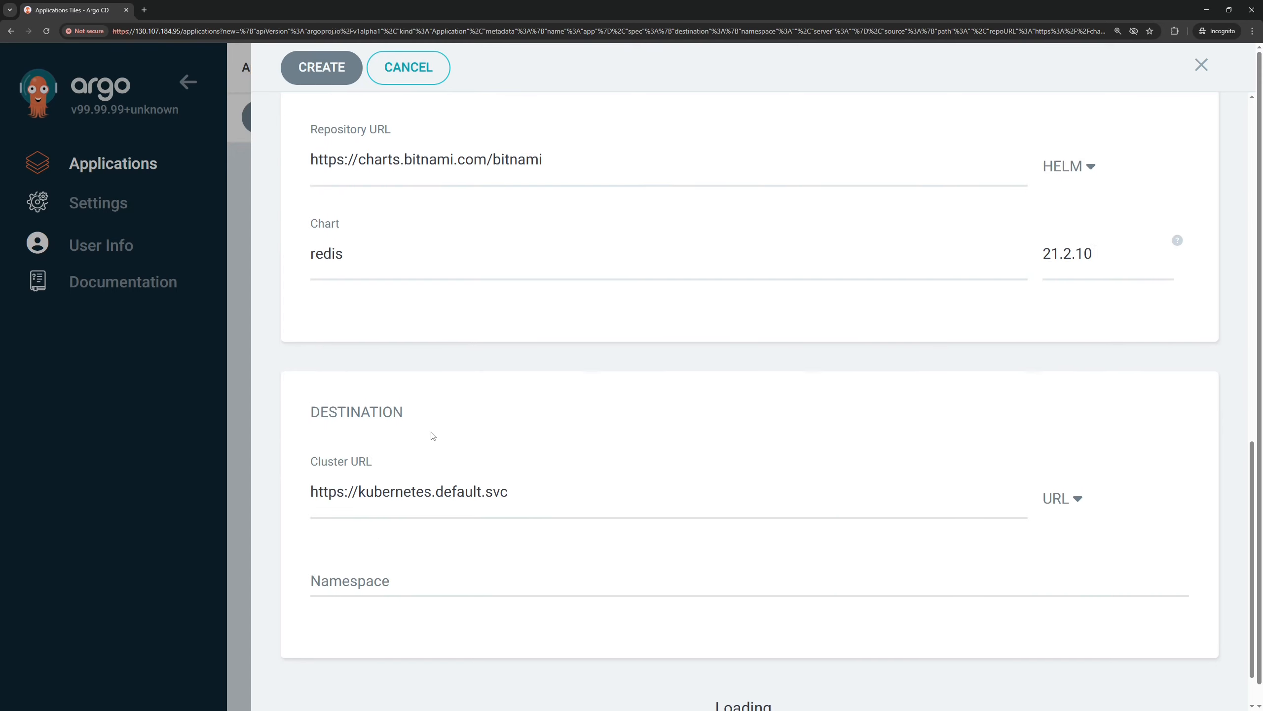
pyautogui.scroll(-1, 429, 432)
pyautogui.click(376, 523)
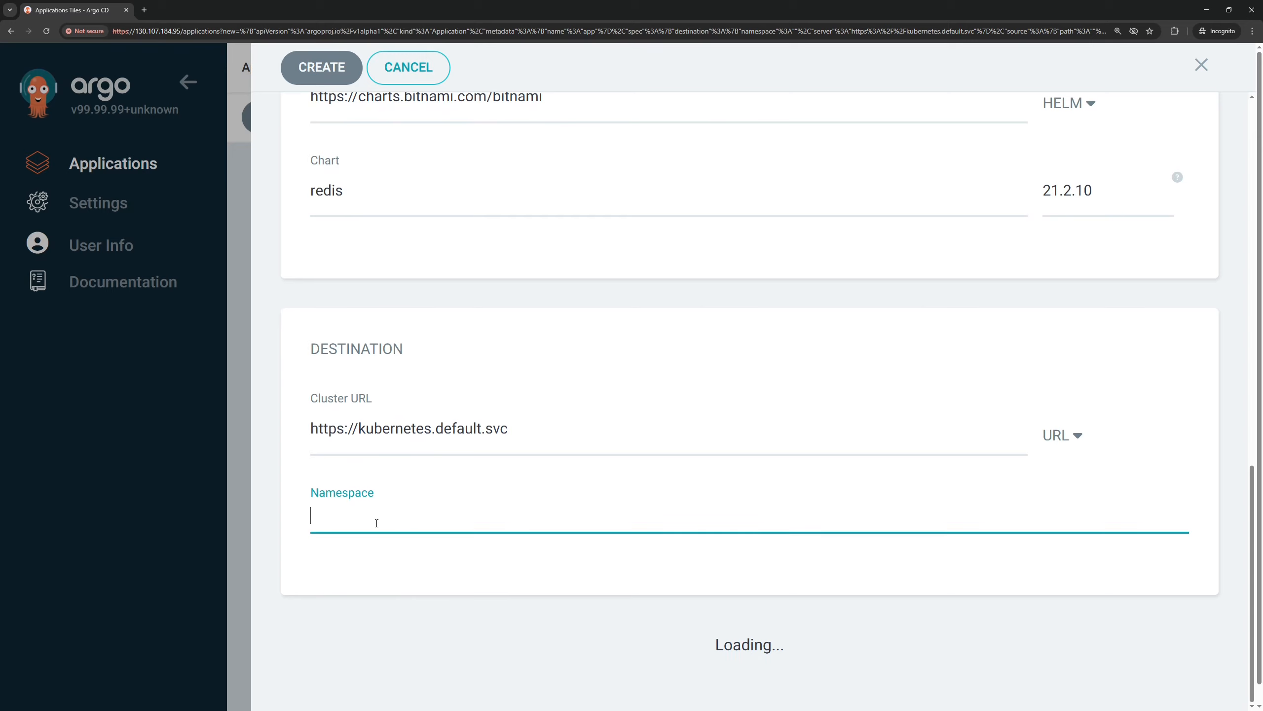
pyautogui.write('argo')
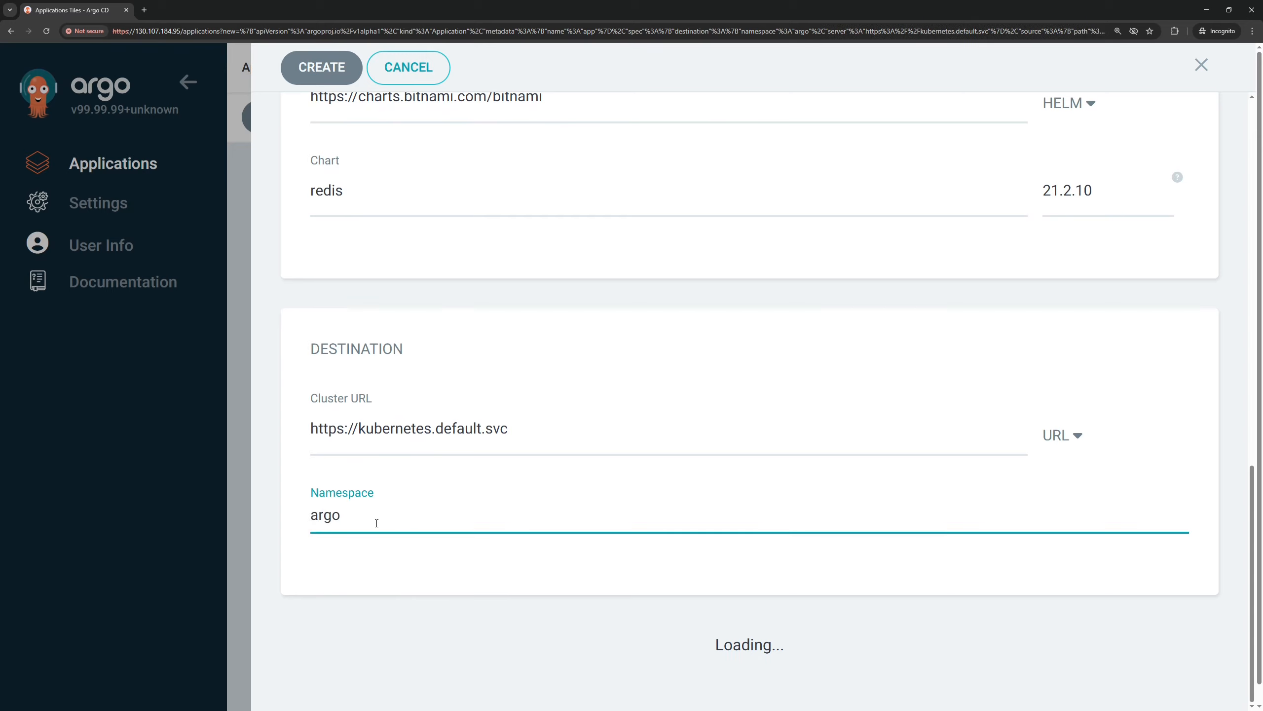
pyautogui.write('cd')
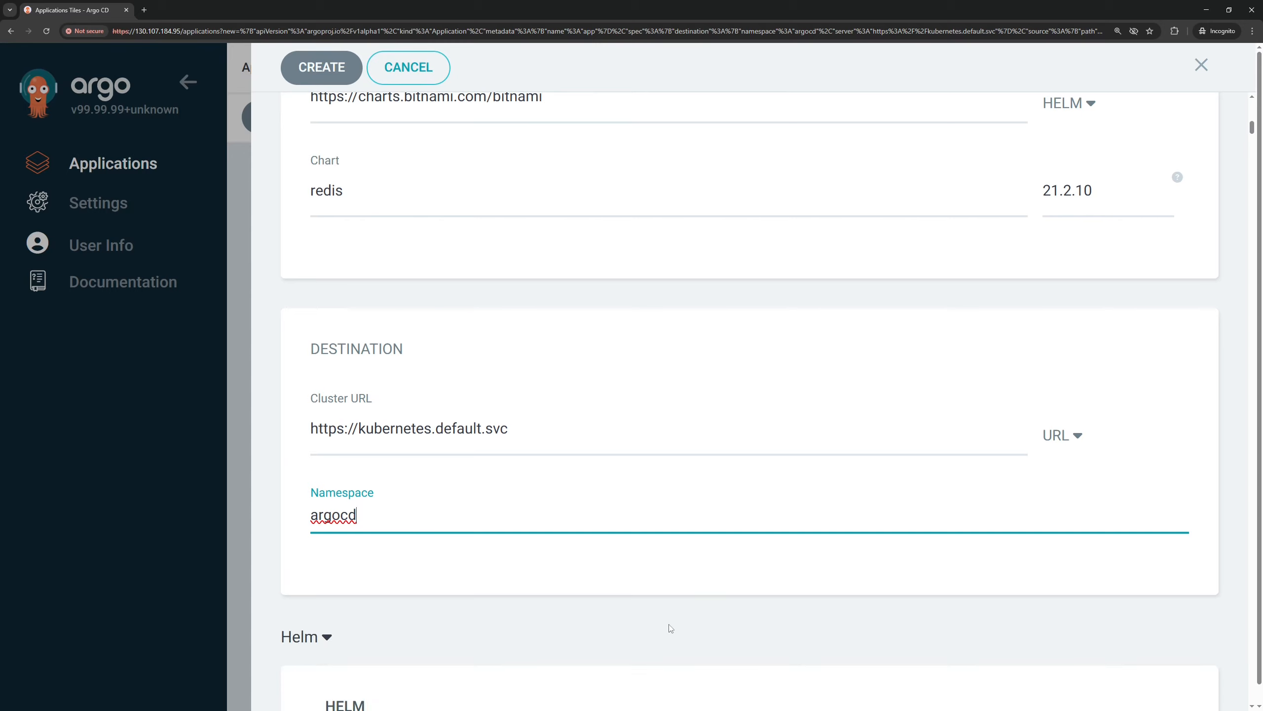
# Review the Helm parameters of the redis chart and create the application with the entered settings
pyautogui.scroll(-5, 671, 630)
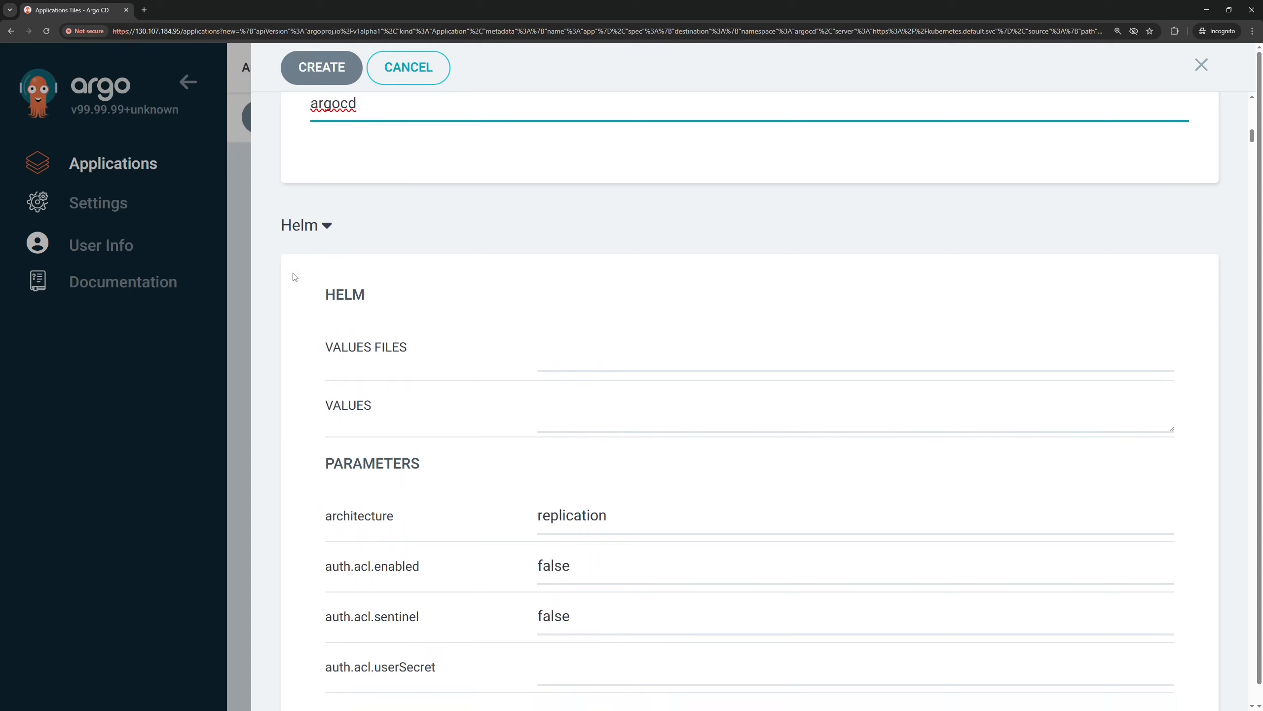
pyautogui.scroll(-2, 296, 280)
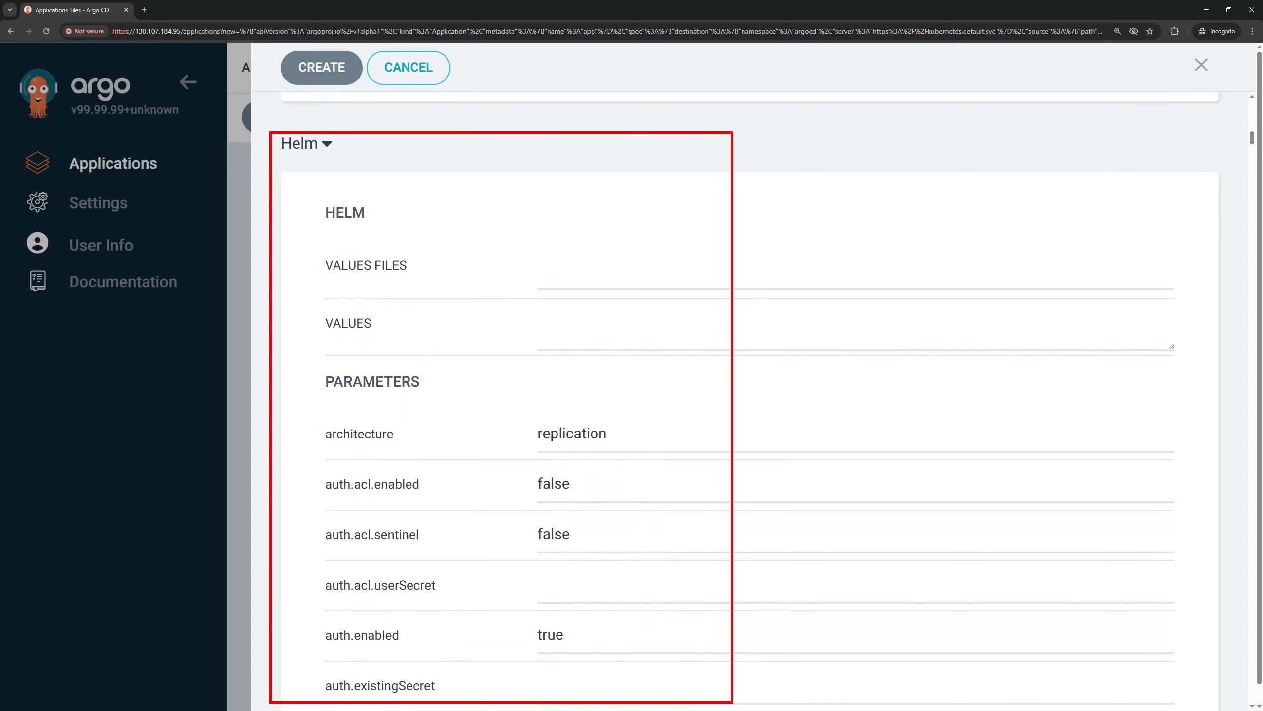
pyautogui.press('Escape')
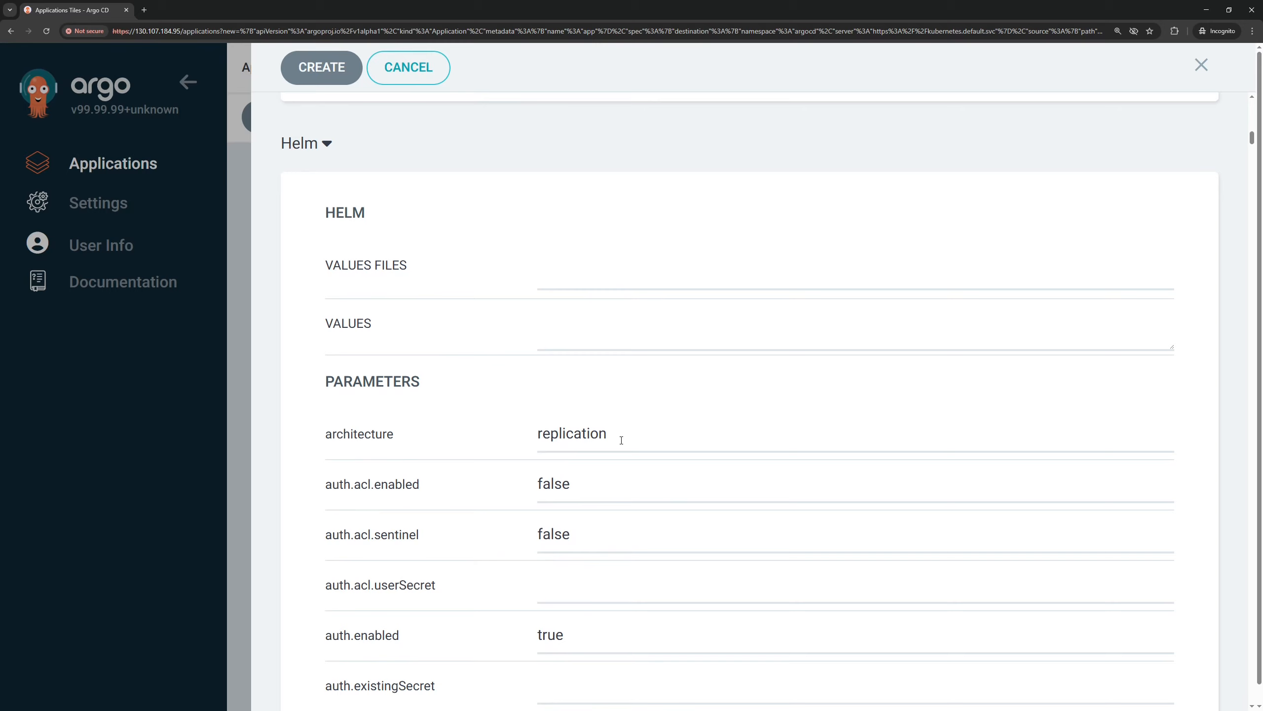
pyautogui.click(323, 69)
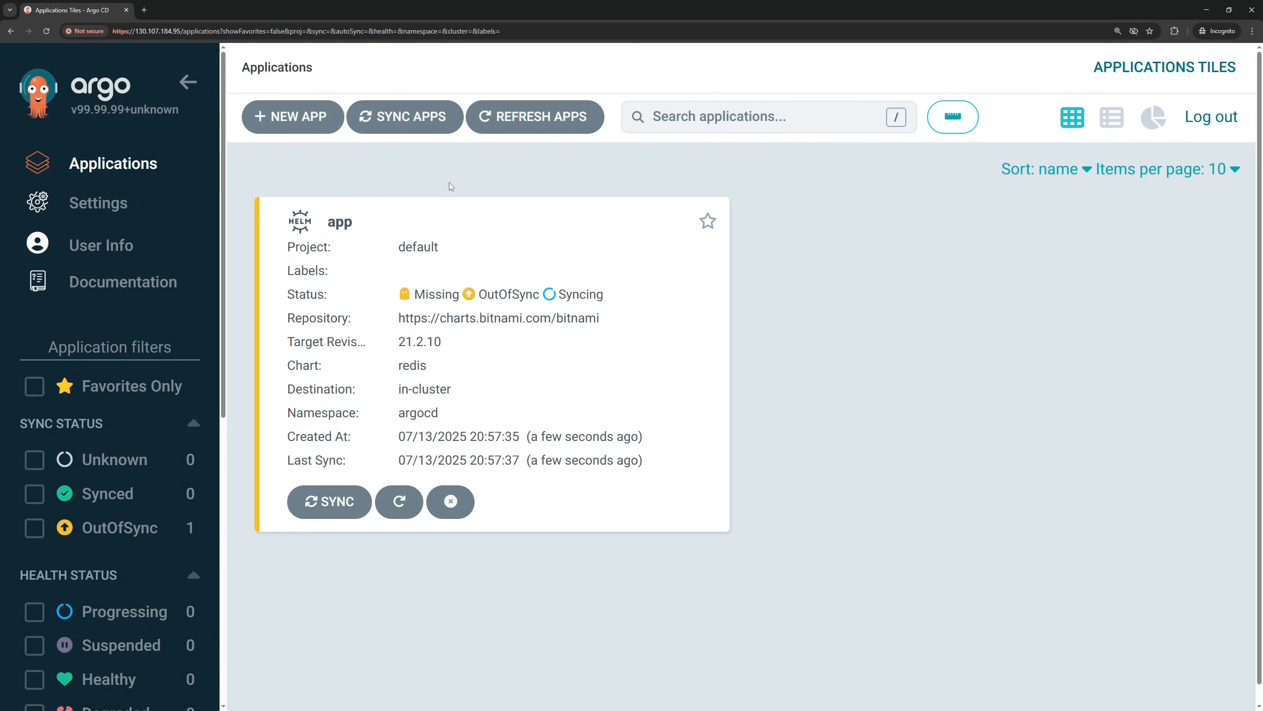
# Open the new app application and examine its resource tree, including the app-redis-master-0 pod
pyautogui.click(495, 247)
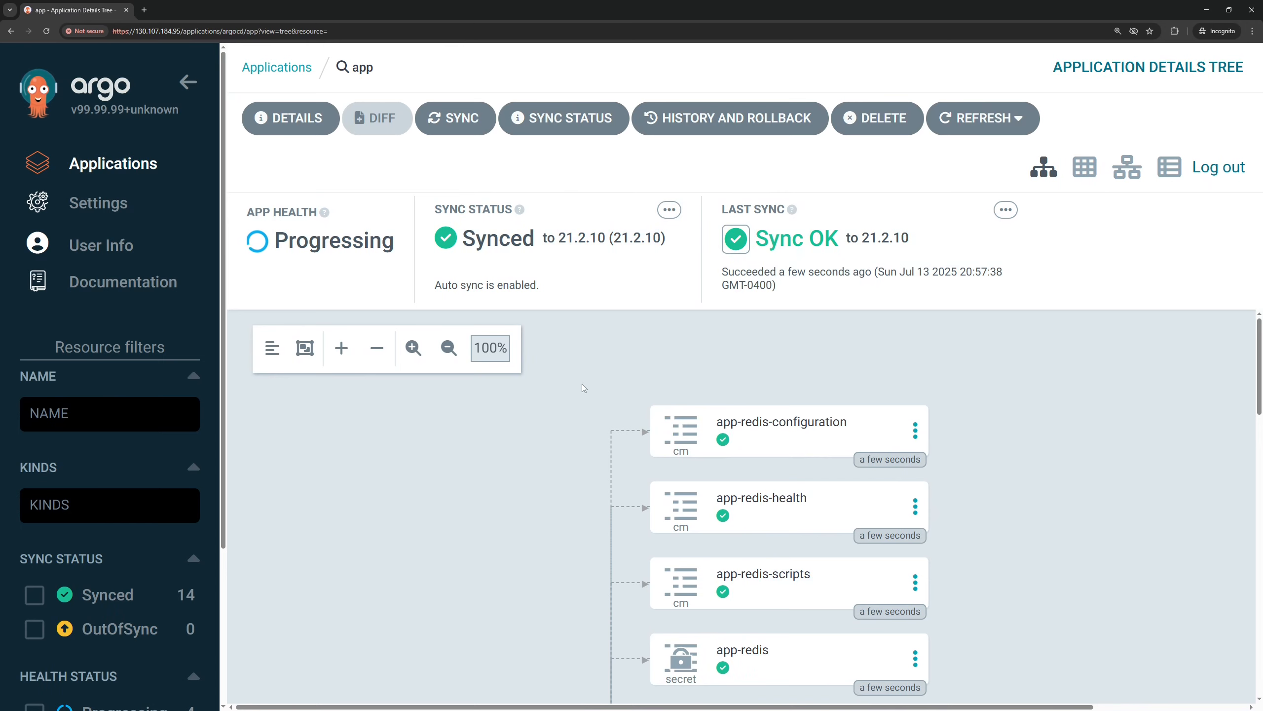
pyautogui.scroll(-2, 582, 383)
pyautogui.scroll(-8, 709, 403)
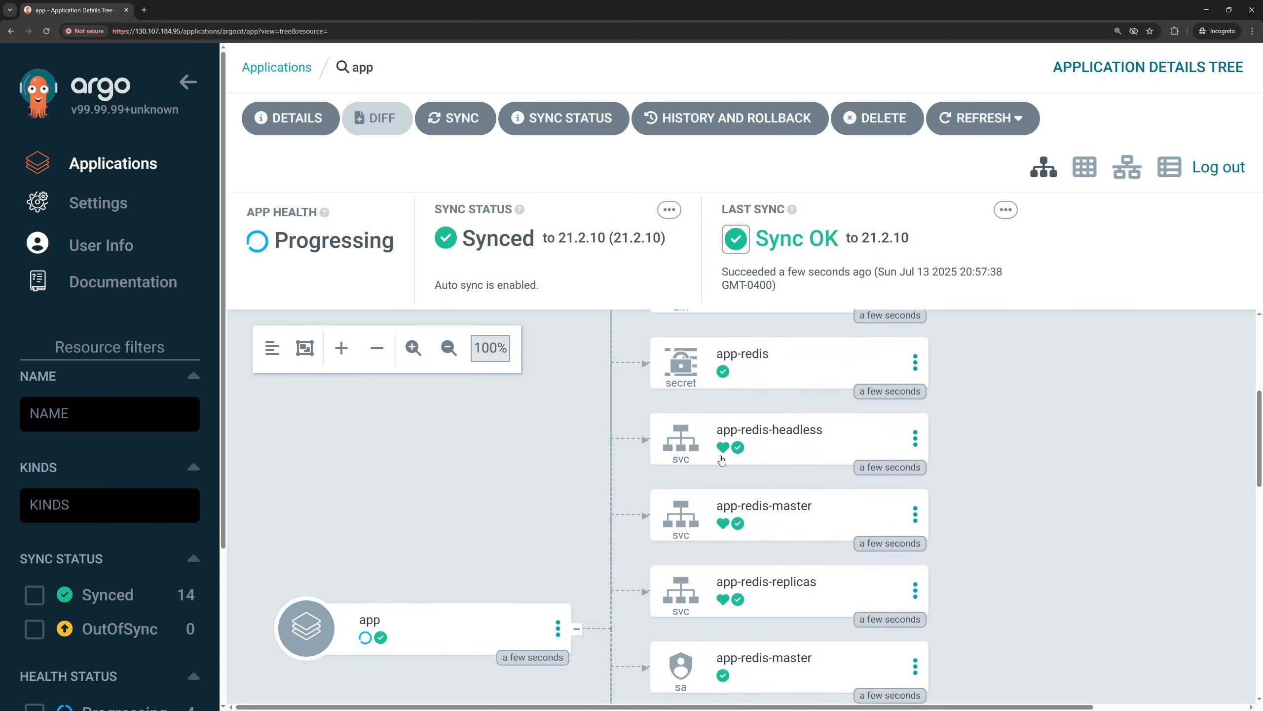
pyautogui.scroll(-3, 722, 461)
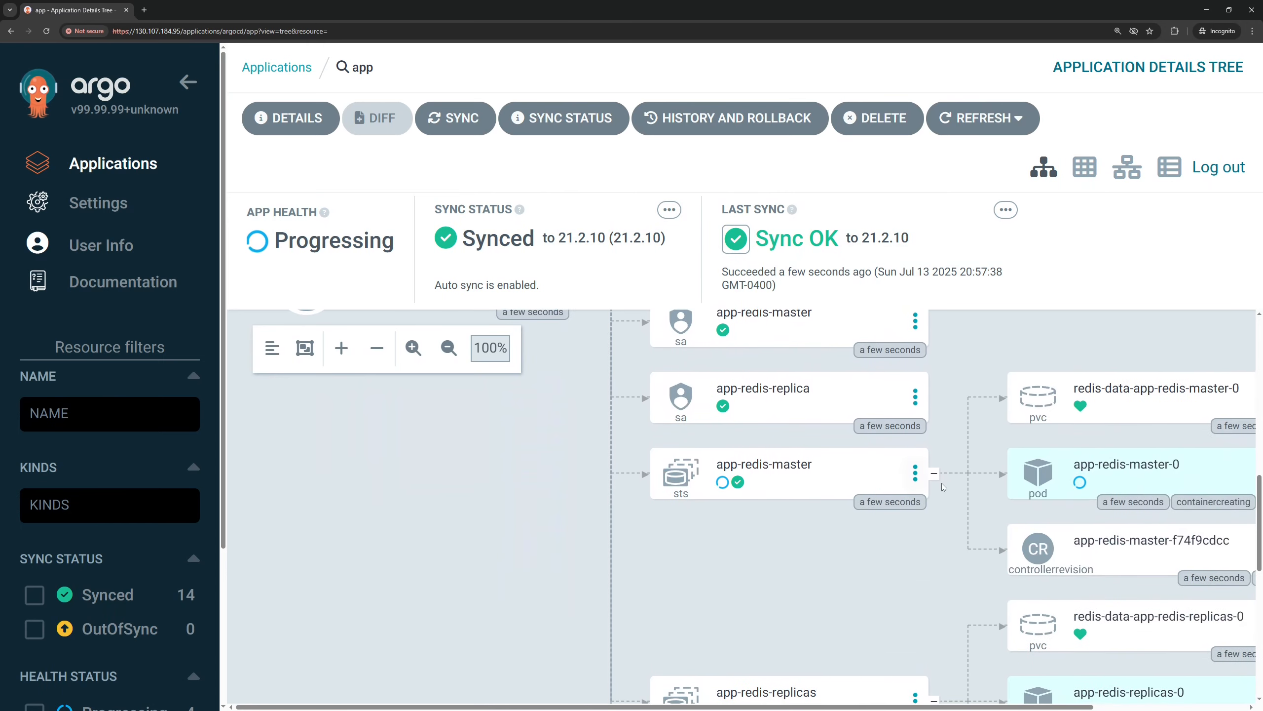
pyautogui.scroll(-2, 1012, 356)
pyautogui.hotkey('ctrl', '2')
pyautogui.moveTo(1008, 343); pyautogui.dragTo(1223, 416)
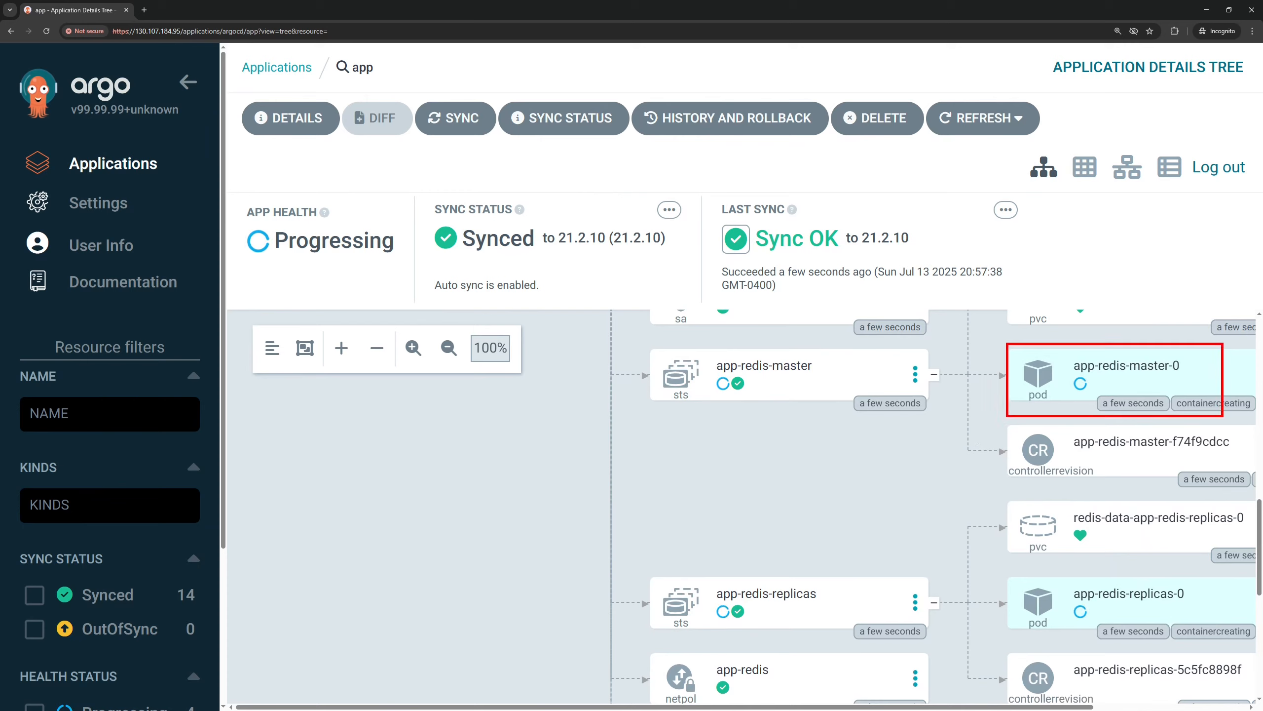
pyautogui.press('Escape')
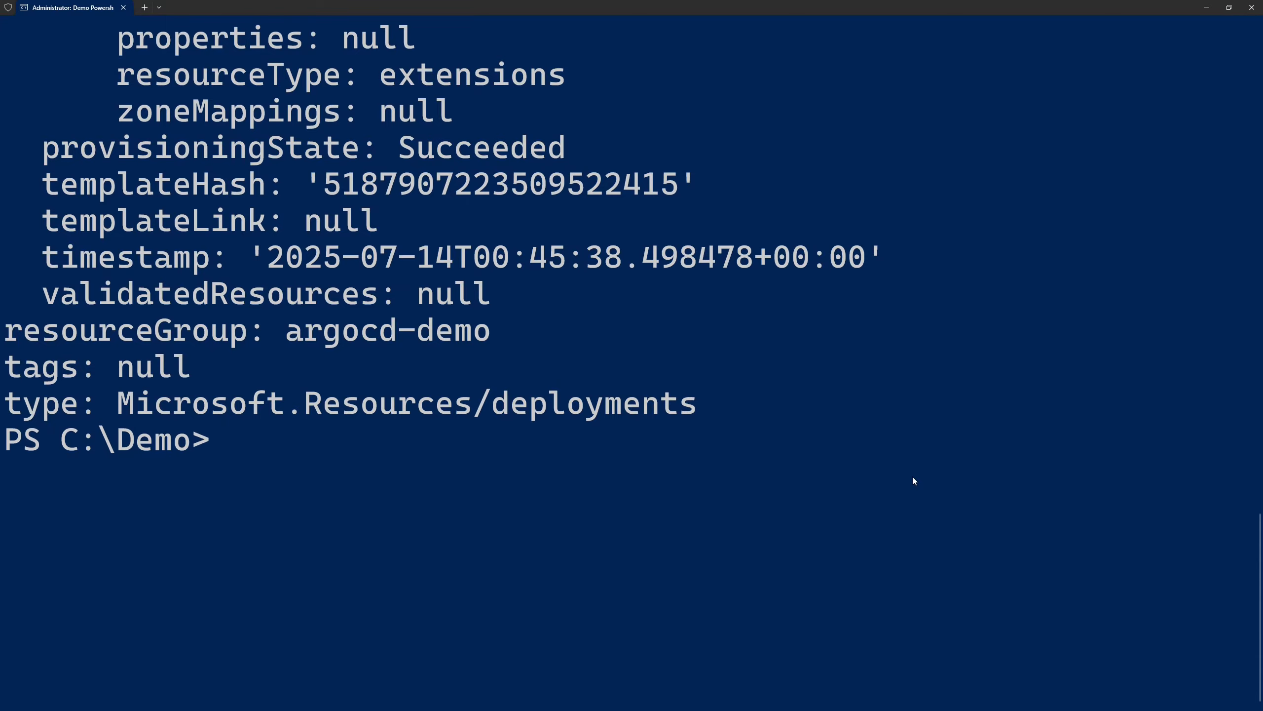
# Switch to the PowerShell terminal, clear it and list the pods with kubectl get pods
pyautogui.write('cls')
pyautogui.press('Return')
pyautogui.write('kube')
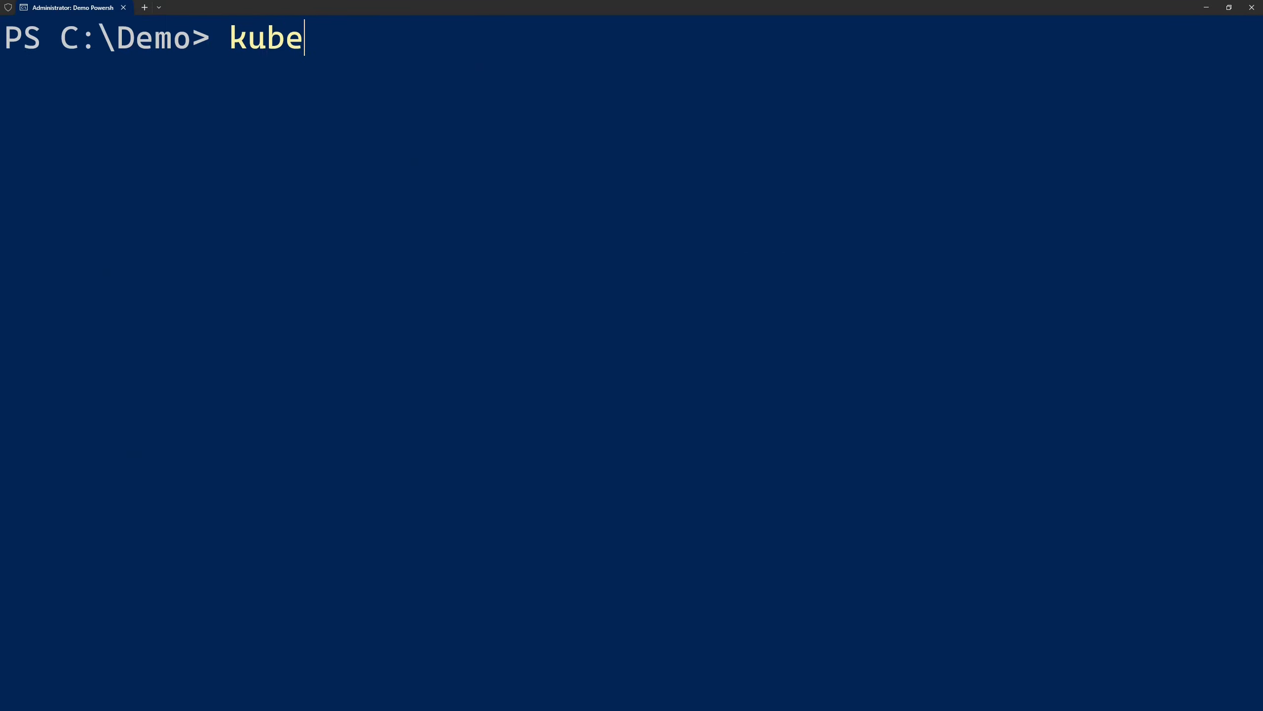
pyautogui.write('ctl get pods')
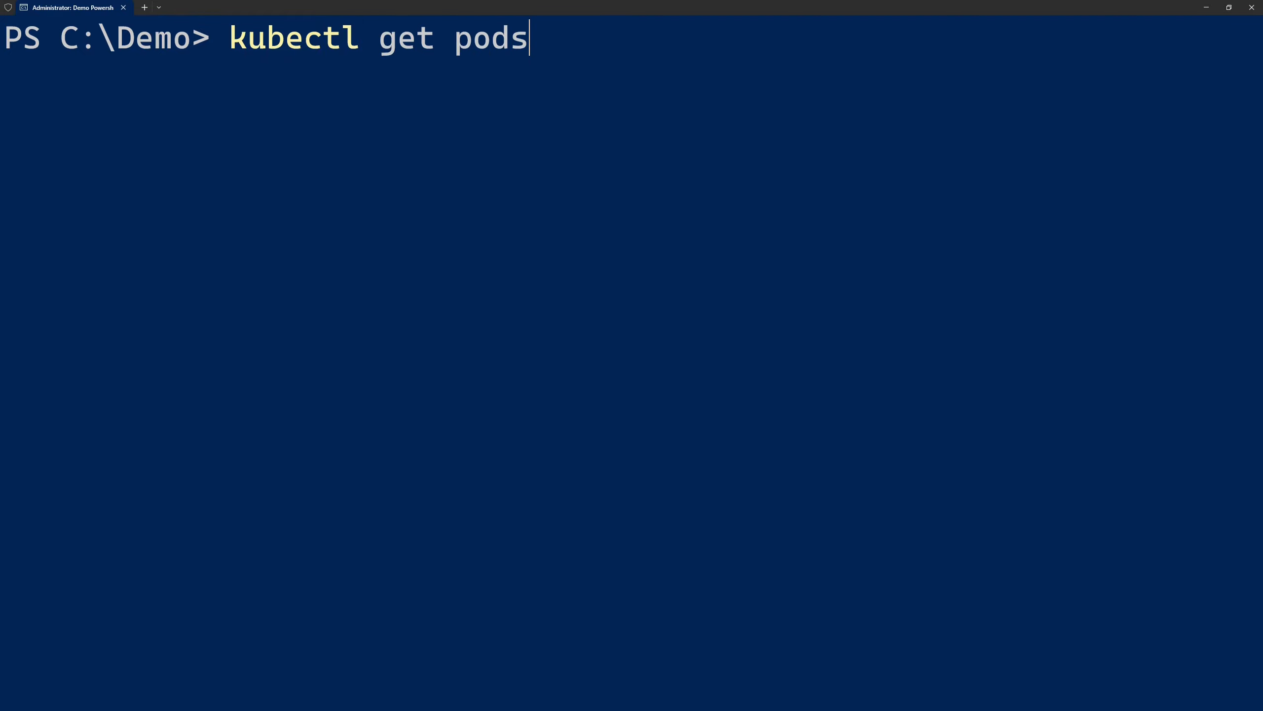
pyautogui.press('Return')
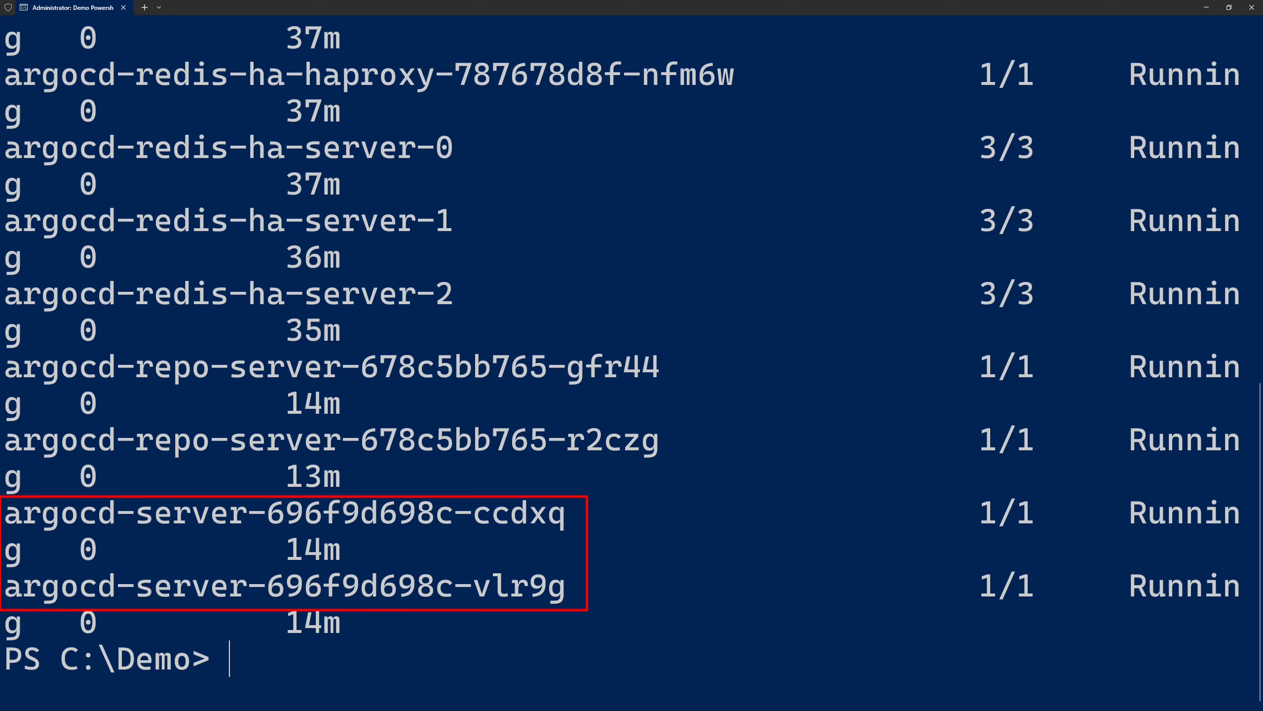
# Clear the terminal and run kubectl get pod argocd-server-696f9d698c-ccdxq --show-labels to inspect the pod's labels
pyautogui.moveTo(268, 516); pyautogui.dragTo(554, 514)
pyautogui.click(857, 540)
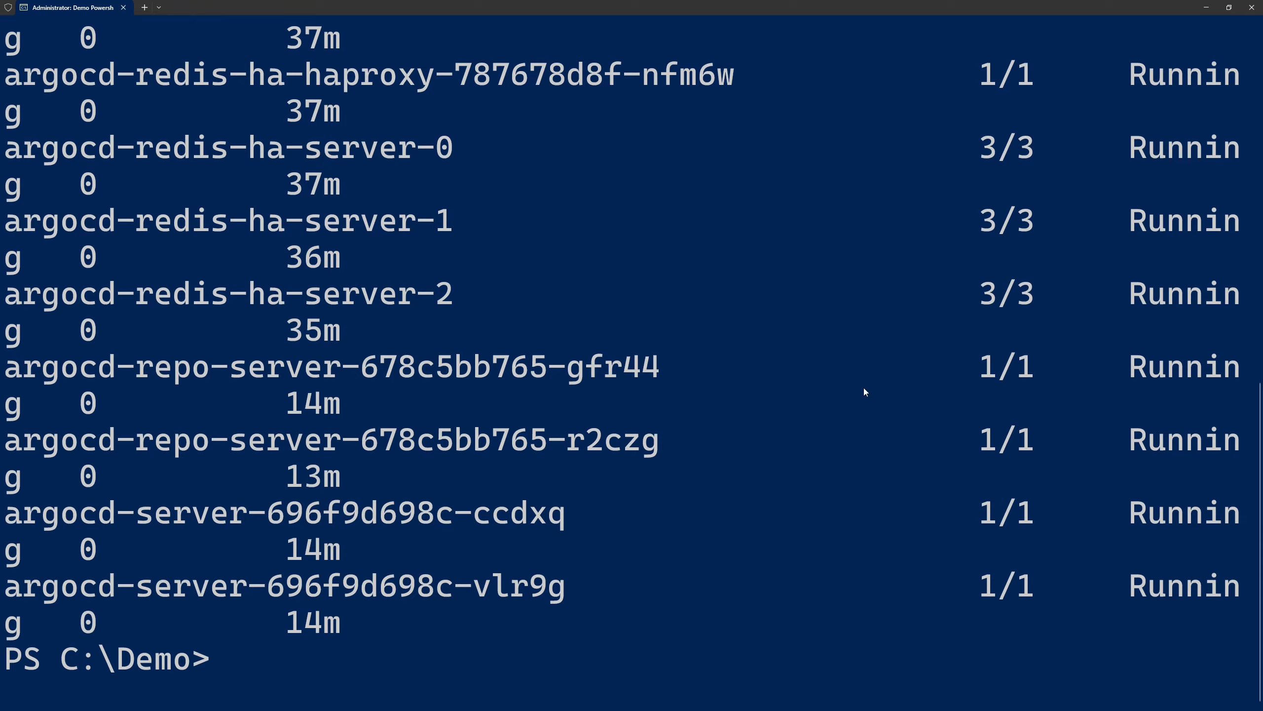
pyautogui.write('cls')
pyautogui.press('Return')
pyautogui.write('kubectl get pod argocd-server-696f9d698c-ccdxq --show-labels')
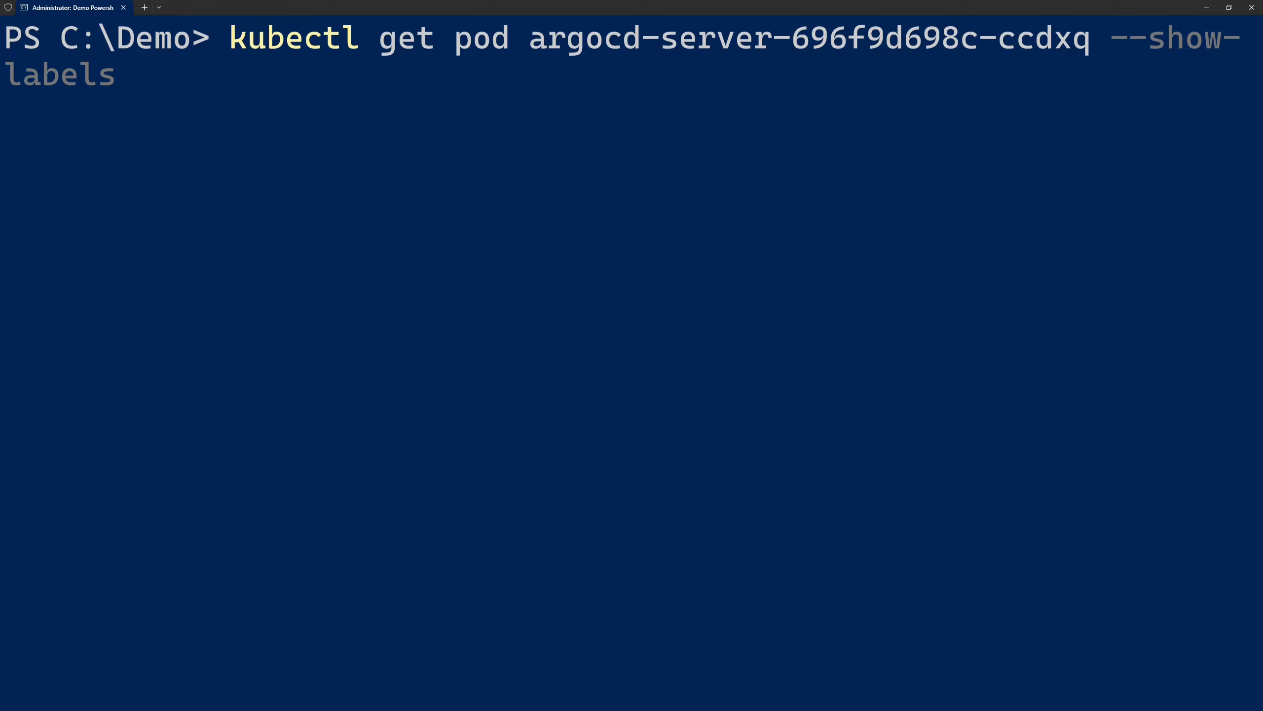
pyautogui.press('Return')
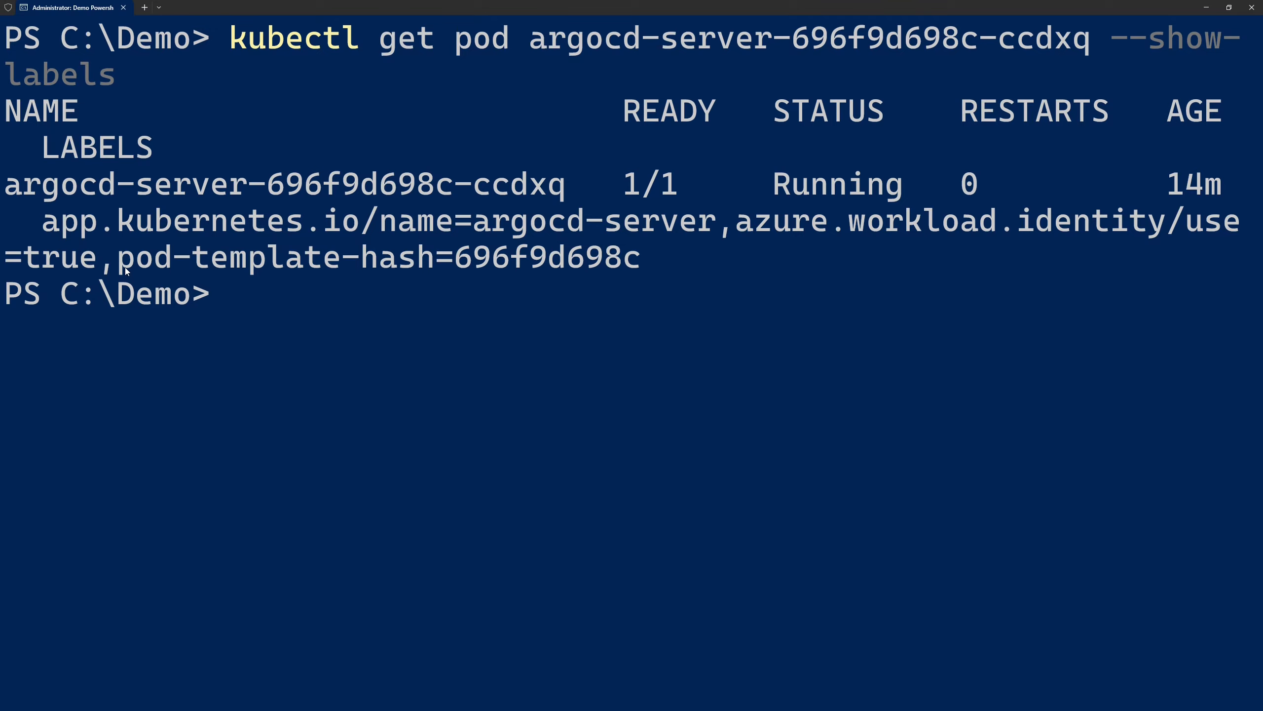
# Clear the terminal and run kubectl describe serviceaccount argocd-server to inspect the service account's annotations
pyautogui.write('cls')
pyautogui.press('Return')
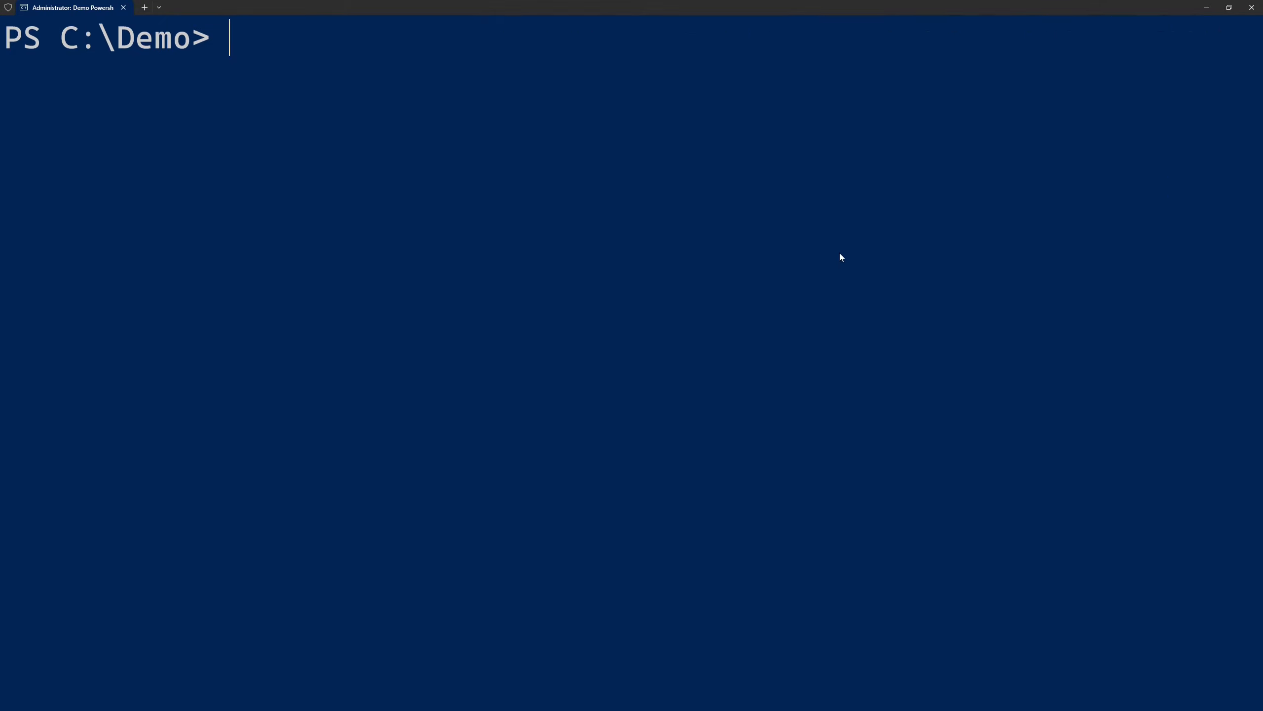
pyautogui.write('kubectl describe serviceaccount argocd-server')
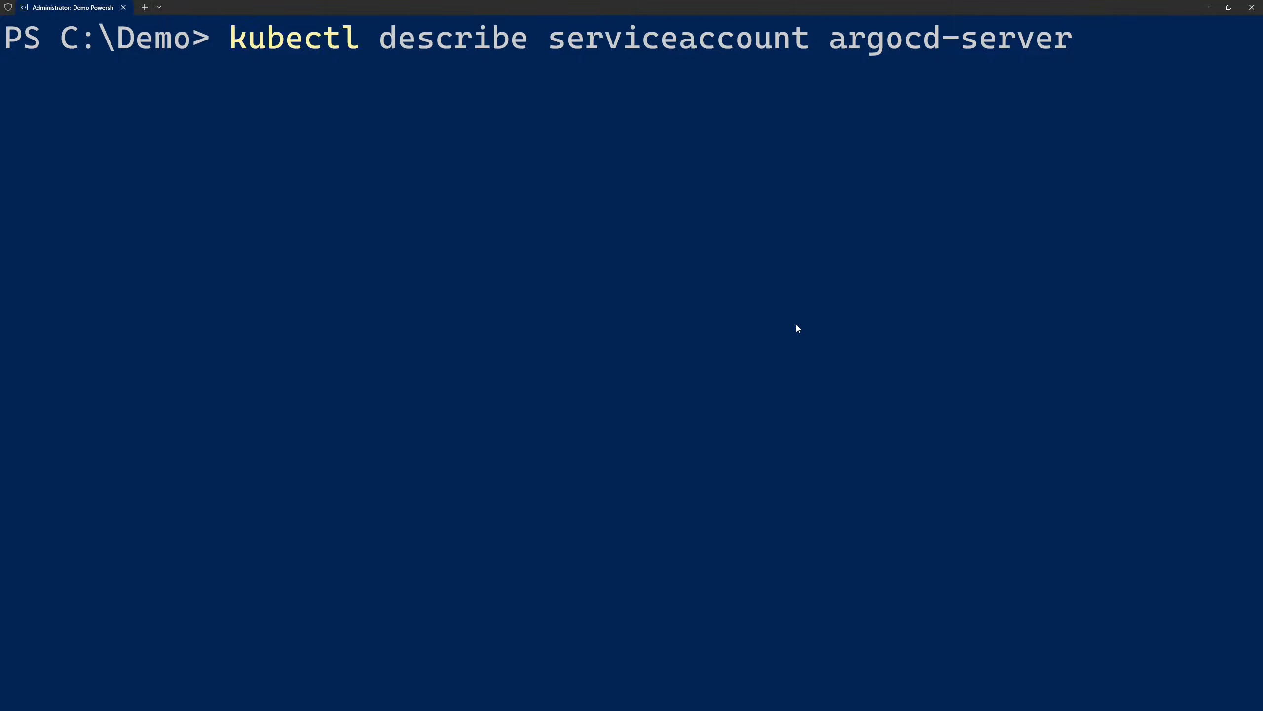
pyautogui.press('Return')
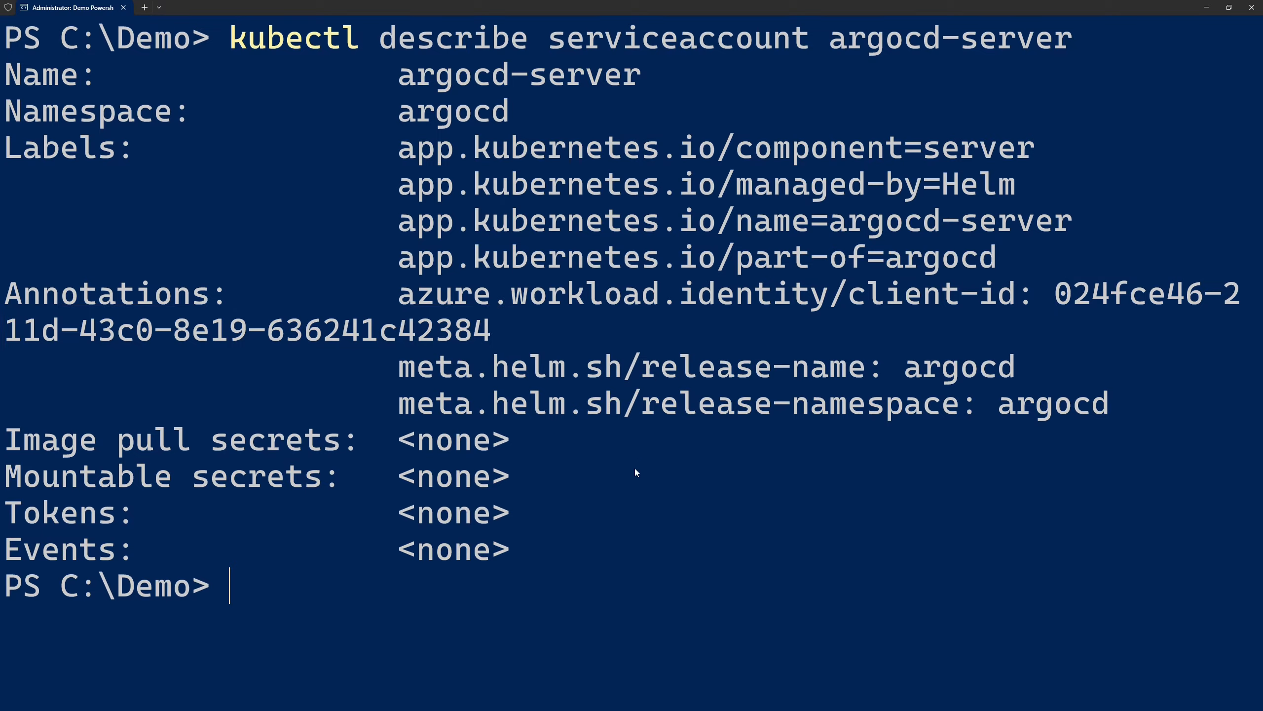
pyautogui.write('cls')
pyautogui.press('Return')
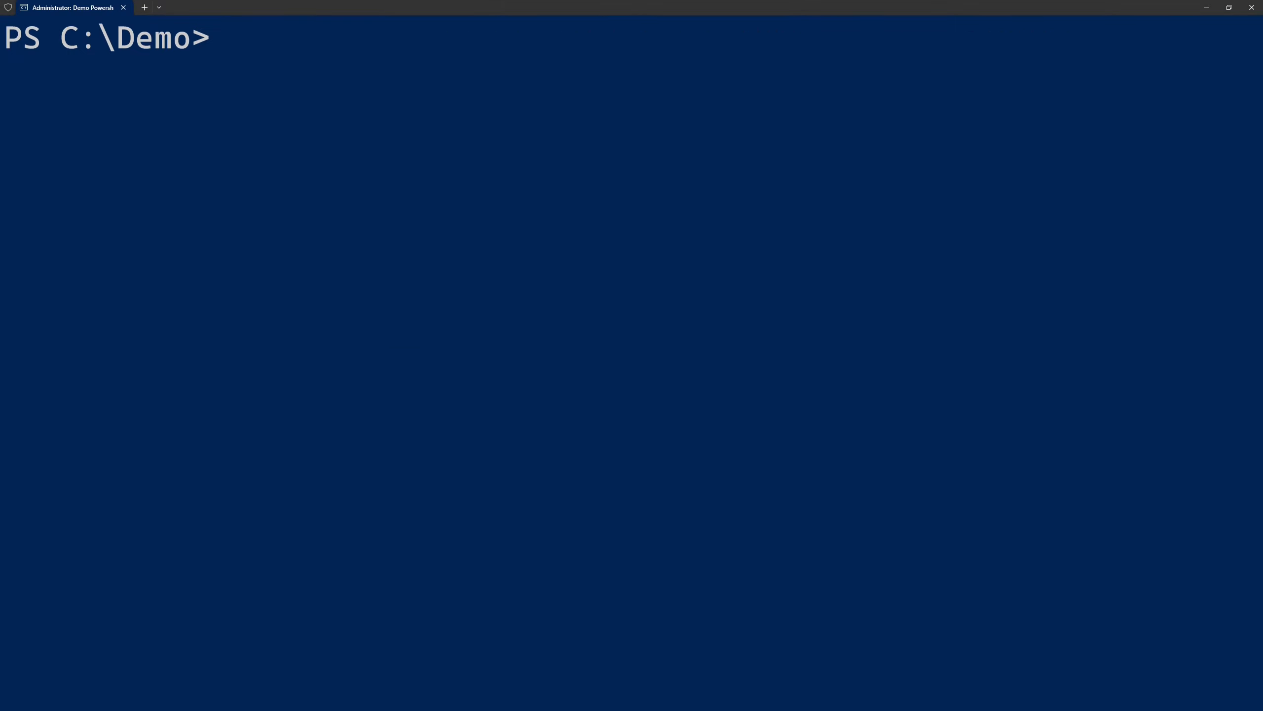
pyautogui.write('kubectl label pod argocd-repo-server-XXX "azure.workload.identity/use=true"')
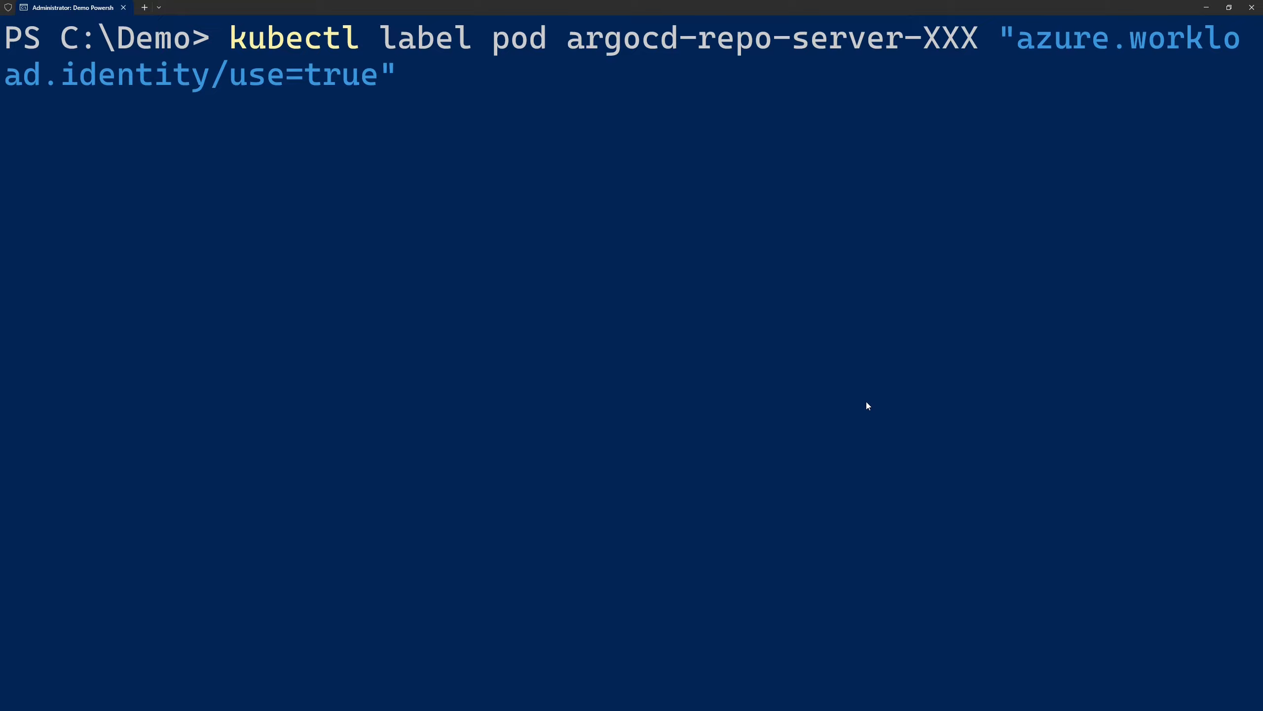
pyautogui.doubleClick(950, 38)
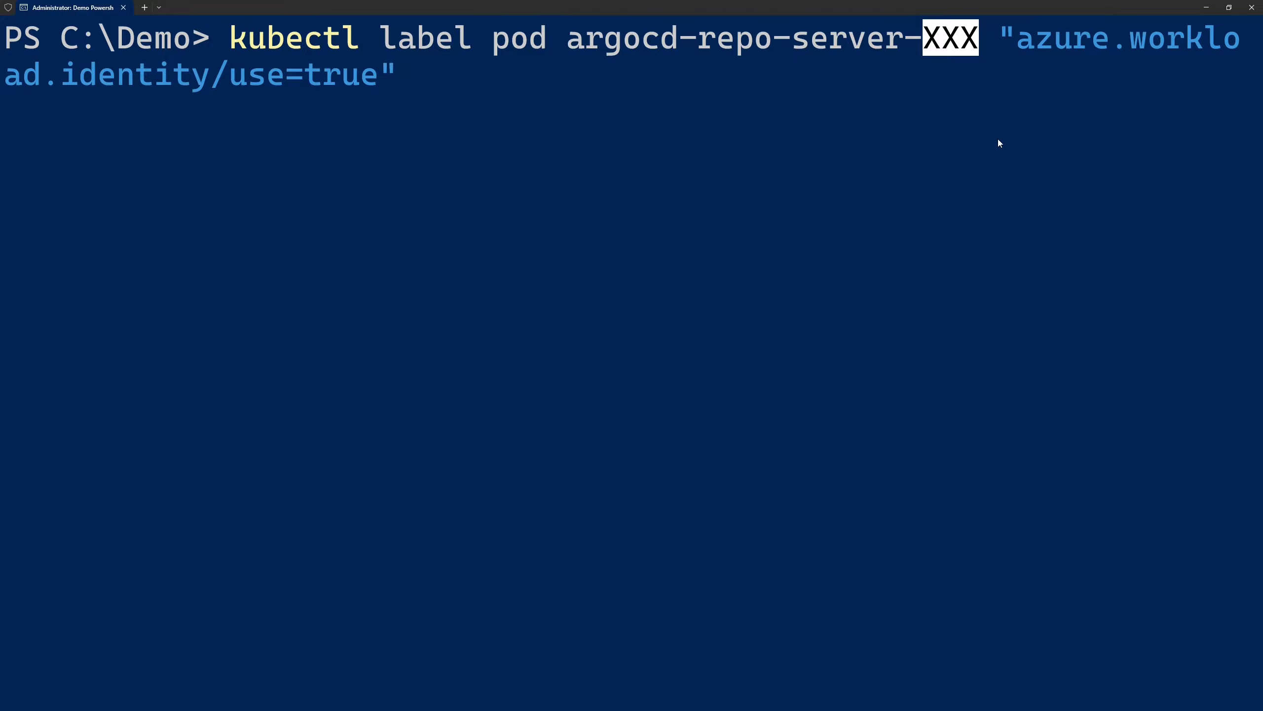
pyautogui.hotkey('ctrl', 'a')
pyautogui.press('BackSpace')
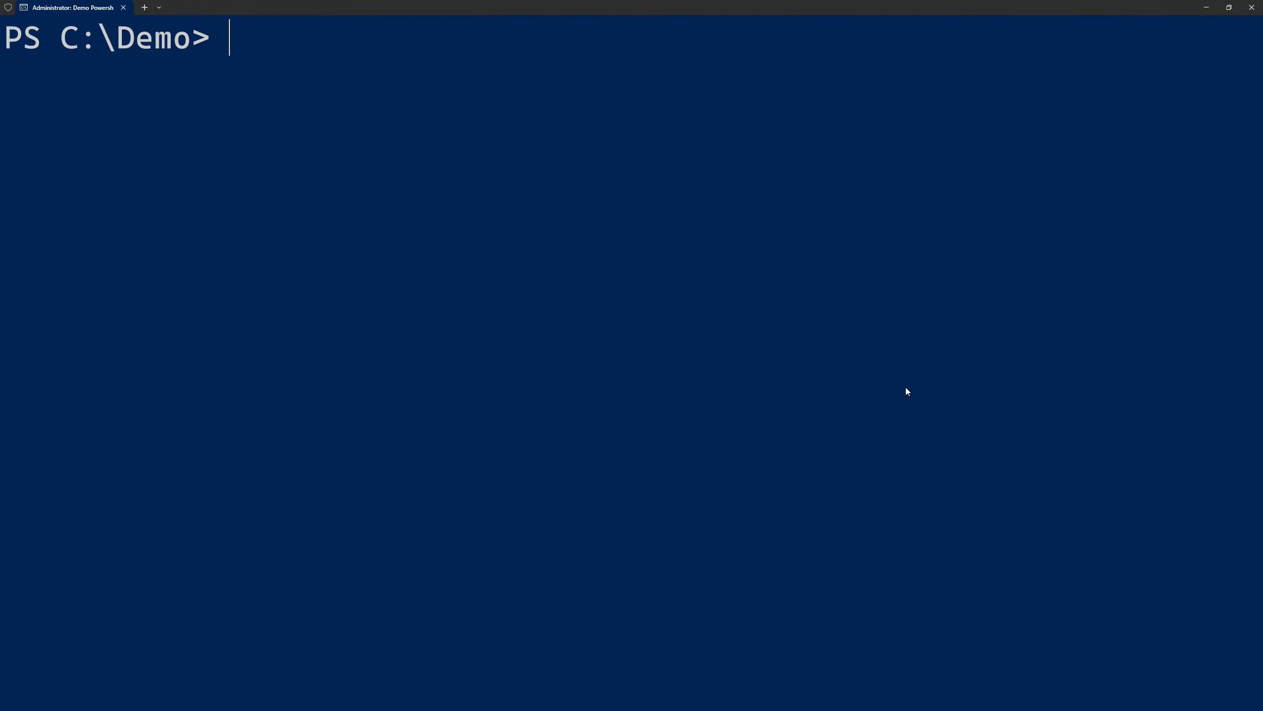
pyautogui.write('kubectl annotate serviceaccount argocd-repo-server azure.workload.identity/client-id="$AppClientId"')
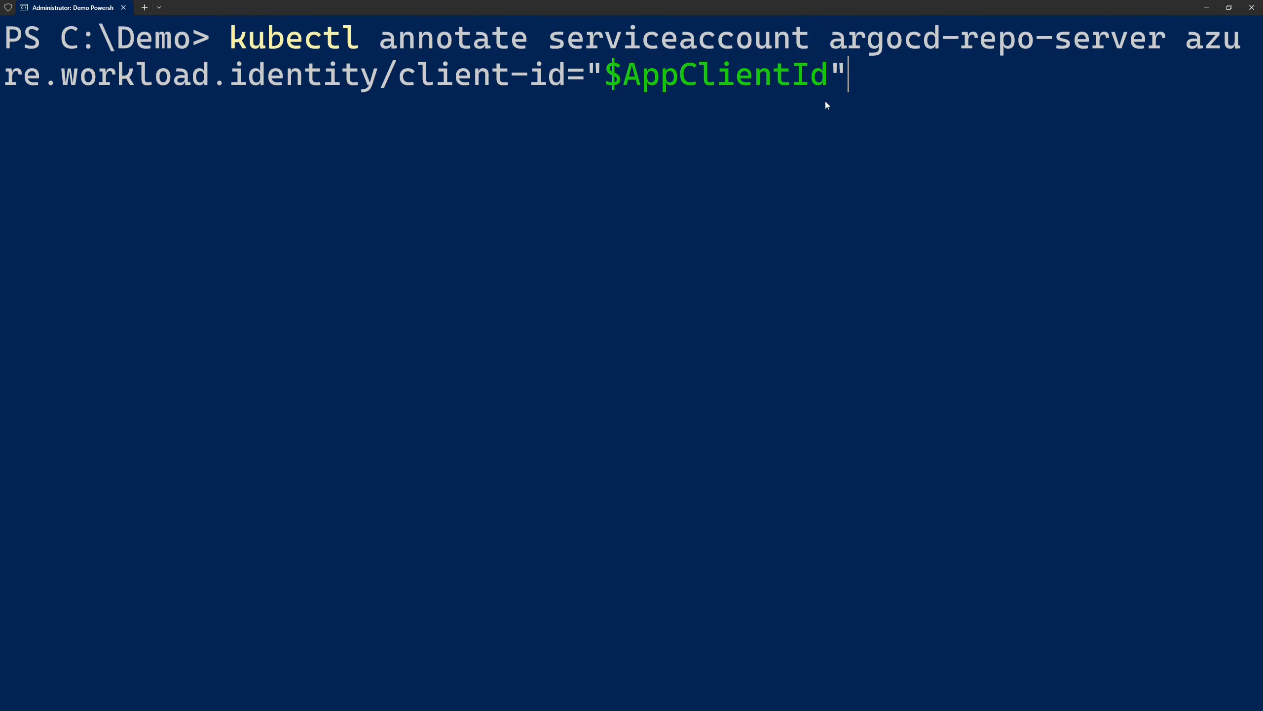
pyautogui.hotkey('ctrl', 'c')
# Clear the terminal and output the Argo CD configuration with kubectl get configmap argocd-cm -o yaml
pyautogui.write('cls')
pyautogui.press('Return')
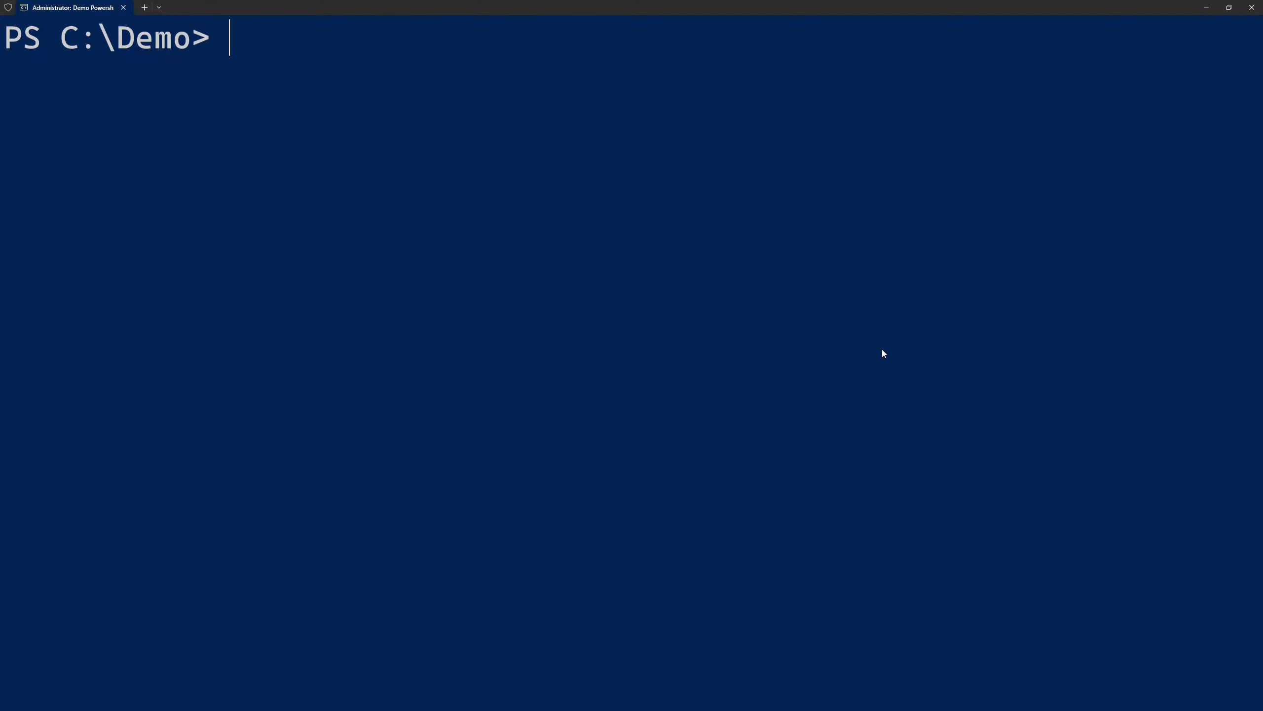
pyautogui.write('kubectl get configmap argocd-cm -o yaml')
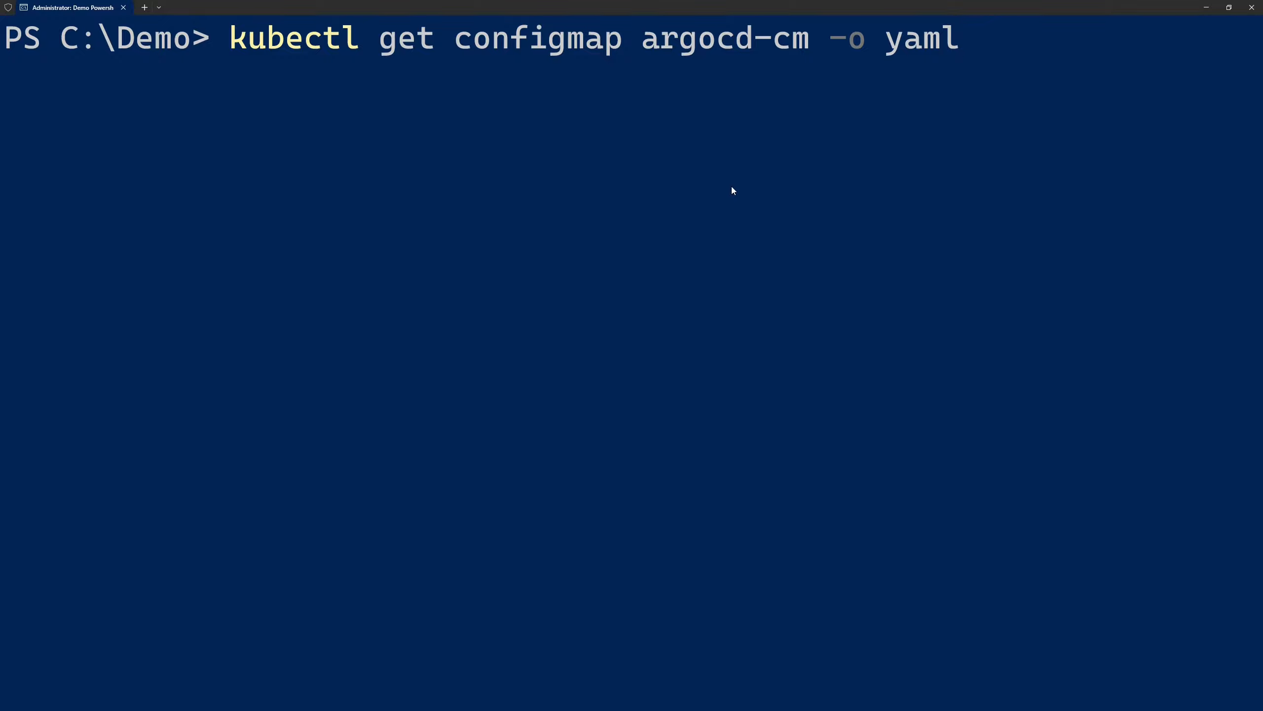
pyautogui.moveTo(644, 14); pyautogui.dragTo(814, 61)
pyautogui.press('Return')
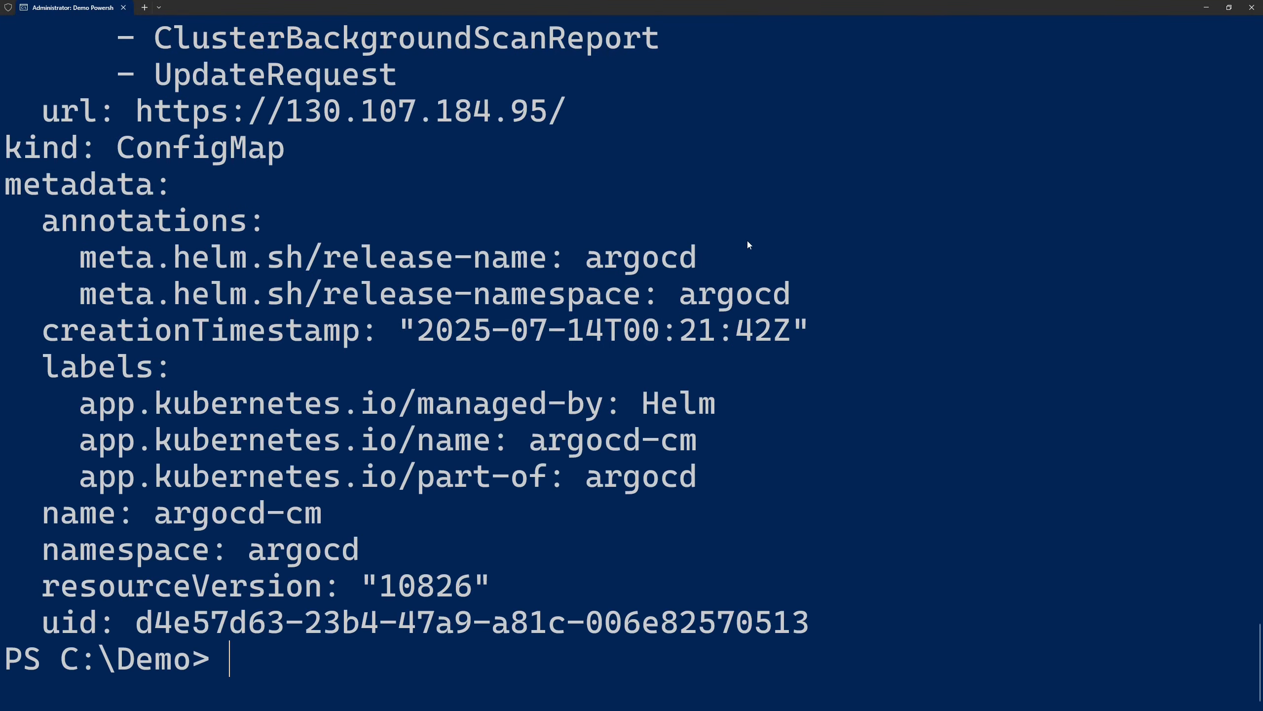
# Examine the oidc.config section at the start of the argocd-cm output, including issuer, clientID and requestedScopes
pyautogui.scroll(15, 664, 300)
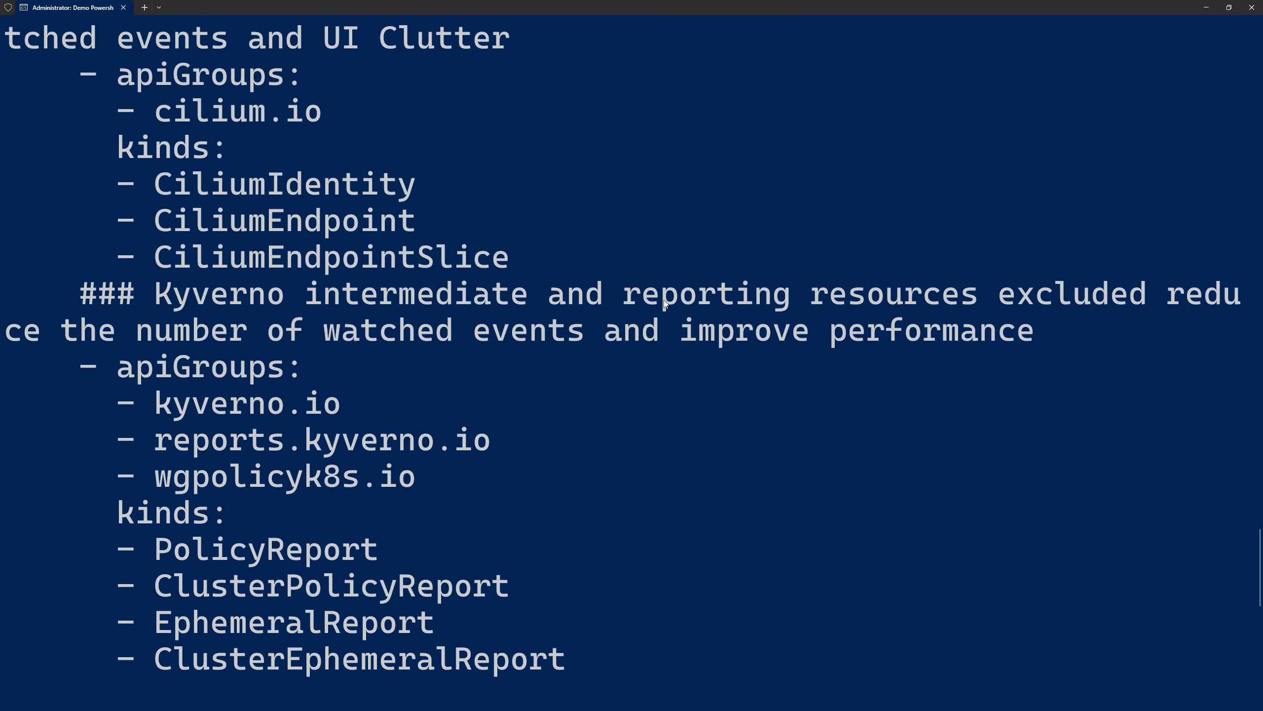
pyautogui.scroll(20, 665, 304)
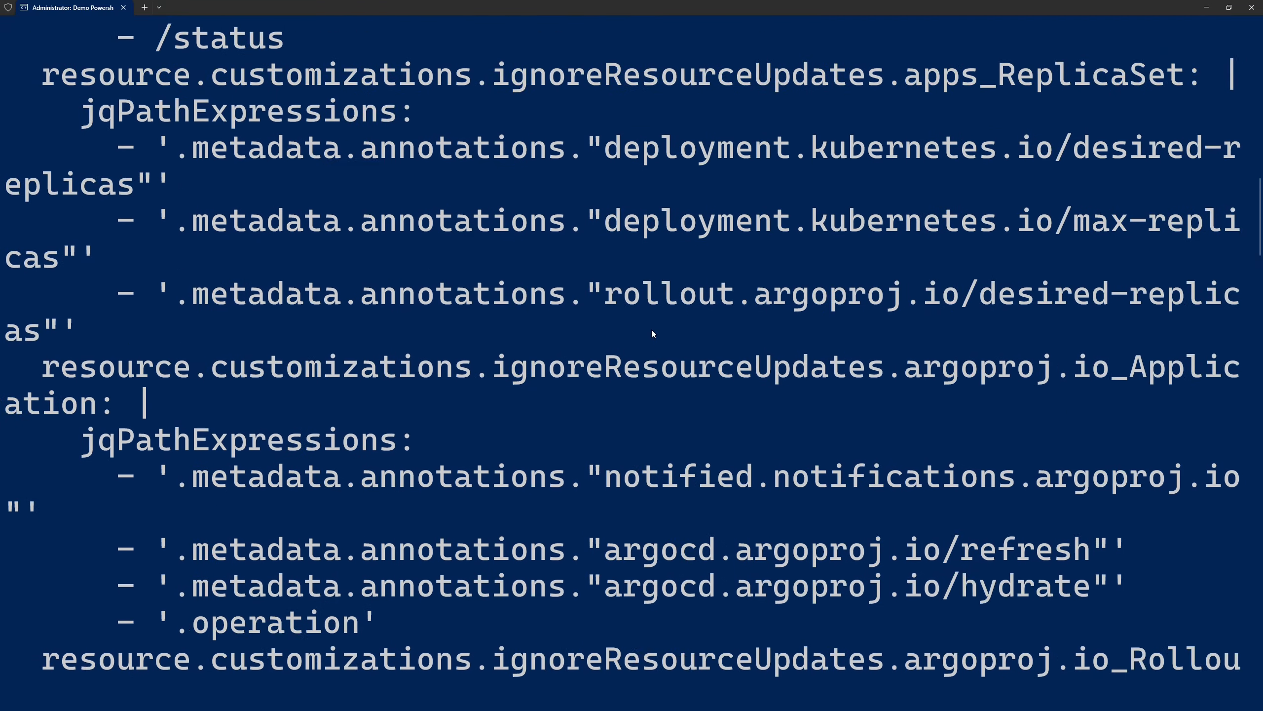
pyautogui.scroll(3, 653, 333)
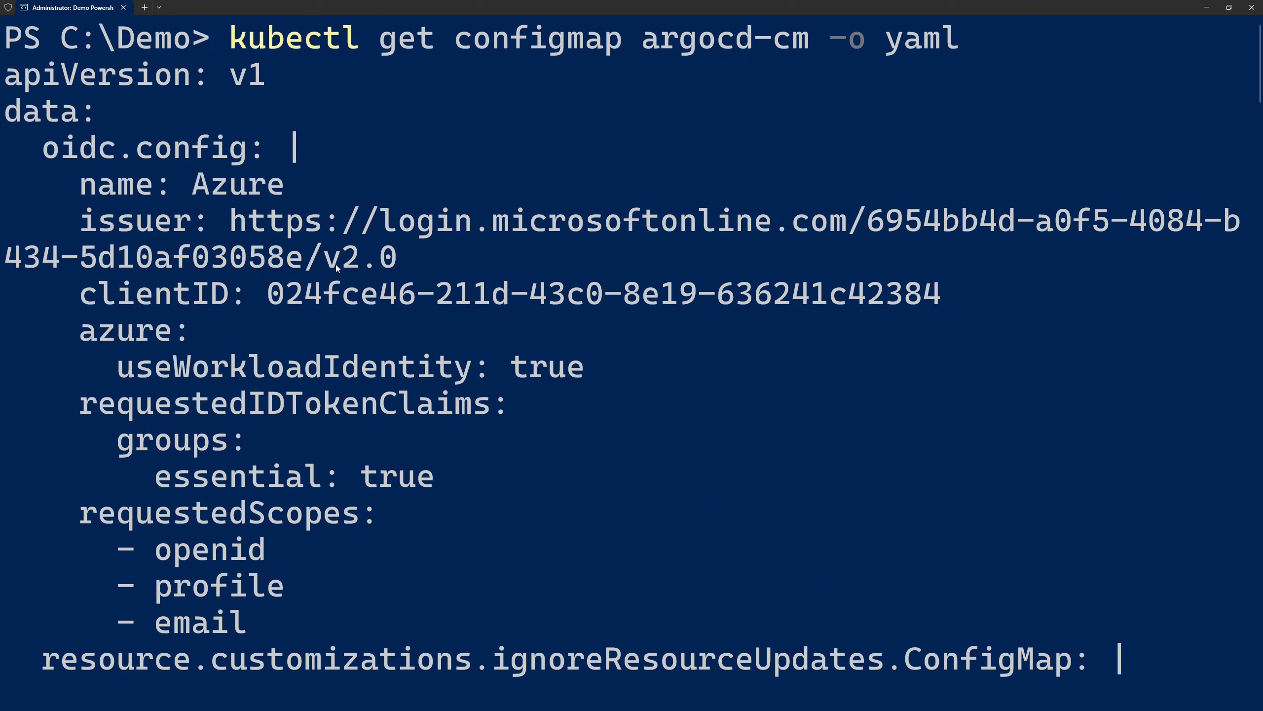
pyautogui.moveTo(1, 129)
pyautogui.mouseDown()
pyautogui.moveTo(183, 183)
pyautogui.moveTo(516, 536)
pyautogui.moveTo(516, 592)
pyautogui.moveTo(538, 643)
pyautogui.mouseUp()
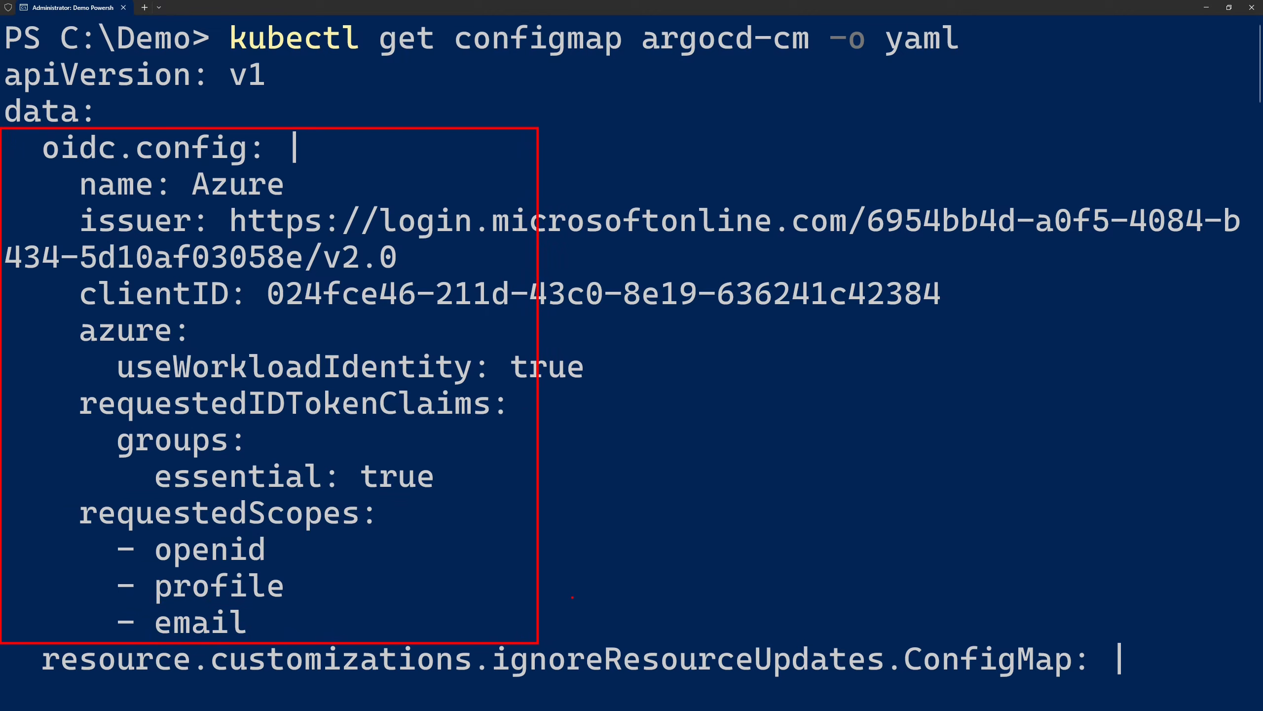
pyautogui.press('Escape')
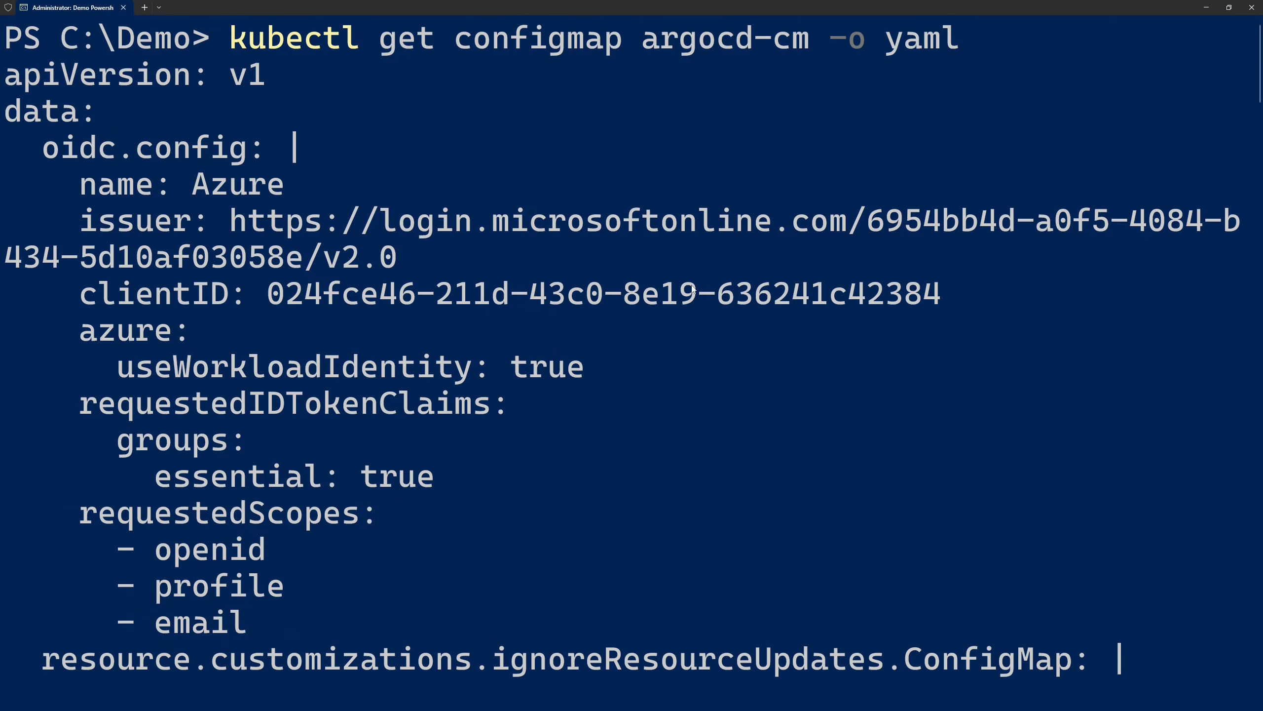
pyautogui.moveTo(867, 195); pyautogui.dragTo(1246, 243)
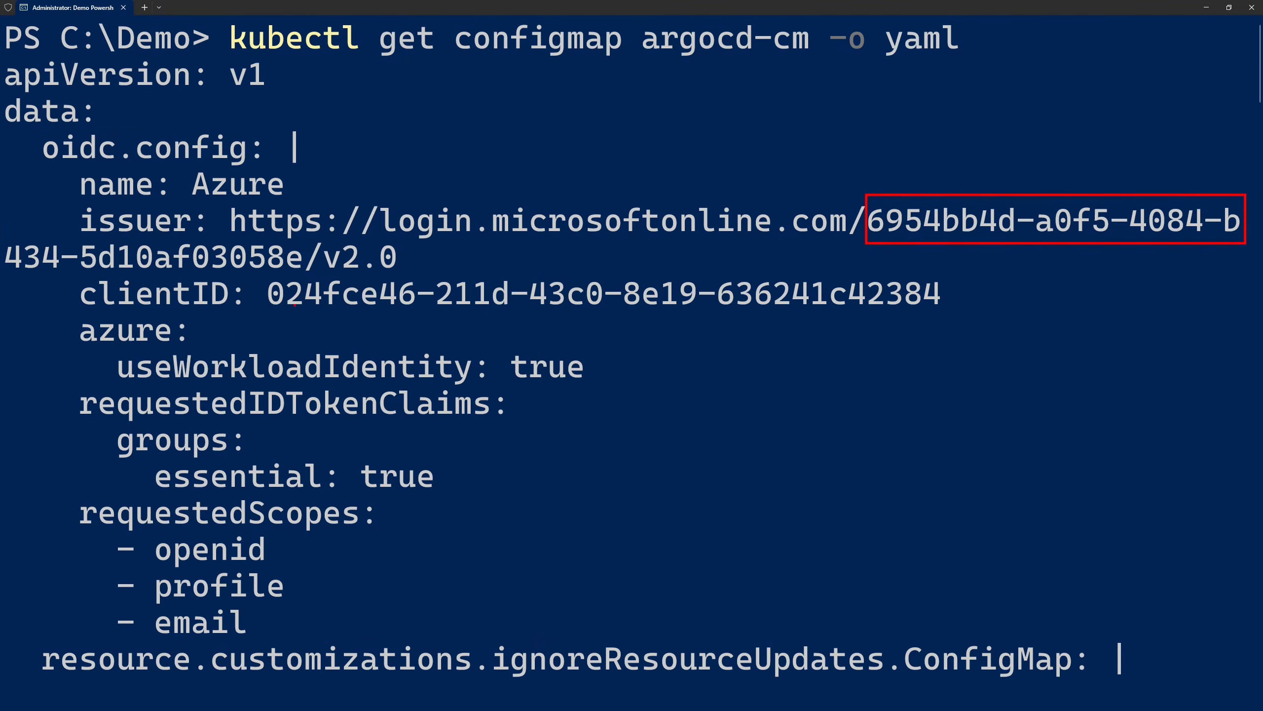
pyautogui.moveTo(257, 267); pyautogui.dragTo(967, 313)
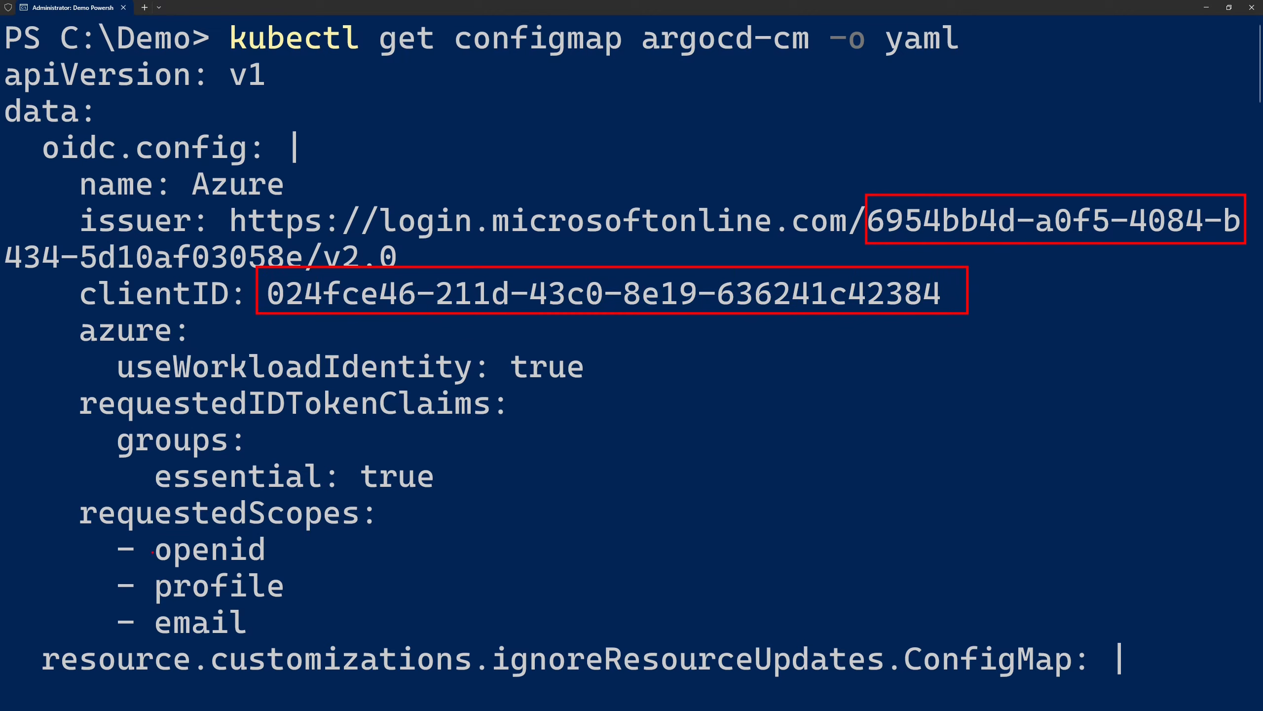
pyautogui.moveTo(63, 494)
pyautogui.mouseDown()
pyautogui.moveTo(349, 607)
pyautogui.moveTo(396, 643)
pyautogui.mouseUp()
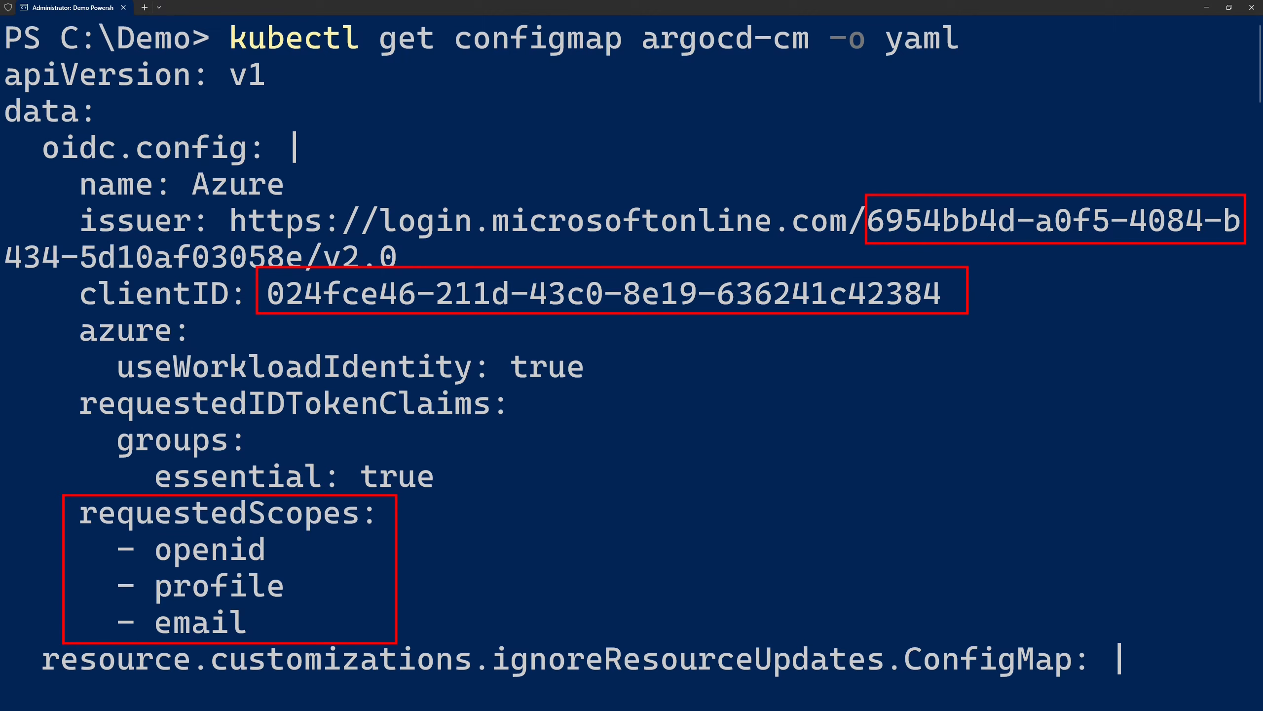
pyautogui.press('Escape')
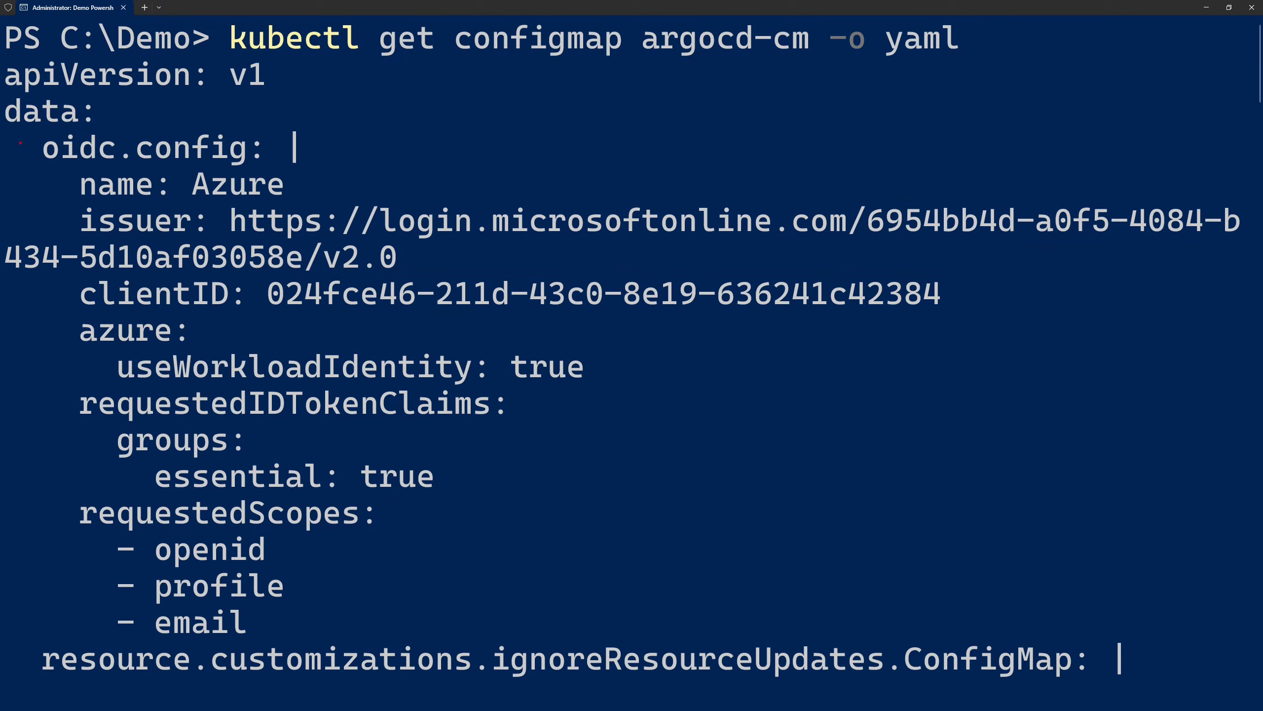
pyautogui.moveTo(1, 127)
pyautogui.mouseDown()
pyautogui.moveTo(451, 390)
pyautogui.moveTo(1253, 639)
pyautogui.mouseUp()
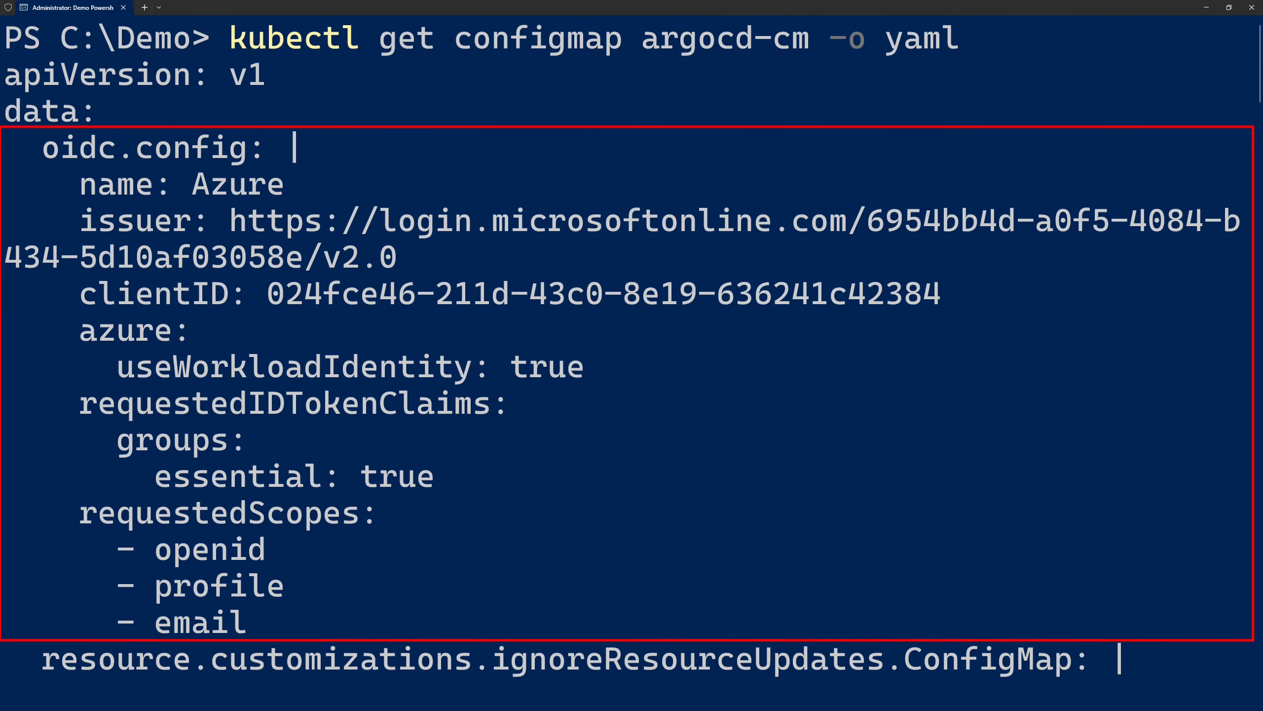
pyautogui.press('Escape')
# Check the url entry near the end of the argocd-cm output
pyautogui.scroll(-20, 693, 336)
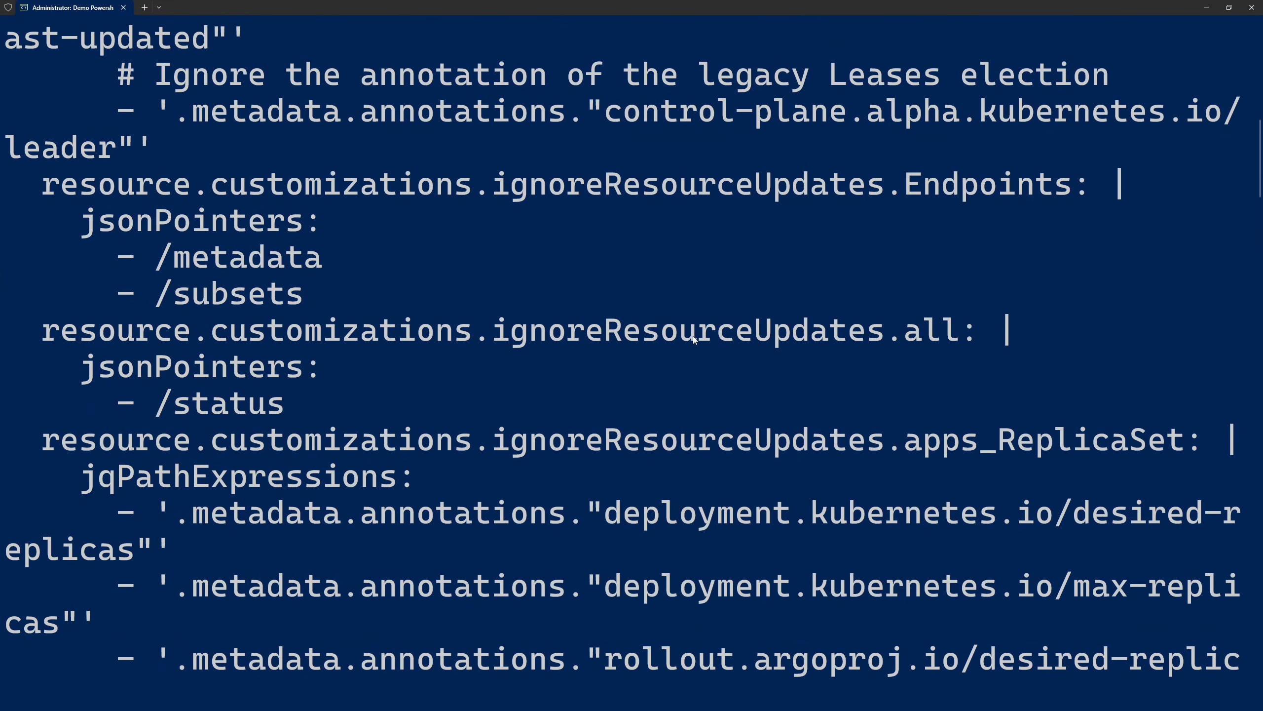
pyautogui.scroll(-20, 694, 339)
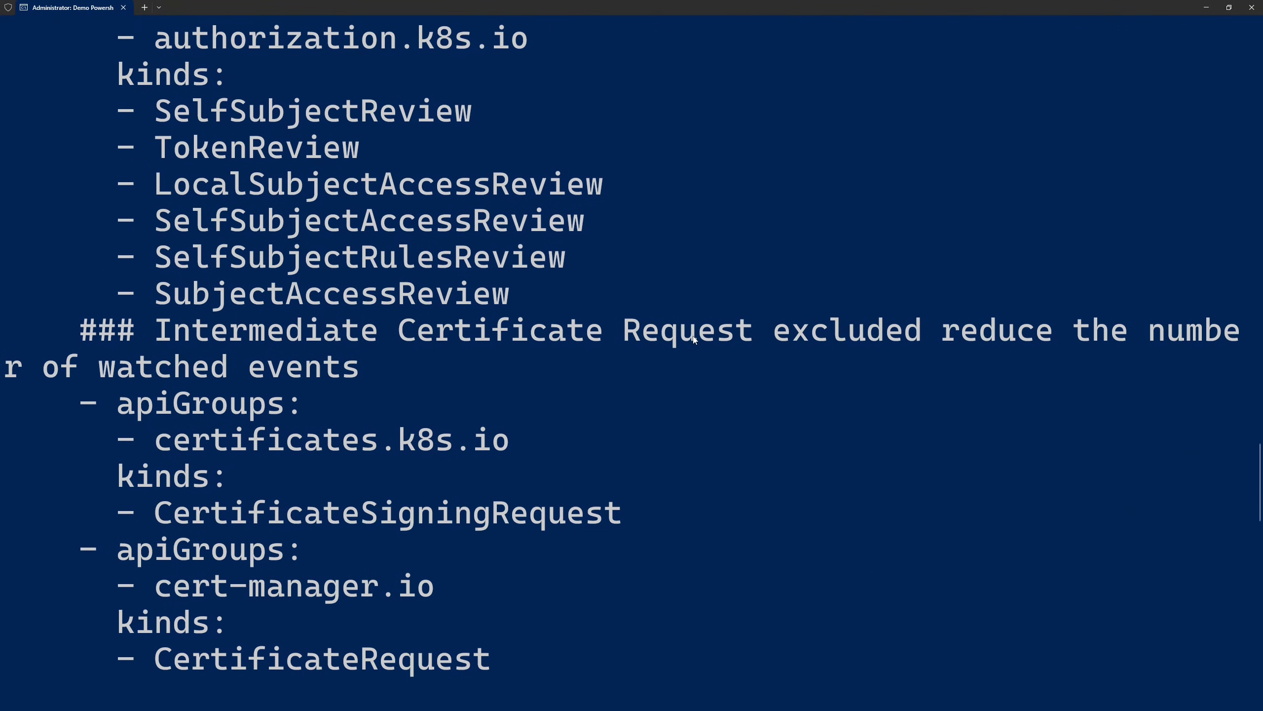
pyautogui.scroll(-3, 694, 340)
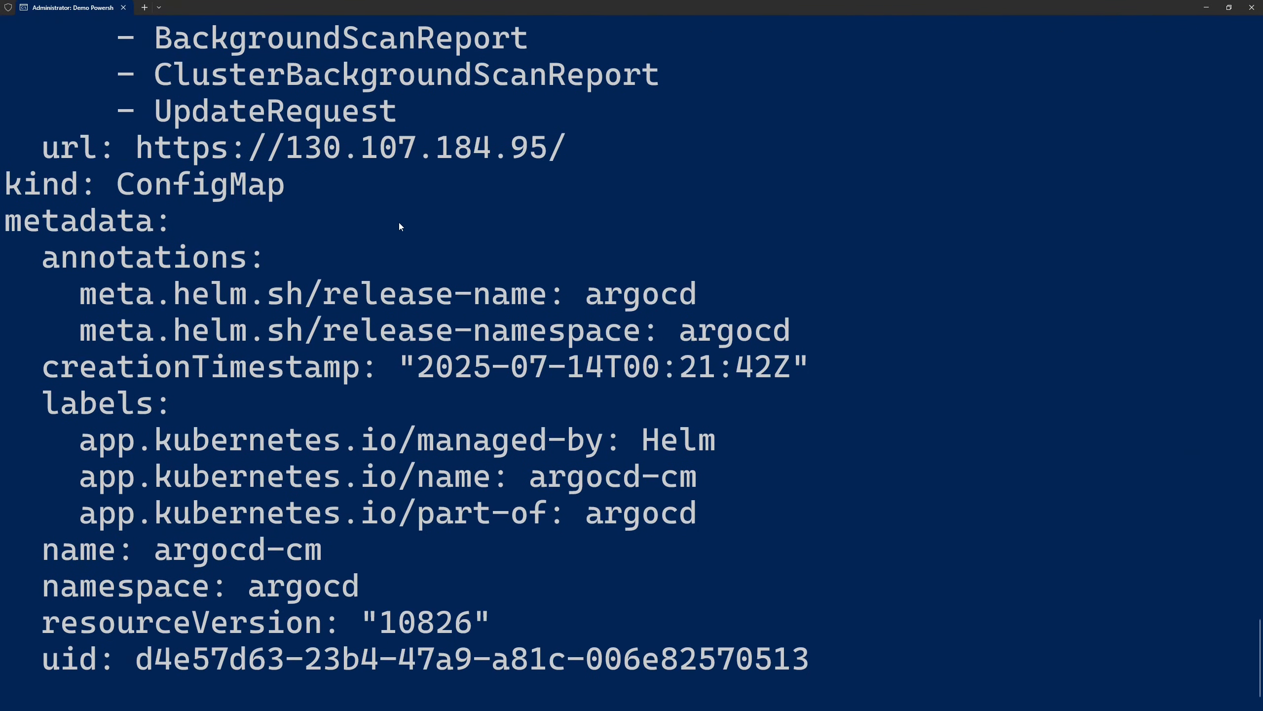
pyautogui.hotkey('ctrl', '2')
pyautogui.moveTo(31, 124)
pyautogui.mouseDown()
pyautogui.moveTo(630, 168)
pyautogui.moveTo(580, 172)
pyautogui.mouseUp()
# Clear the terminal, run kubectl get configmap argocd-rbac-cm -o yaml and review its policy.csv, default policy and scopes
pyautogui.write('cls')
pyautogui.press('Return')
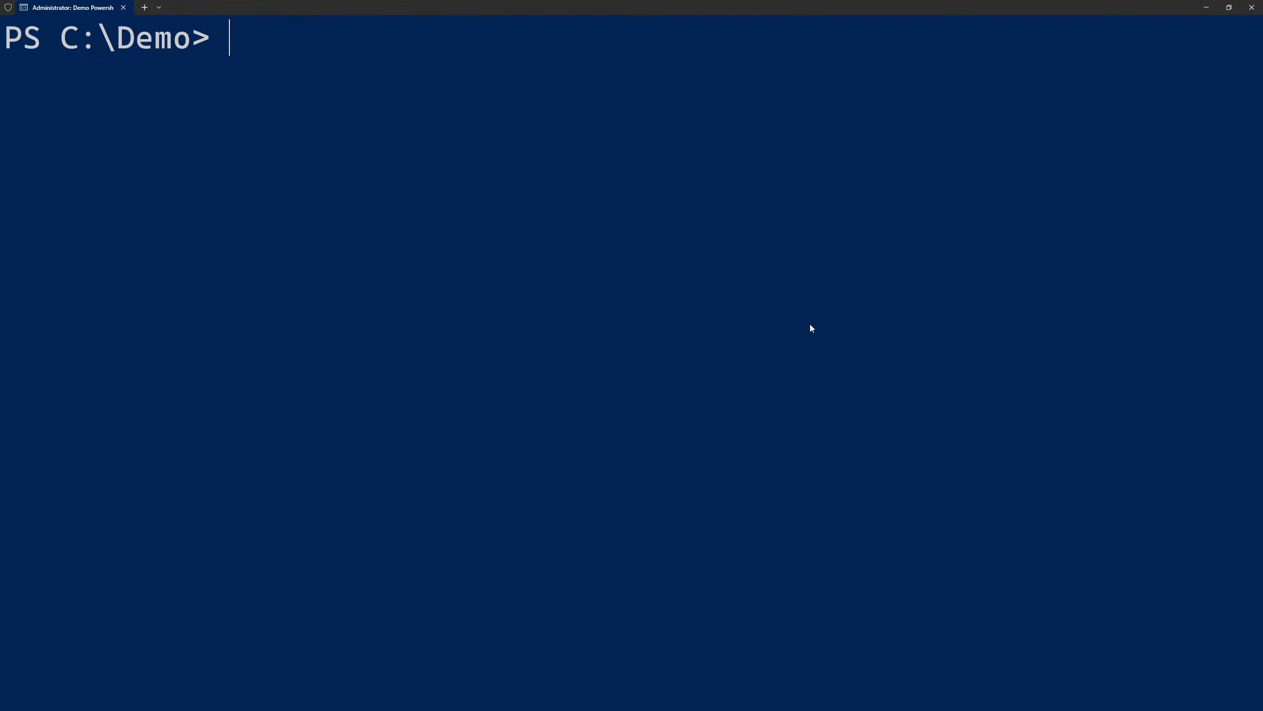
pyautogui.write('kubectl get configmap argocd-rbac-cm -o yaml')
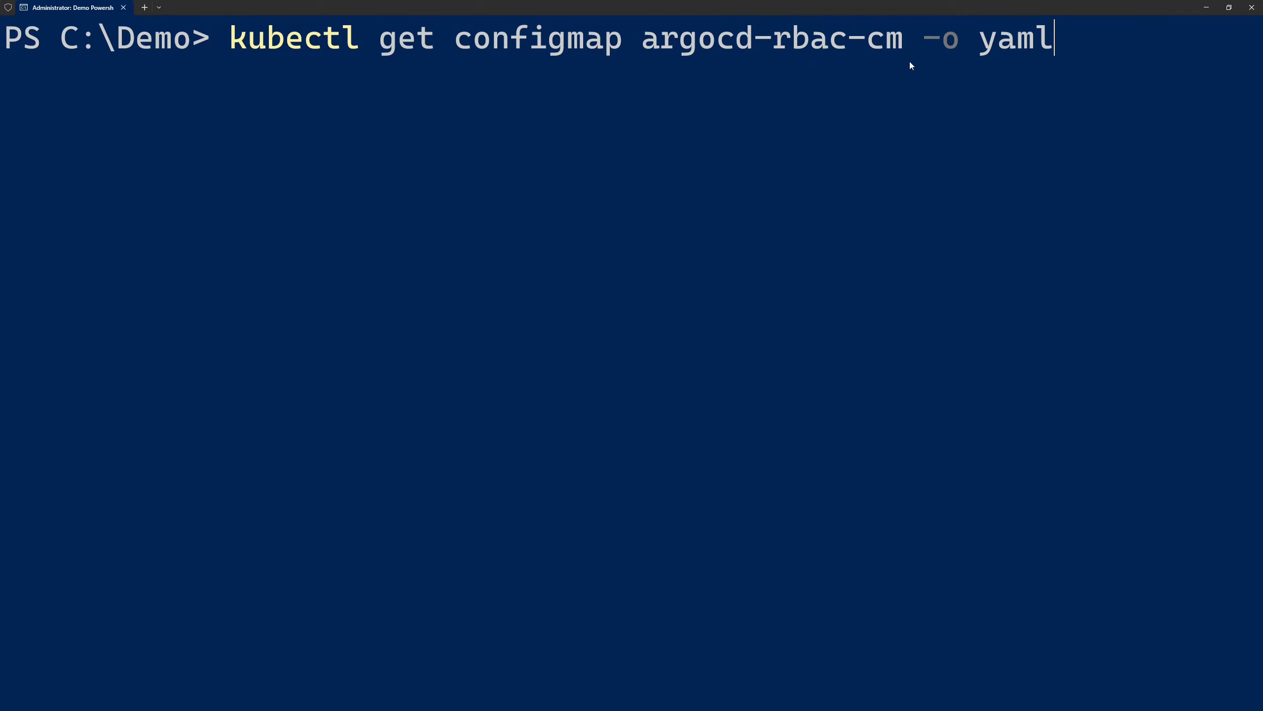
pyautogui.press('Return')
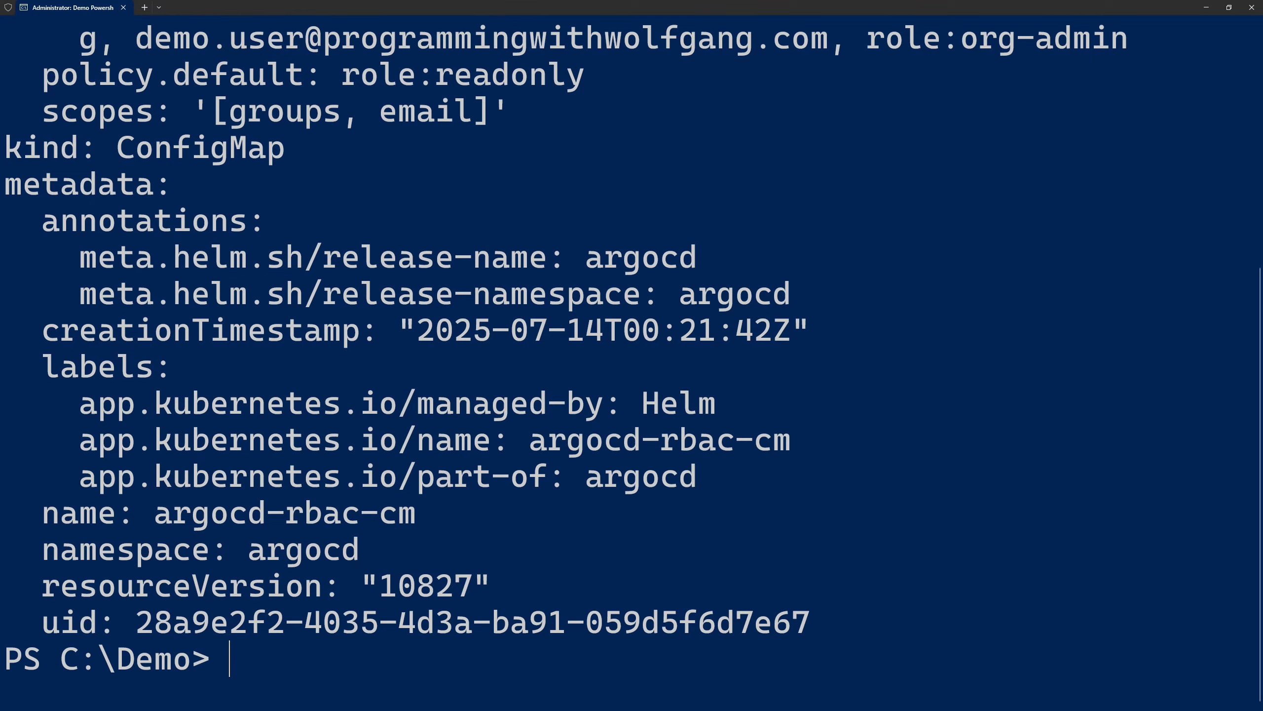
pyautogui.scroll(4, 615, 290)
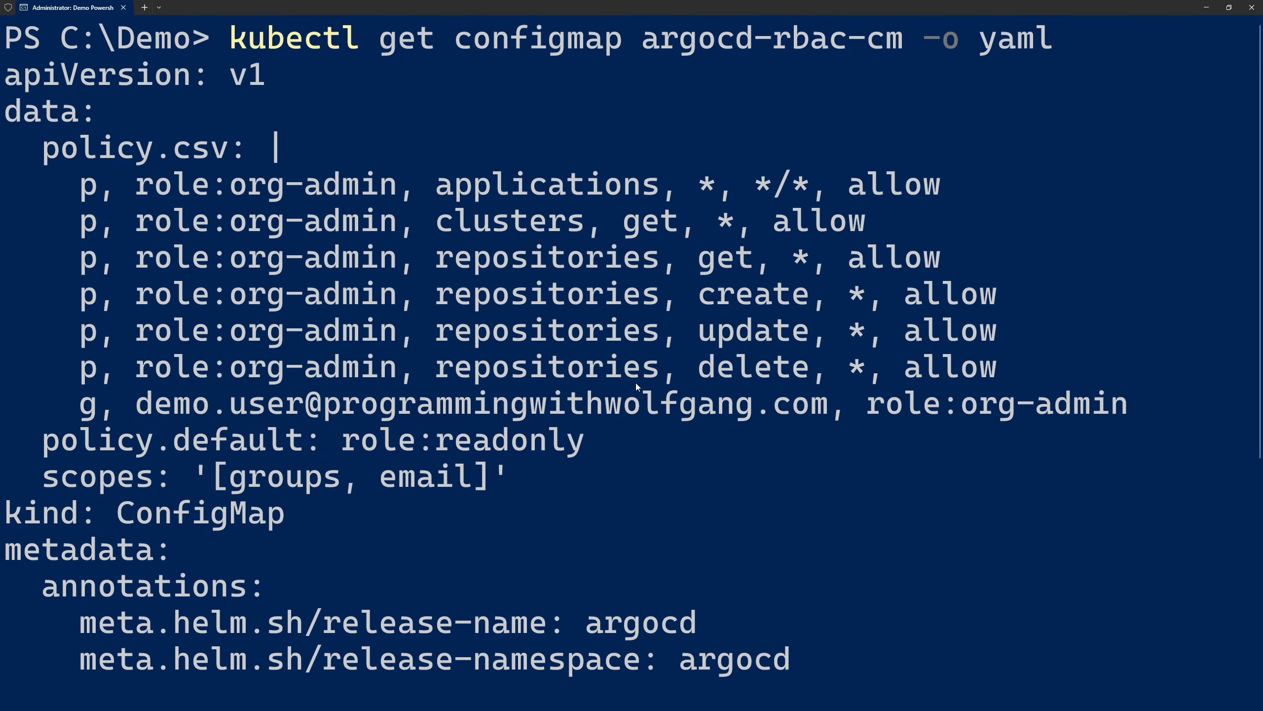
pyautogui.scroll(-3, 636, 382)
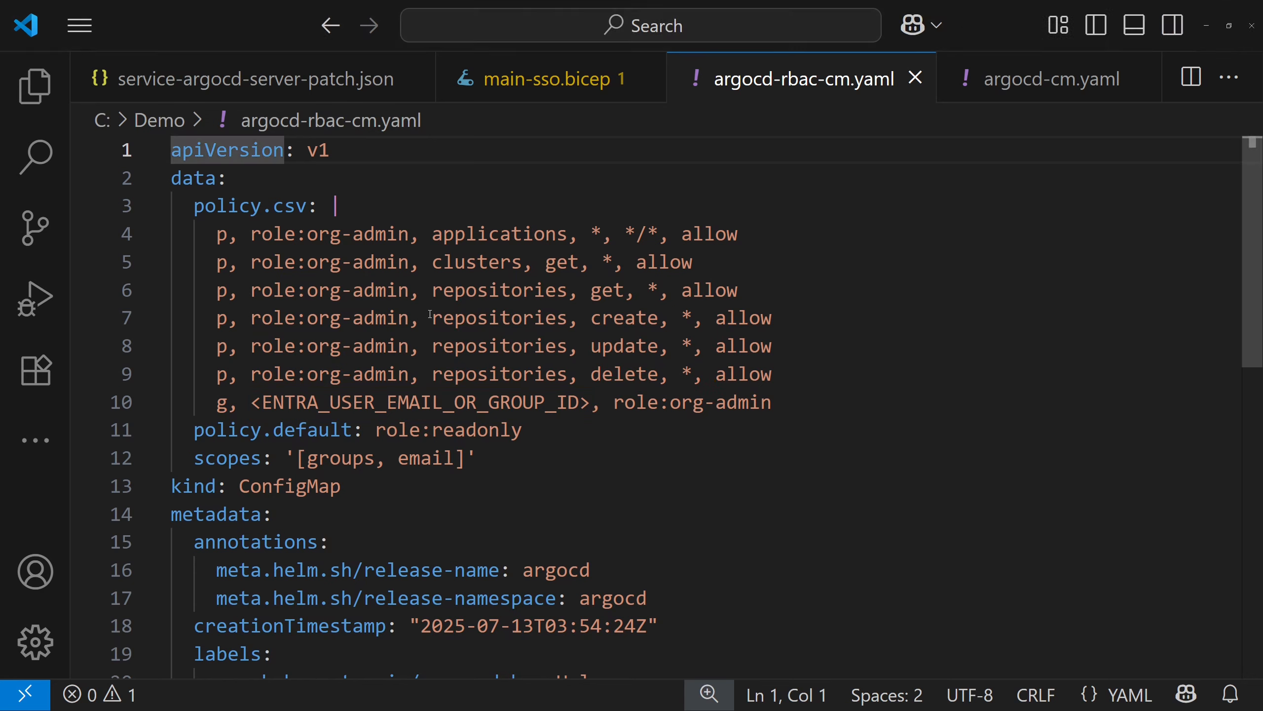
# Open the argocd-cm.yaml file in the editor and look through its OIDC and resource customization settings
pyautogui.click(1006, 99)
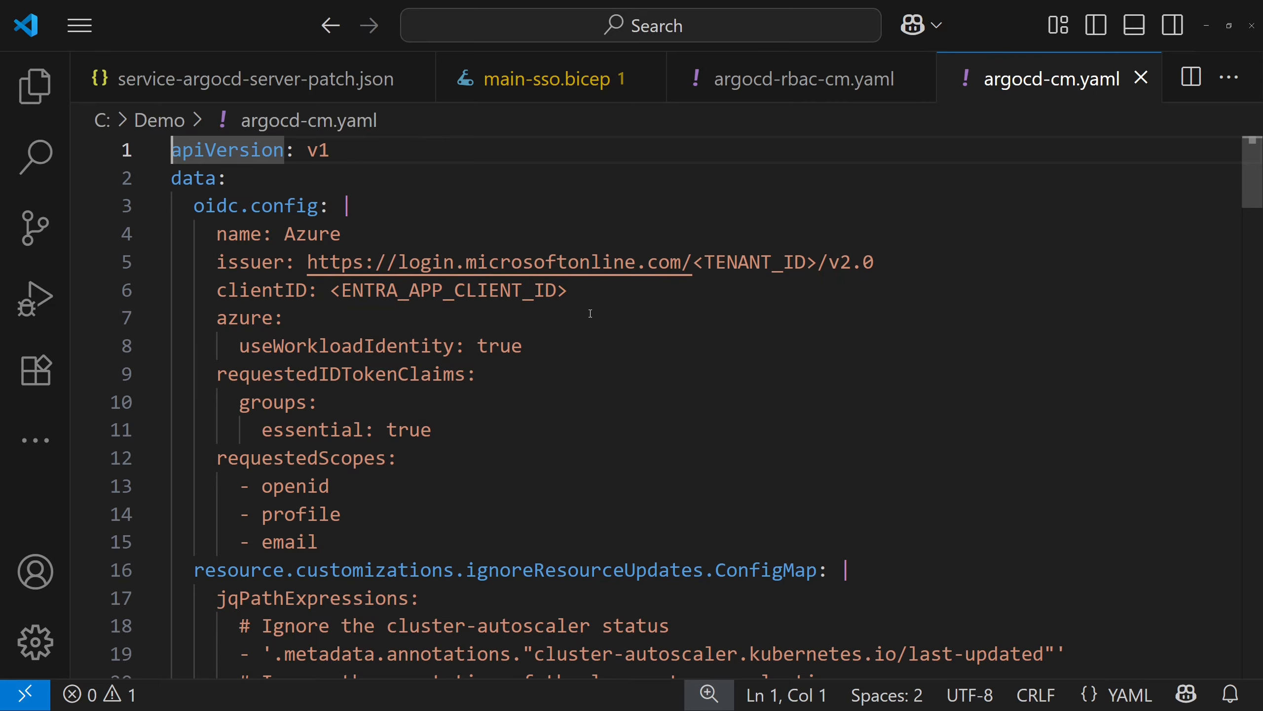
pyautogui.scroll(-10, 594, 297)
pyautogui.scroll(-11, 594, 296)
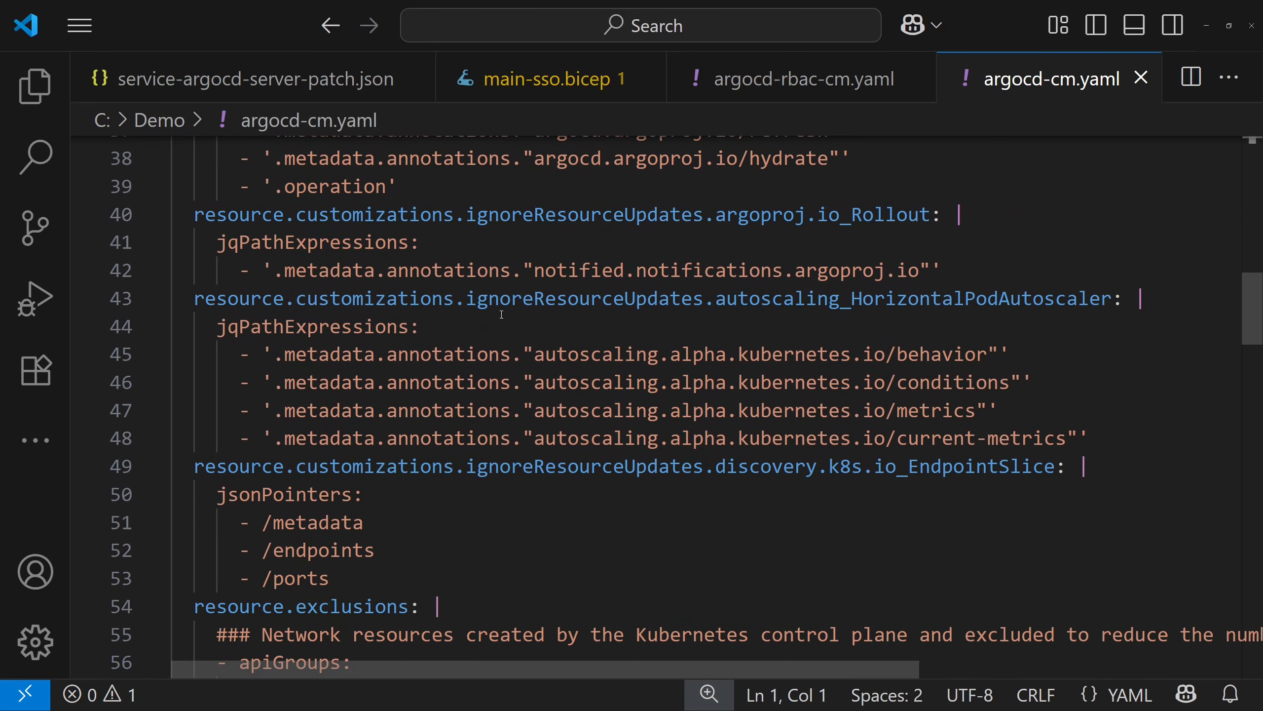
pyautogui.scroll(-14, 501, 314)
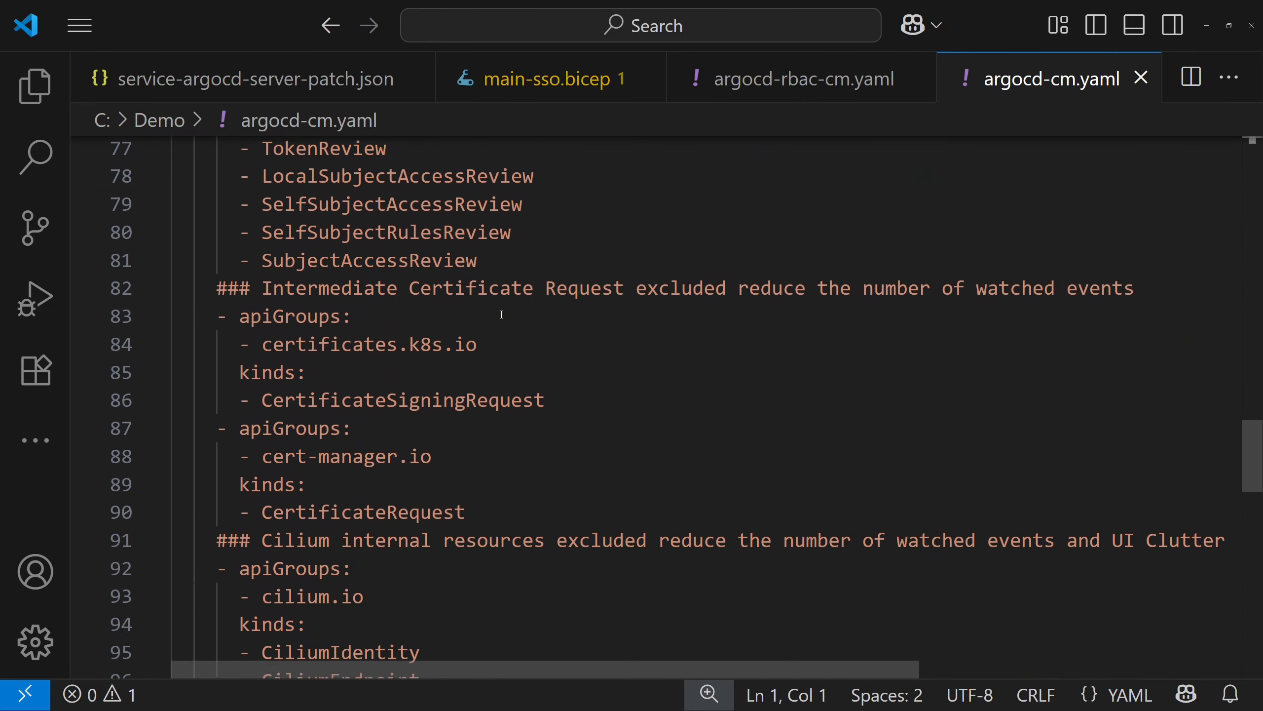